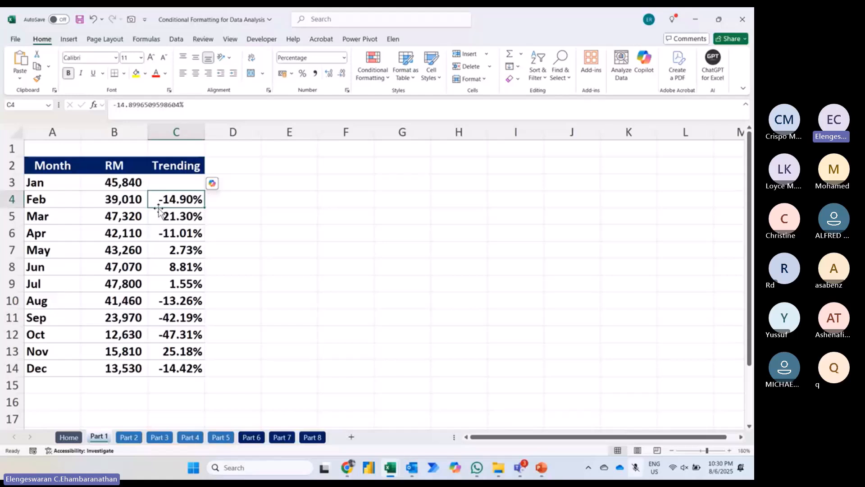
Step: Enter the notes "requirement", "less than 0% - red colour" and "more than 0% - green colour" in cells F3 to F5
click(343, 185)
text(requ)
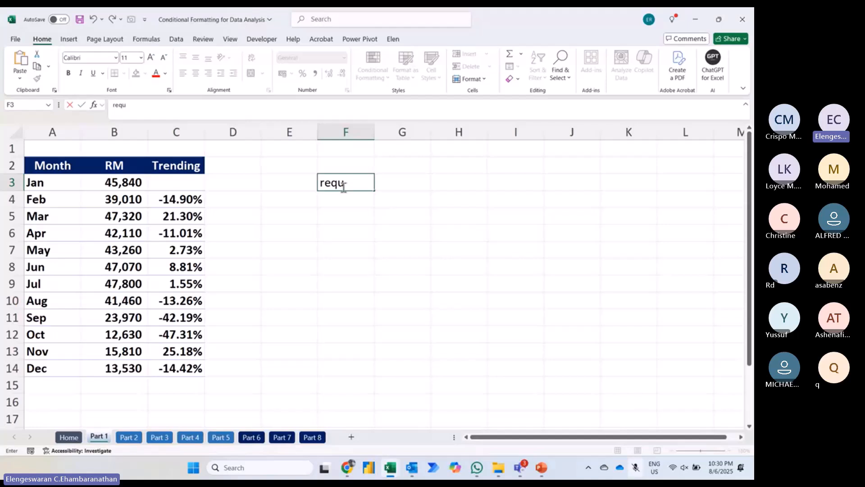
text(ireme)
key(Return)
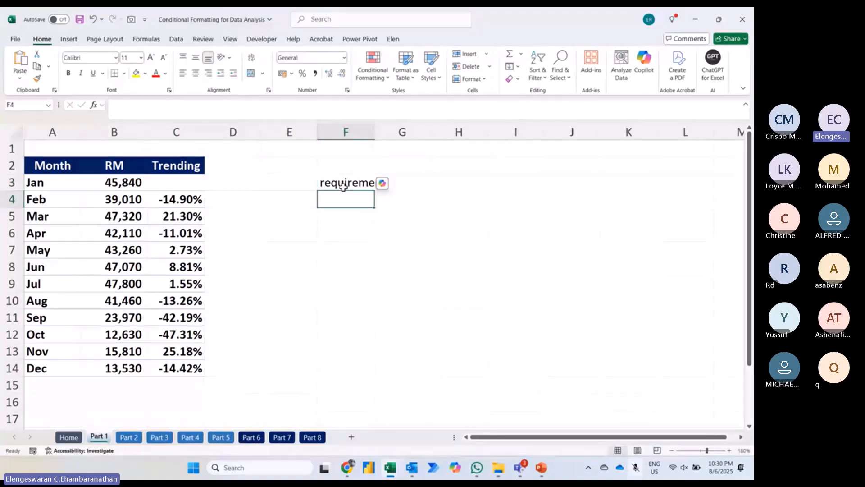
text(less than 0)
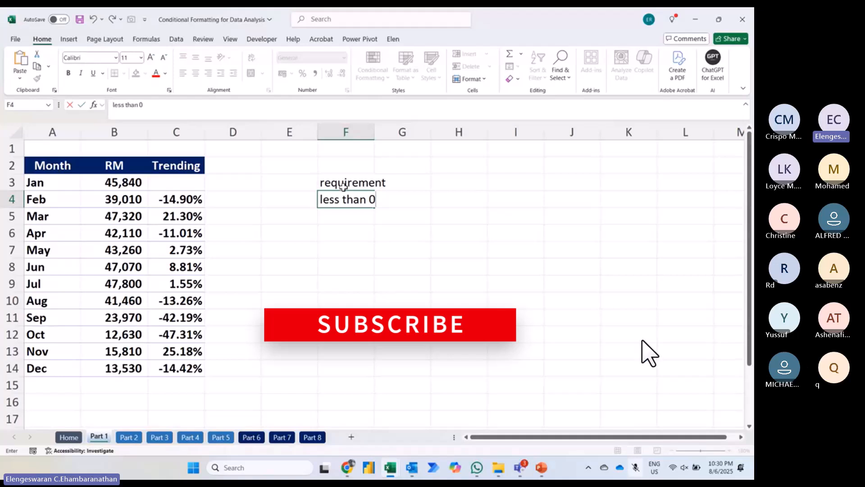
text(% - red col)
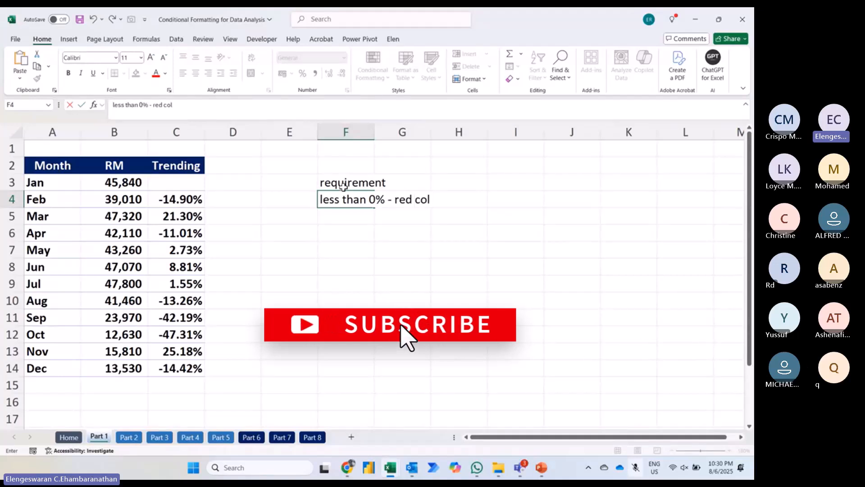
text(our)
key(Return)
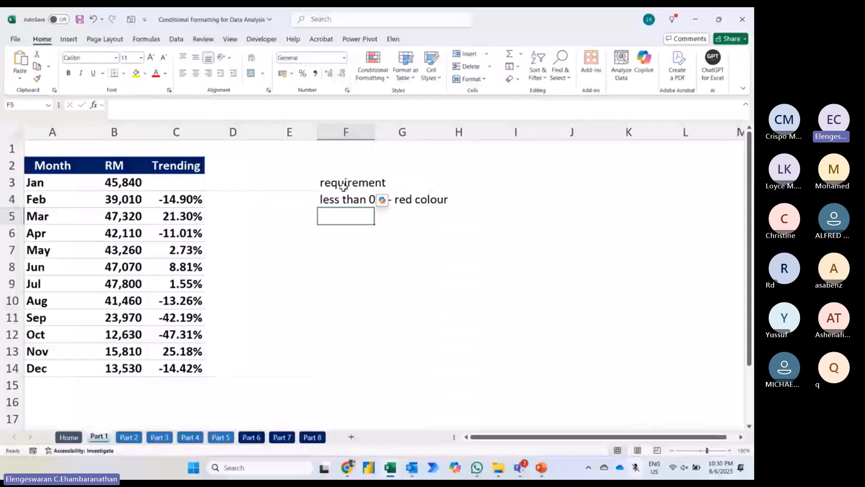
text(more than 0% - green colour)
key(Return)
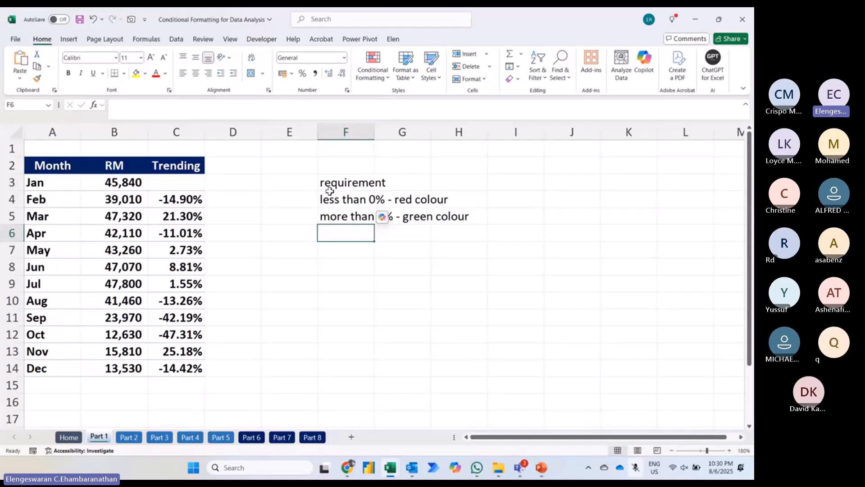
Step: Highlight Trending values in C4:C14 that are less than 0 with Light Red Fill with Dark Red Text
click(179, 201)
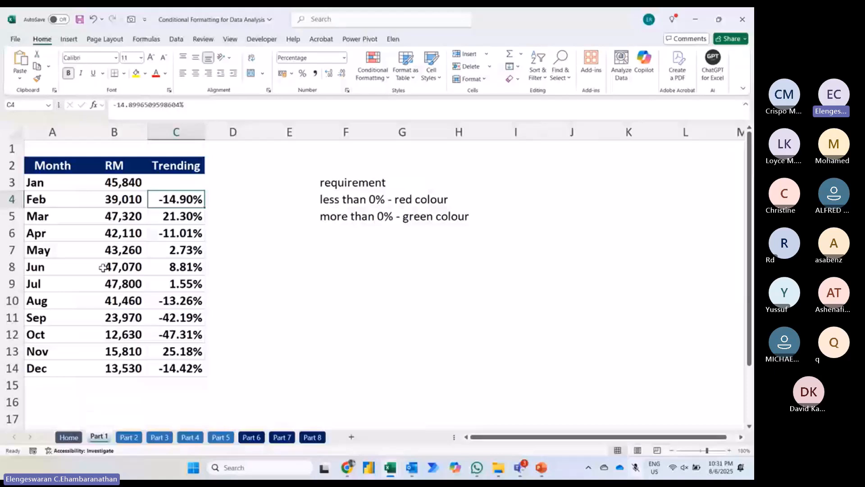
key(ctrl+shift+Down)
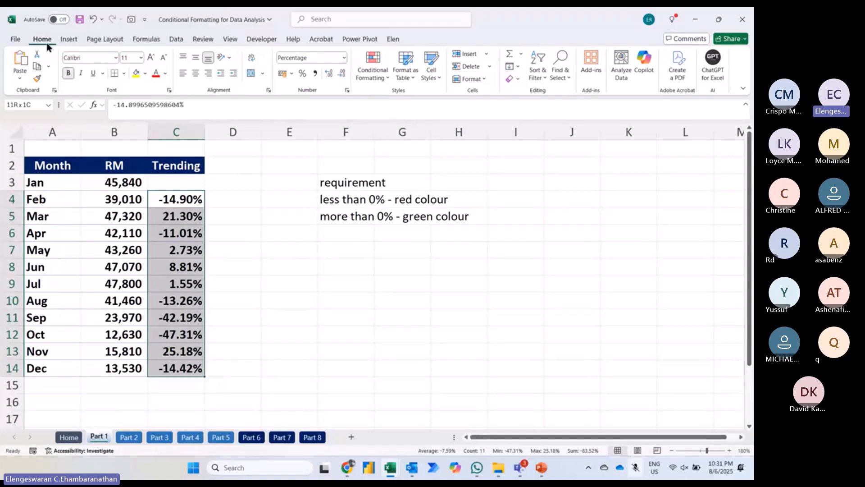
click(382, 72)
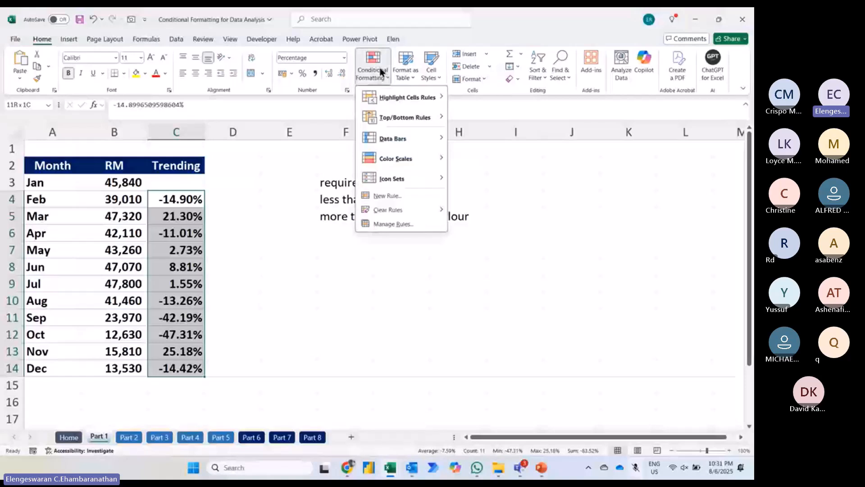
mouse_move(388, 99)
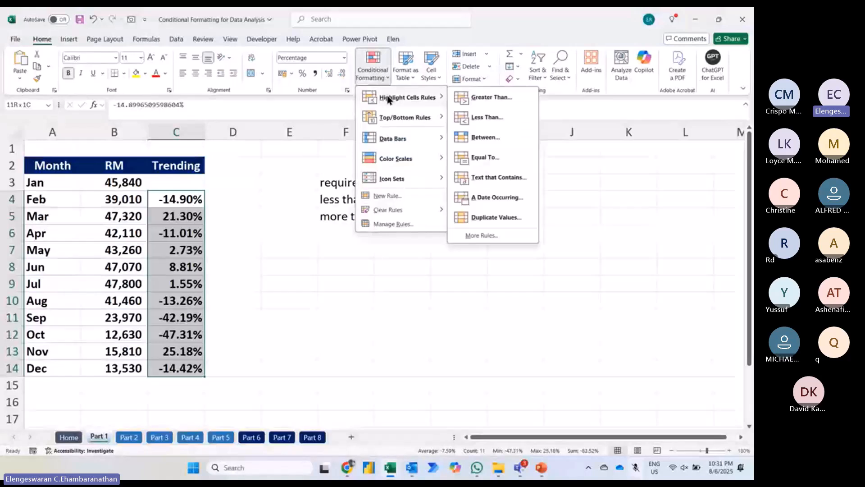
click(466, 118)
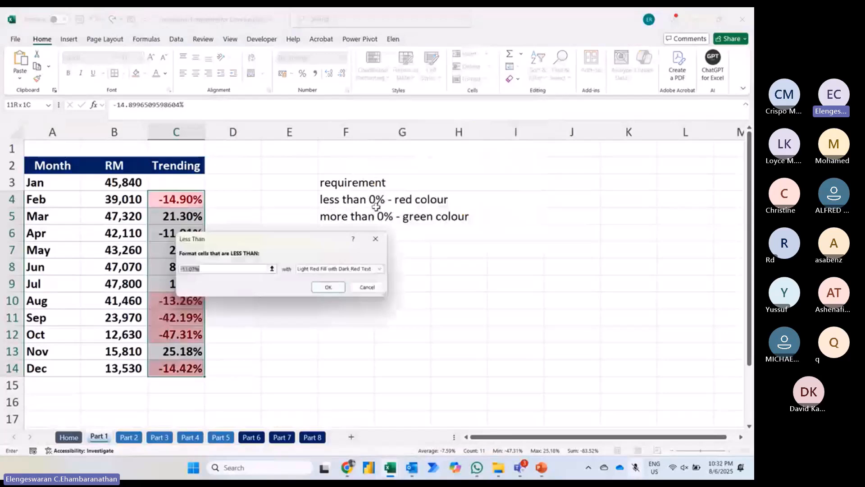
text(0)
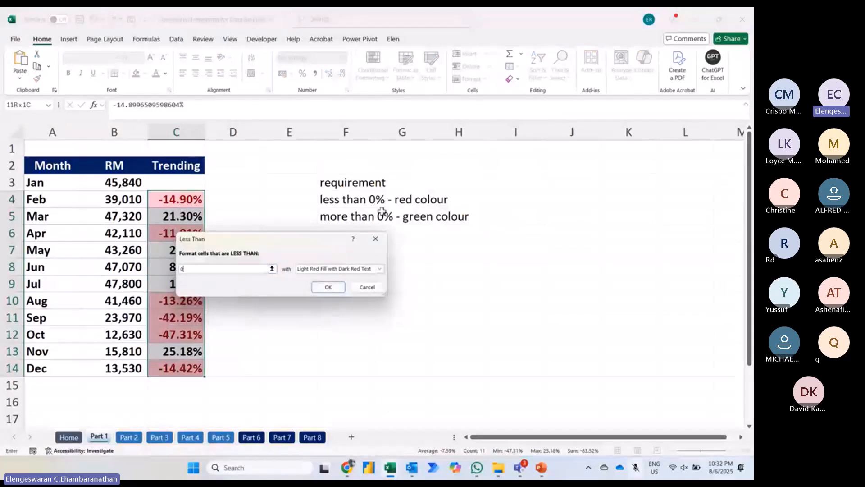
click(329, 269)
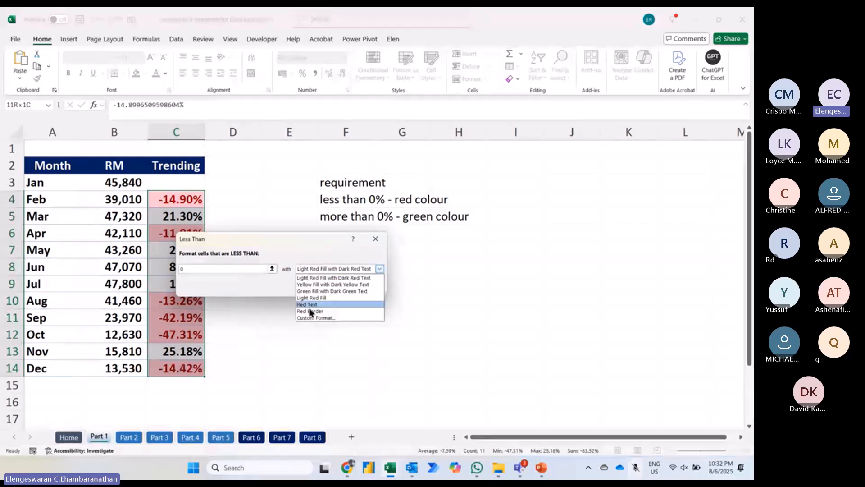
click(313, 279)
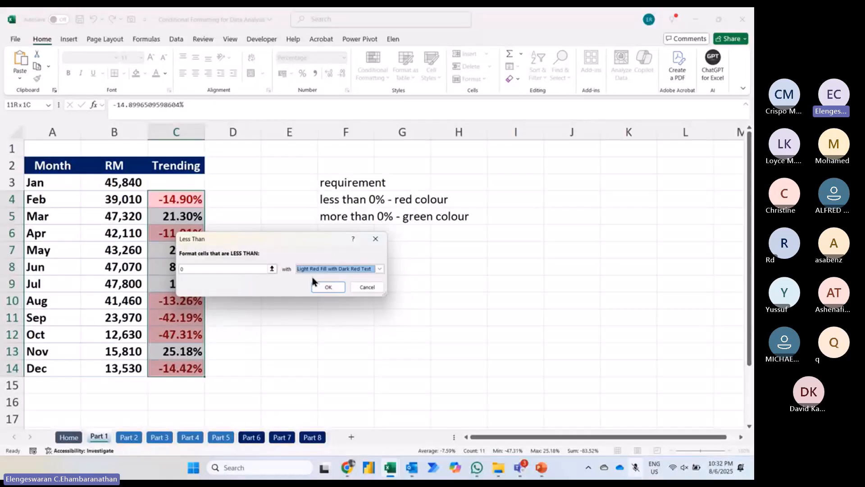
click(324, 288)
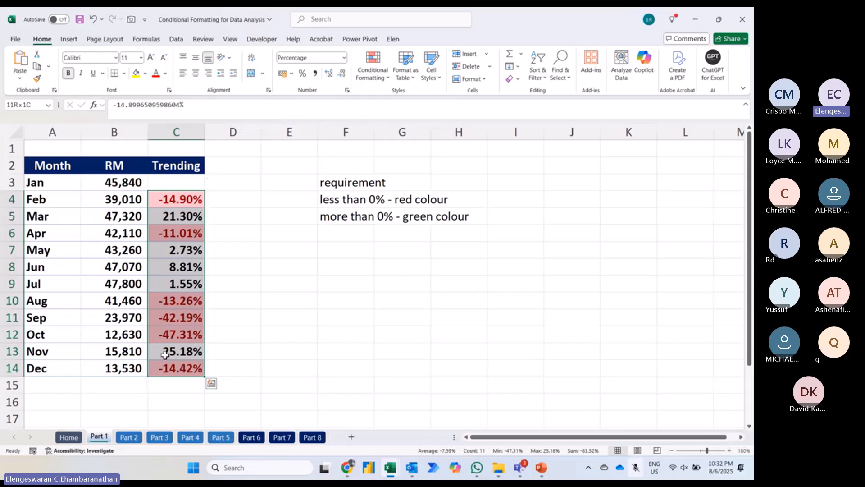
Step: Highlight Trending values in C4:C14 that are greater than 0 with Green Fill with Dark Green Text
click(372, 78)
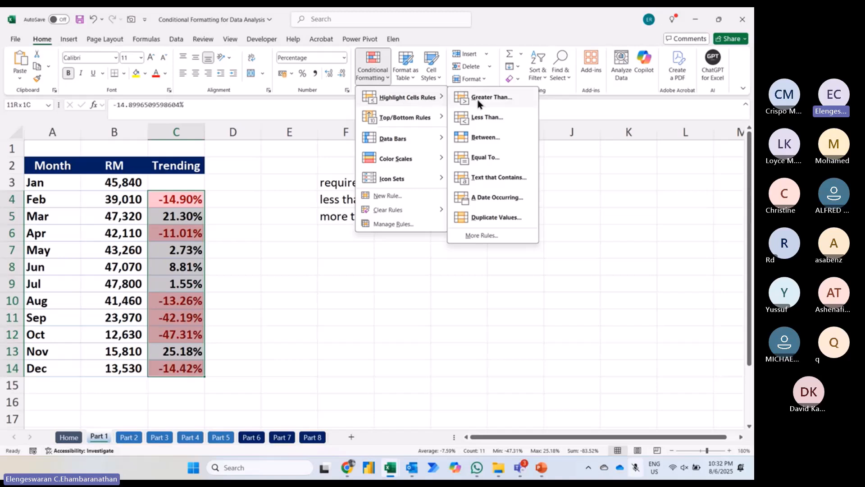
click(478, 100)
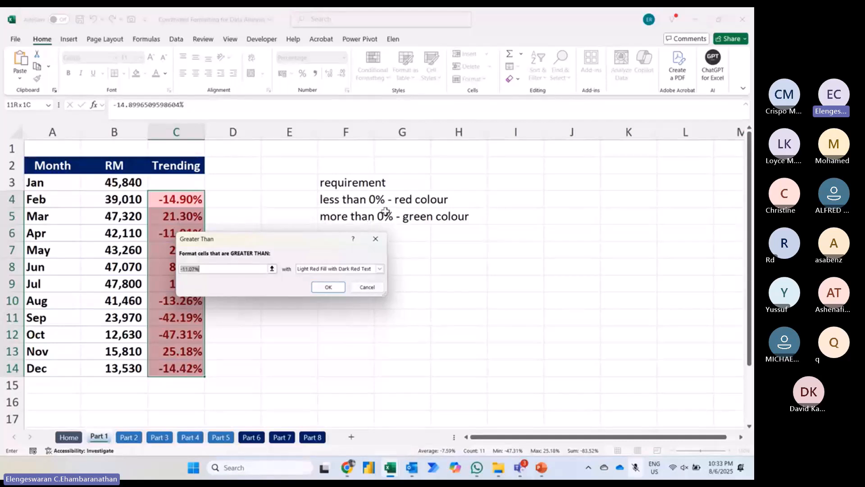
text(0)
click(364, 269)
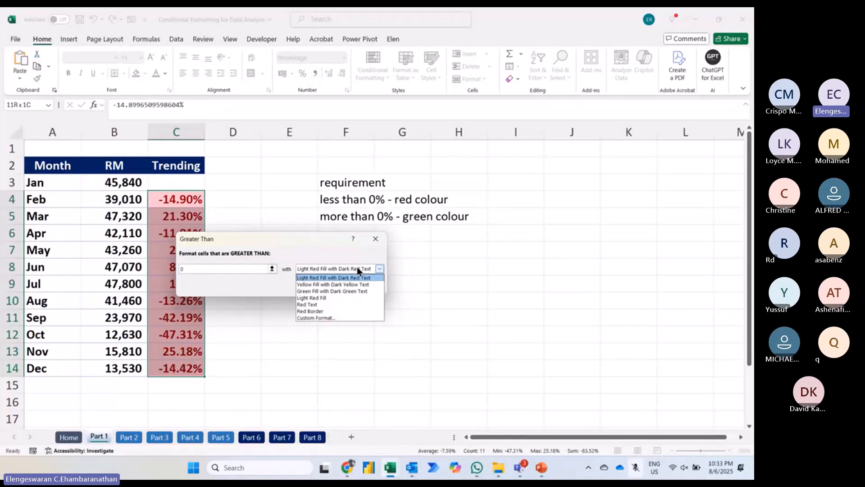
click(329, 291)
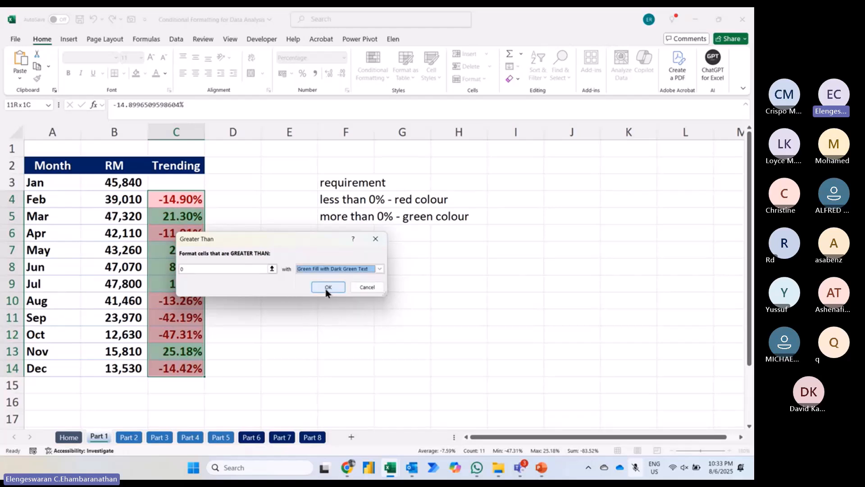
click(328, 287)
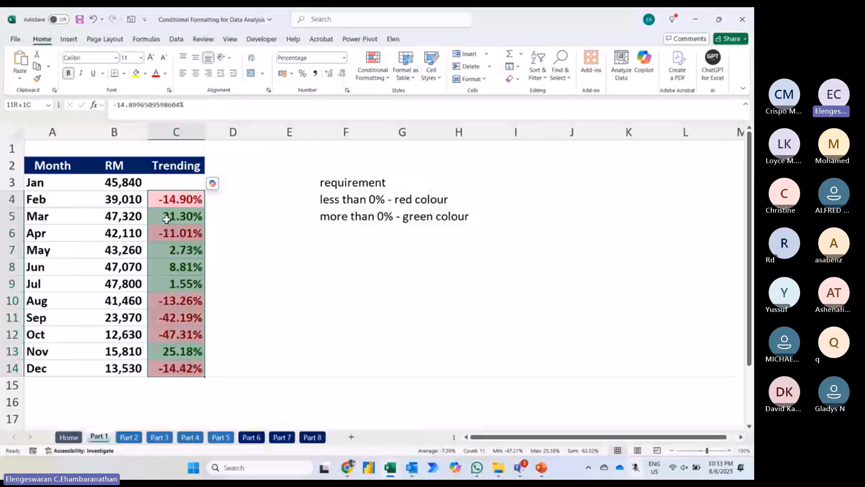
Step: Undo the conditional formatting on the Trending column, redo it, and deselect the range
key(Left)
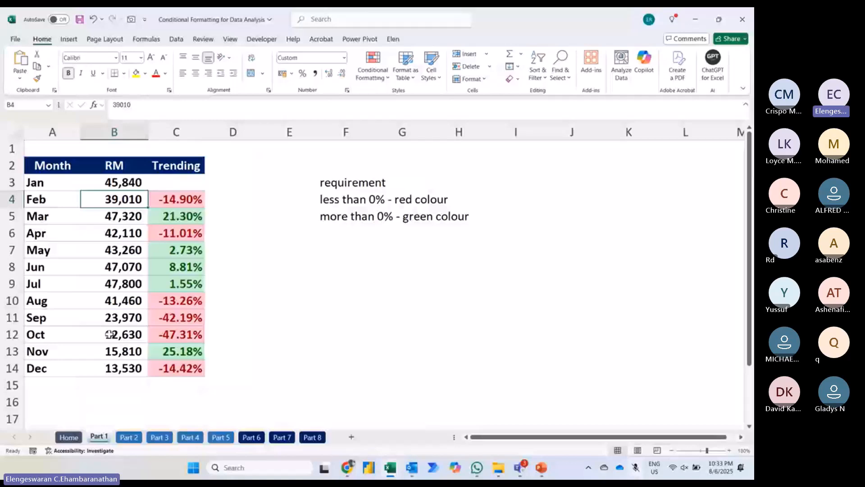
key(ctrl+z)
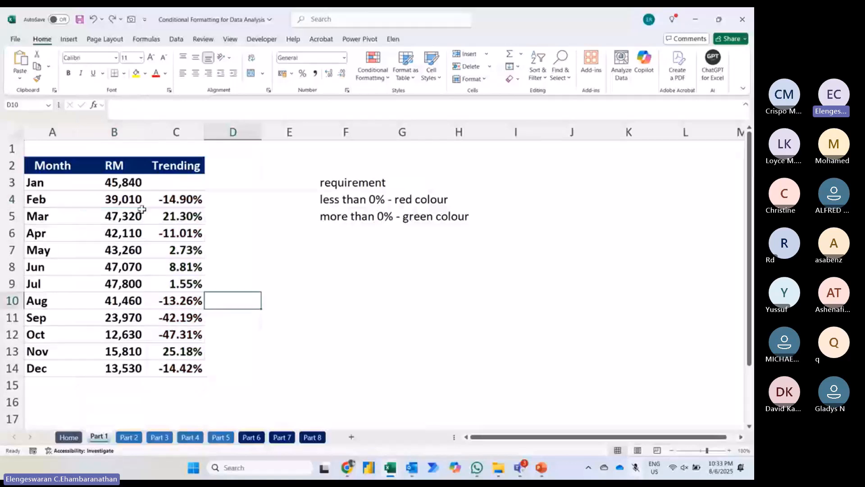
key(ctrl+y)
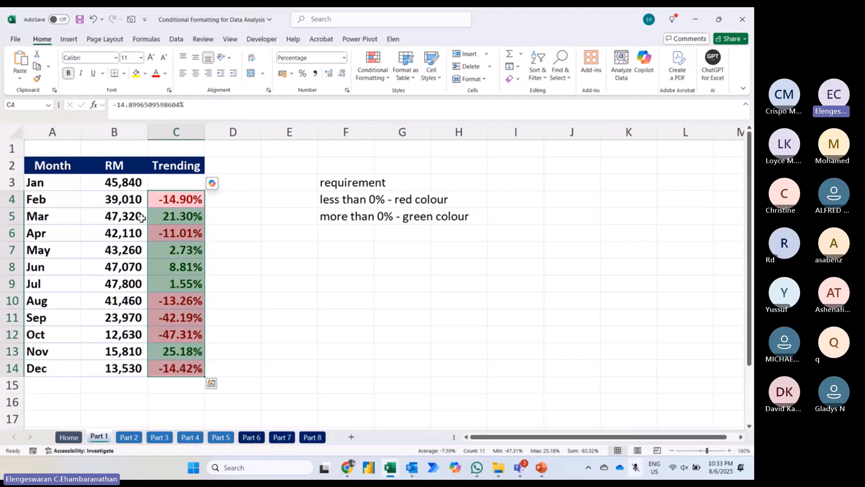
click(253, 272)
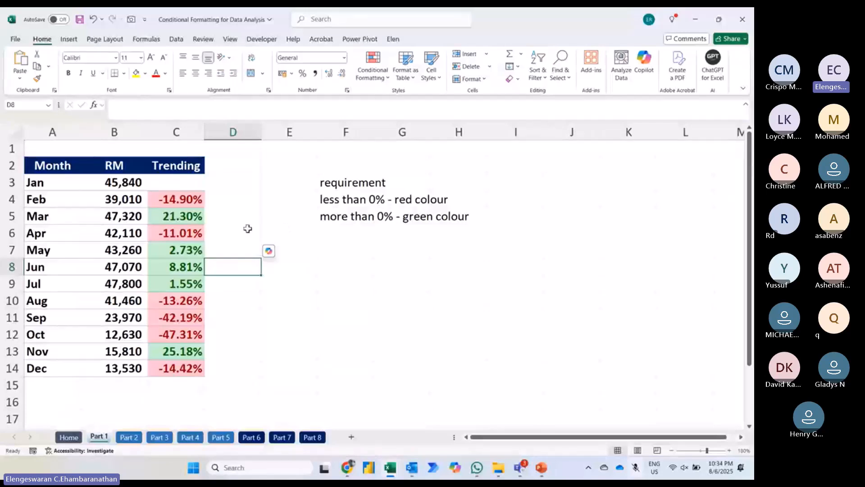
Step: On the Part 2 sheet, change the last subject header in cell G4 to "History"
click(128, 437)
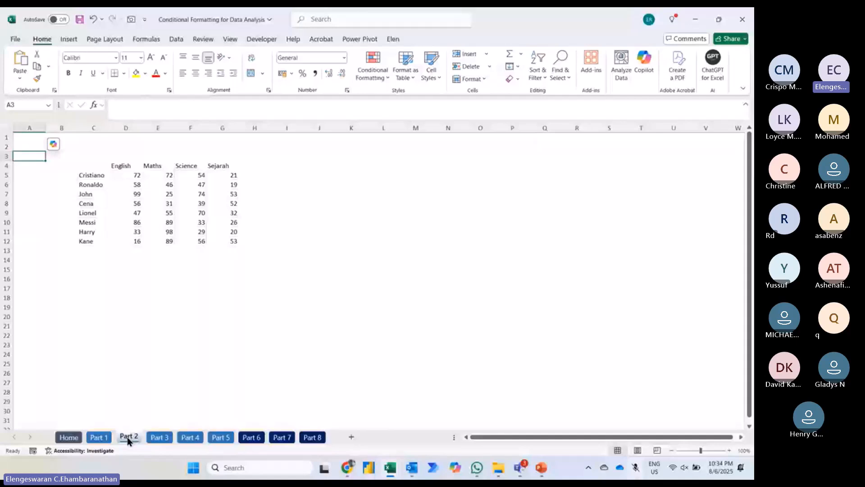
click(729, 450)
click(730, 451)
click(729, 450)
click(730, 450)
click(730, 451)
click(730, 450)
click(729, 450)
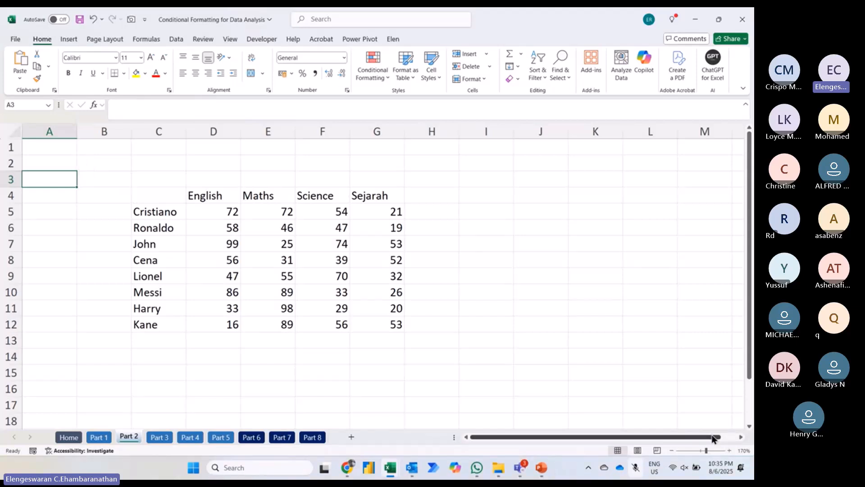
click(730, 450)
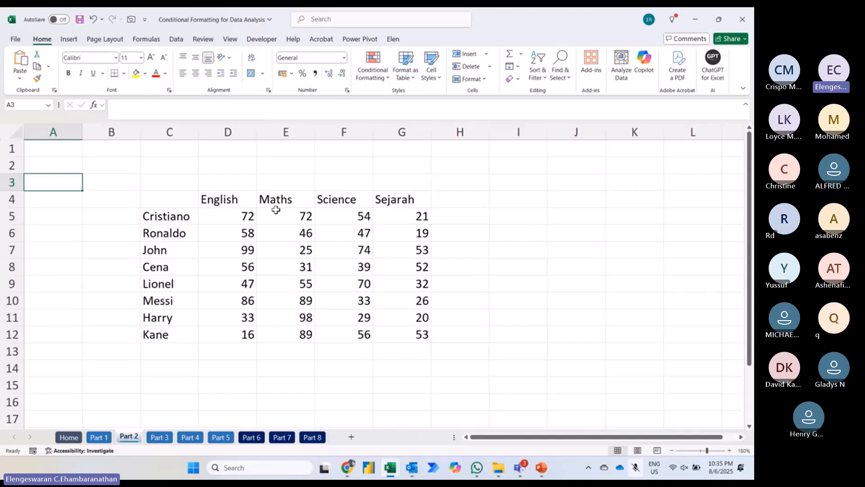
click(401, 198)
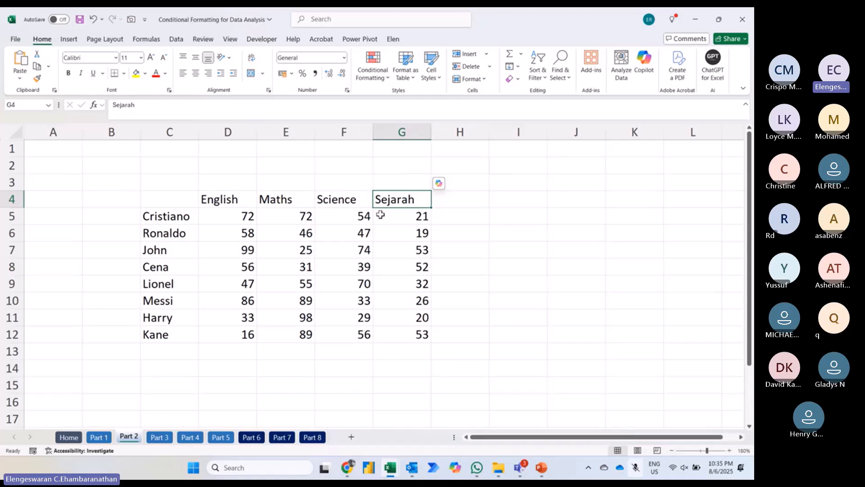
text(Histor)
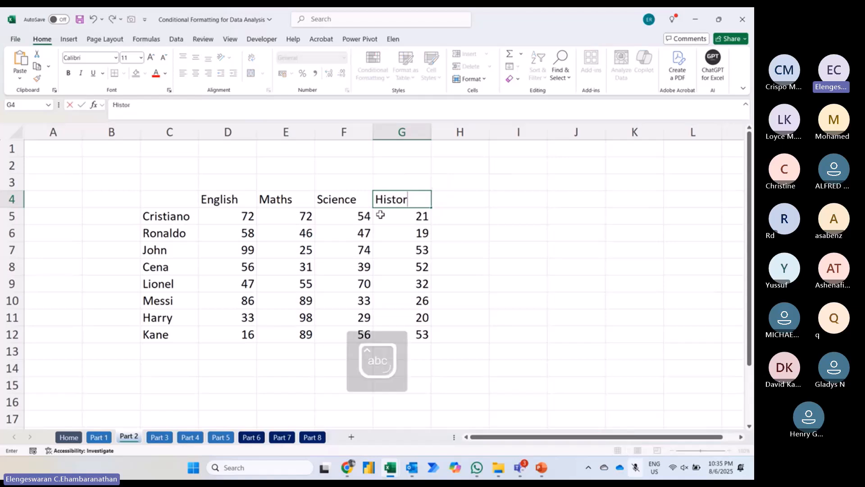
text(y)
key(Return)
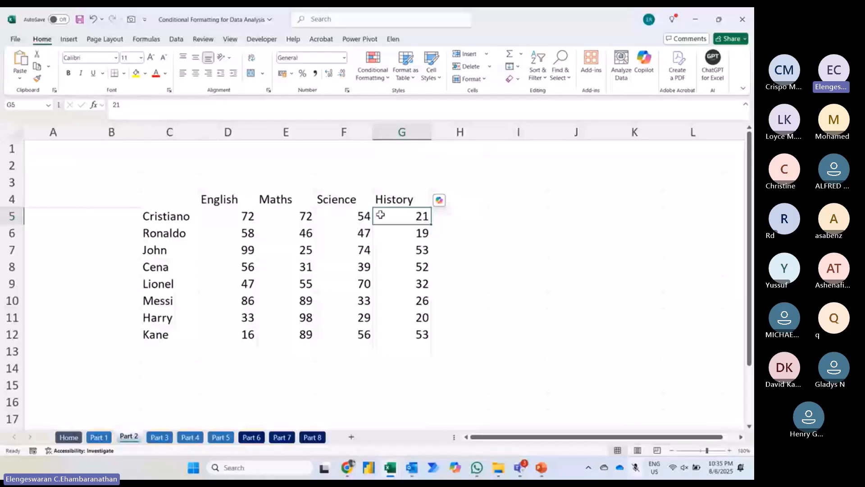
Step: Enter the requirement note "more than 80 .. Gren colour" in cell I2, beside the marks table
click(499, 169)
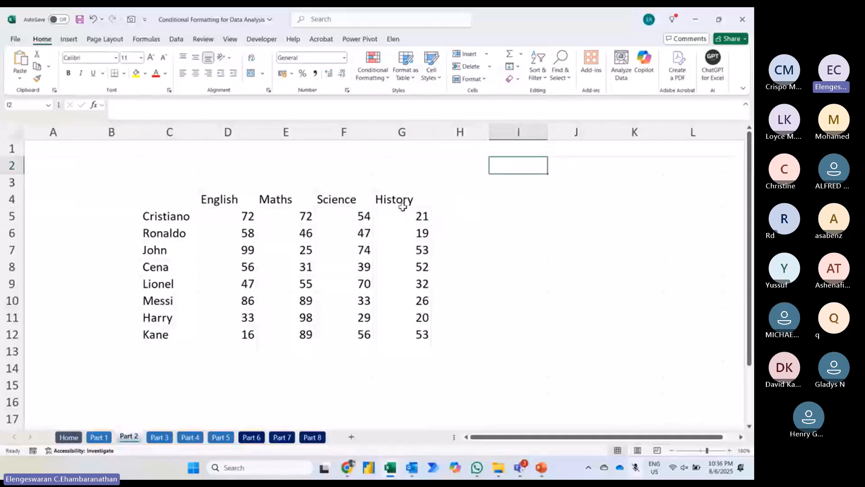
text(more than)
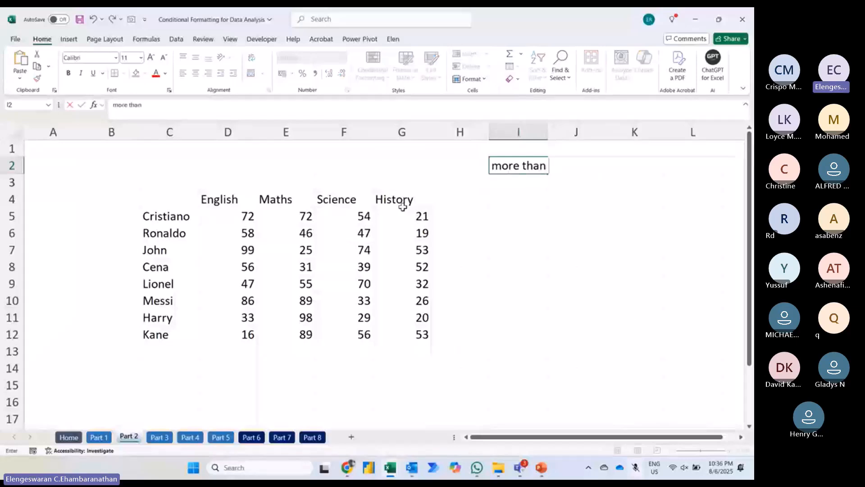
text( 80 ..)
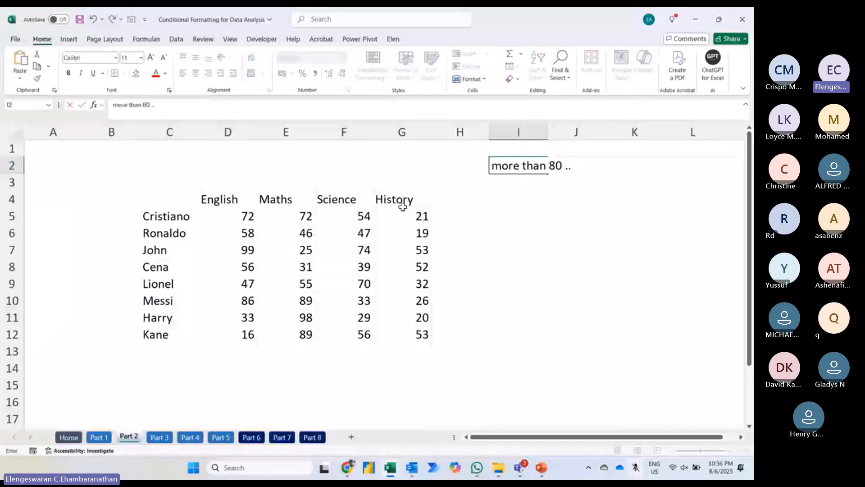
text( Gren colour)
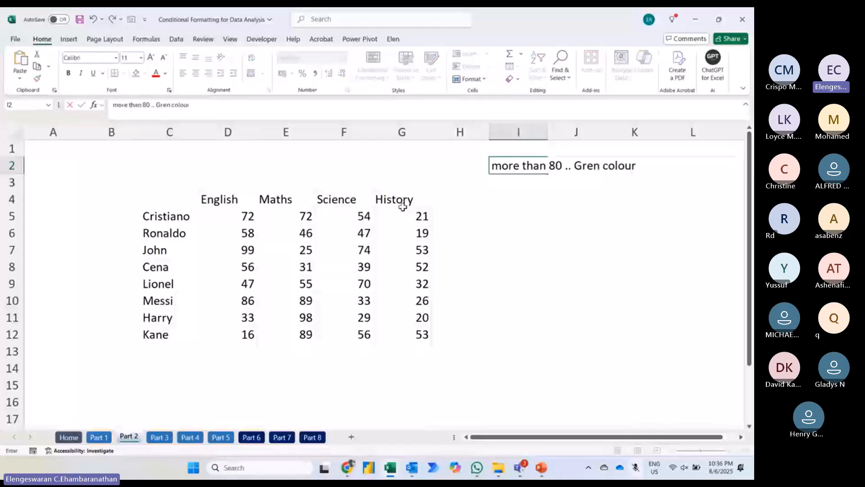
key(Return)
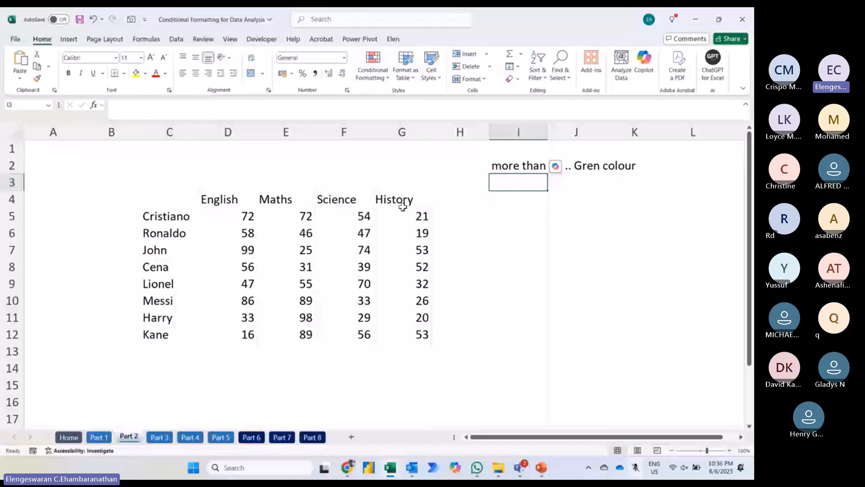
Step: Add the requirement notes "less than 40 .. Red colour" in cell I3 and "41 - 79 ... yellow" in cell I4
text(less)
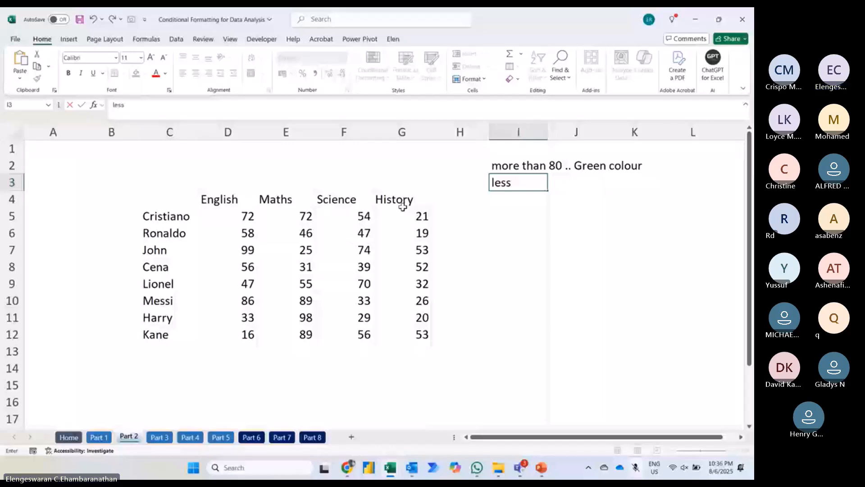
text(than 40 .. Red colour)
key(Return)
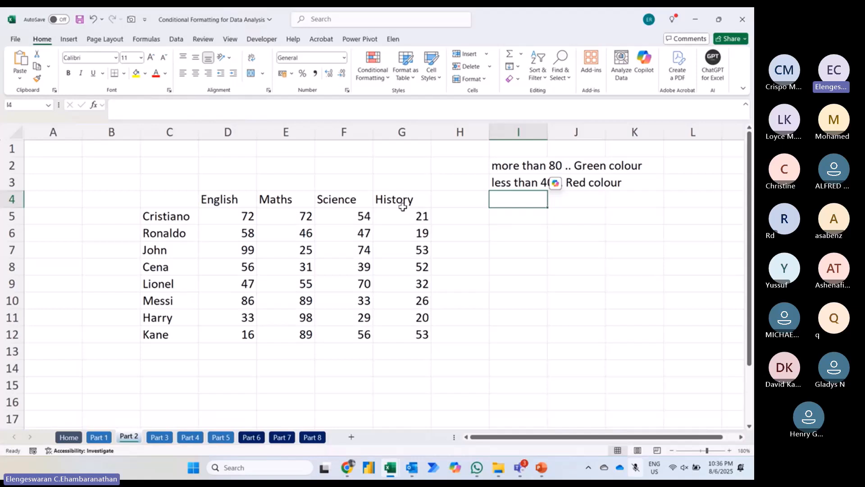
text(41 - 79 ...)
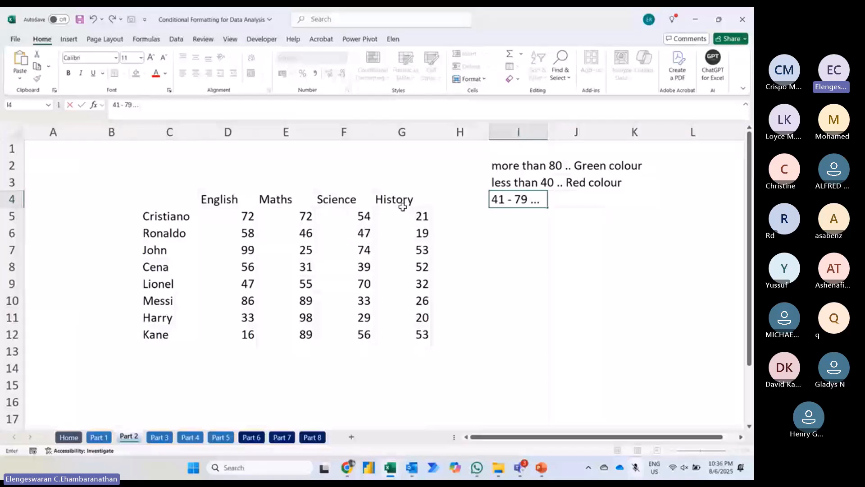
text( yellow)
key(Return)
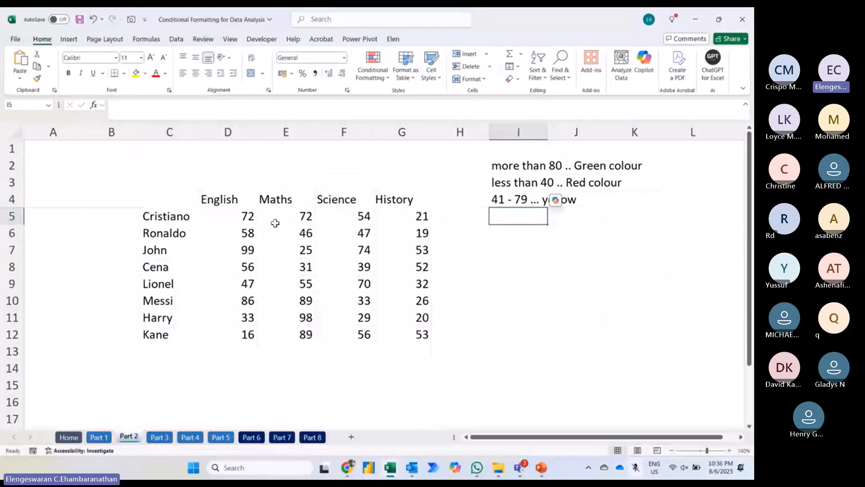
click(237, 216)
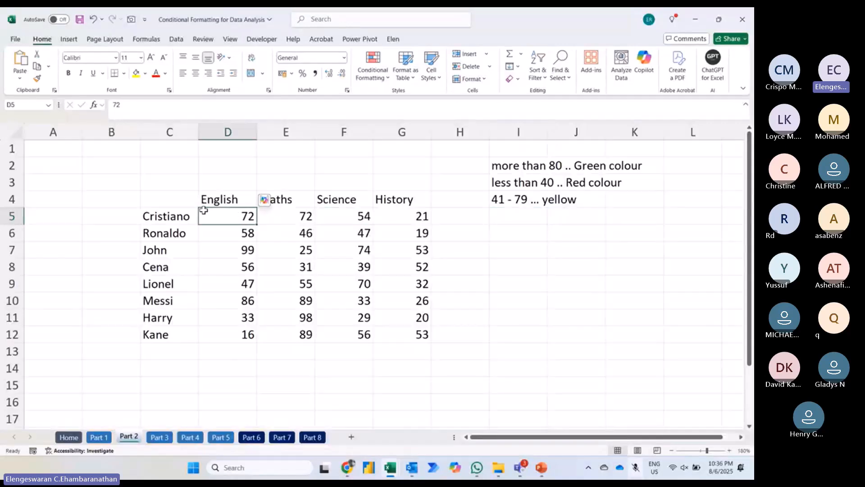
key(ctrl+shift+Down)
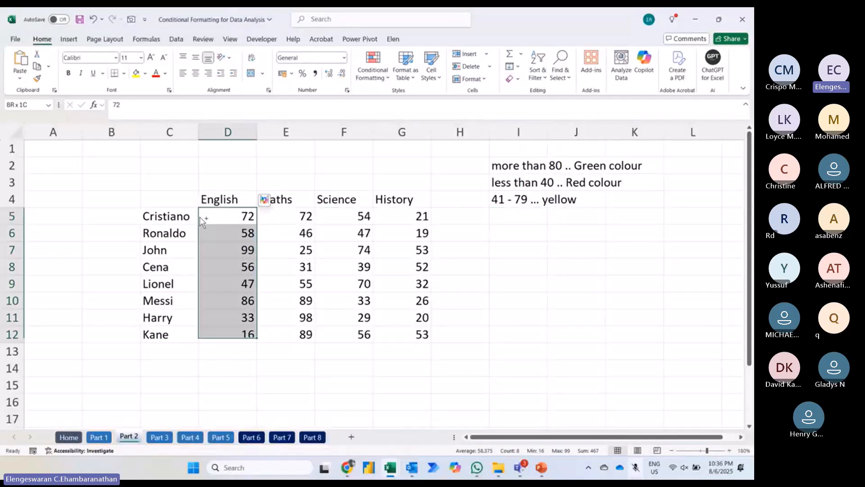
key(ctrl+shift+Right)
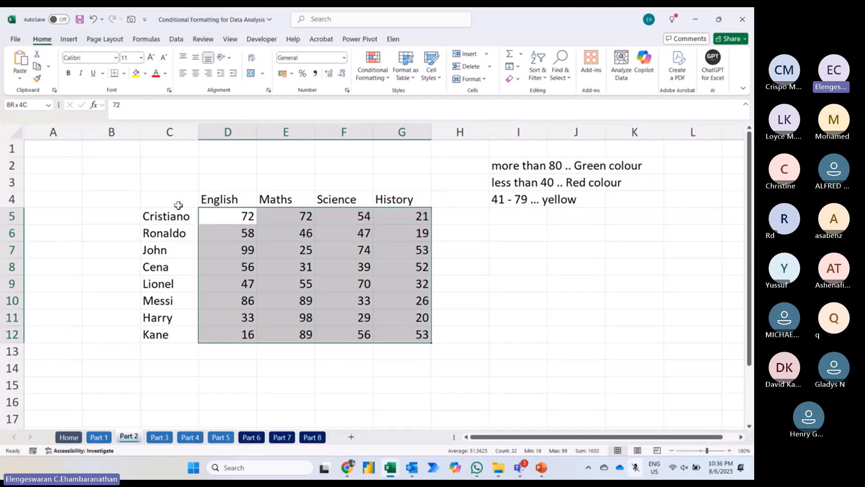
drag(178, 203, 404, 321)
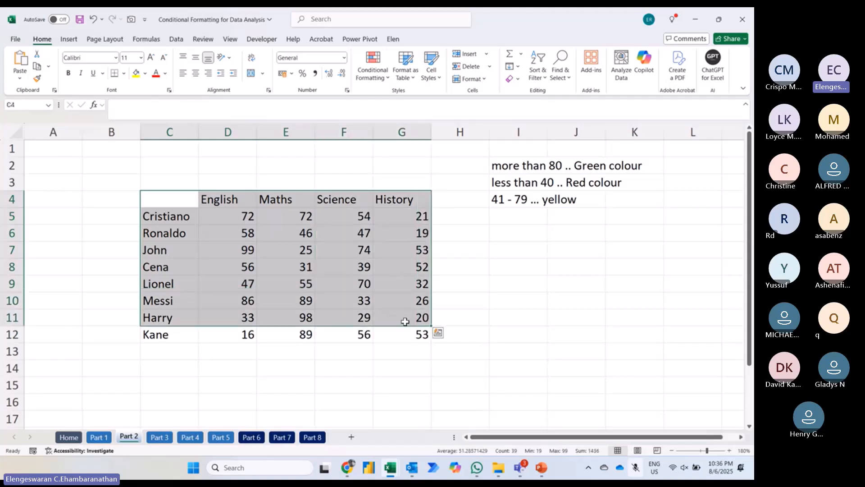
Step: Highlight marks in D5:G12 greater than 80 with Green Fill with Dark Green Text and less than 40 with Light Red Fill with Dark Red Text
click(244, 221)
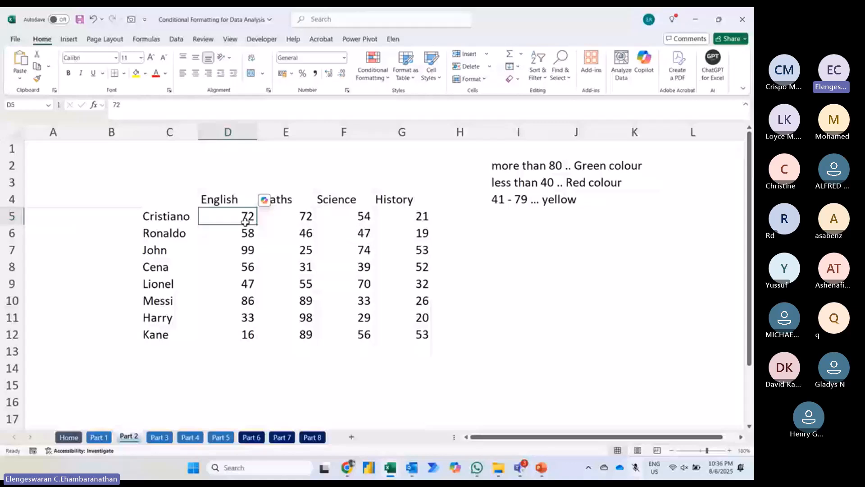
key(ctrl+shift+Right)
key(ctrl+shift+Down)
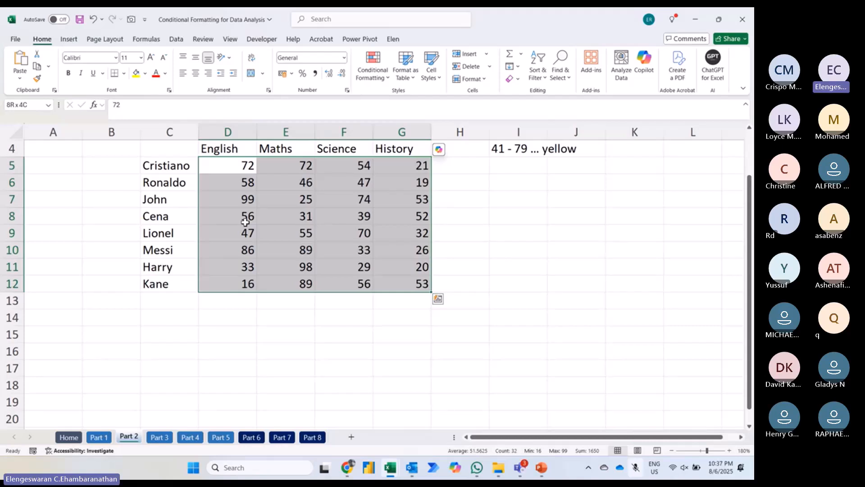
scroll(245, 222, up, 1)
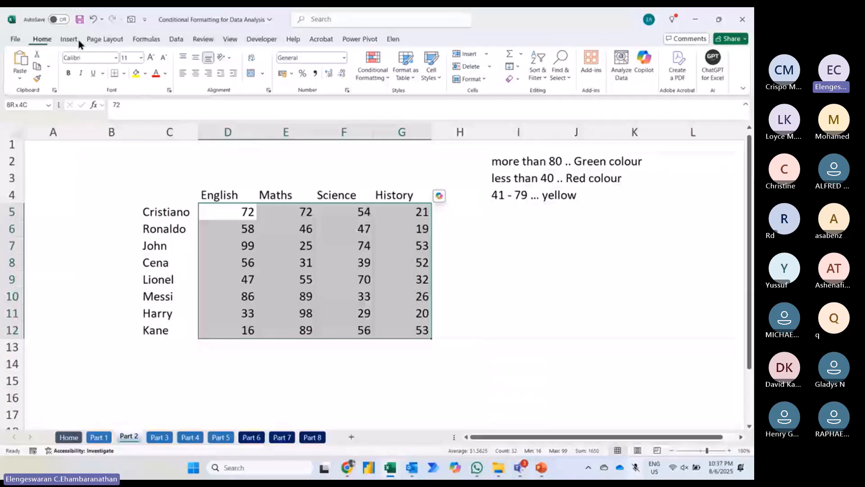
click(372, 72)
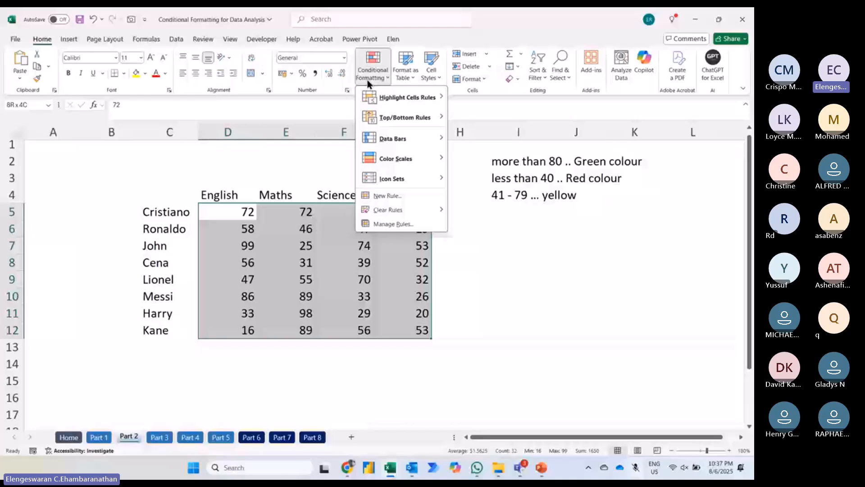
mouse_move(408, 97)
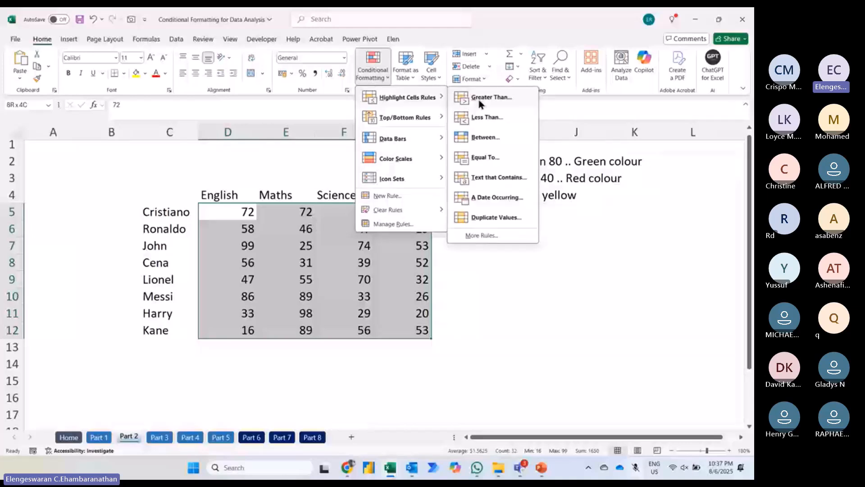
click(480, 98)
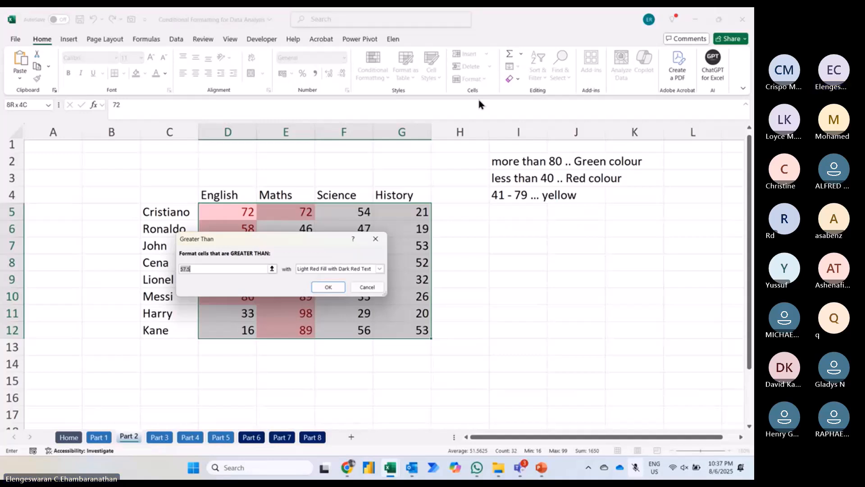
text(80)
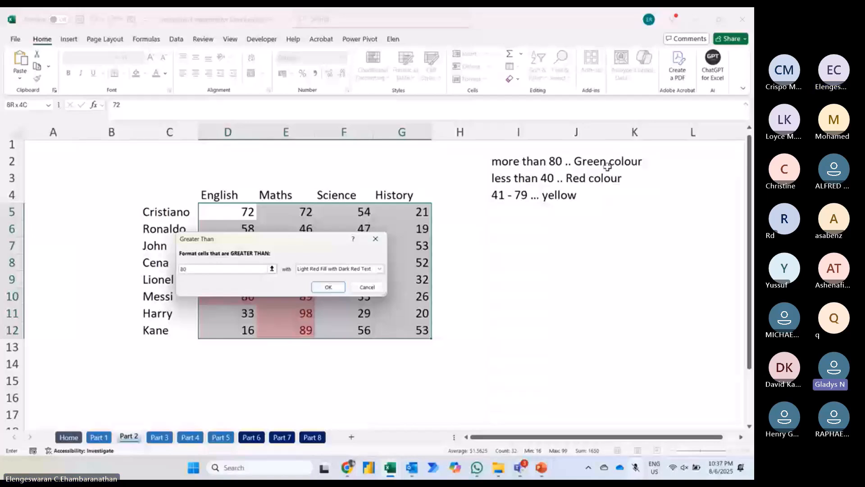
click(362, 269)
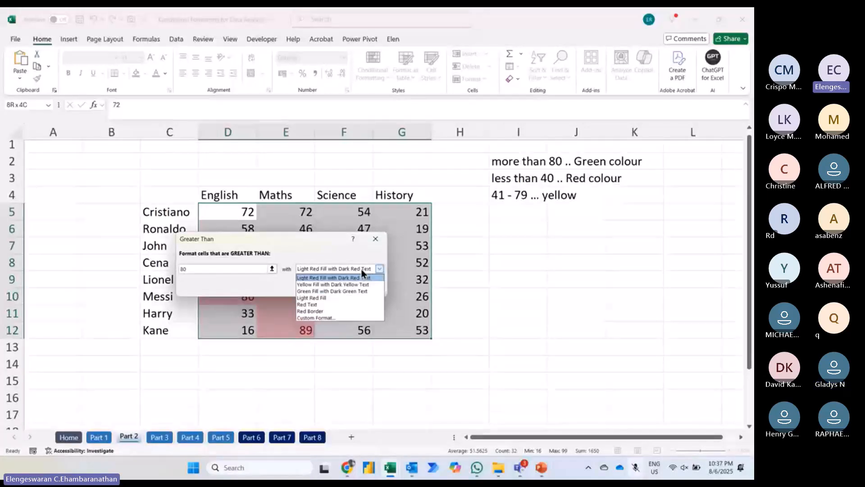
click(336, 292)
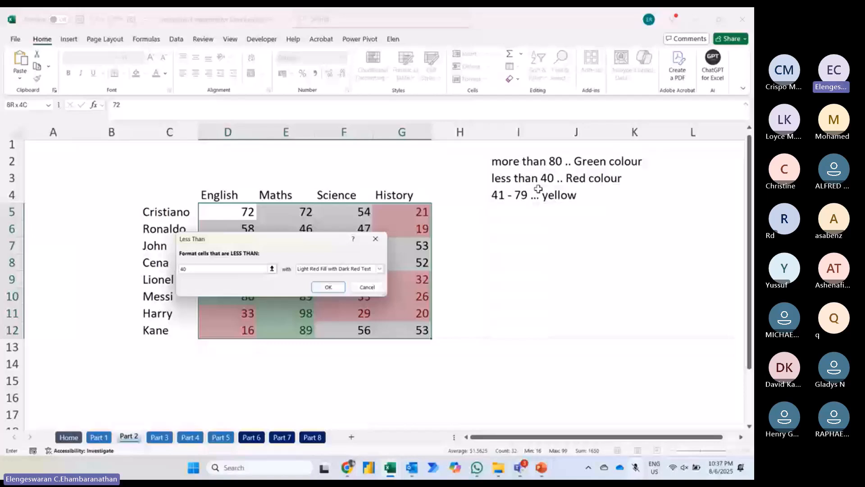
click(339, 287)
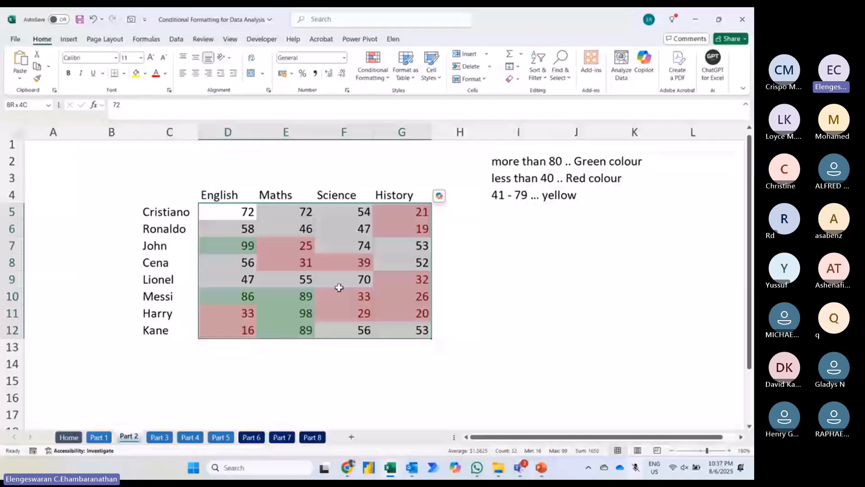
Step: Highlight marks in D5:G12 between 41 and 79 with Yellow Fill with Dark Yellow Text, and deselect the range
click(373, 74)
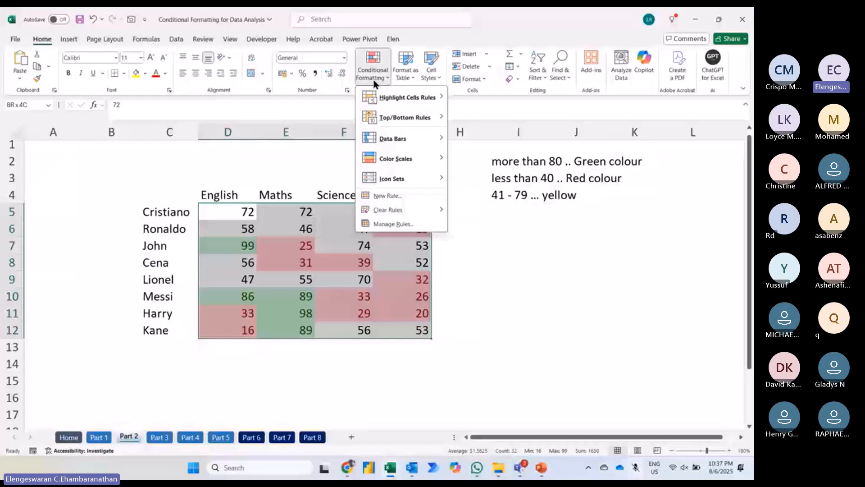
mouse_move(408, 97)
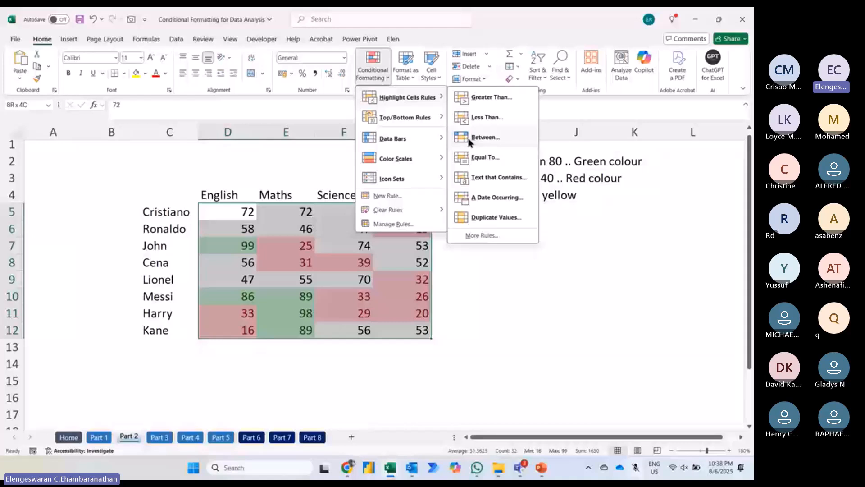
click(482, 137)
text(41)
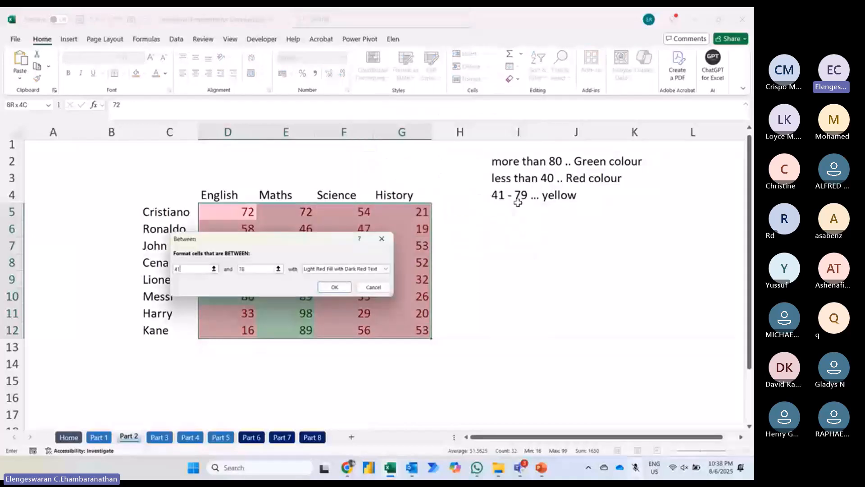
key(Tab)
text(79)
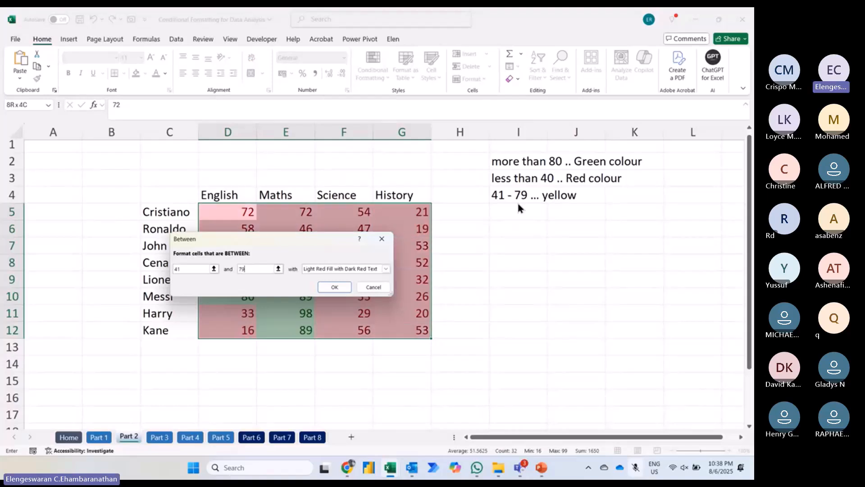
key(Tab)
key(Down)
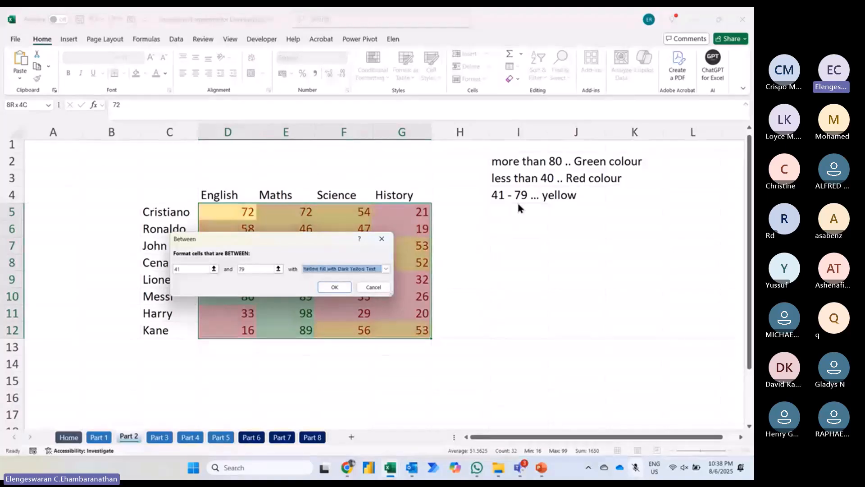
key(Return)
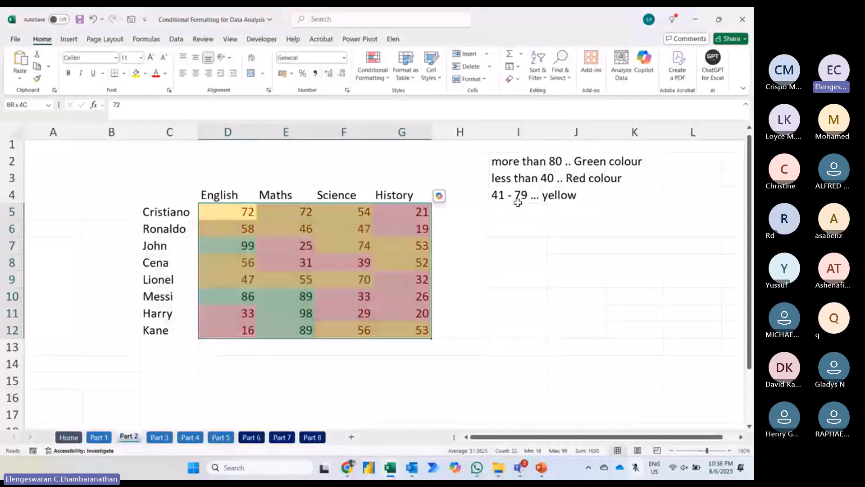
click(495, 225)
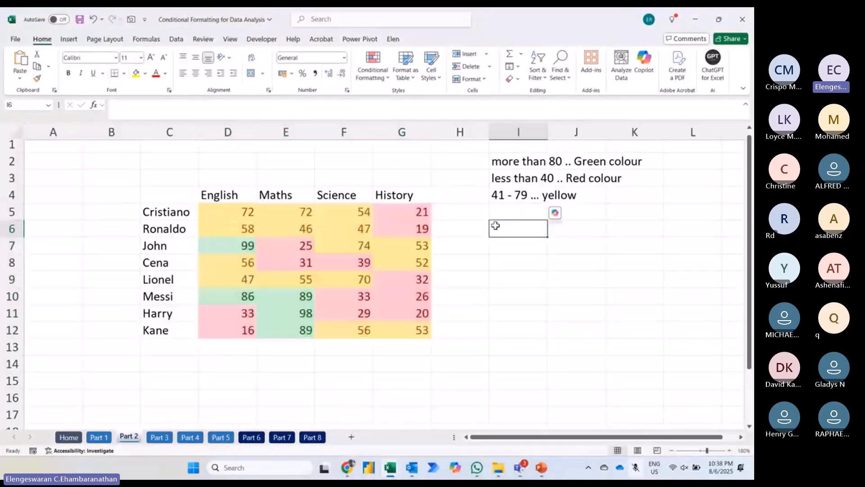
Step: Undo the three highlighting rules on the marks table one by one and redo them all
key(ctrl+z)
key(ctrl+z)
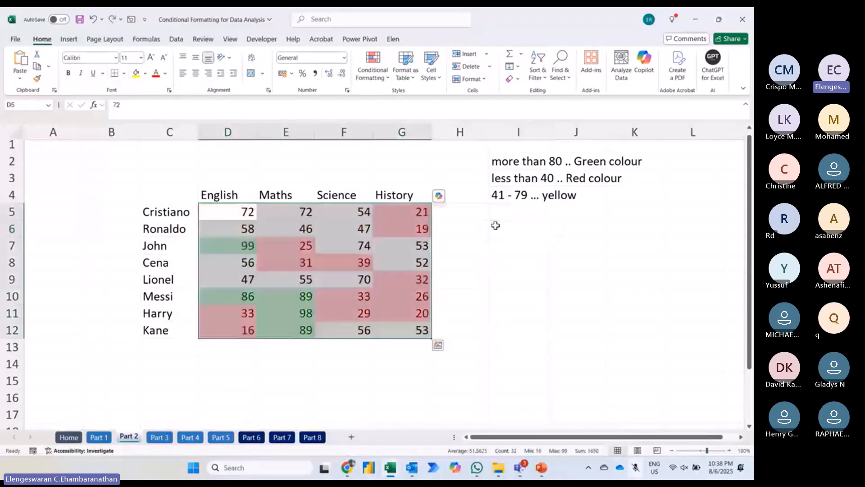
key(ctrl+z)
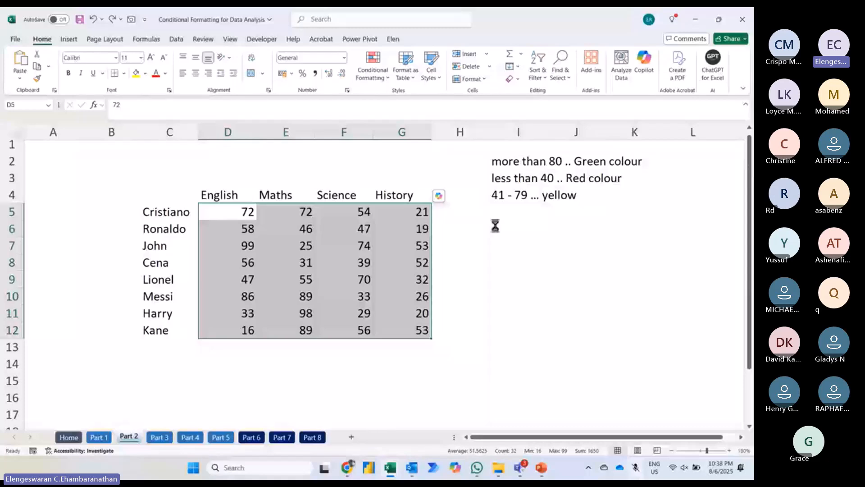
key(ctrl+y)
key(ctrl+y)
key(ctrl+y)
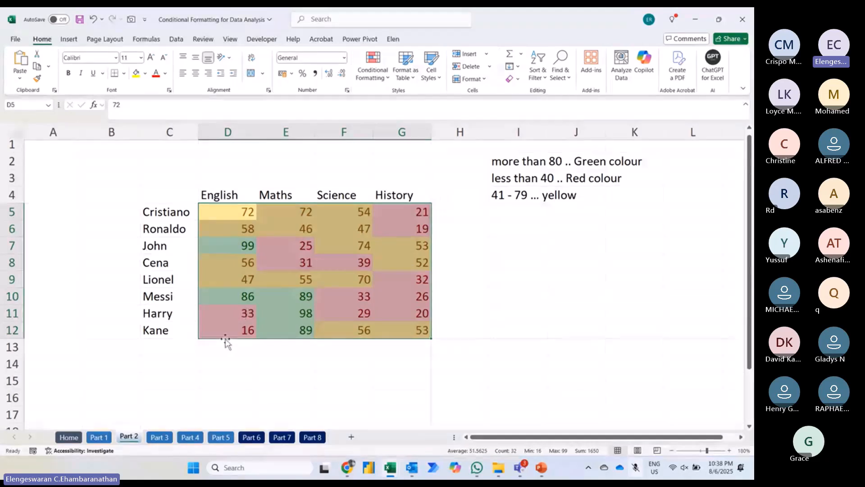
drag(389, 175, 391, 356)
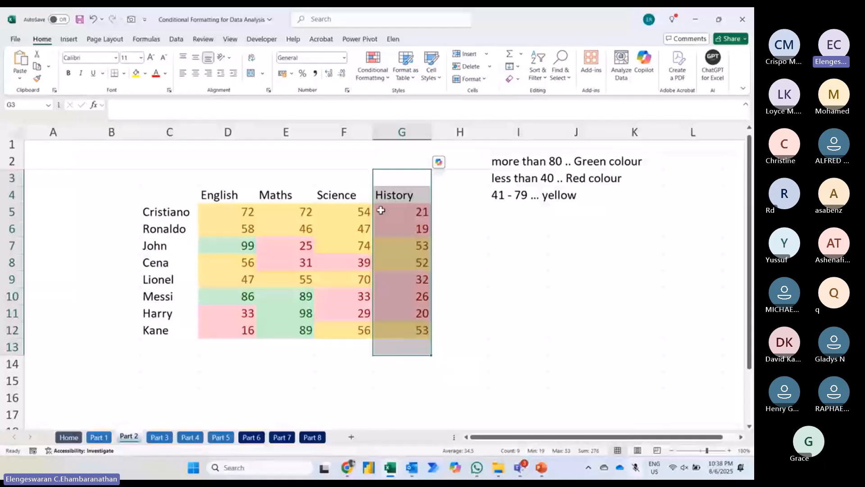
click(404, 215)
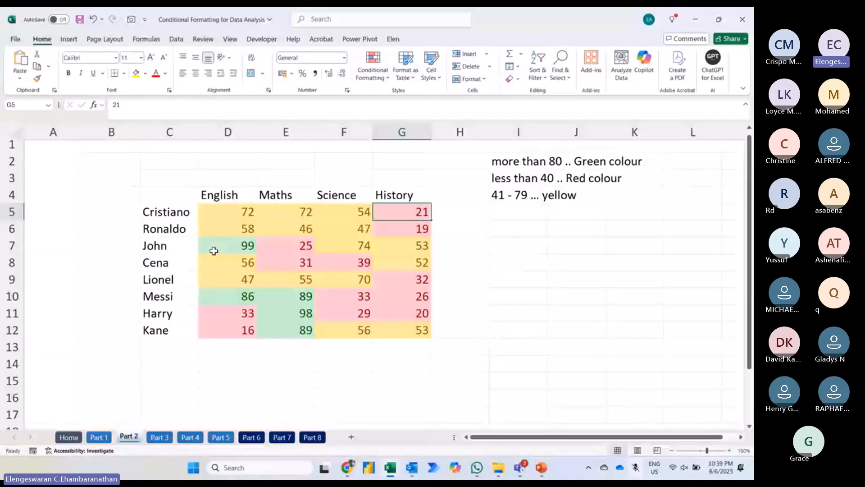
Step: Change the English mark in cell D10 to 36 to test the conditional formatting
click(232, 296)
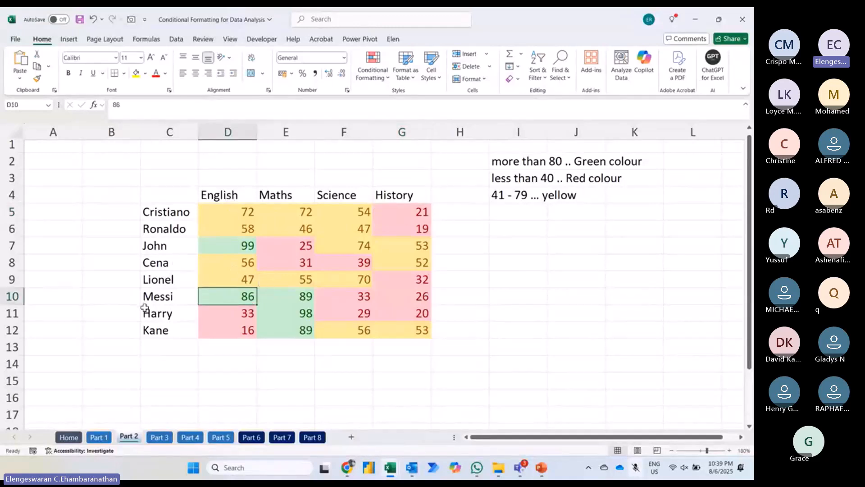
text(36)
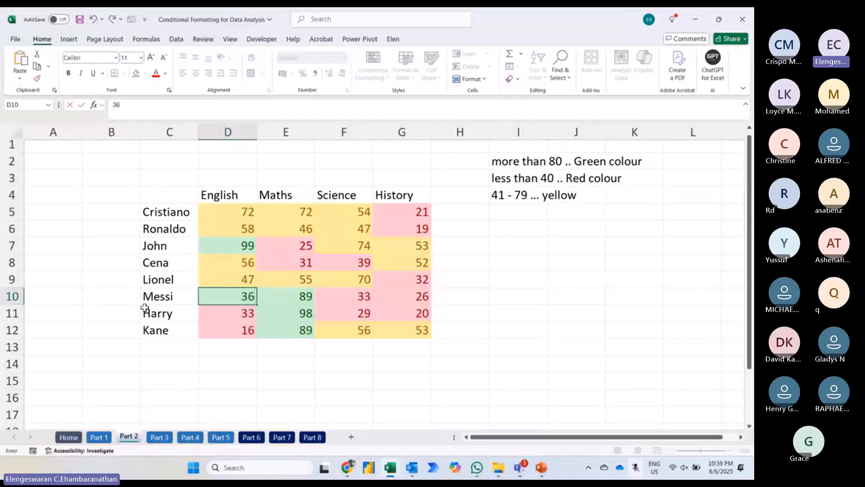
key(Return)
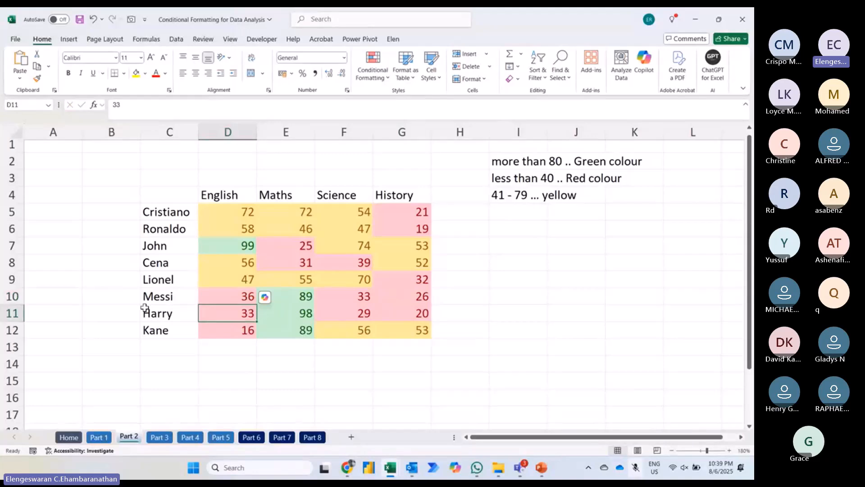
key(Up)
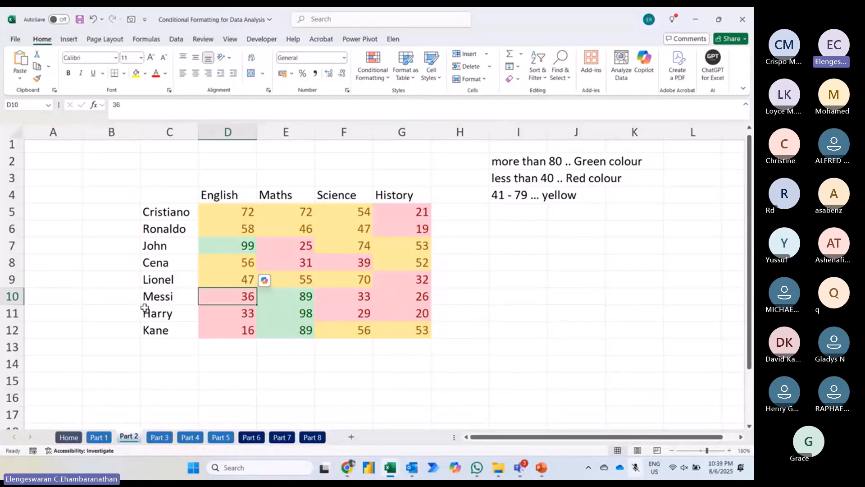
key(Right)
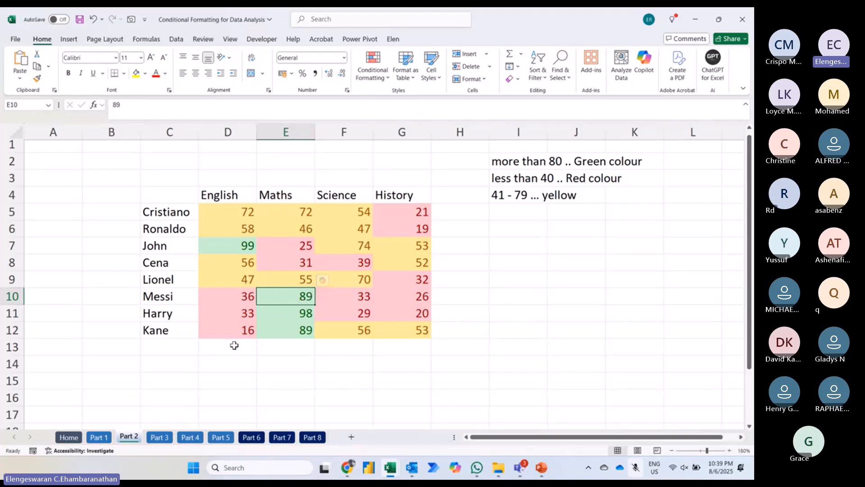
Step: Change the Maths mark in cell E10 to 49 to test the conditional formatting
text(49)
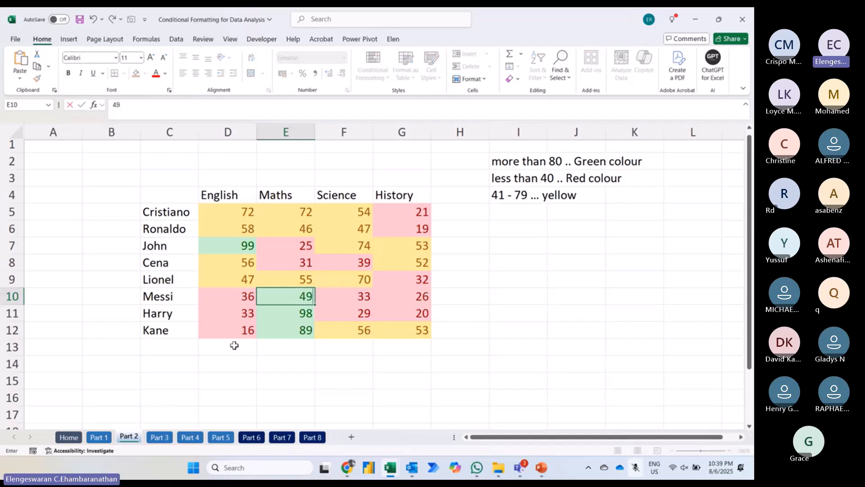
key(Return)
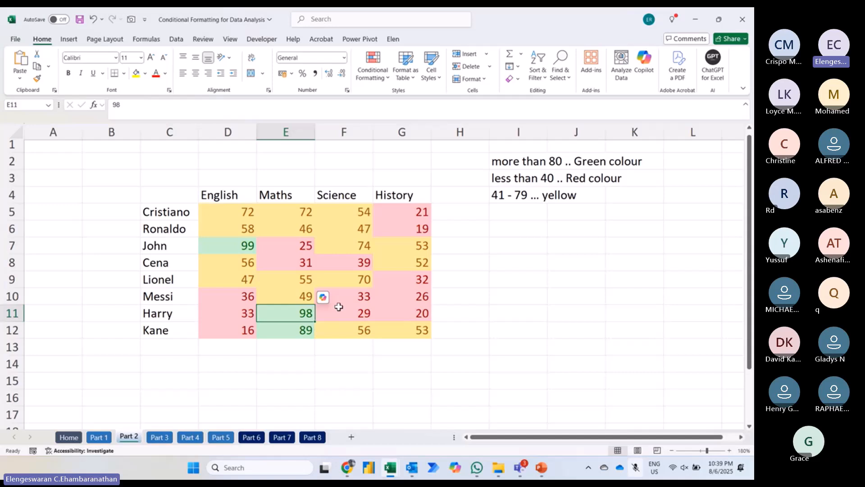
click(168, 308)
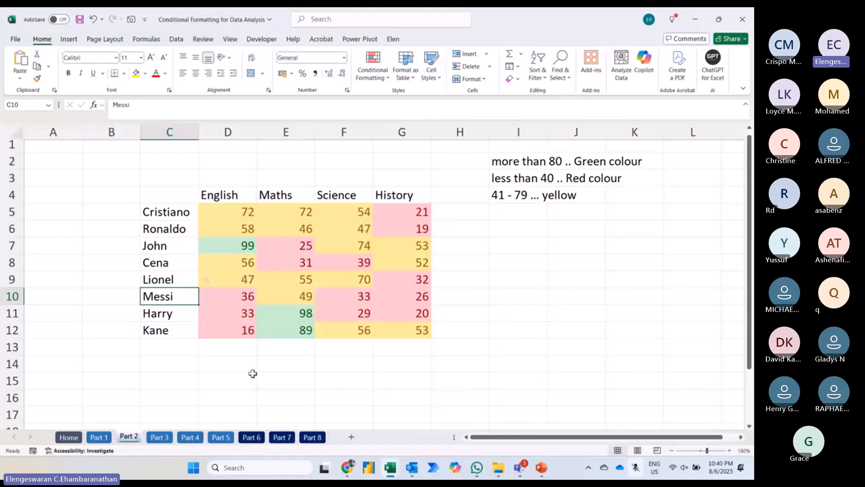
Step: Open the Part 3 worksheet and enlarge its view to 120%
click(159, 436)
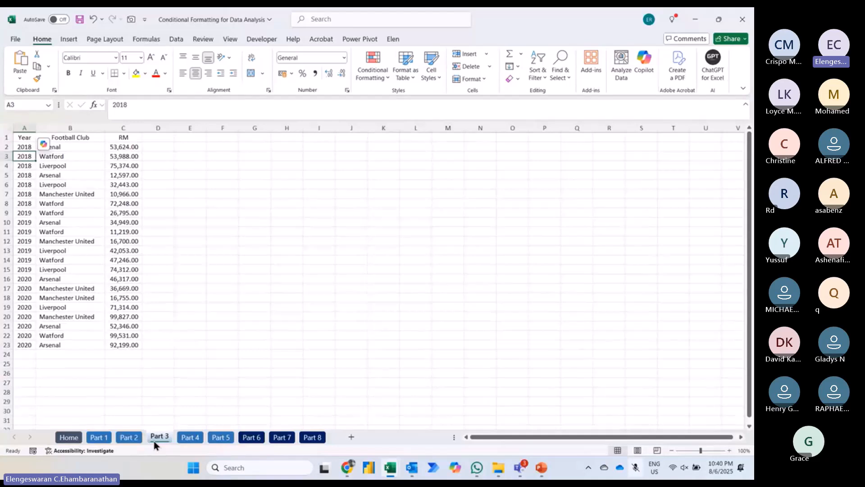
click(730, 450)
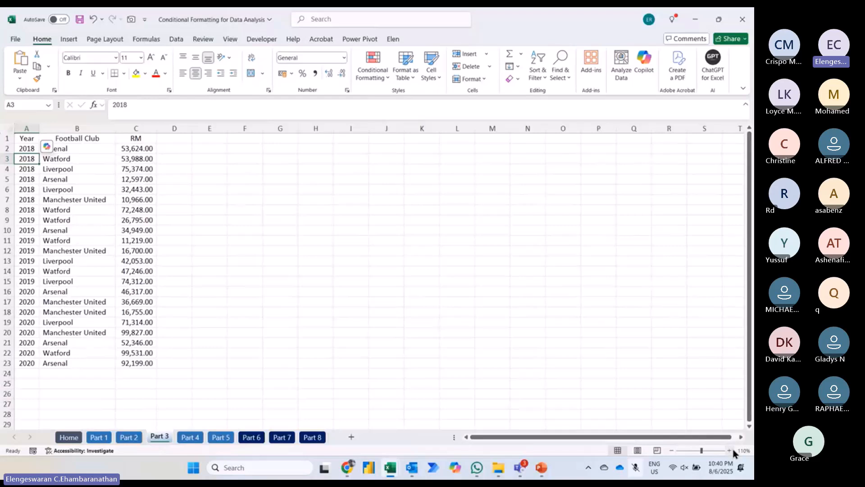
click(730, 449)
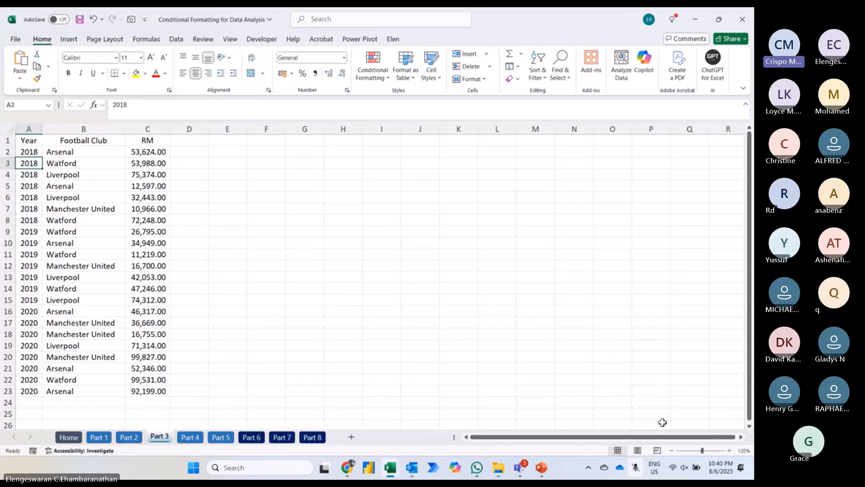
Step: Write the instruction format the text that has the letter "man" in cell F1
key(Right)
key(Up)
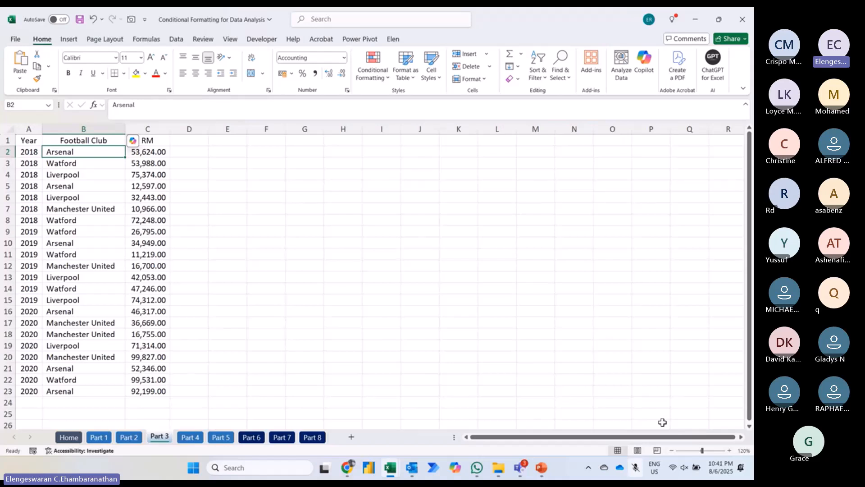
key(Right)
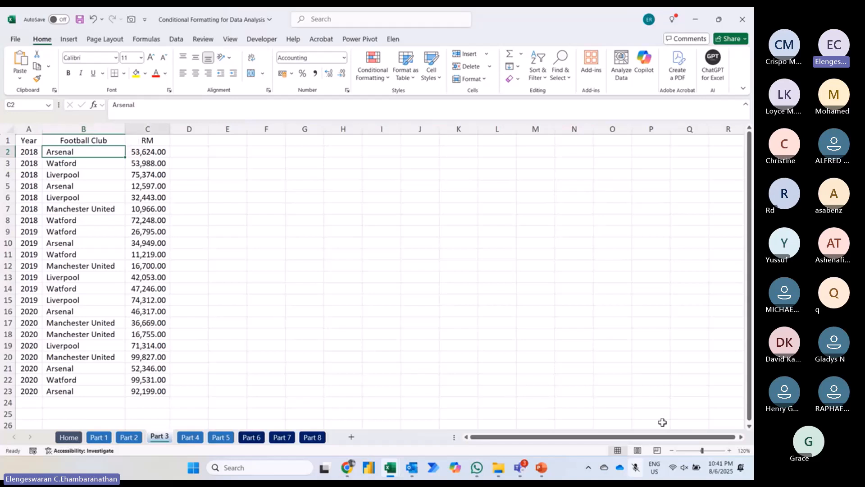
key(Up)
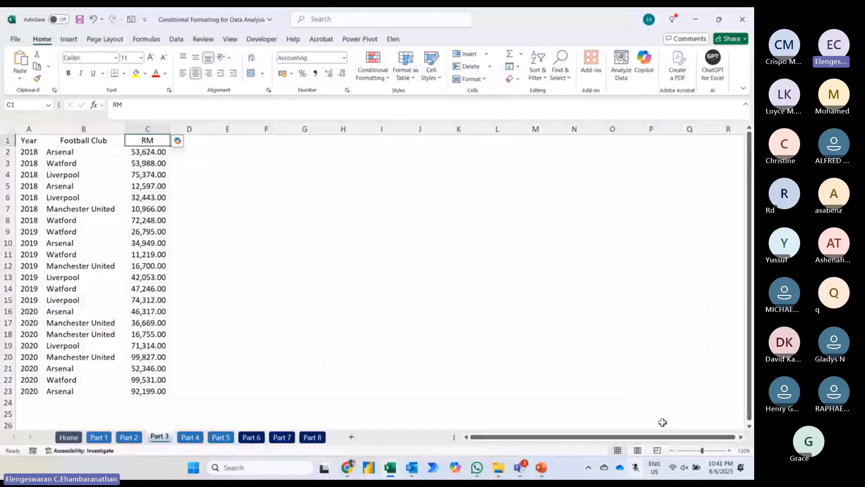
key(Right)
key(Right)
key(Right)
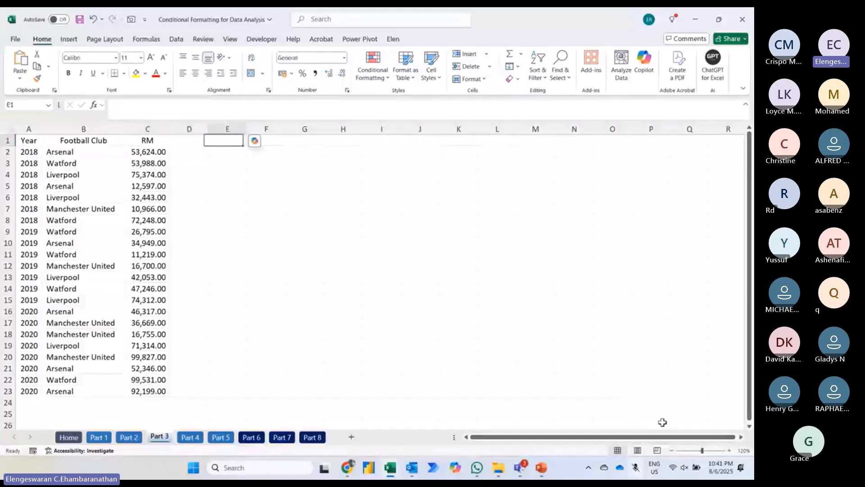
text(format)
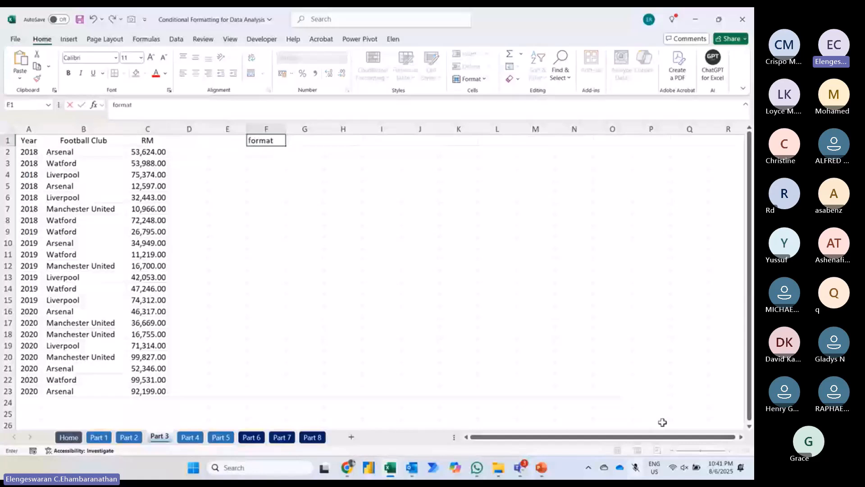
text( the text th)
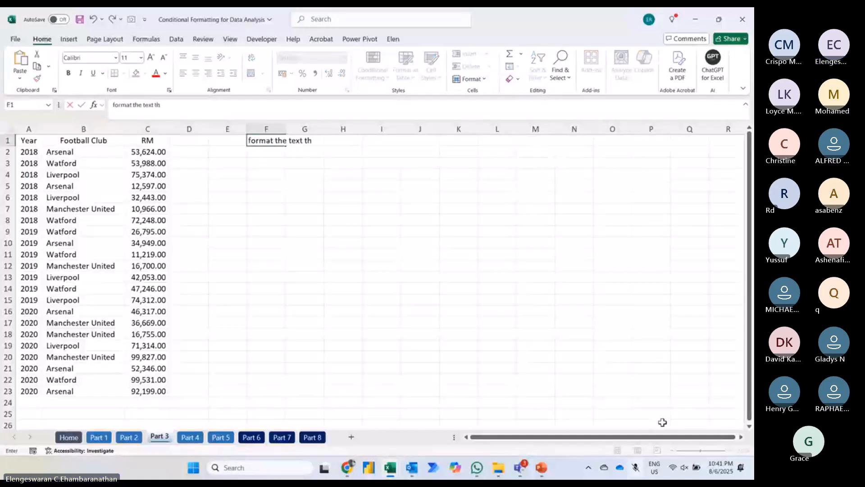
text(at has)
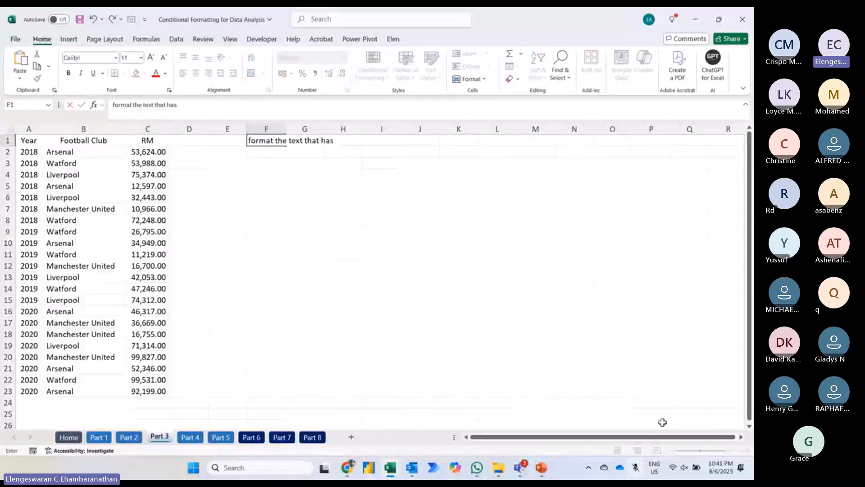
text( the letter "mm)
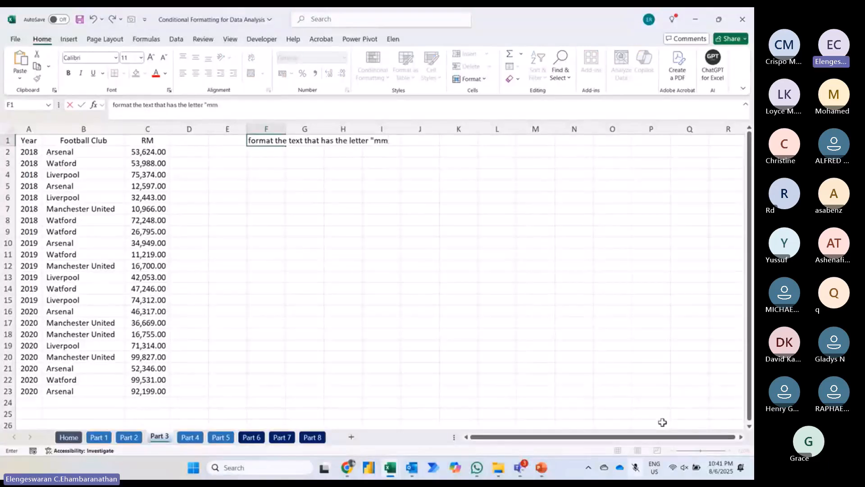
key(BackSpace)
text(an")
key(Return)
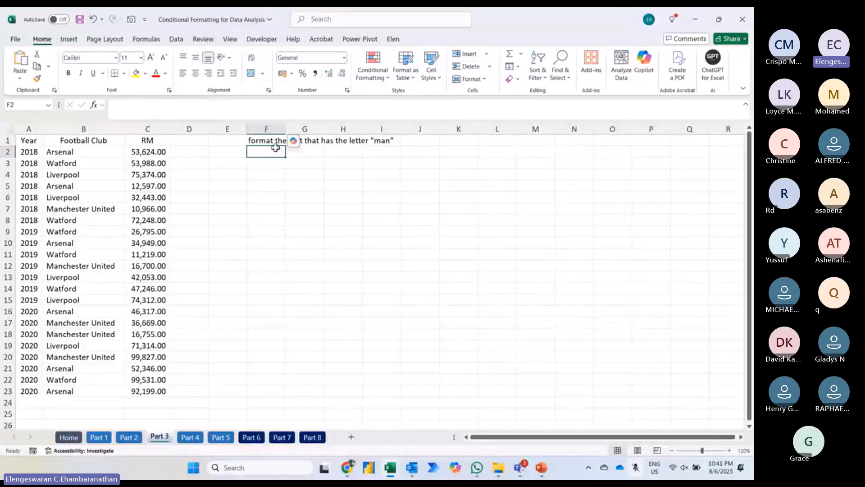
click(106, 154)
key(ctrl+shift+Down)
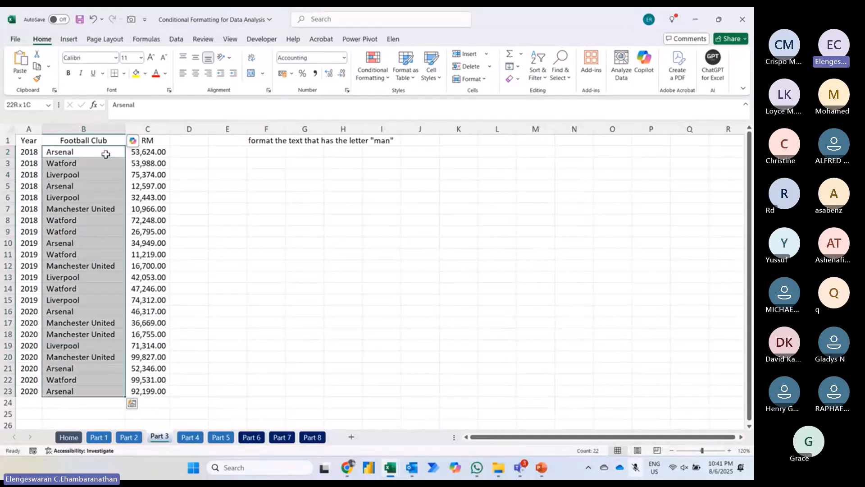
click(229, 170)
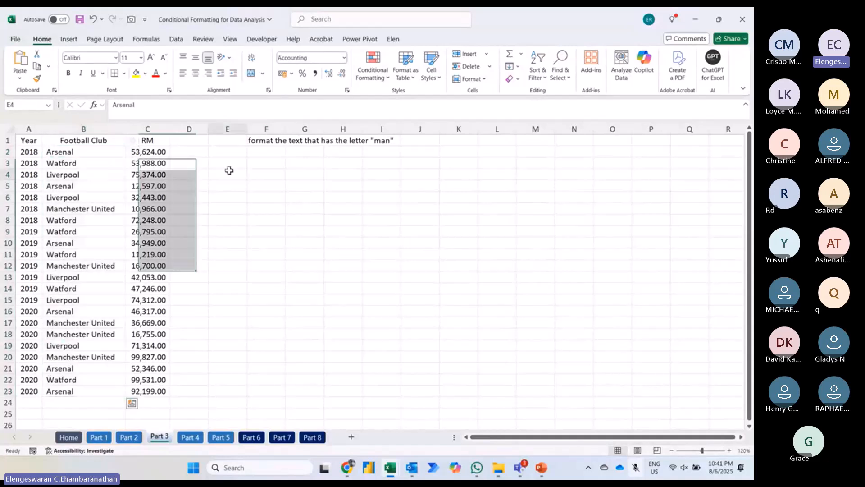
Step: Set up a Text That Contains highlighting rule for "man" on the football club names in B2:B23
click(84, 152)
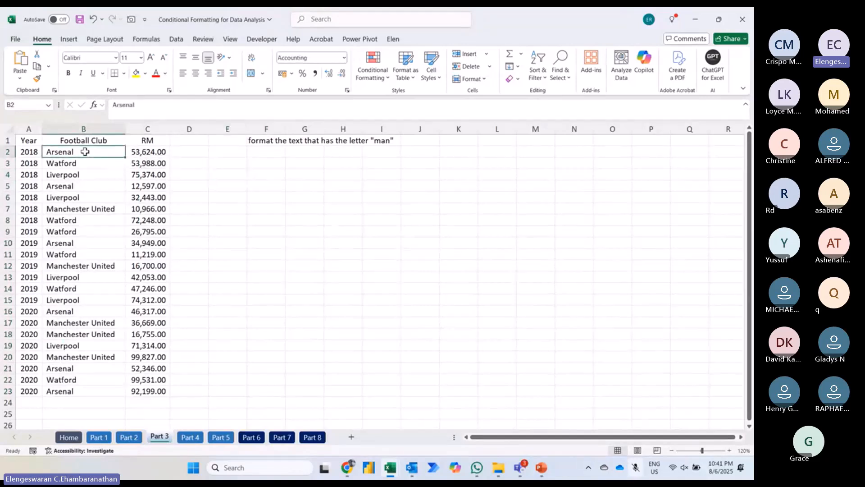
key(ctrl+shift+Down)
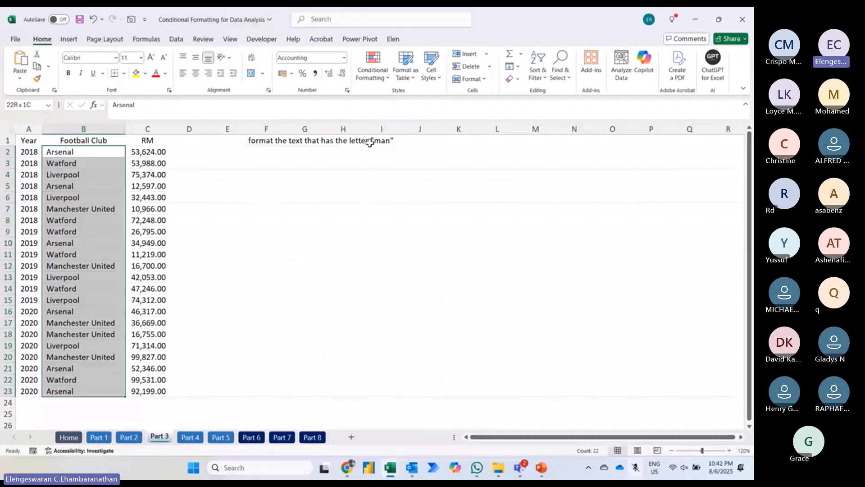
click(372, 72)
mouse_move(384, 98)
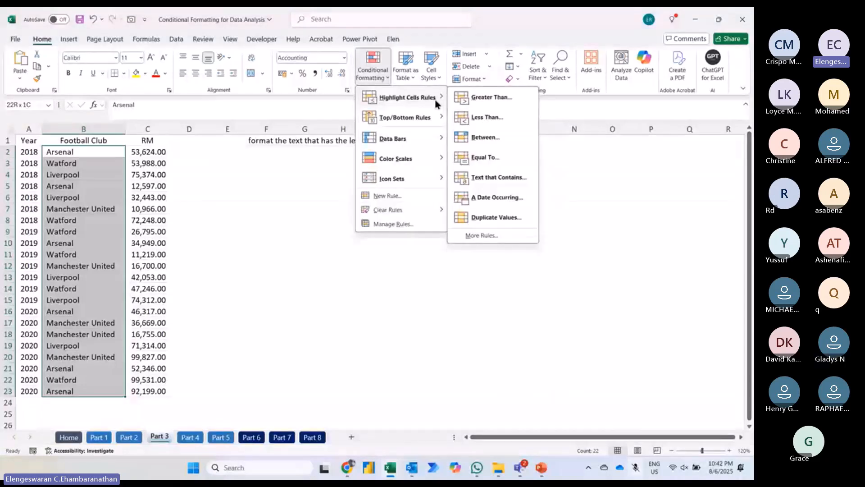
click(507, 184)
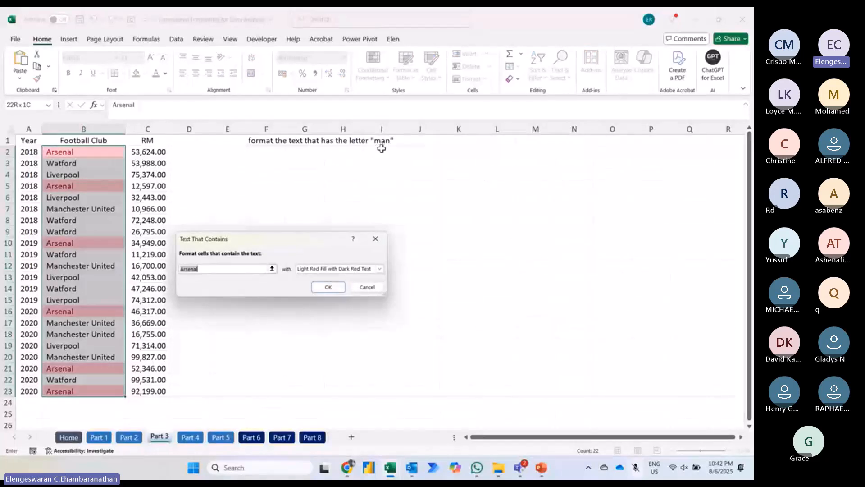
text(man)
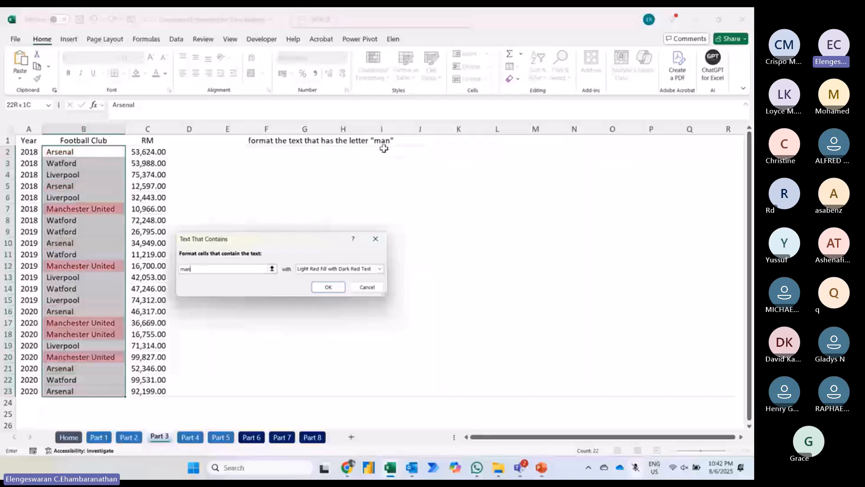
Step: Give the "man" rule a custom format with light blue fill and orange font colour, and apply it
click(300, 268)
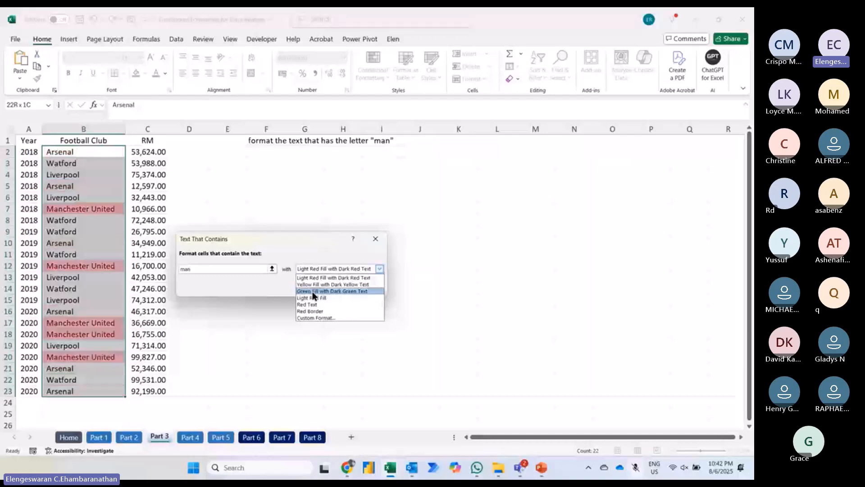
click(316, 317)
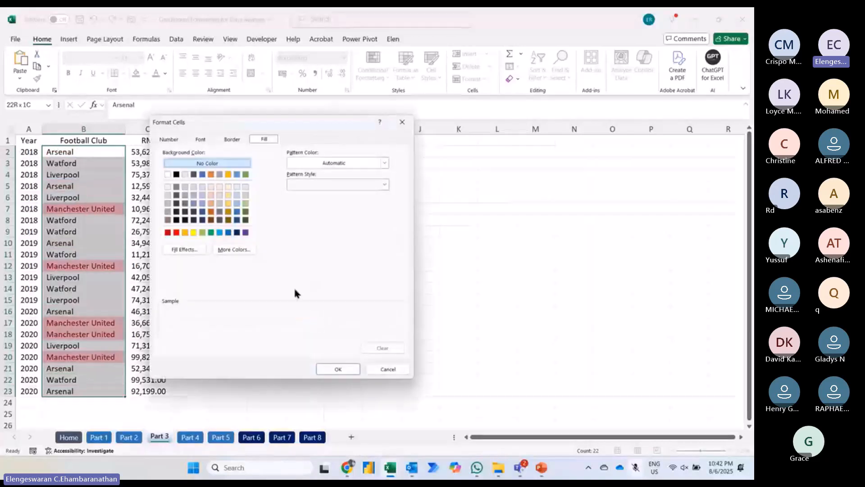
click(237, 211)
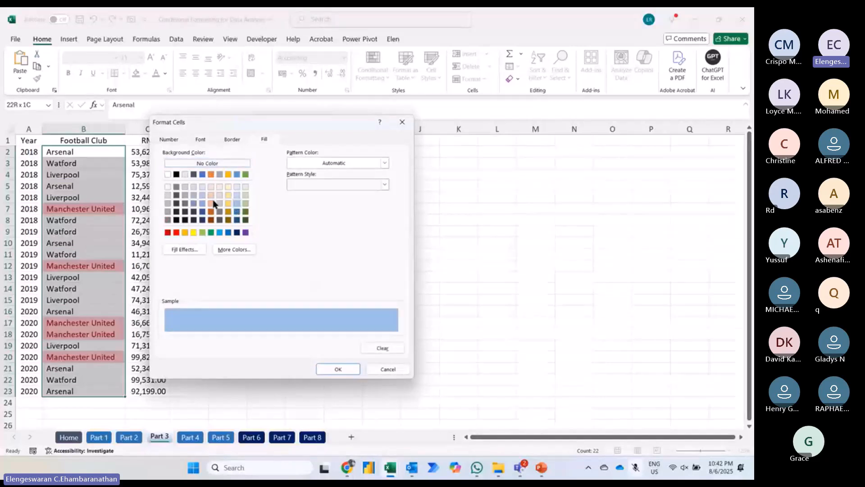
click(199, 141)
click(294, 226)
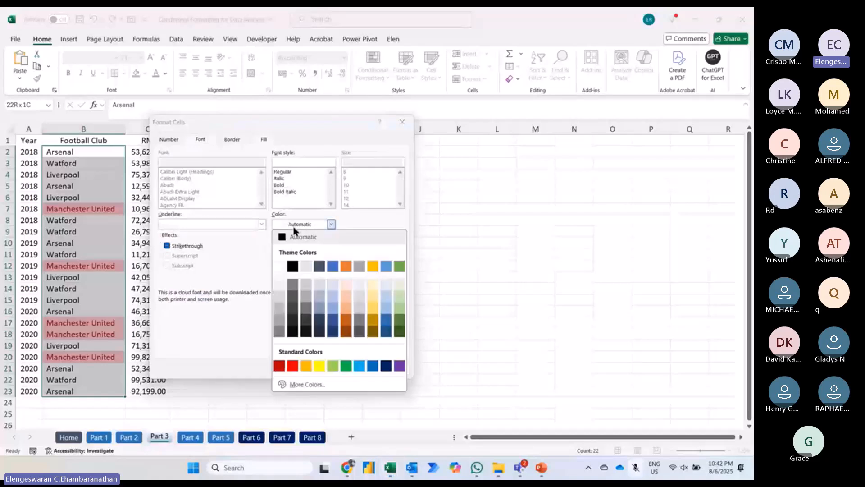
click(346, 267)
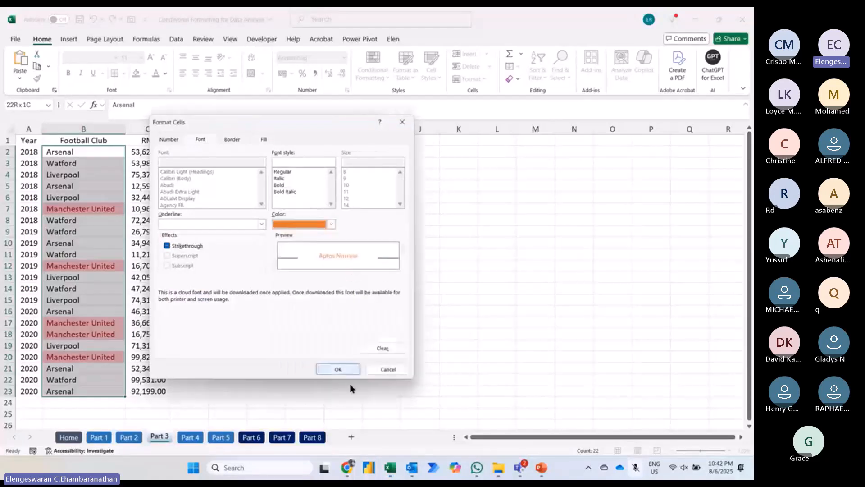
click(340, 370)
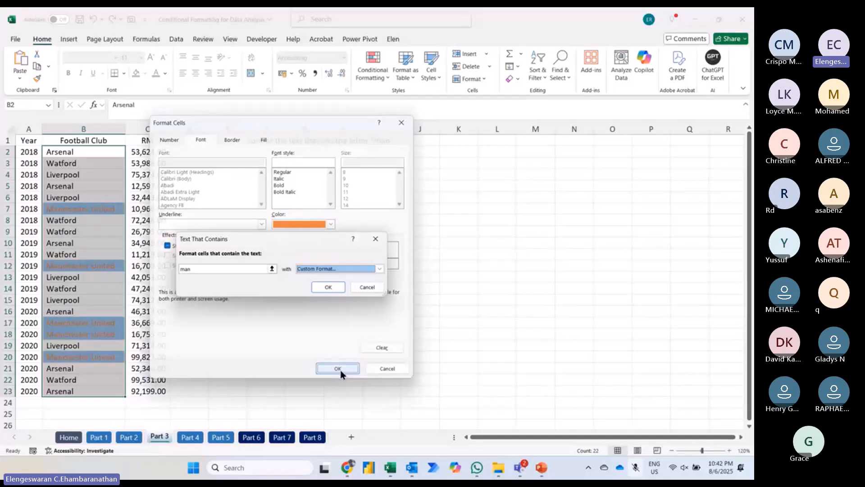
click(330, 288)
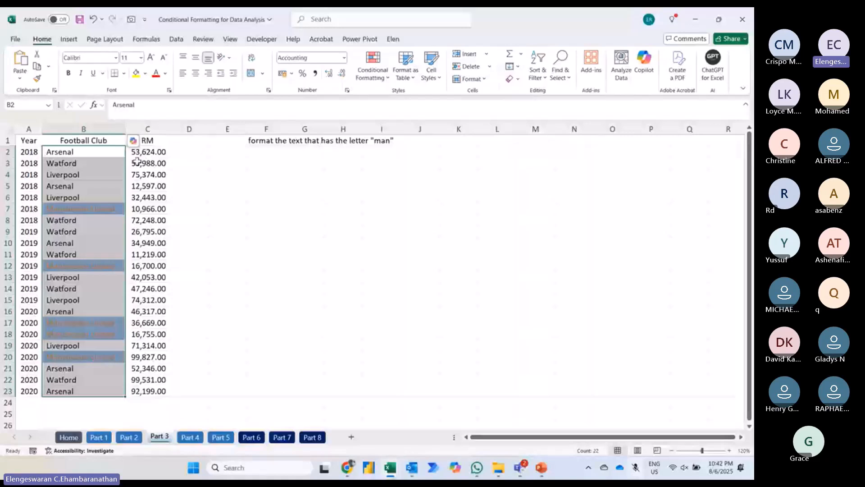
Step: Replace the club in B4 with a full name containing "Man" and the club in B5 with a name ending in "man"
click(95, 178)
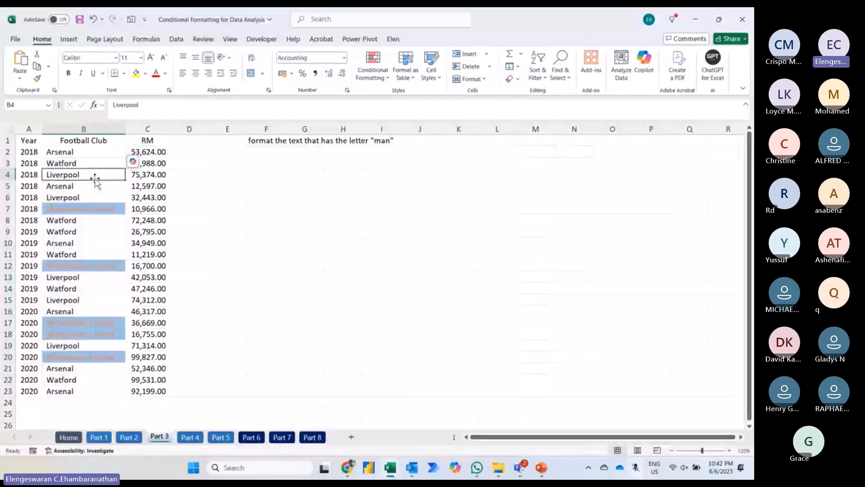
text(Lee)
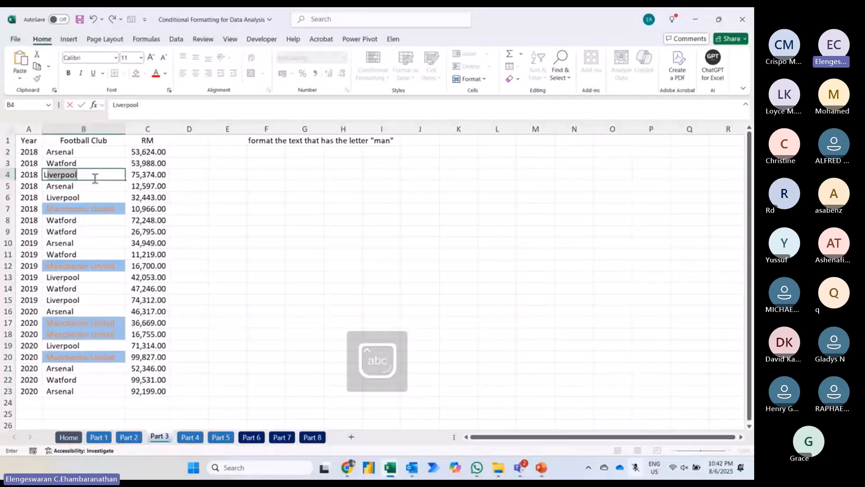
text( Man S)
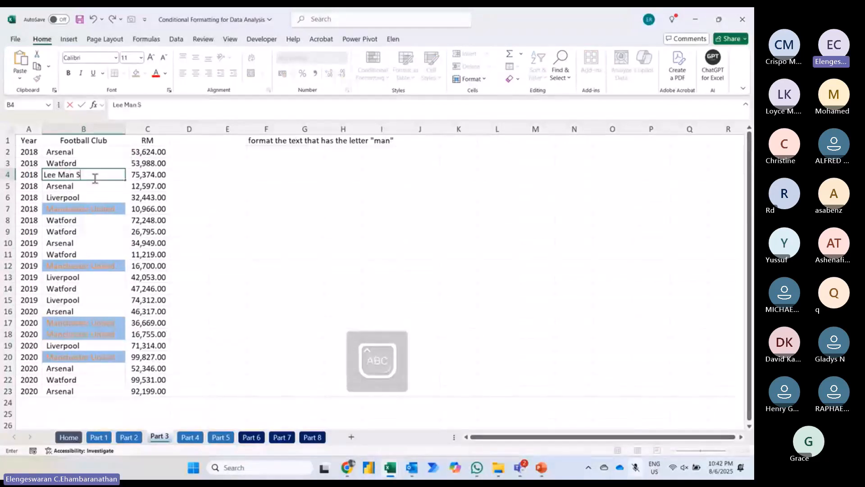
text(eng)
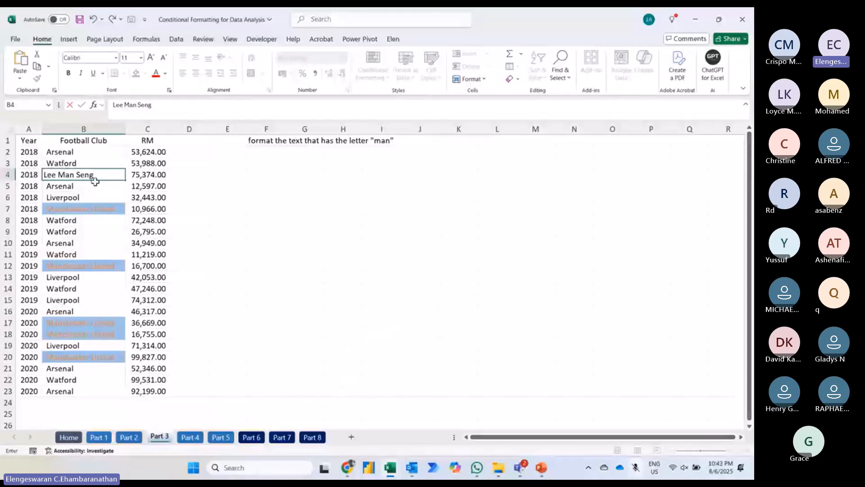
key(Return)
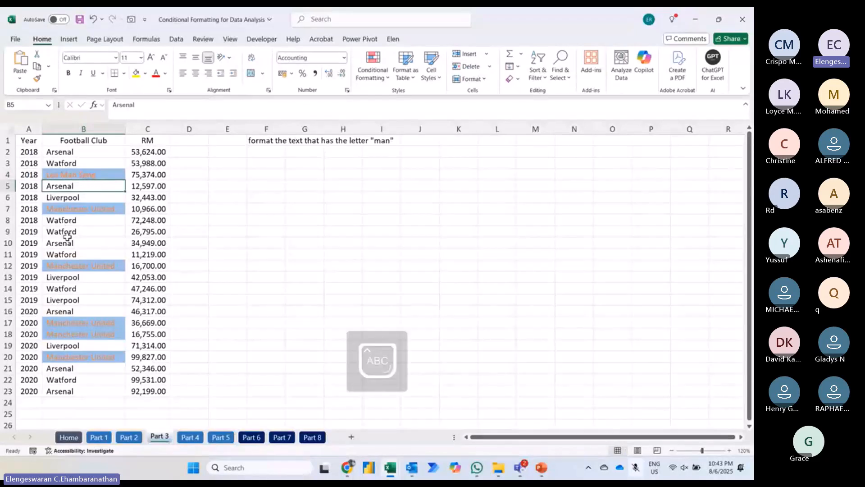
text(Osman)
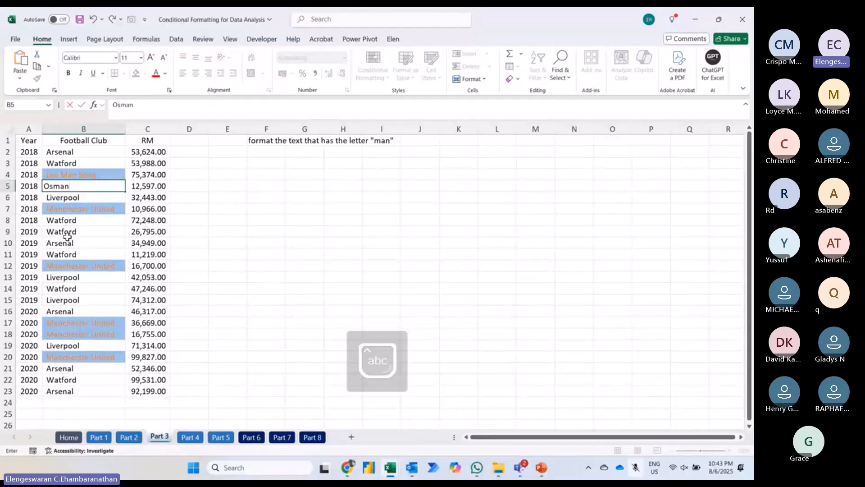
key(Return)
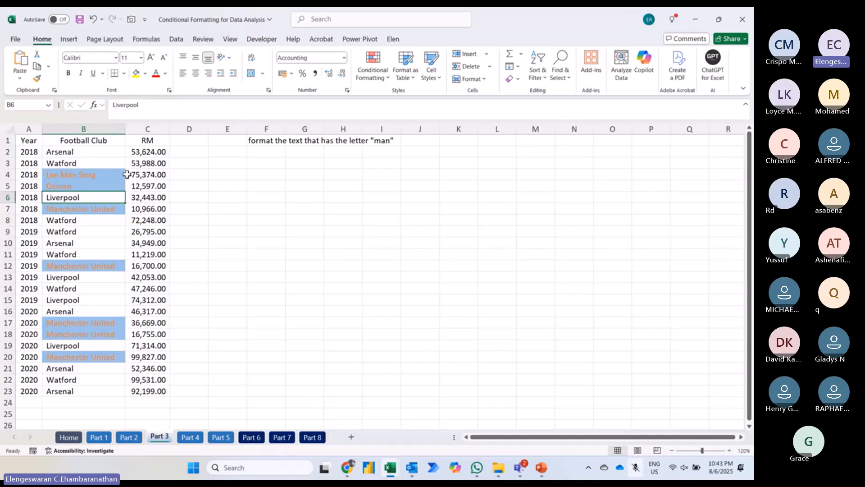
key(Up)
key(Up)
key(Up)
key(Up)
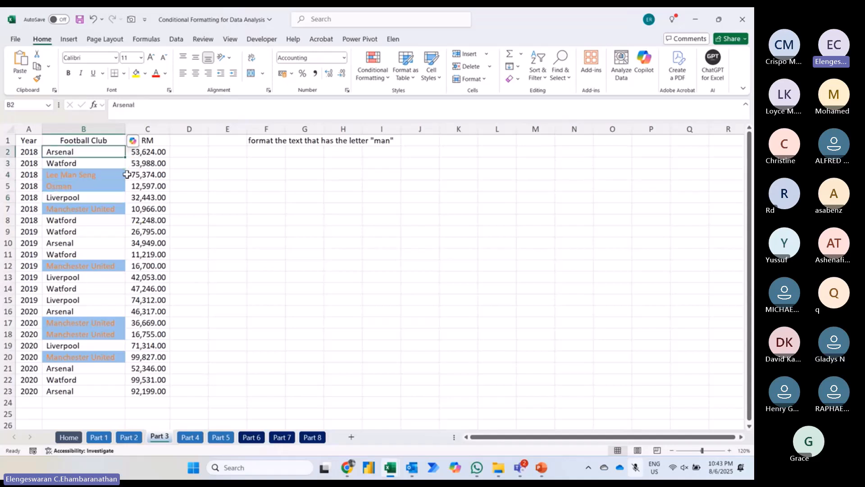
Step: Change the instruction in cell F1 to read format the text that has begin with the letter "man"
click(266, 140)
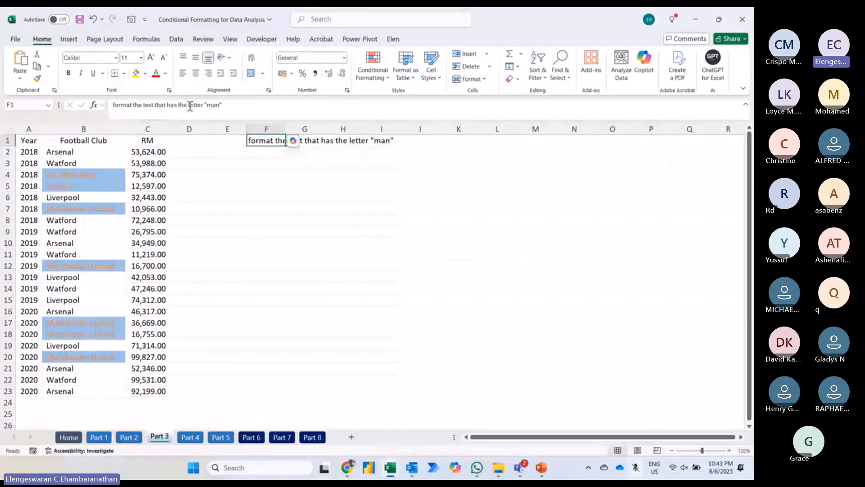
click(184, 101)
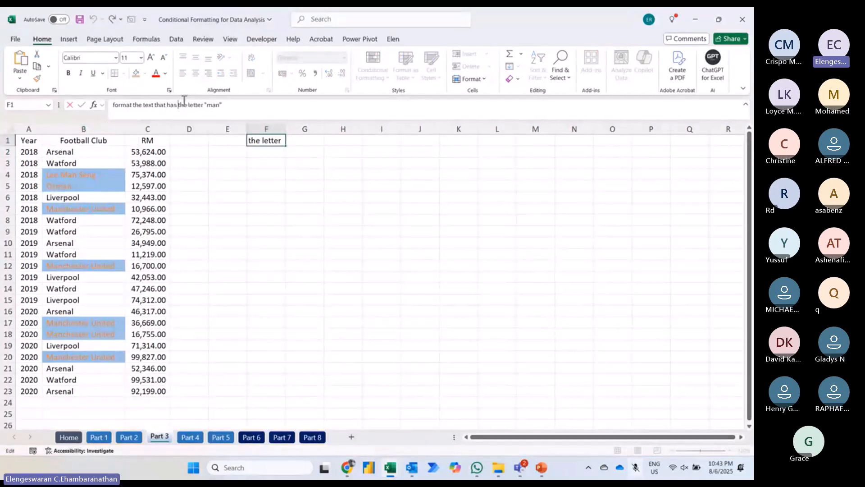
double_click(184, 102)
text(begin with th)
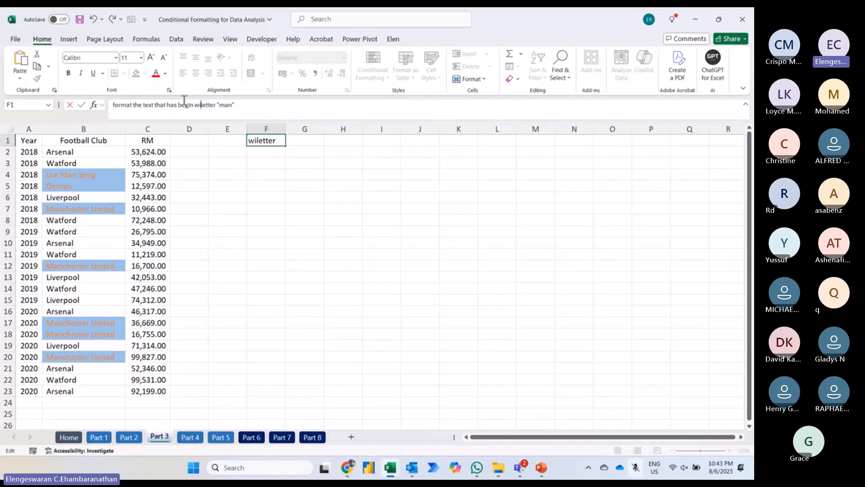
text(e)
key(Return)
key(Down)
key(Down)
key(Down)
key(Down)
key(Down)
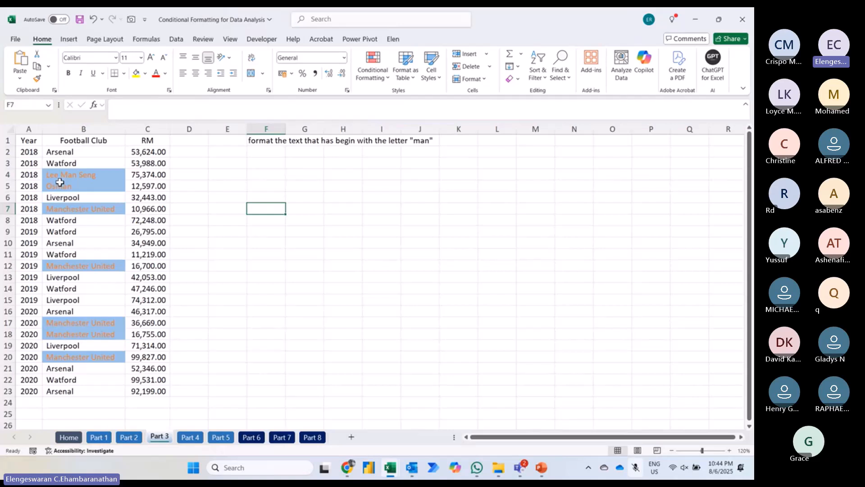
Step: Edit the existing "man" formatting rule on B2:B23 so it formats specific text beginning with "man", and apply it
click(72, 153)
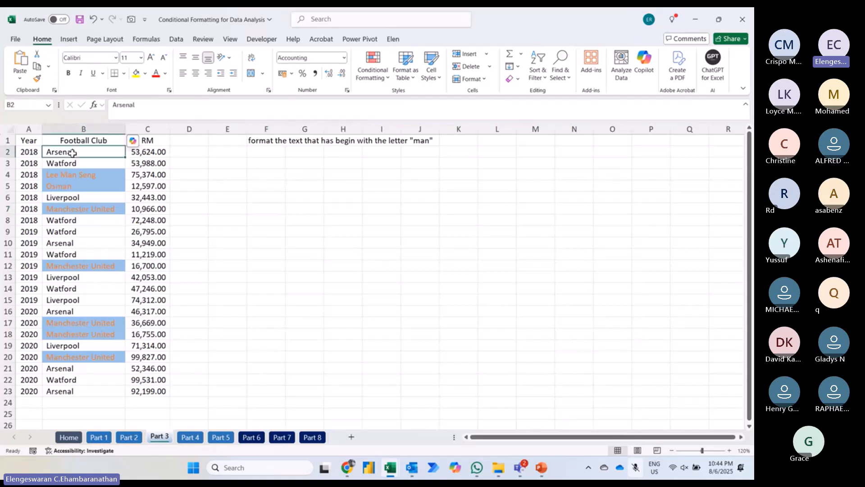
key(ctrl+shift+Down)
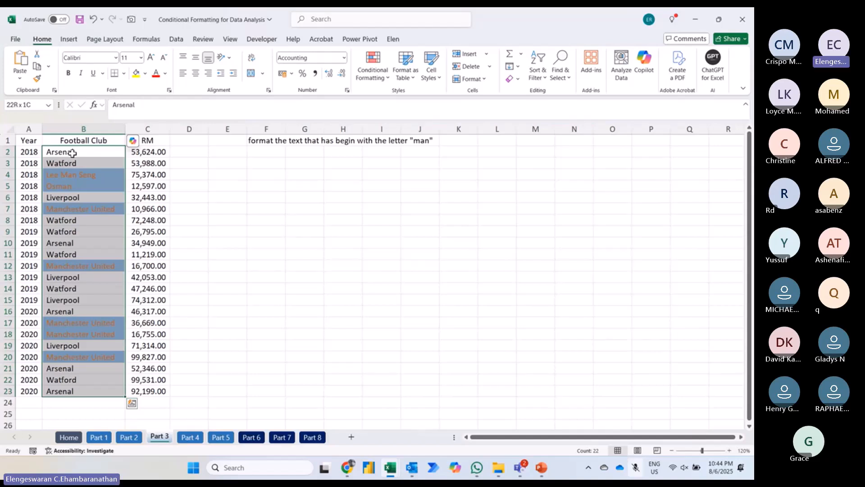
click(370, 75)
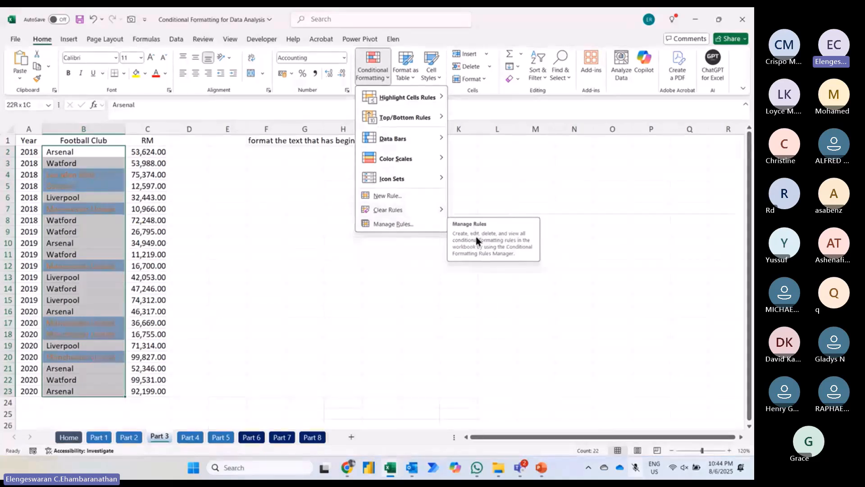
click(401, 225)
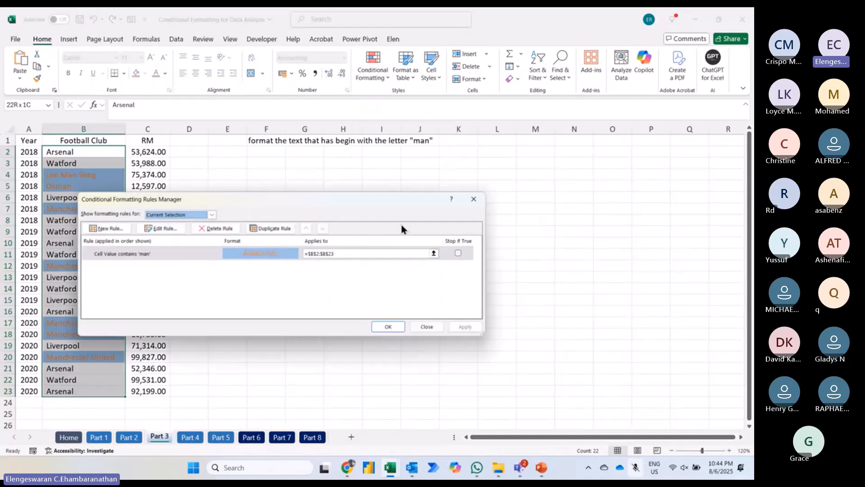
click(166, 231)
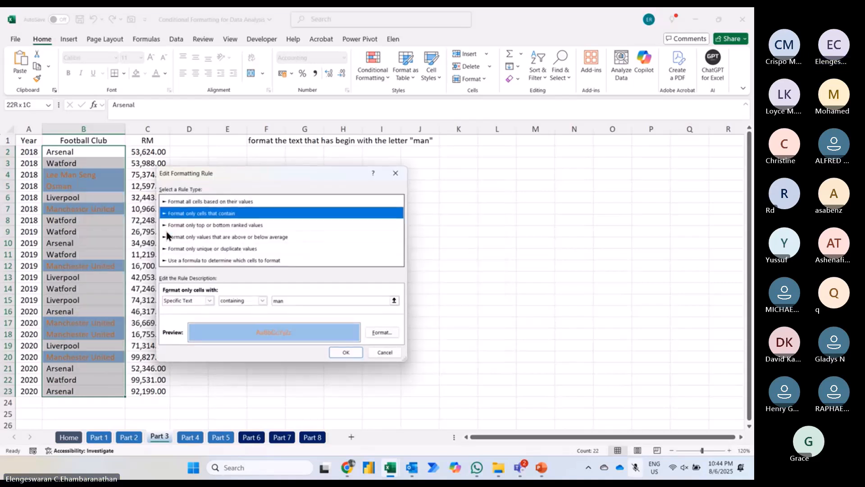
click(243, 302)
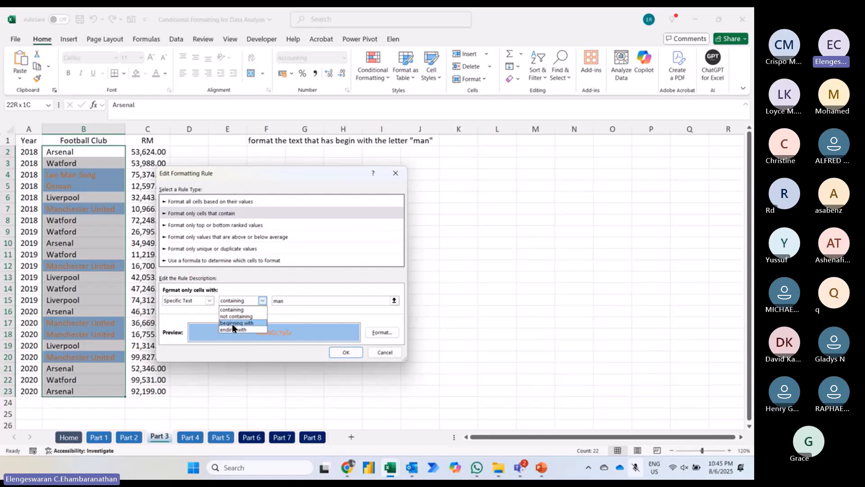
click(231, 323)
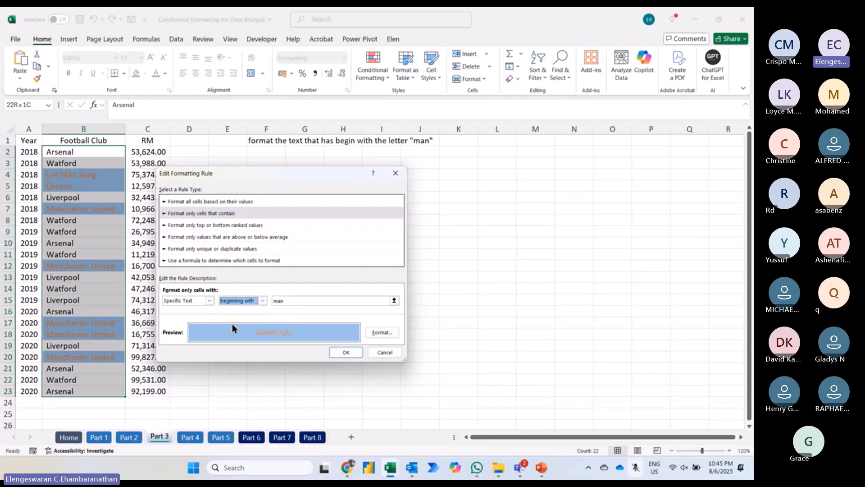
click(347, 351)
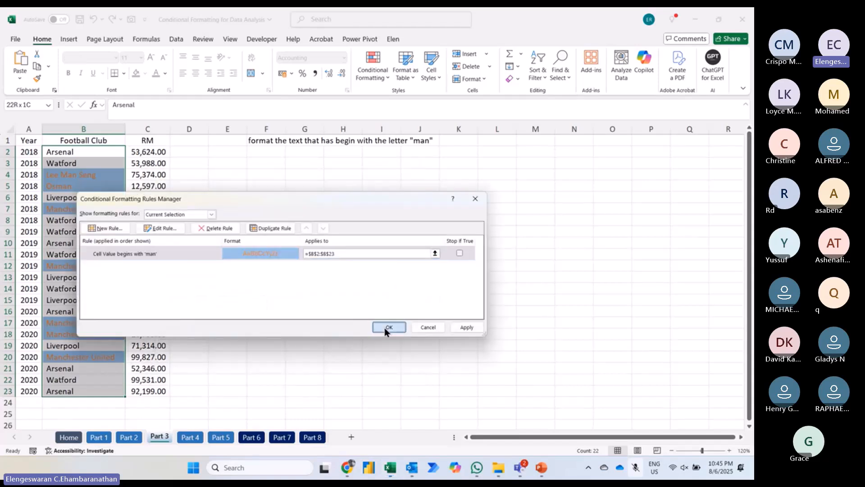
click(388, 327)
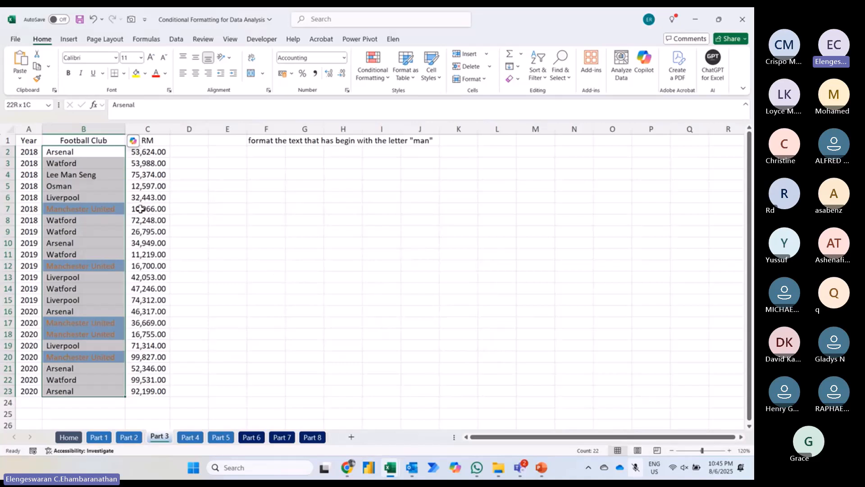
Step: Replace the club name in cell B3 with Postman to test the beginning-with rule
click(87, 184)
key(shift+Up)
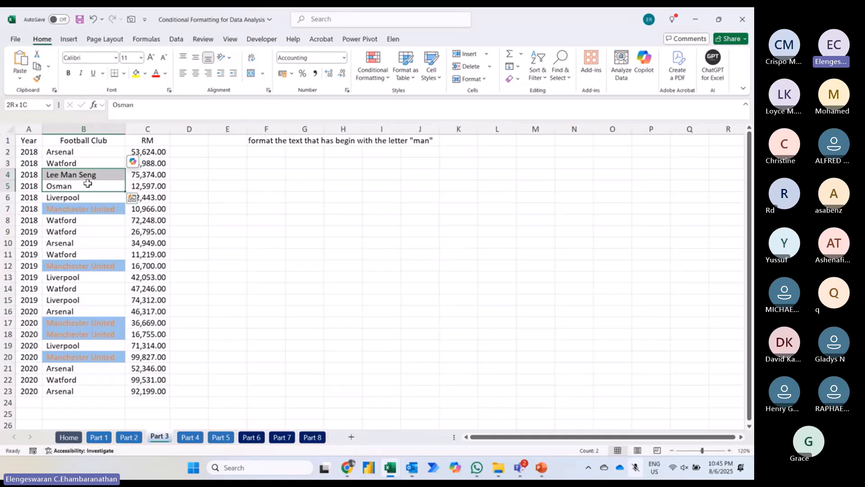
key(Up)
key(Up)
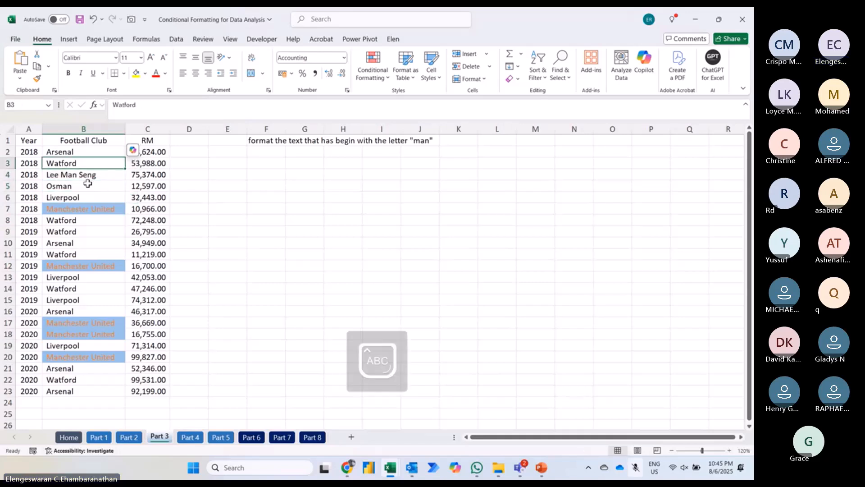
text(Postman)
key(Return)
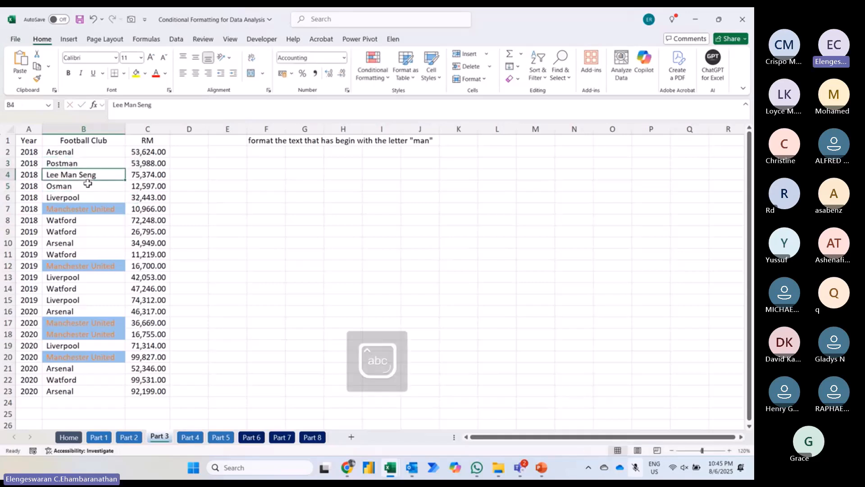
Step: Replace the entry in cell B3 with Manly to test the beginning-with rule
key(Up)
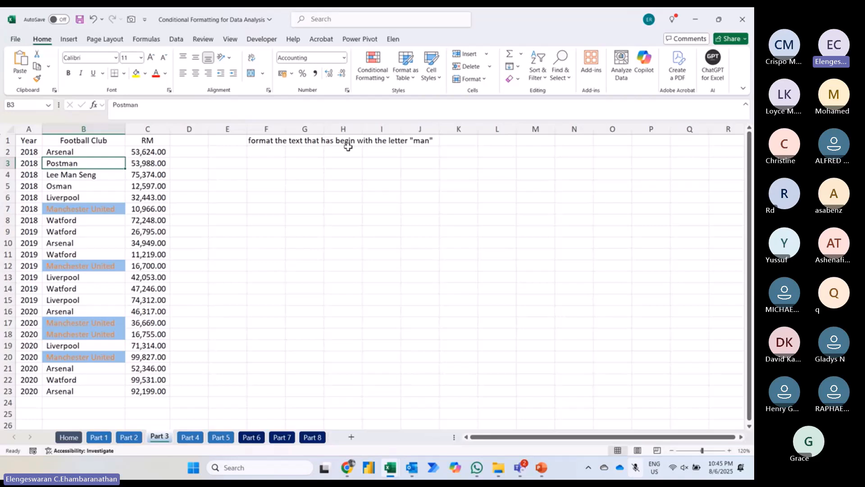
key(Down)
key(Up)
text(Manly)
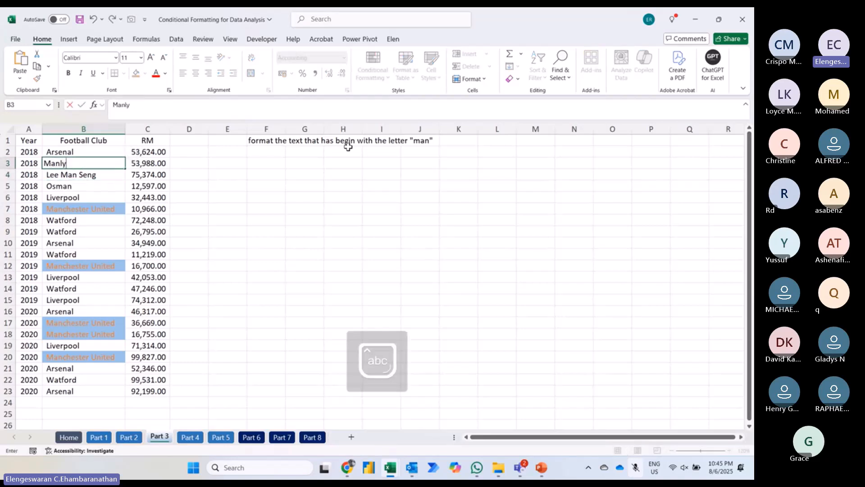
key(Return)
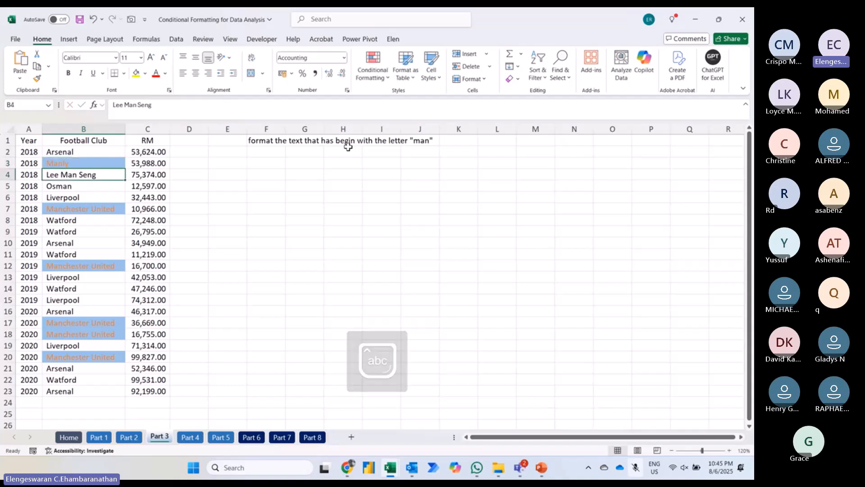
key(Up)
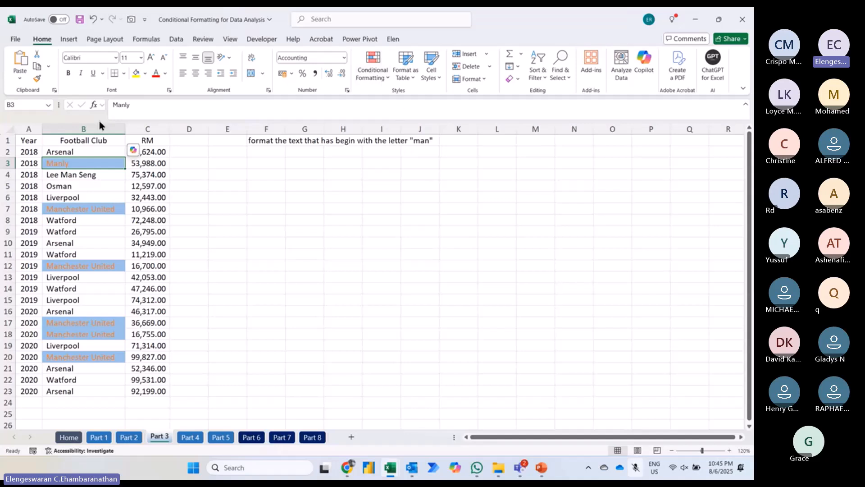
click(83, 151)
key(ctrl+shift+Down)
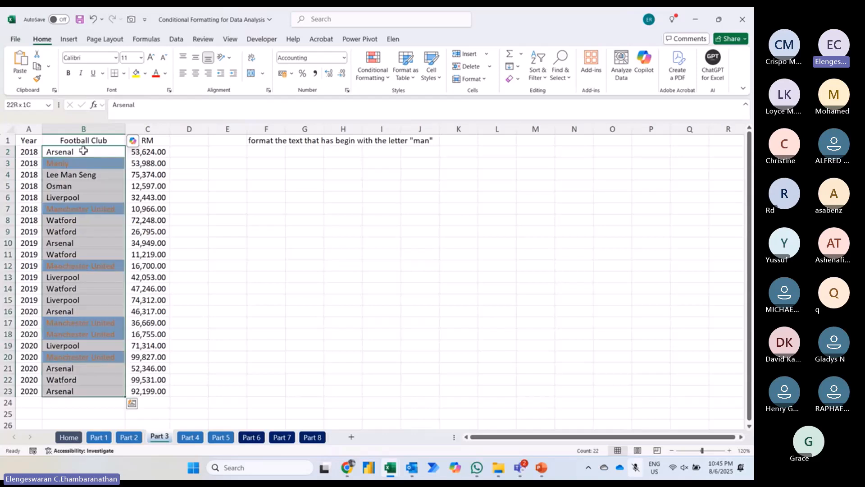
click(377, 77)
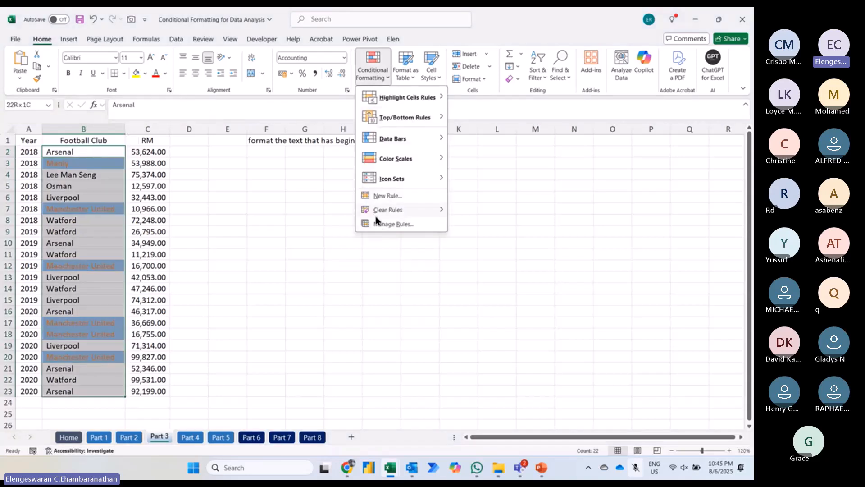
mouse_move(376, 220)
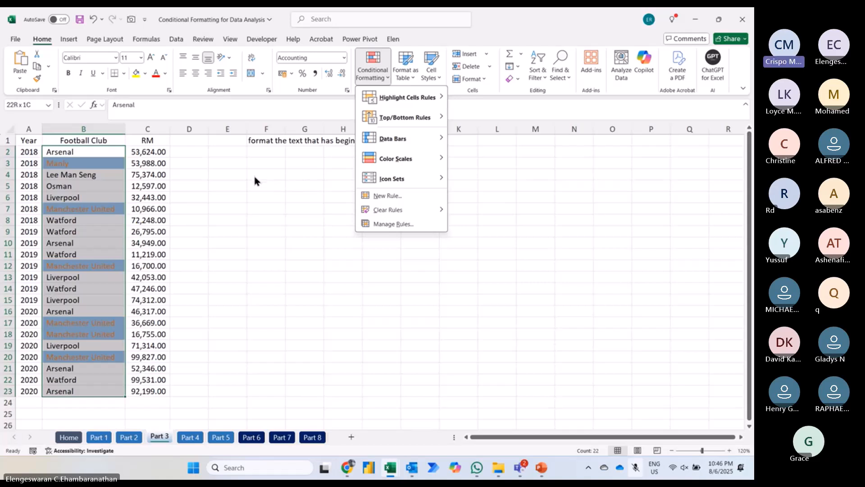
click(235, 152)
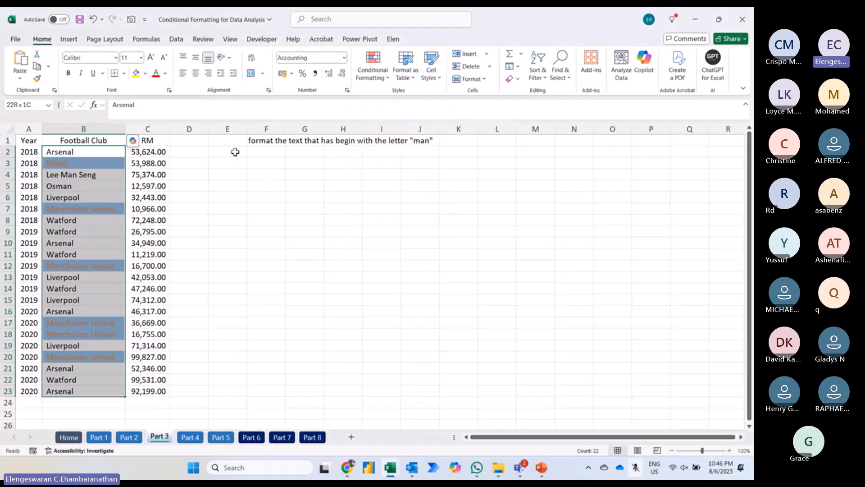
Step: Select cell F4 and enlarge the worksheet view to 140%
click(262, 173)
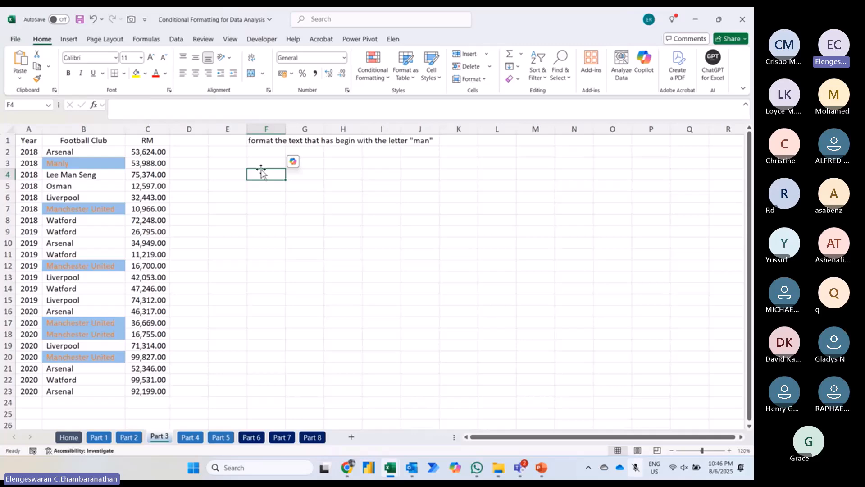
click(730, 451)
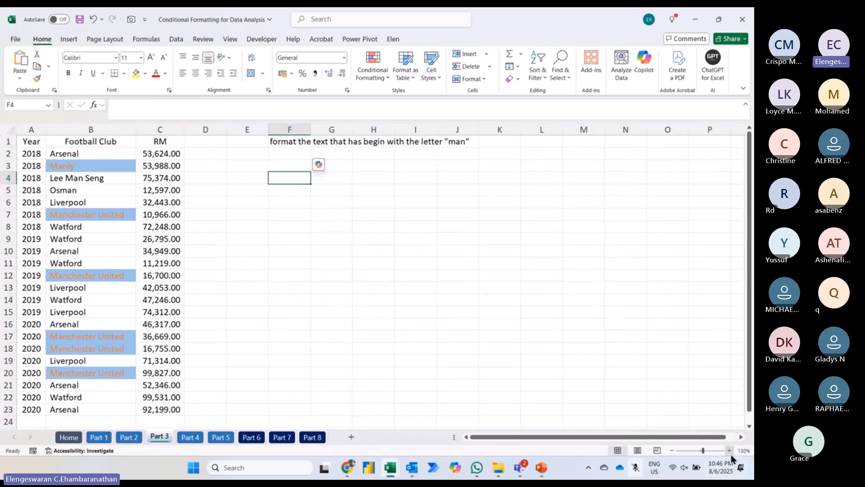
click(730, 453)
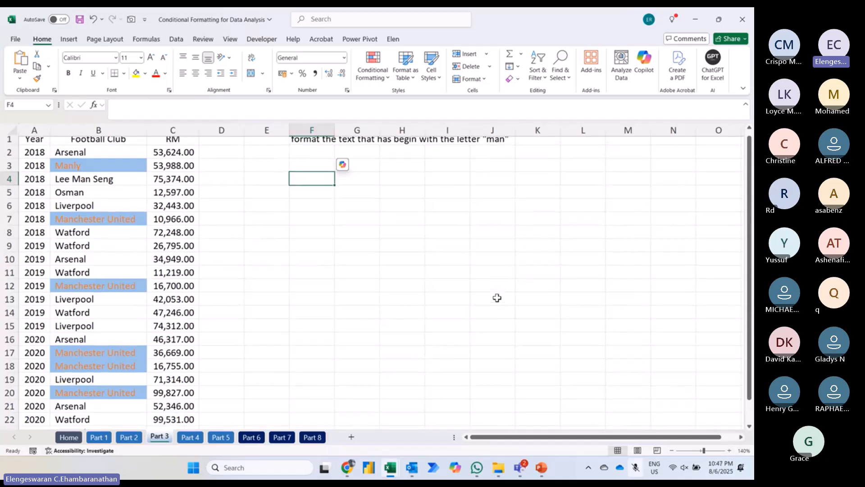
Step: Enter the task note "format top 5 data" in cell F5
key(Up)
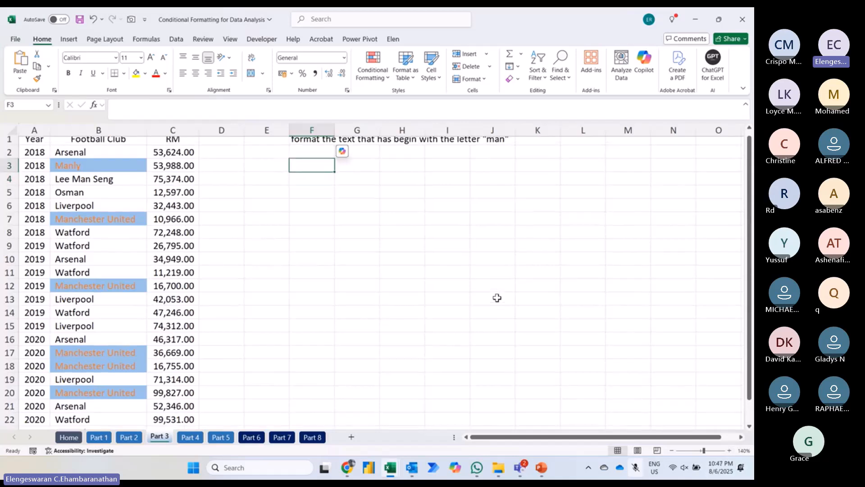
click(184, 150)
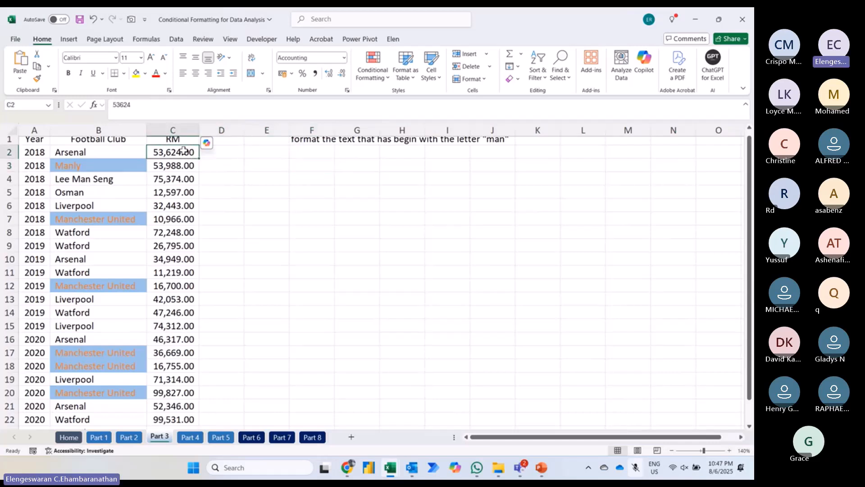
click(352, 194)
key(Left)
text(forma)
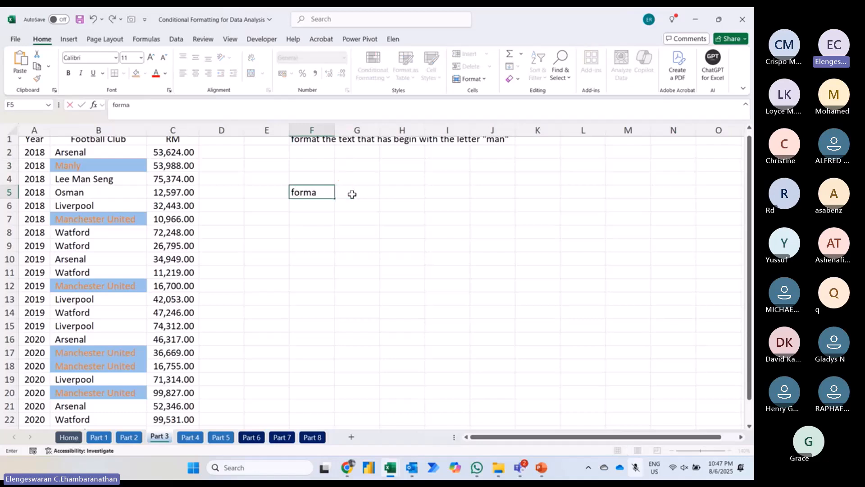
text(t top 5 data)
key(Return)
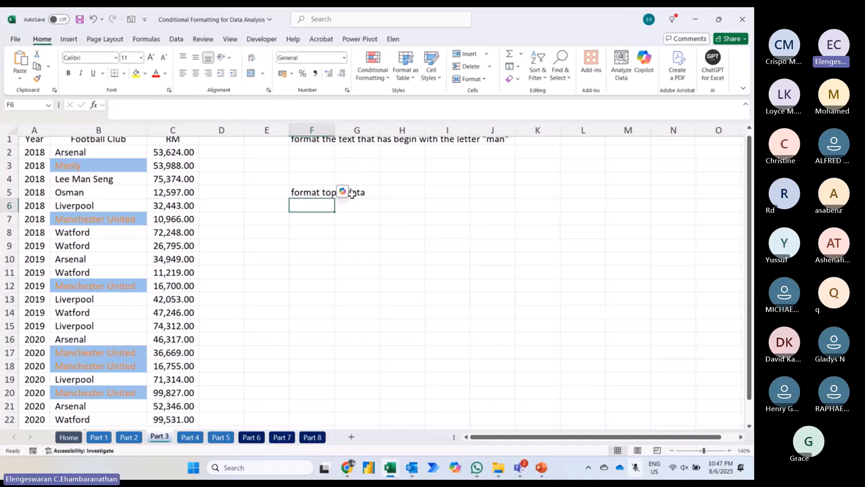
key(Down)
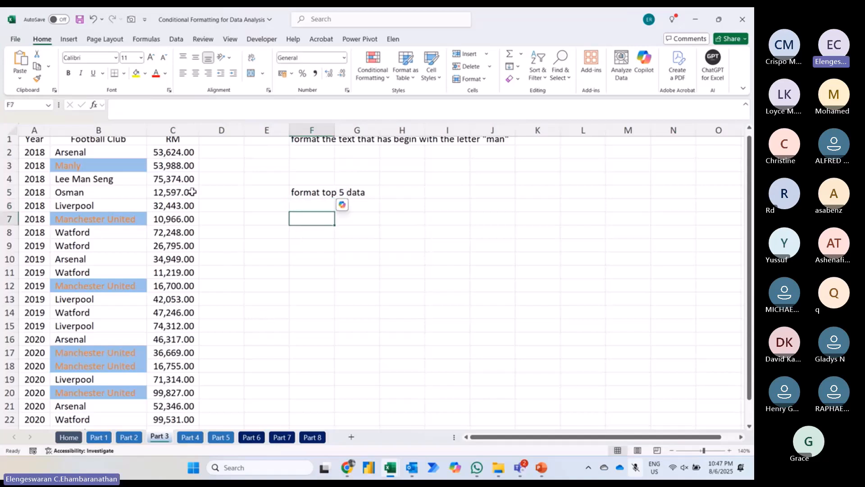
Step: Start a Top 10 Items conditional formatting rule on the RM values in C2:C23 and set its rank to 5
click(169, 150)
key(ctrl+shift+Down)
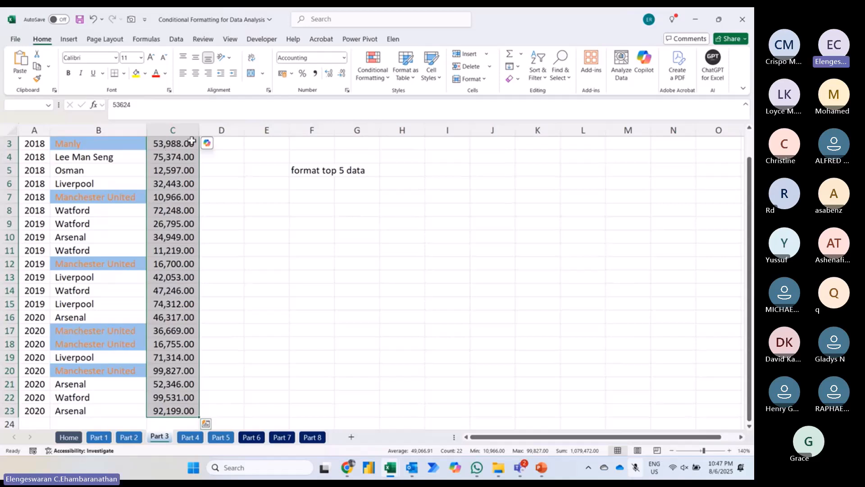
click(376, 72)
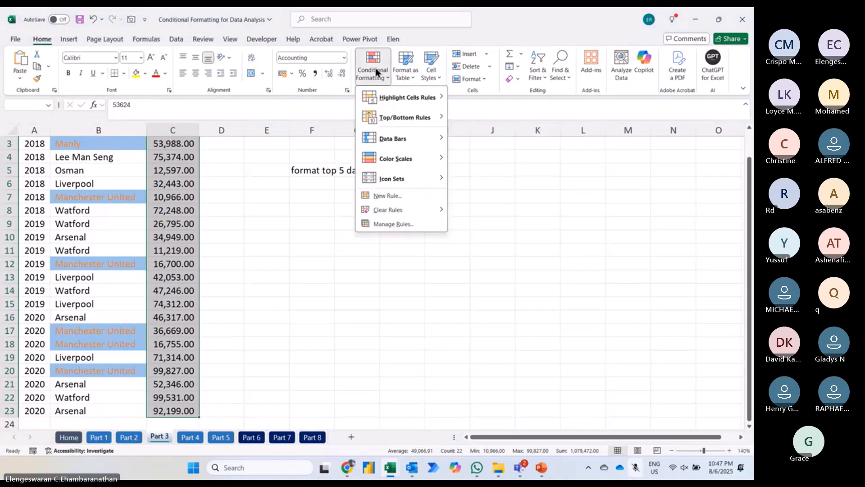
mouse_move(391, 119)
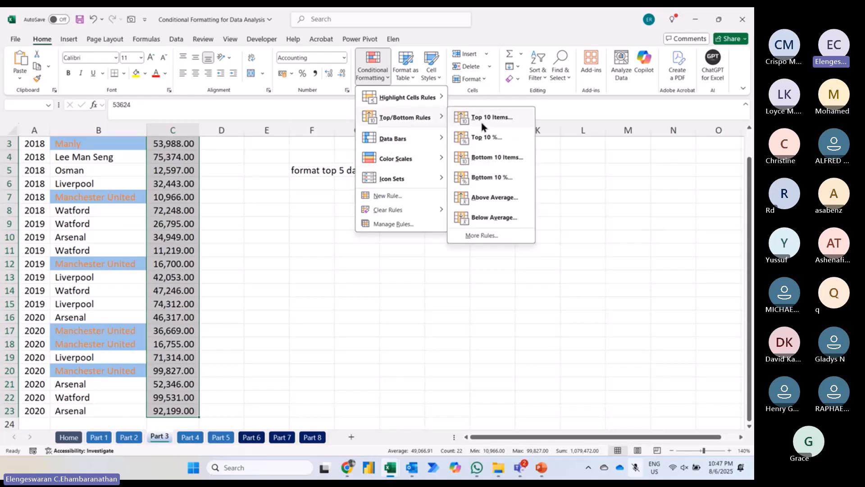
click(480, 119)
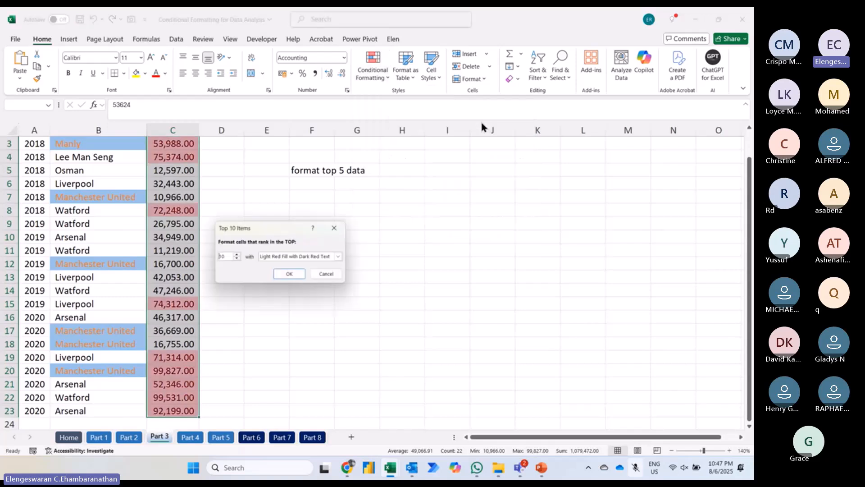
double_click(222, 257)
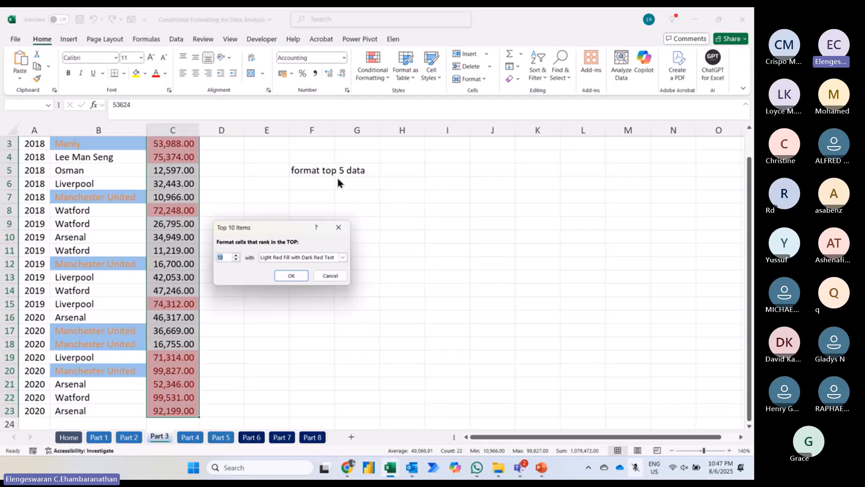
text(5)
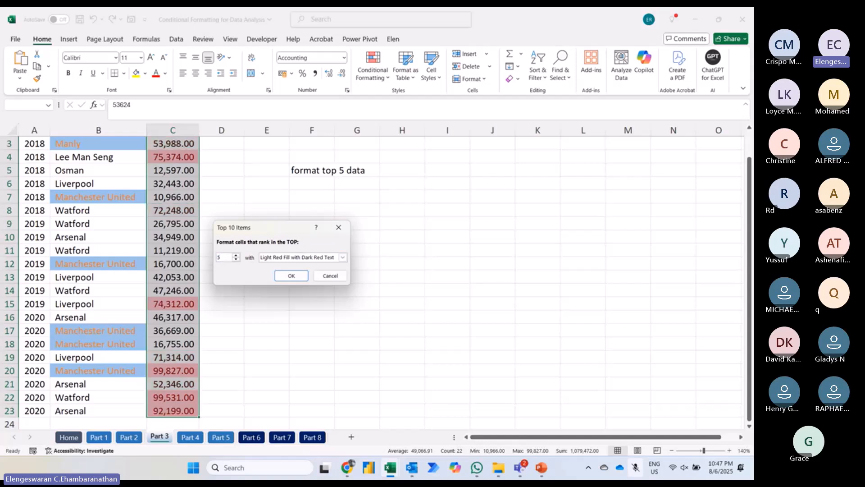
Step: Give the top 5 rule a custom format with bold text in automatic colour and a standard orange fill, and apply it
click(269, 260)
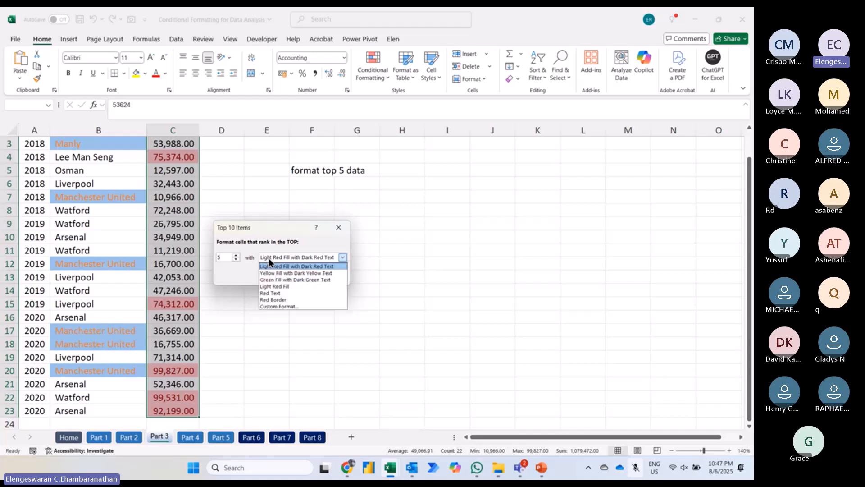
click(277, 306)
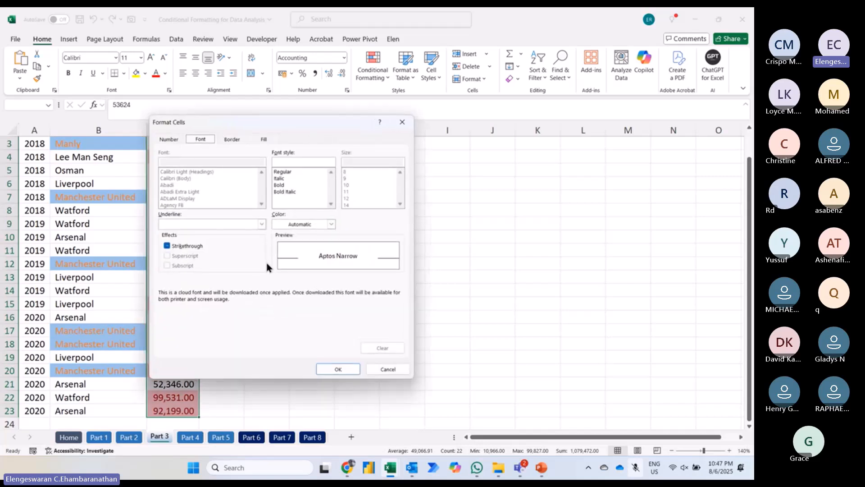
click(293, 226)
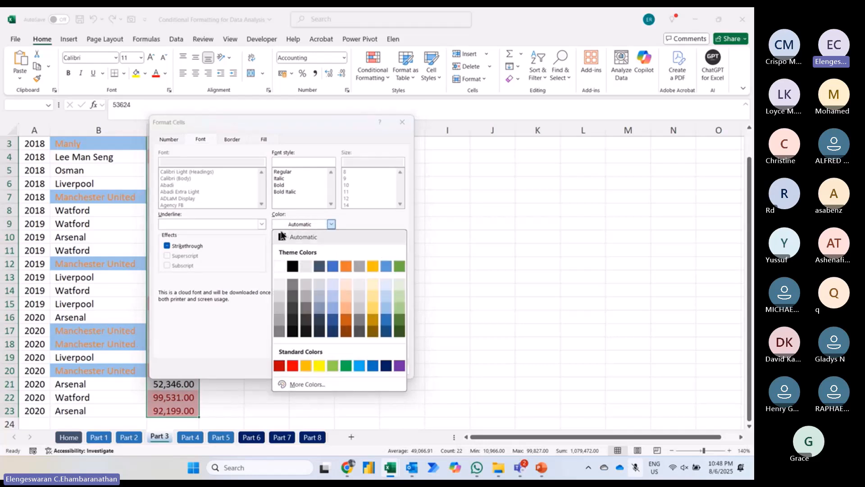
click(282, 237)
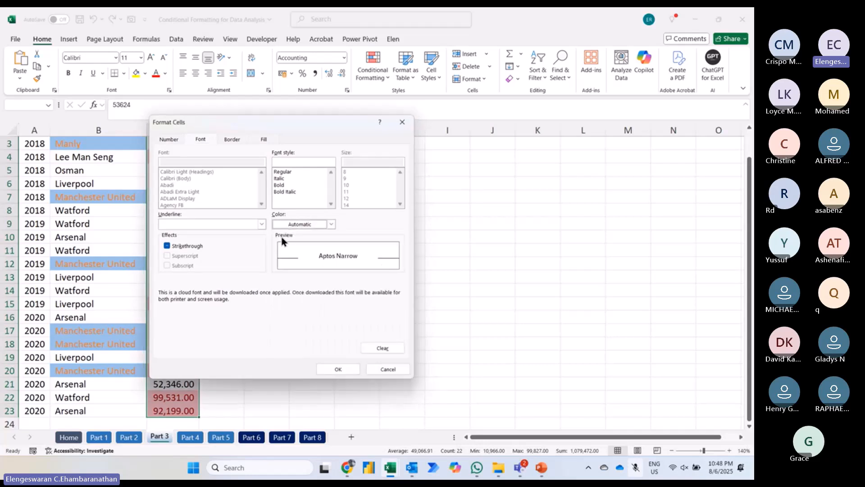
click(284, 185)
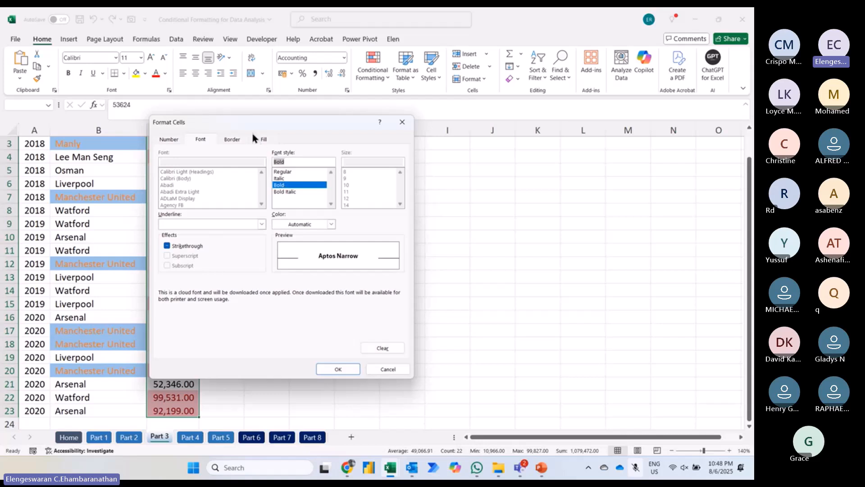
click(262, 141)
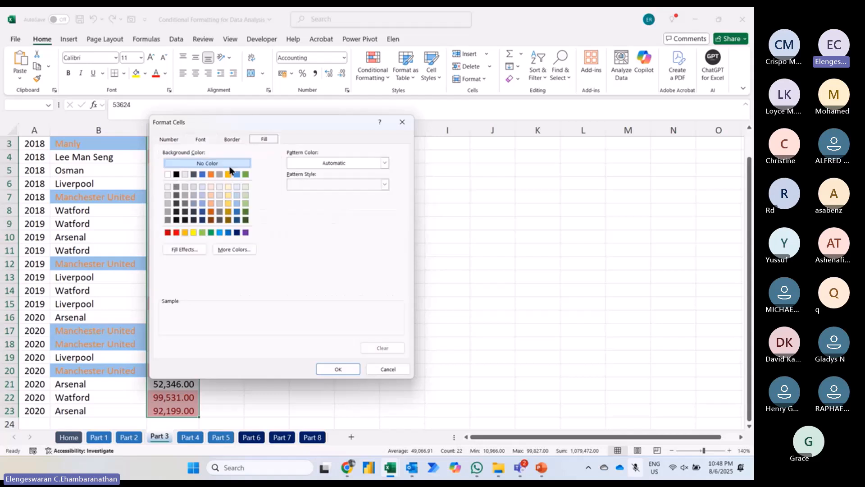
click(184, 232)
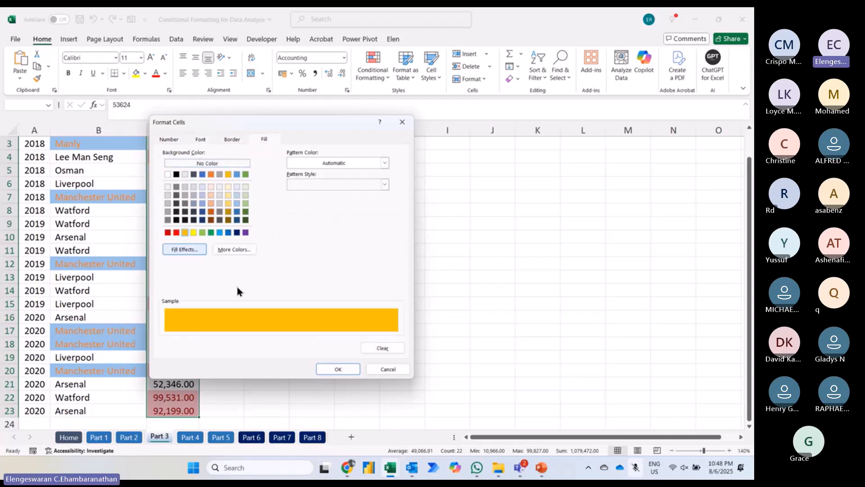
click(333, 368)
click(301, 277)
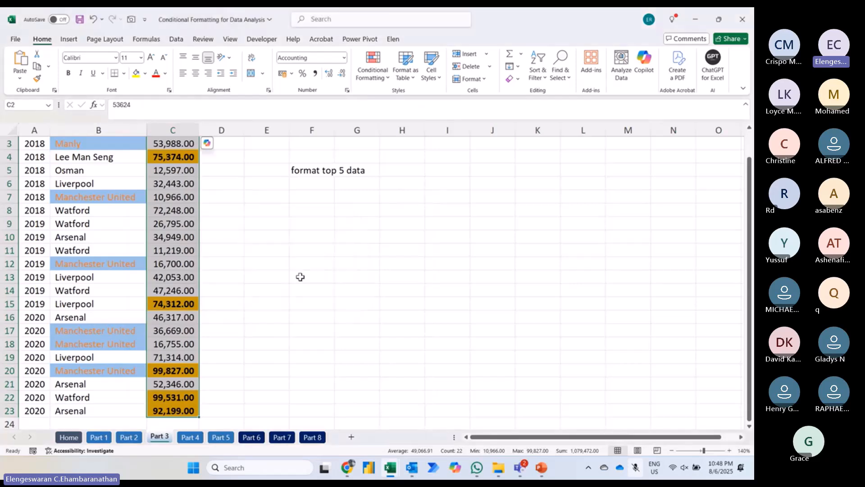
Step: Replace the RM value in cell C2 with 12345678 to test the top 5 rule, and review the column's highlighting
key(Up)
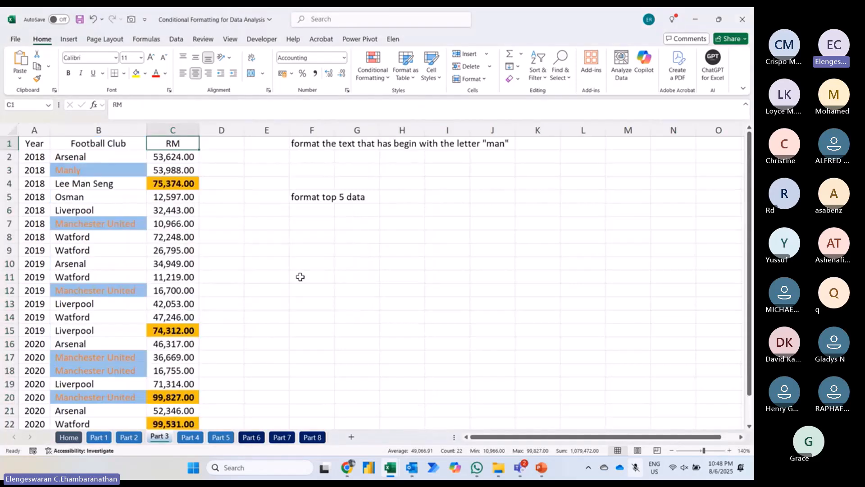
key(Down)
key(Down)
scroll(300, 276, down, 1)
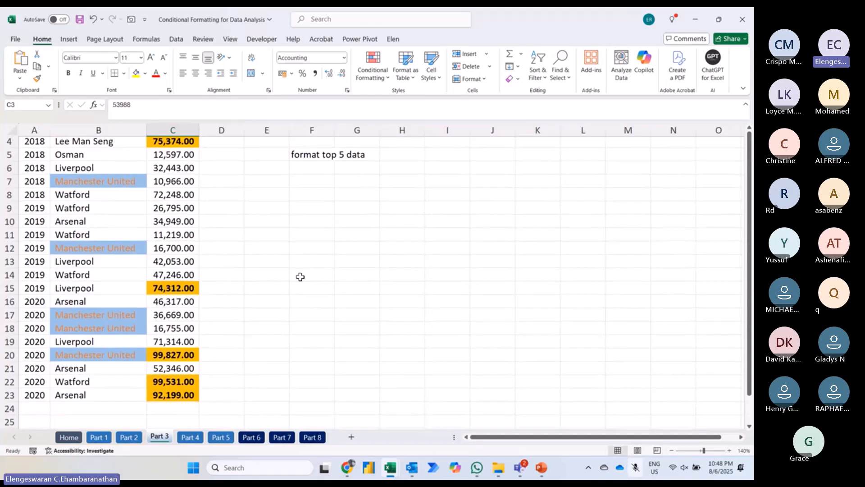
scroll(300, 276, up, 1)
key(Up)
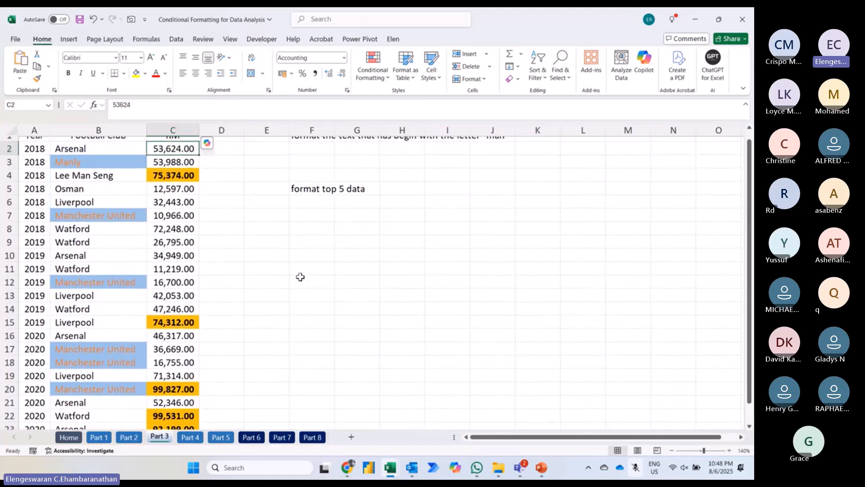
text(12,345,)
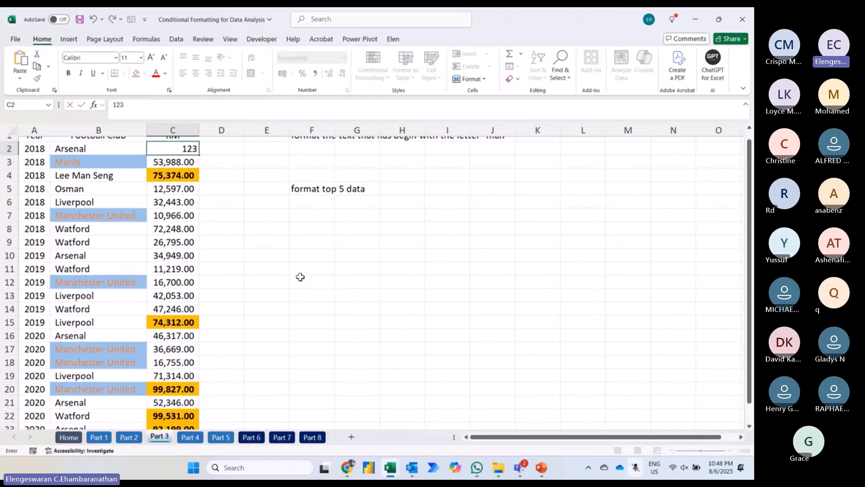
text(678)
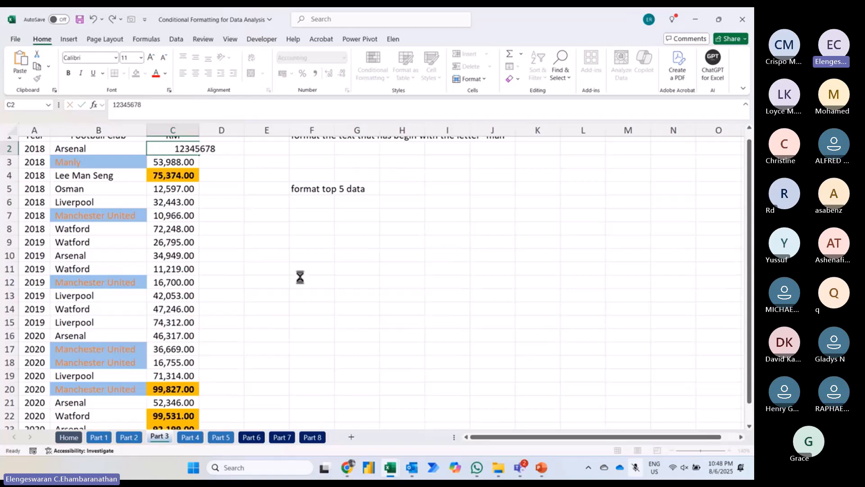
key(Return)
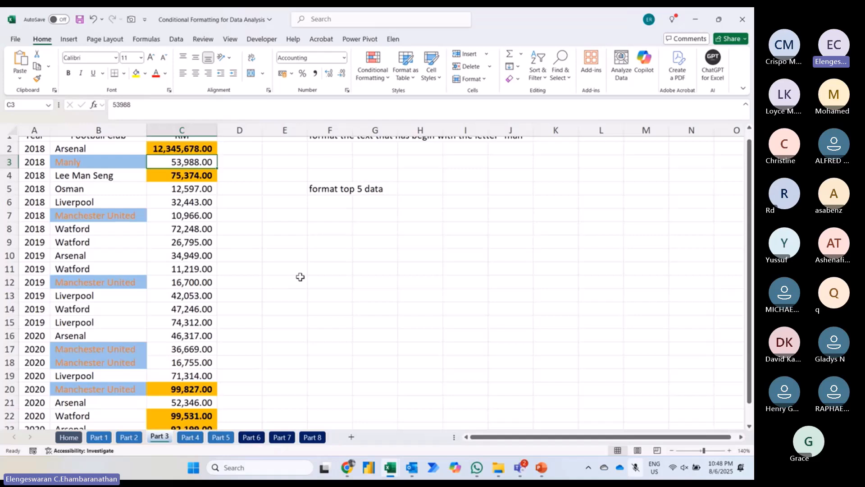
scroll(300, 277, down, 1)
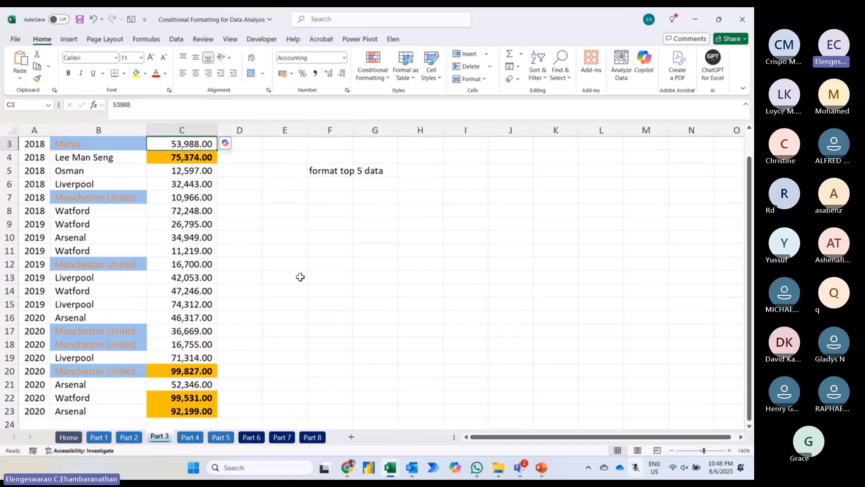
Step: Switch to PowerPoint and enlarge the Analysis, Understanding and Presentation sub-bullets on the Conditional Formatting slide to 44 pt
key(alt+Tab)
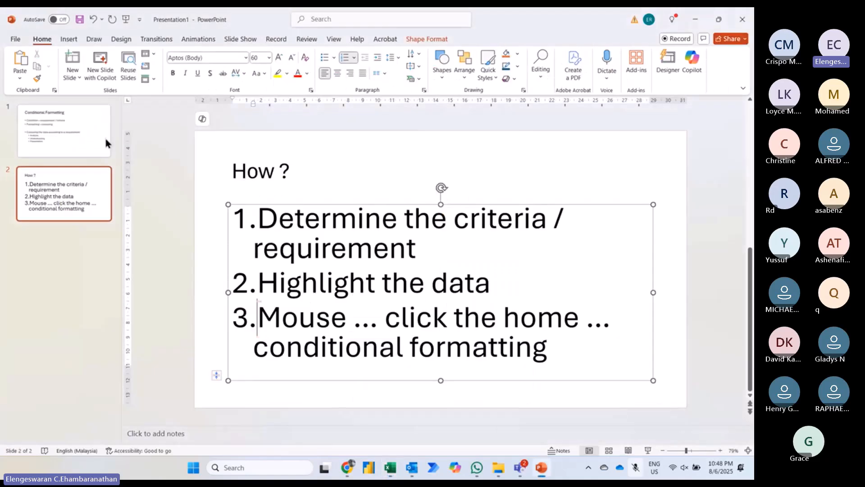
click(42, 132)
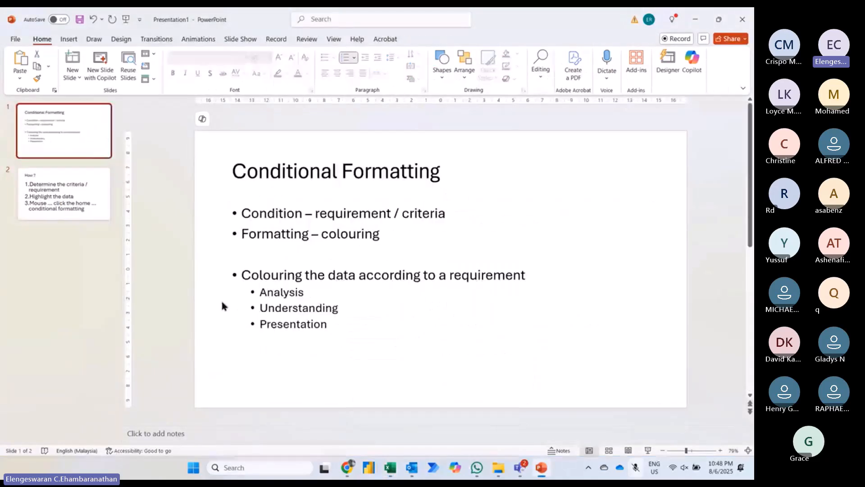
click(261, 298)
key(shift+Down)
key(shift+Down)
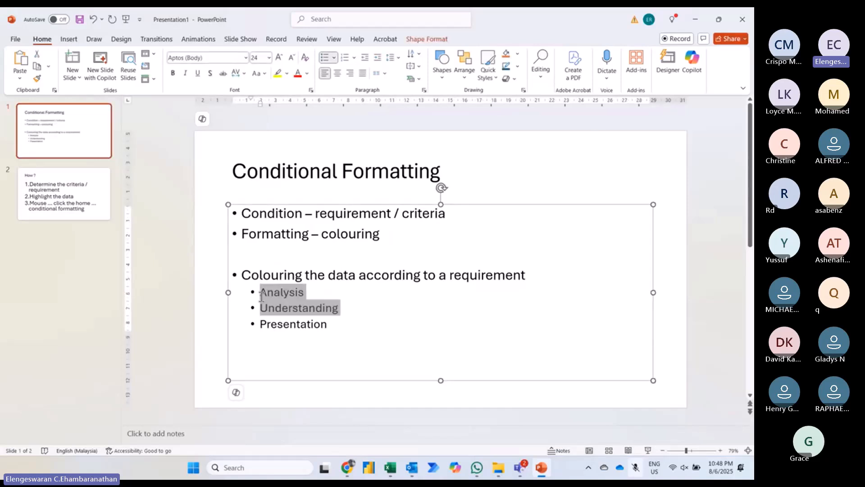
key(shift+Down)
key(ctrl+bracketright)
key(ctrl+bracketright)
key(ctrl+bracketright)
key(ctrl+bracketright)
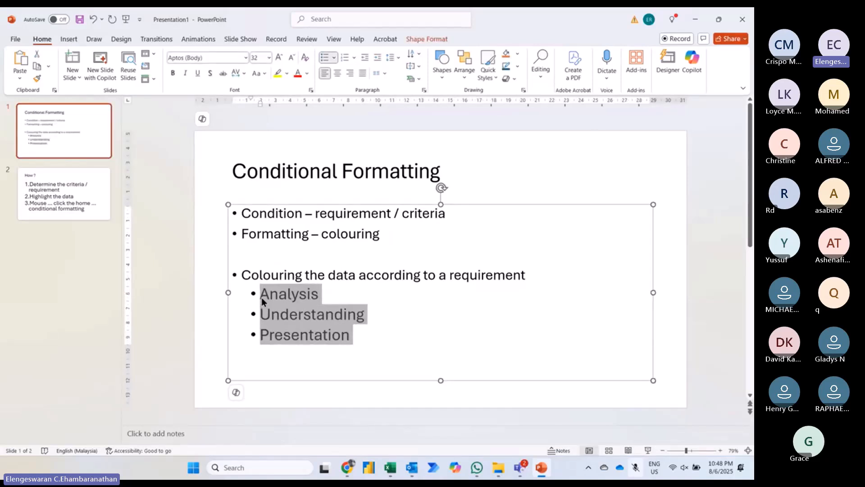
key(ctrl+bracketright)
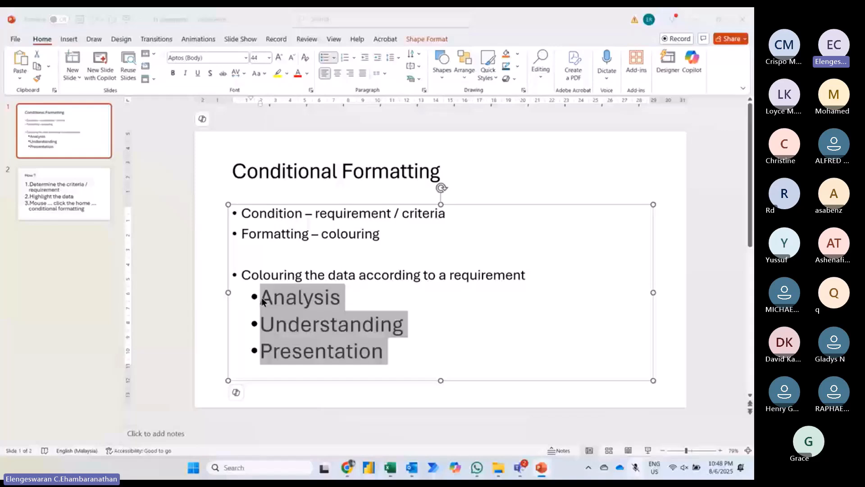
Step: Return to Excel, open the Part 4 worksheet and enlarge its view to 220%
key(alt+Tab)
click(200, 436)
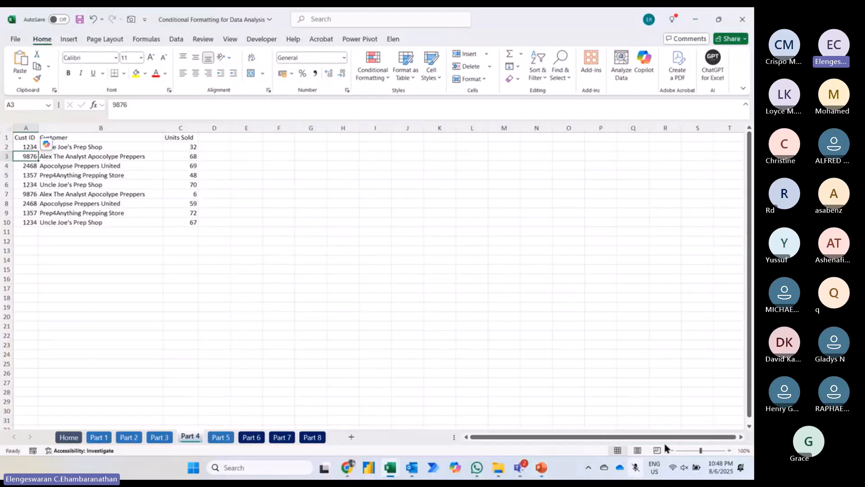
click(729, 449)
click(728, 450)
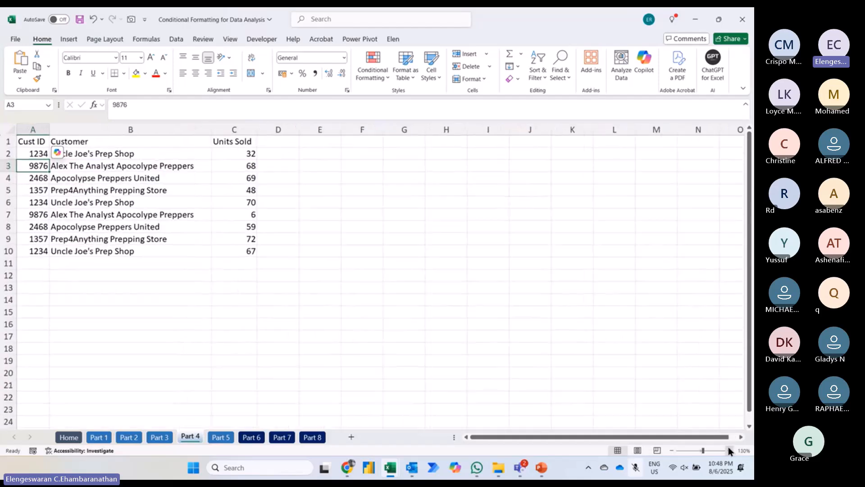
click(728, 450)
click(728, 450)
click(728, 449)
click(728, 450)
click(728, 450)
click(728, 449)
click(728, 449)
click(728, 449)
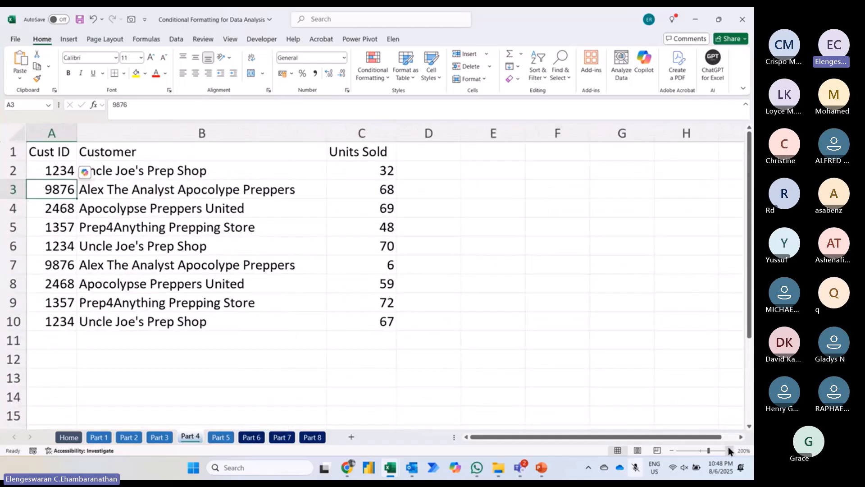
click(728, 449)
click(728, 449)
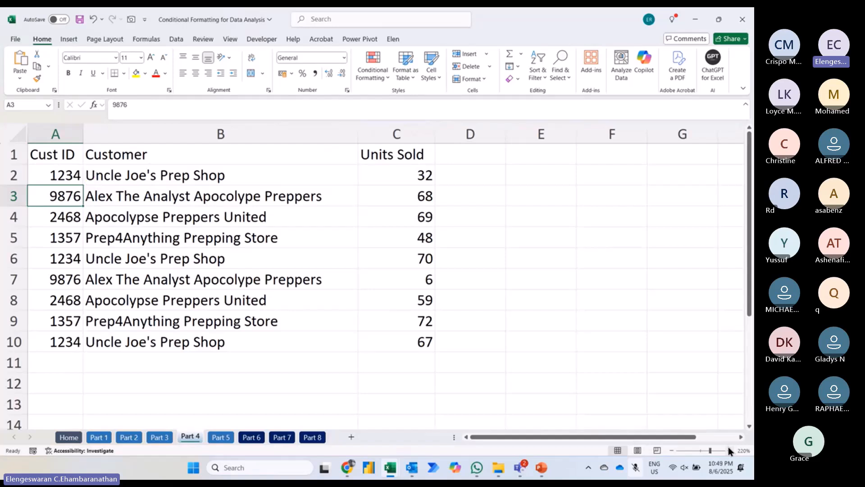
click(402, 179)
key(ctrl+shift+Down)
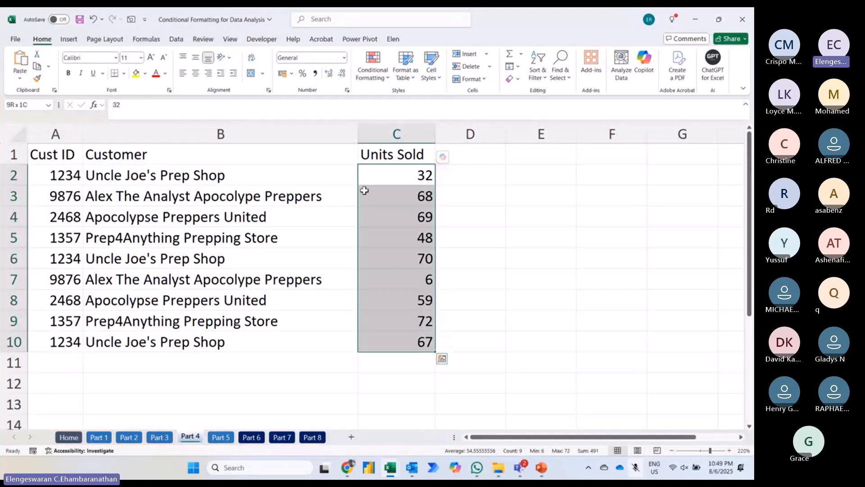
click(378, 76)
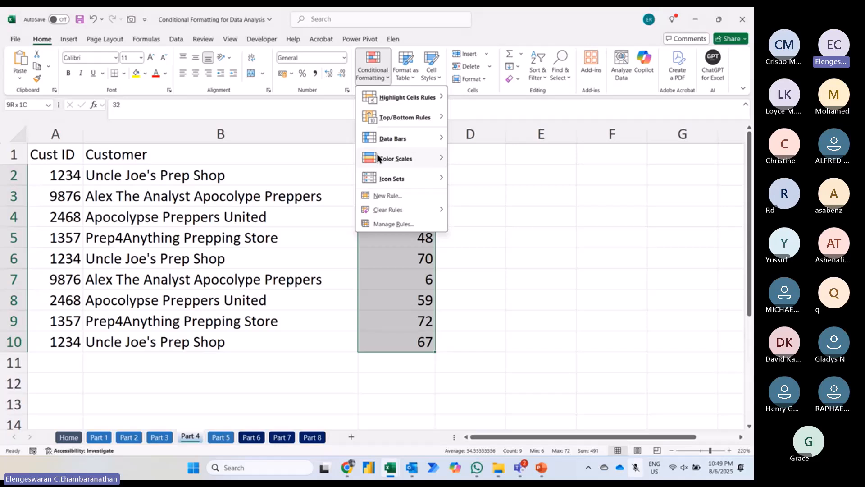
mouse_move(378, 161)
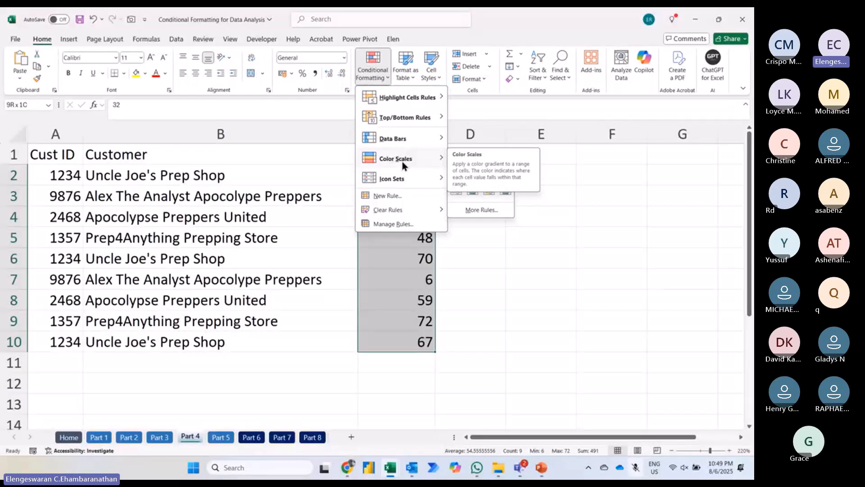
Step: Enter the notes "color scale" in E3, "scale" in E4 and "measurement" in F4
click(539, 198)
text(colors)
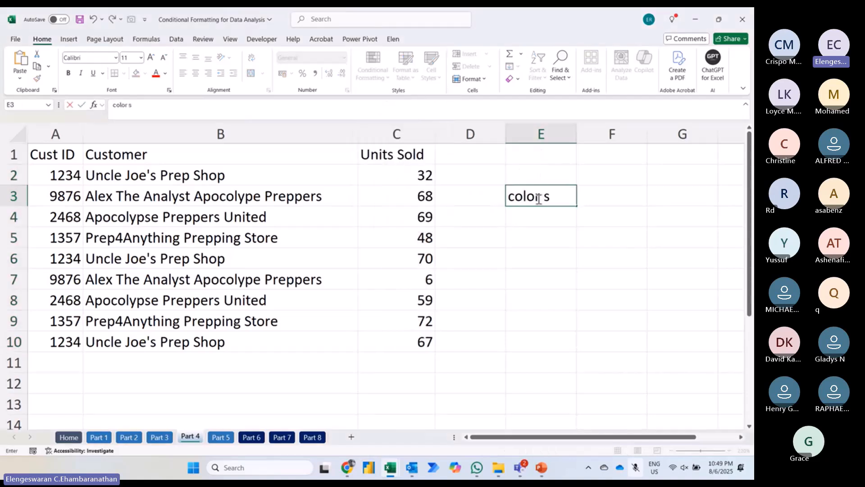
text(cale)
key(Return)
text(scale)
key(Tab)
text(me)
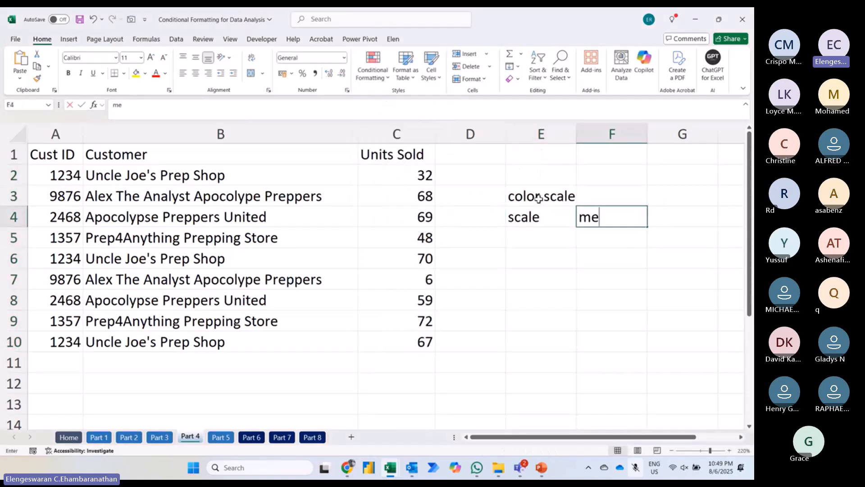
text(asur)
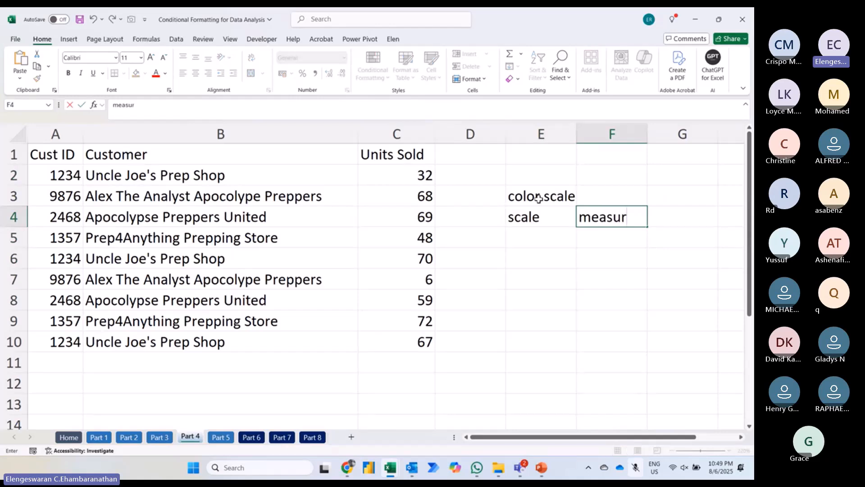
text(ement)
key(Return)
Step: Enter "measure based on color" in F3 beside the color scale note
key(Left)
key(Up)
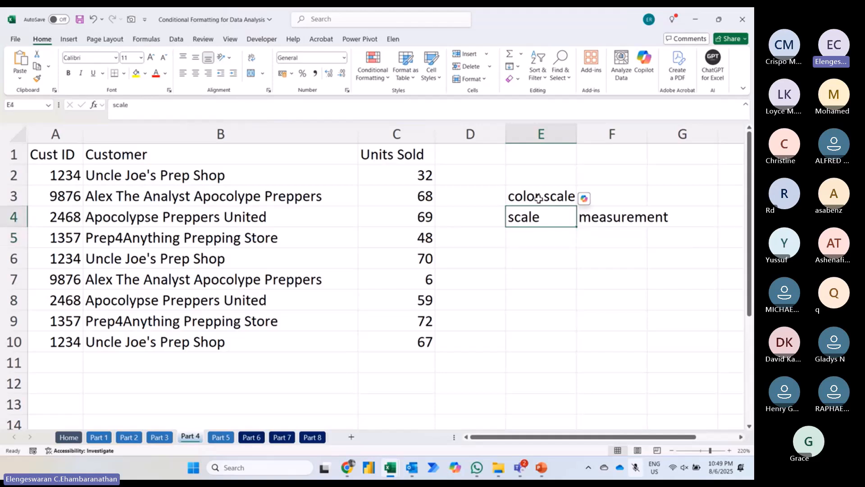
key(Up)
key(Right)
text(measur)
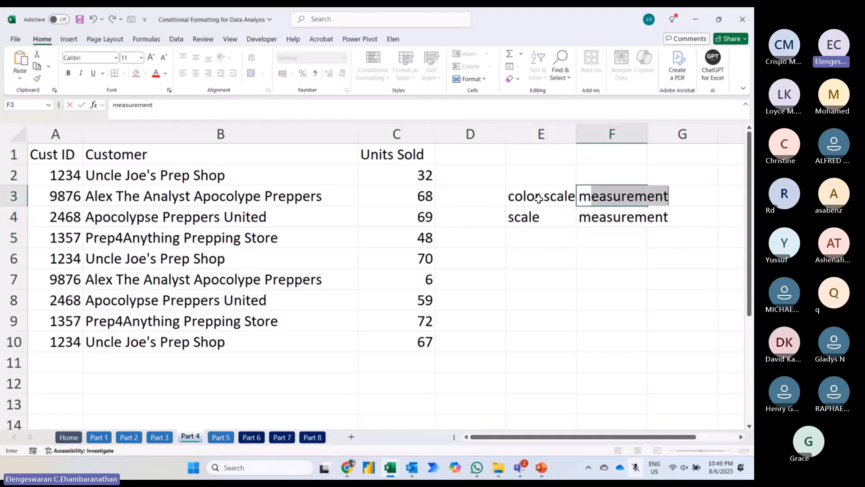
text(e bas)
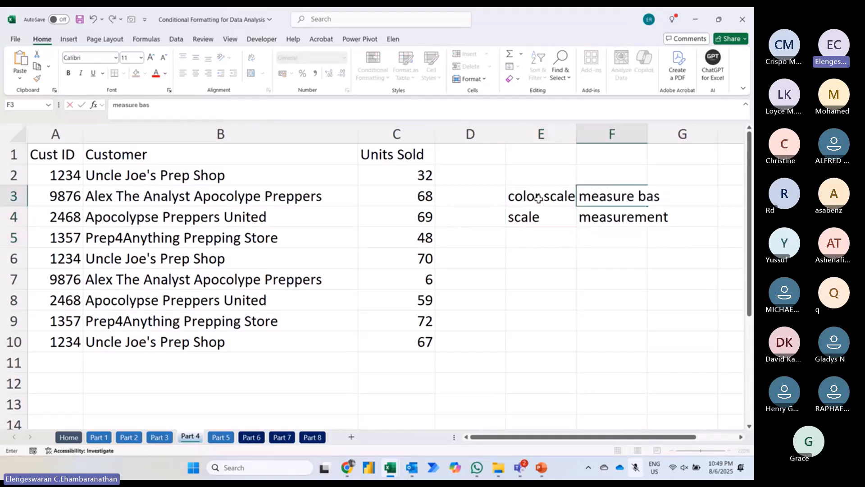
text(ed on color)
key(Return)
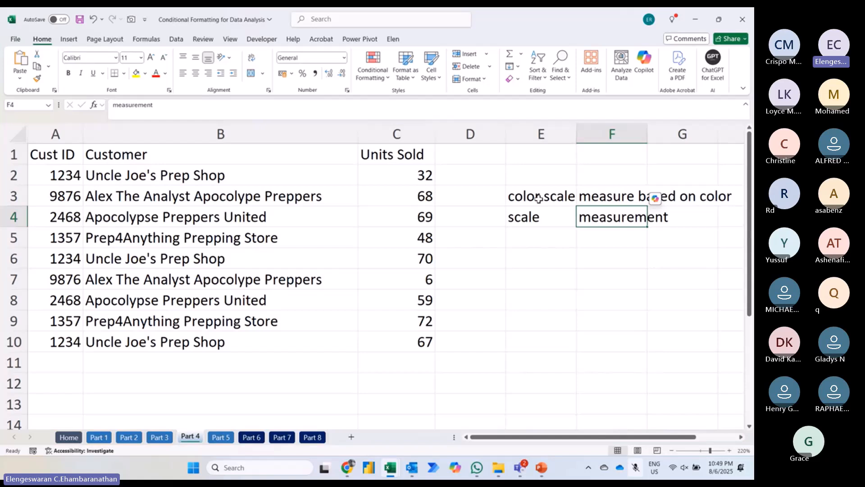
Step: Apply the green-yellow-red color scale to the Units Sold values in C2:C10, with green for the highest values
click(419, 173)
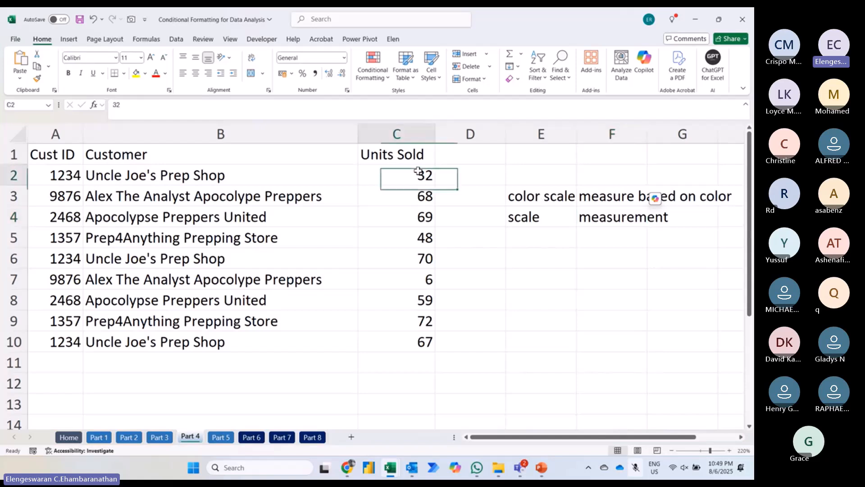
key(ctrl+shift+Down)
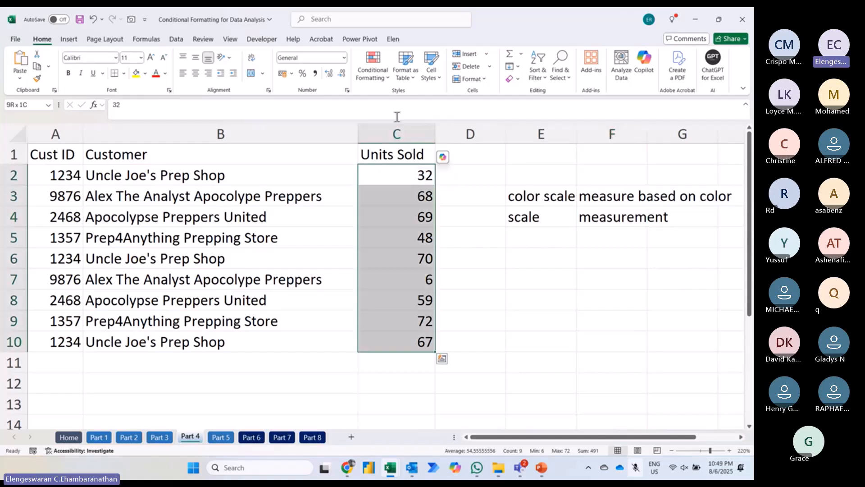
click(382, 77)
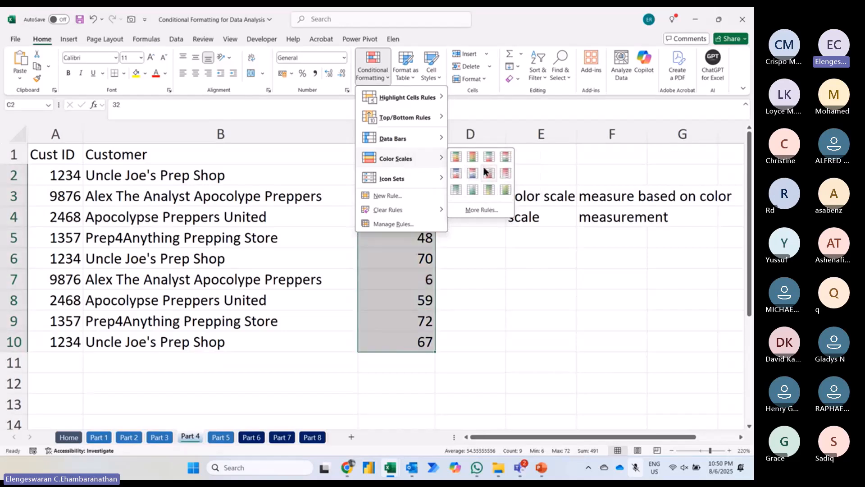
click(459, 156)
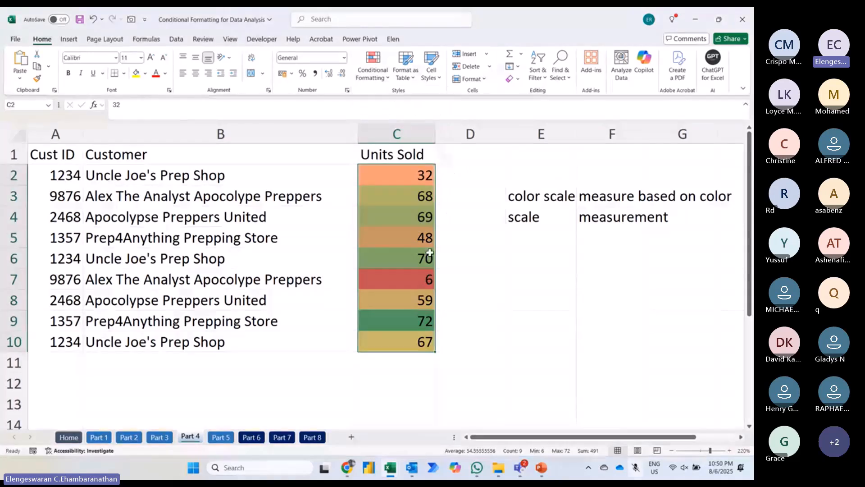
Step: Check the cells with the highest and lowest units sold, and sort the data by Units Sold from largest to smallest
click(407, 327)
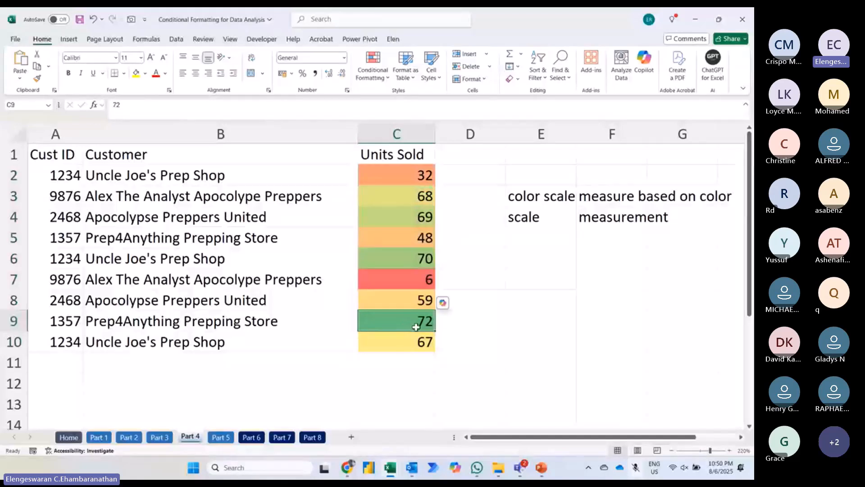
click(412, 280)
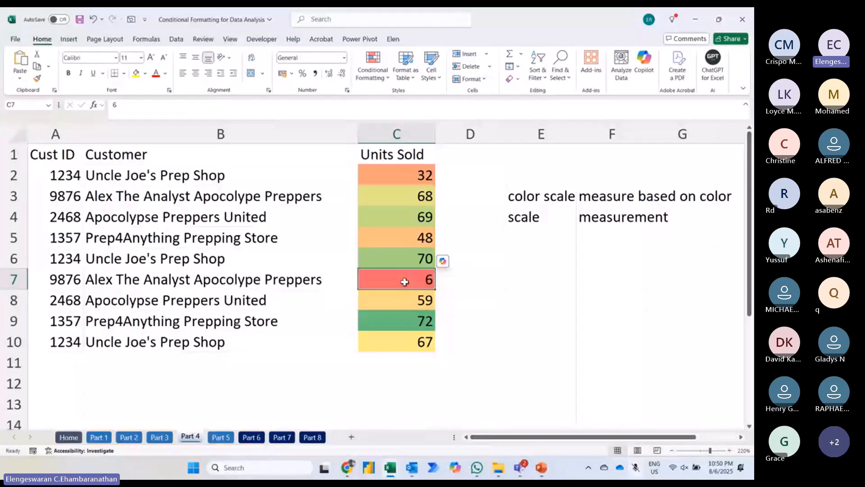
right_click(404, 282)
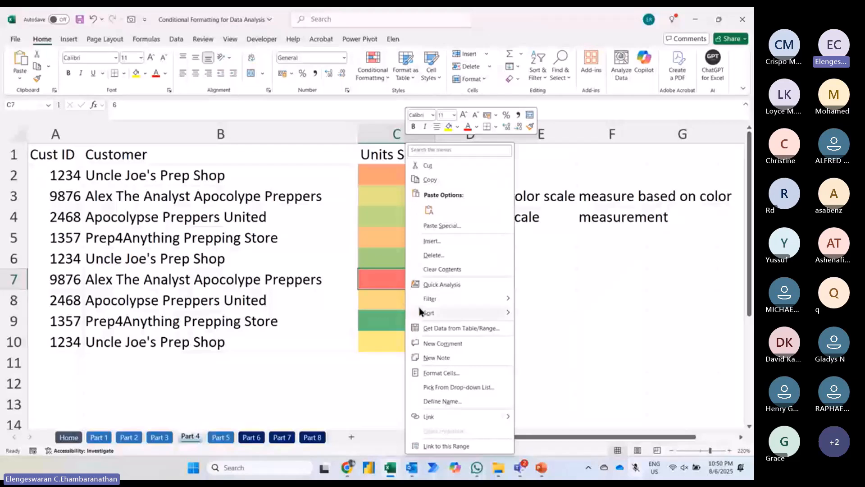
mouse_move(420, 310)
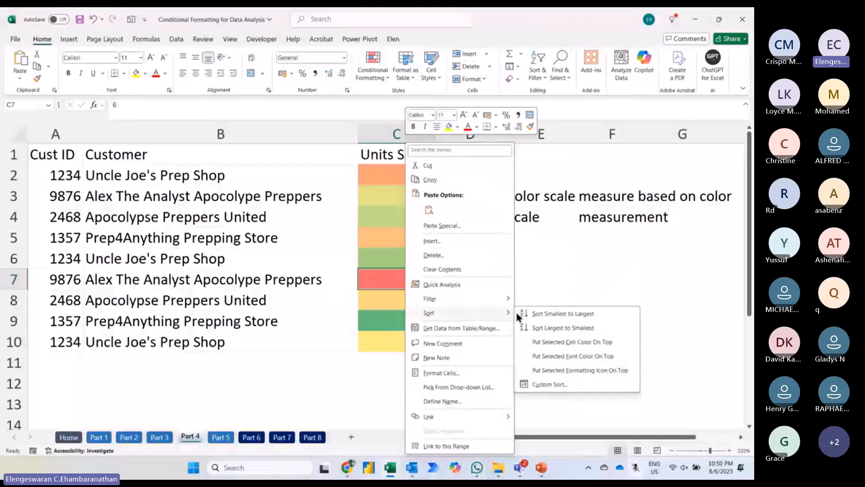
click(536, 328)
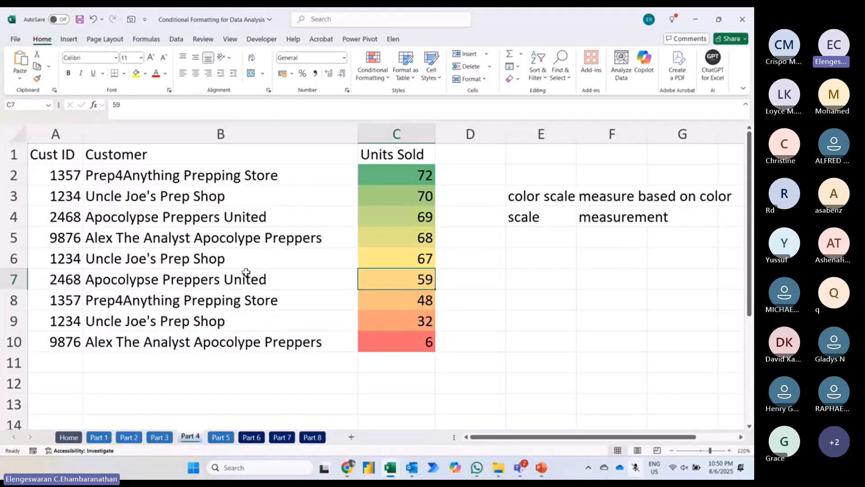
Step: Examine how the color gradient follows the sorted Units Sold values between the lowest and highest entries
key(Up)
key(Up)
key(Up)
key(Up)
key(Up)
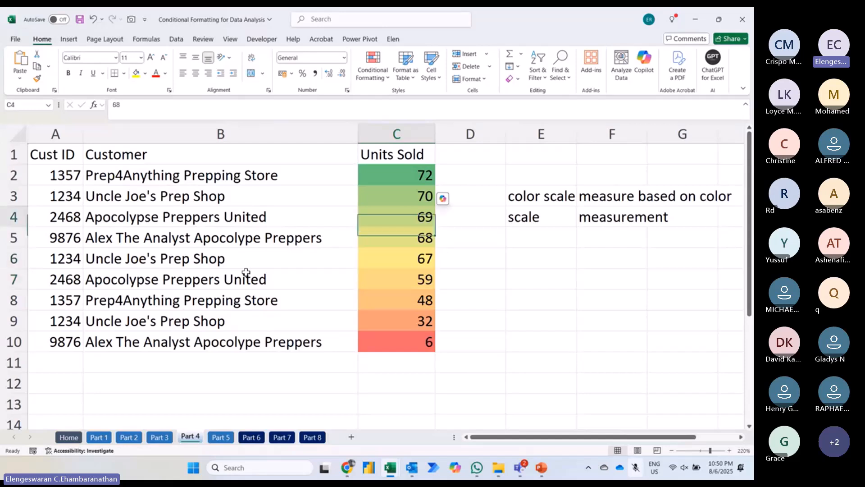
key(Down)
key(Down)
key(Down)
key(Down)
key(Down)
key(Down)
key(Down)
key(Down)
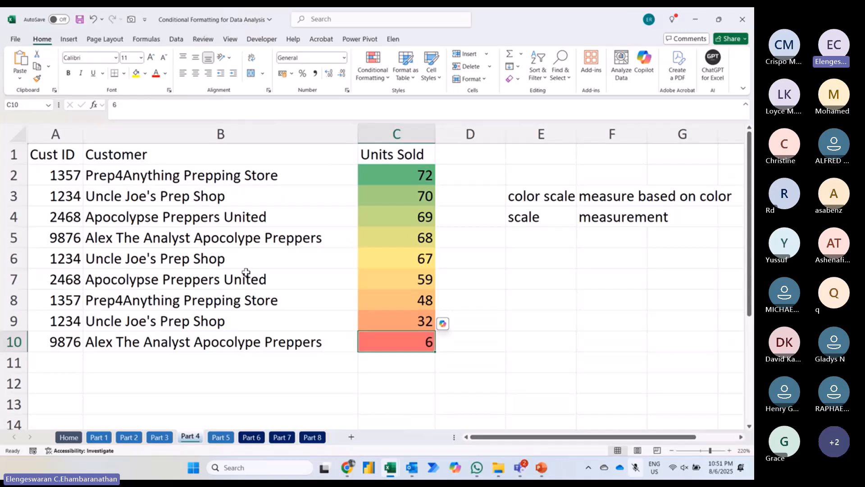
key(Up)
key(Up)
key(Up)
key(Up)
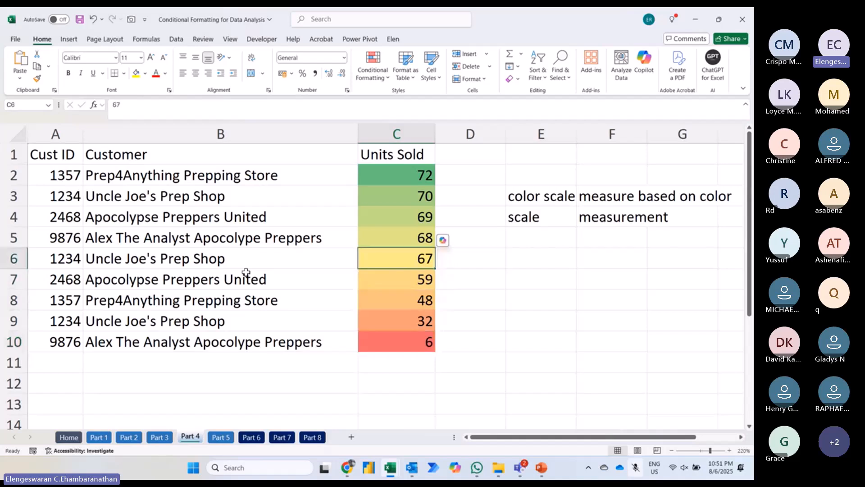
key(Up)
key(Up)
key(Up)
key(Up)
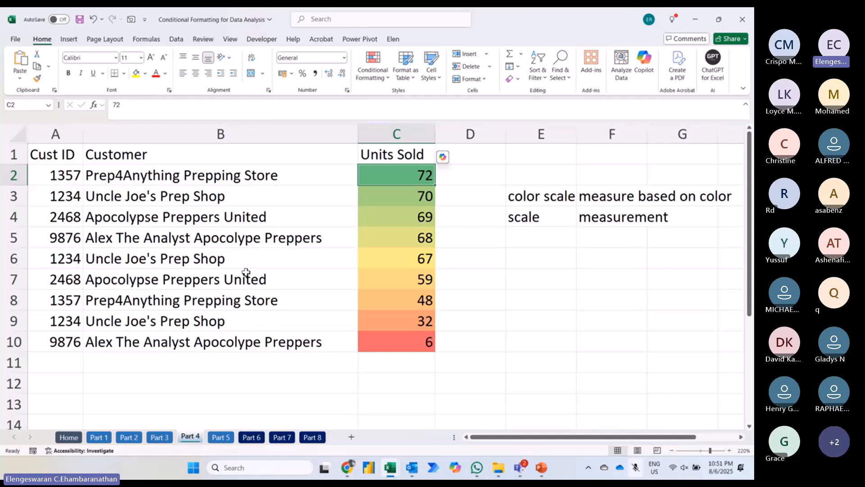
Step: Open the graded color scale rule on the Units Sold range C2:C10 for editing
key(ctrl+shift+Down)
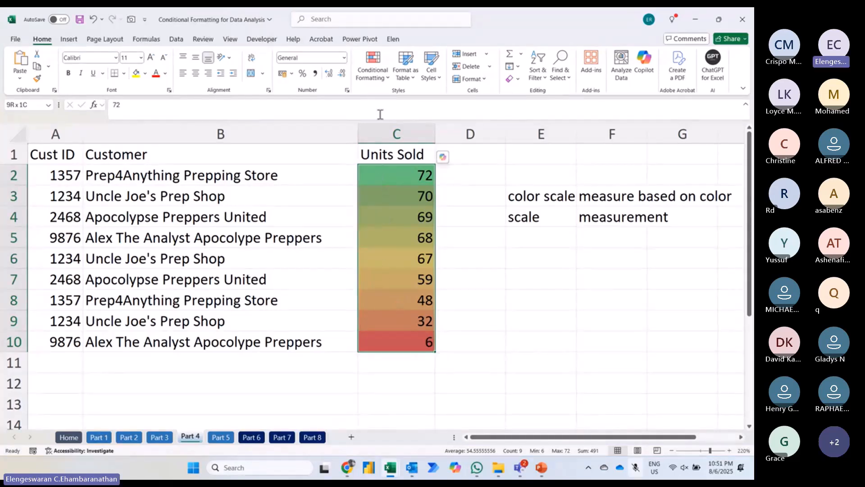
click(368, 81)
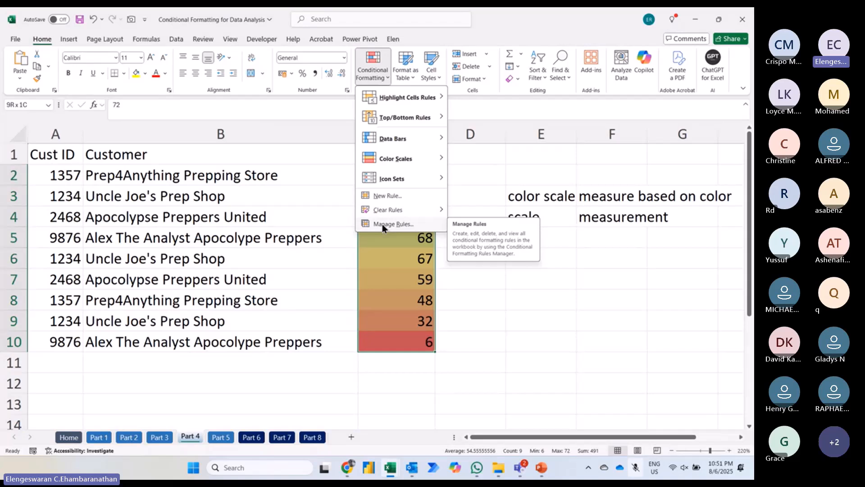
click(416, 224)
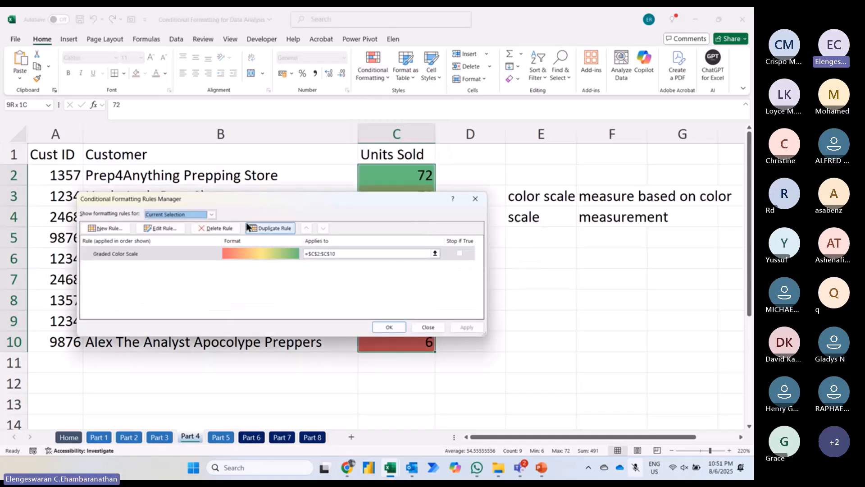
click(155, 226)
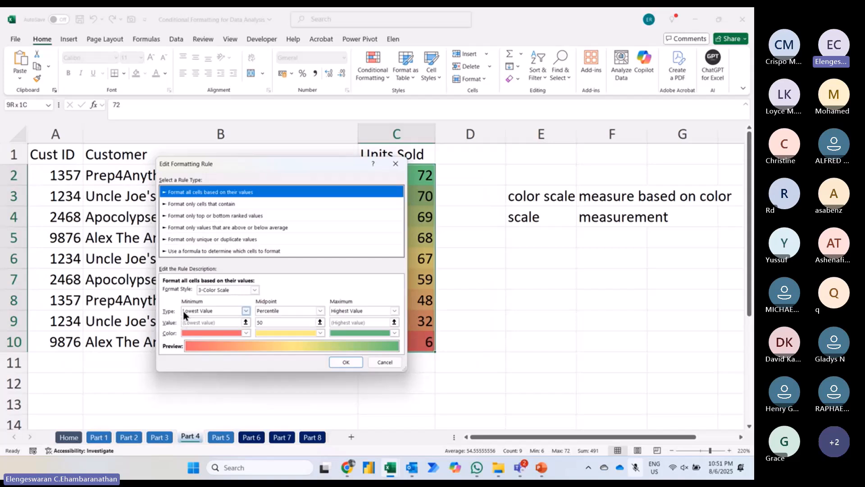
Step: Examine the color choices for the minimum, midpoint and maximum of the 3-color scale
click(188, 333)
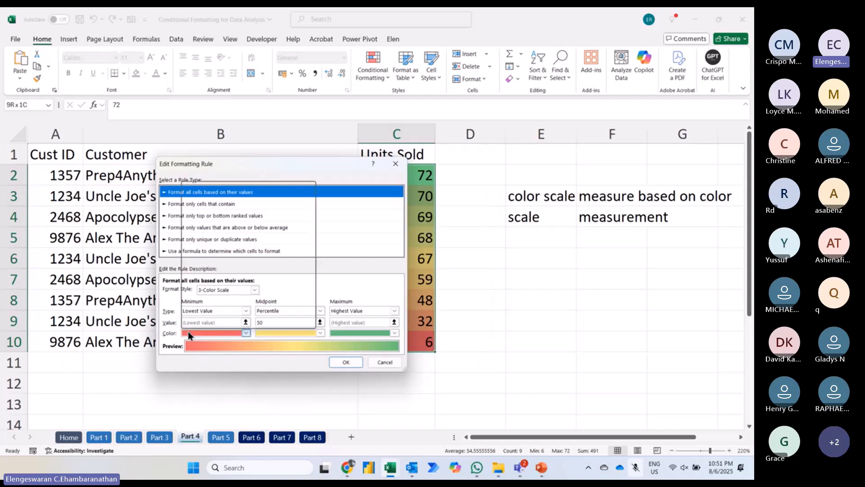
click(164, 340)
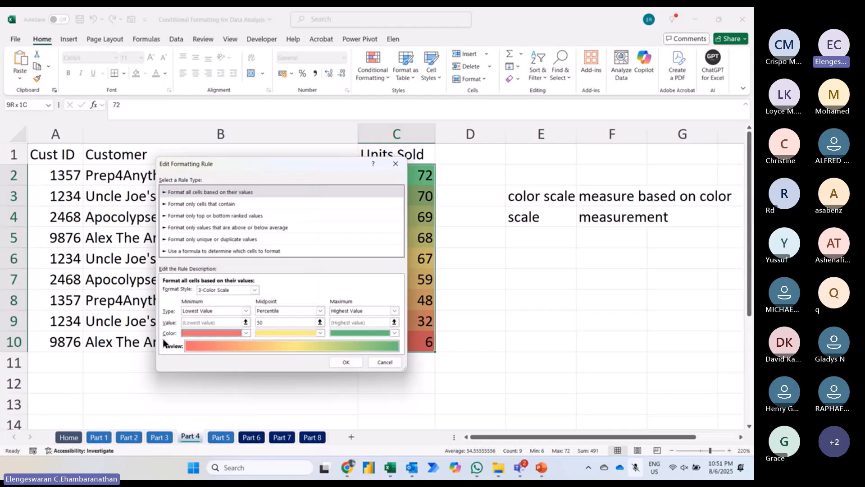
click(263, 332)
click(228, 296)
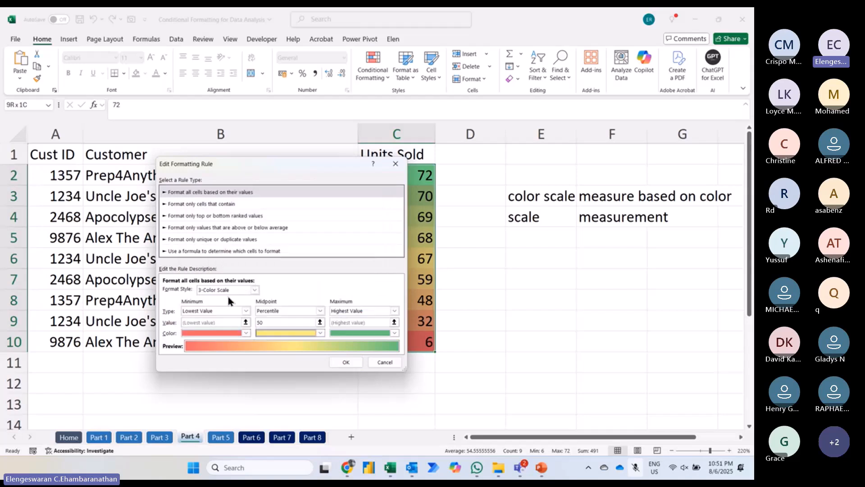
click(347, 333)
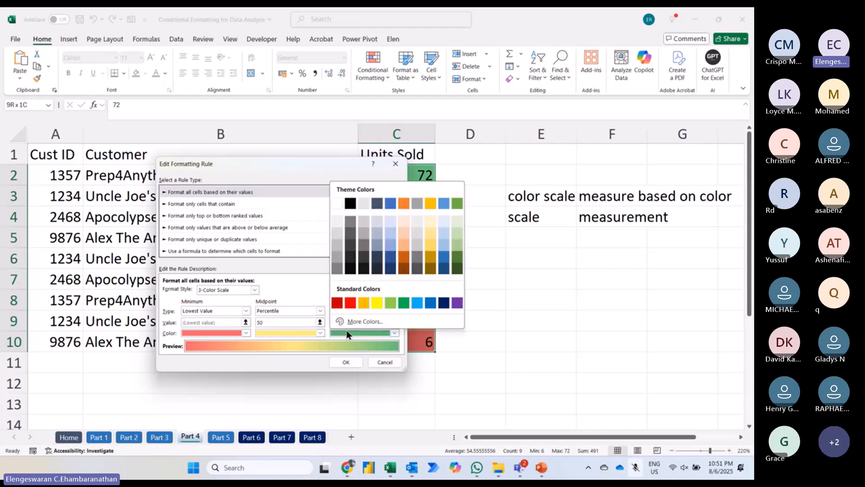
click(284, 288)
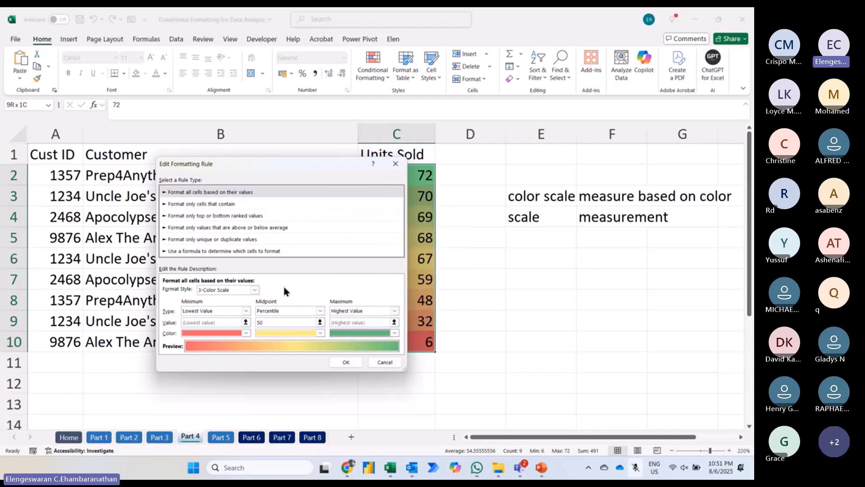
Step: Change the Units Sold rule's format style to Icon Sets and set both icon threshold types to Number
click(255, 290)
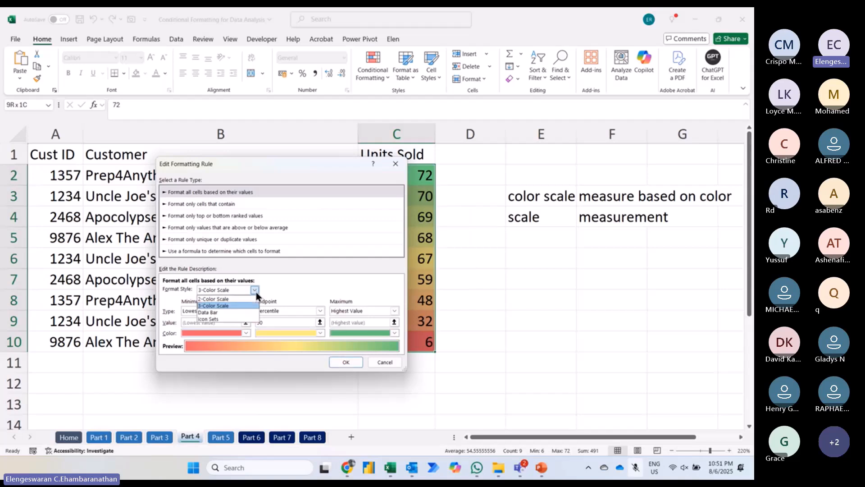
click(212, 319)
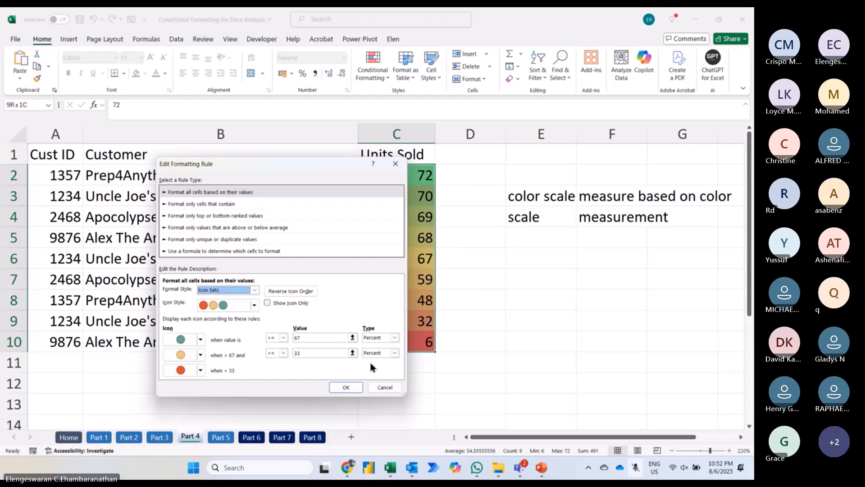
click(381, 338)
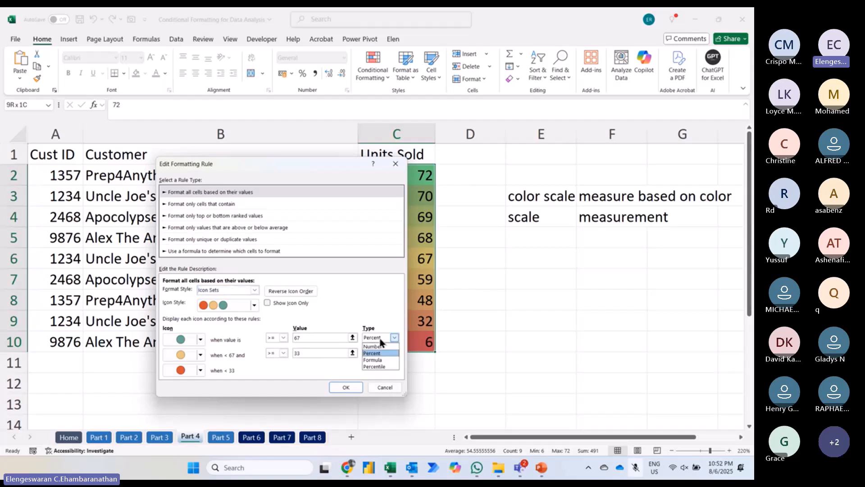
click(379, 346)
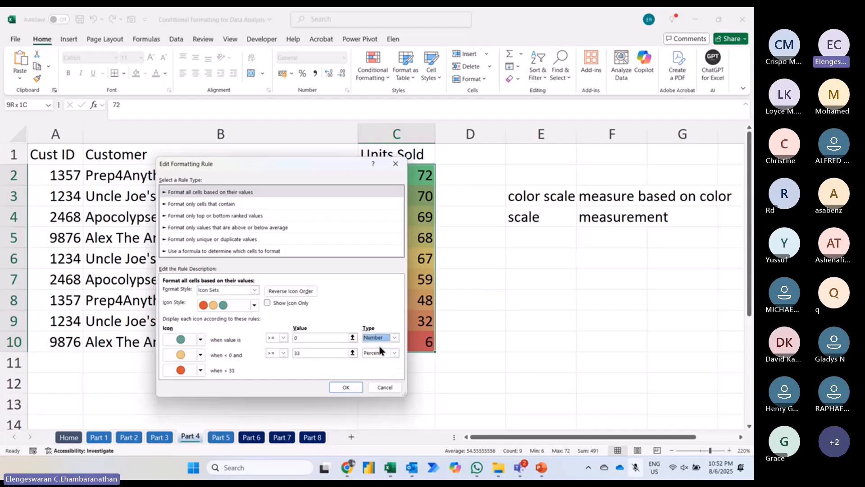
click(379, 352)
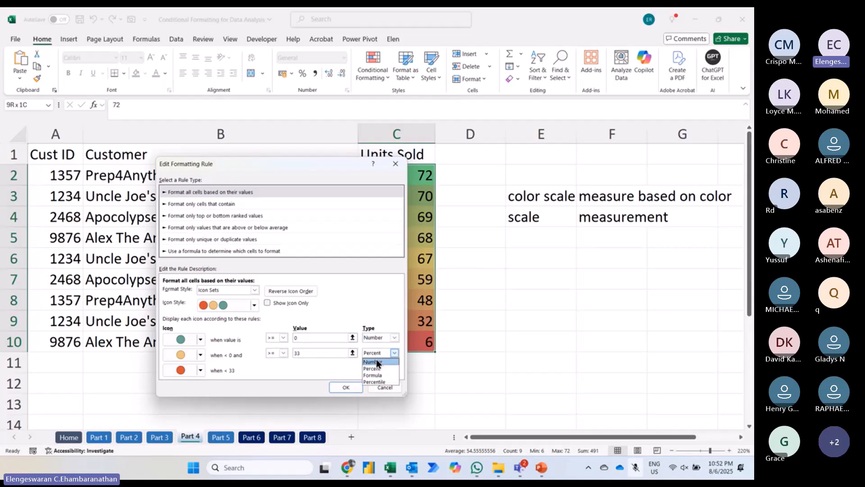
click(377, 362)
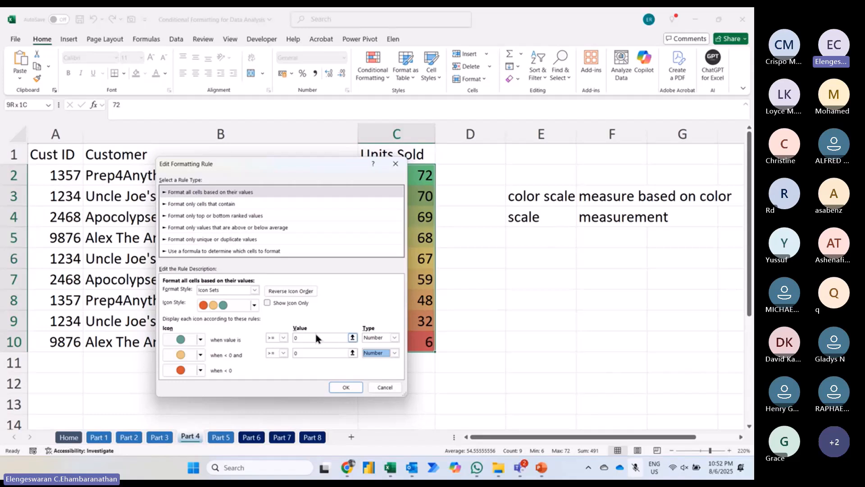
Step: Set the icon thresholds to >= 50 for the first icon and >= 25 for the second
click(304, 337)
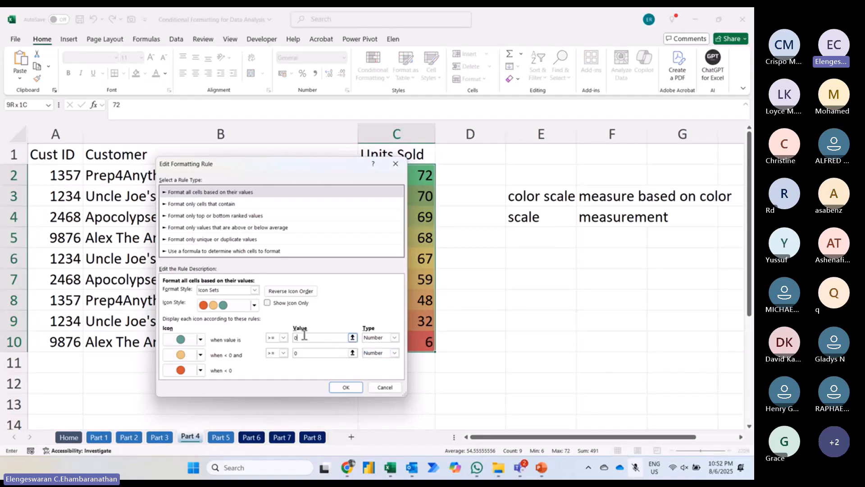
key(BackSpace)
text(50)
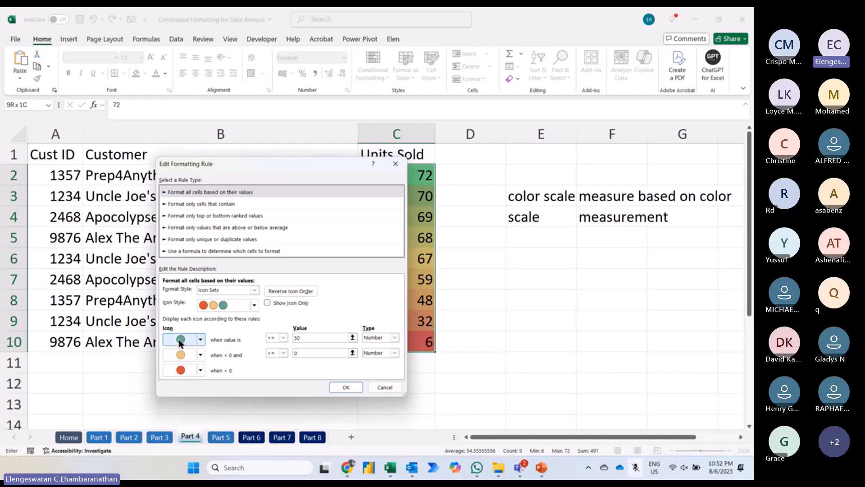
click(307, 353)
key(BackSpace)
text(25)
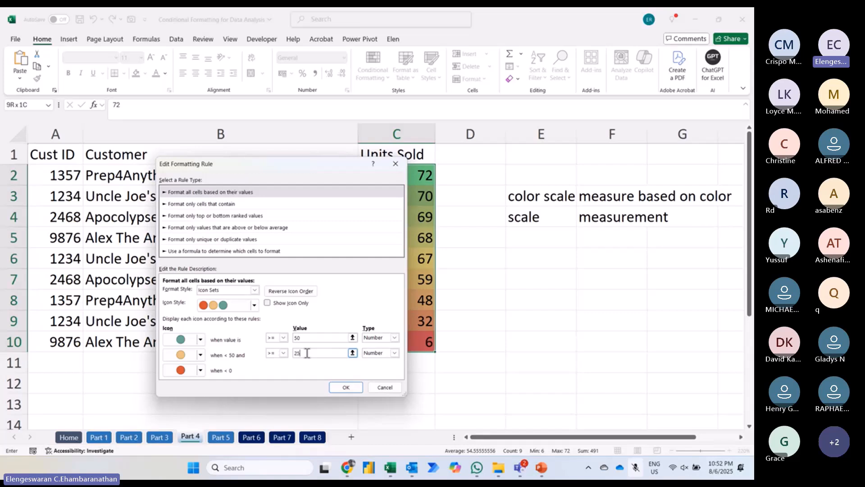
Step: Assign a gold star, partly filled signal bars and a circled red cross to the high, middle and low ranges, and apply the rule to C2:C10
click(200, 341)
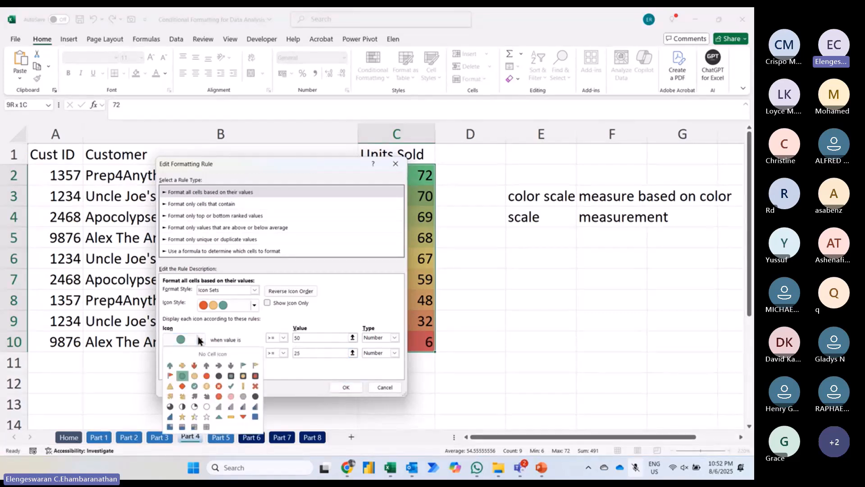
click(182, 417)
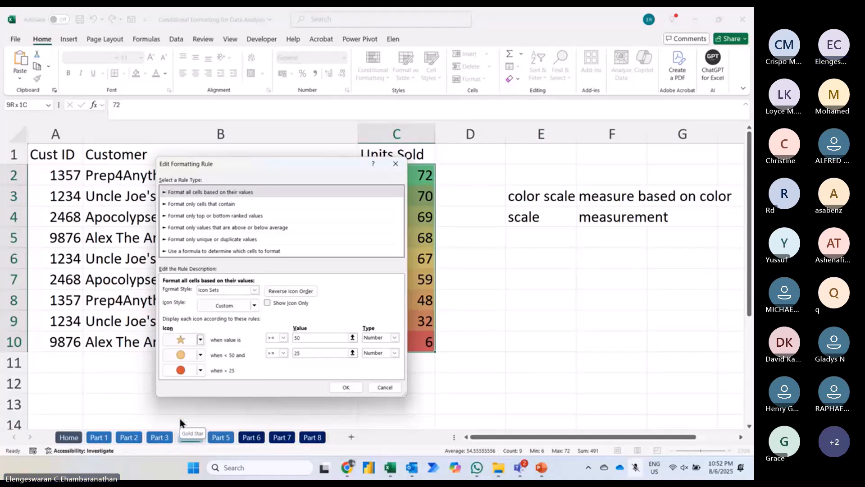
click(200, 355)
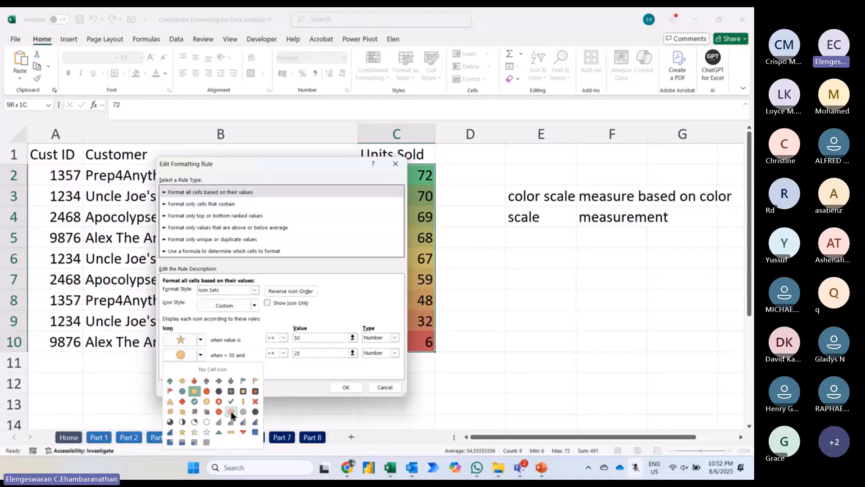
click(244, 422)
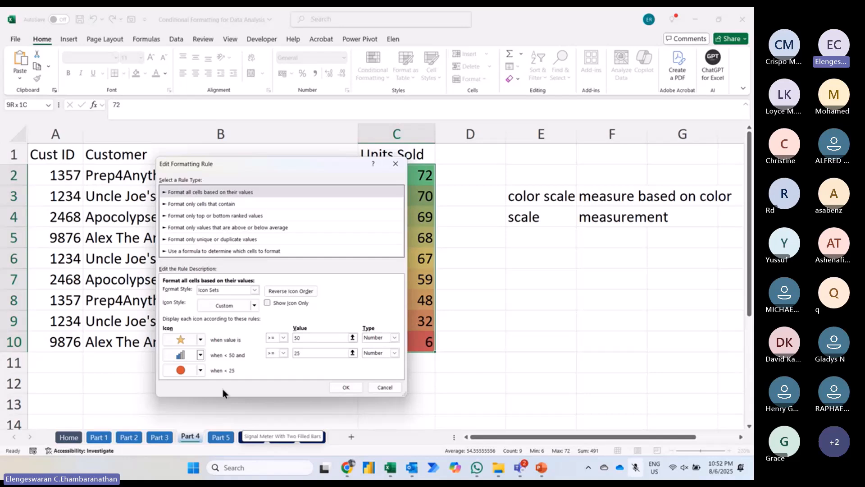
click(201, 371)
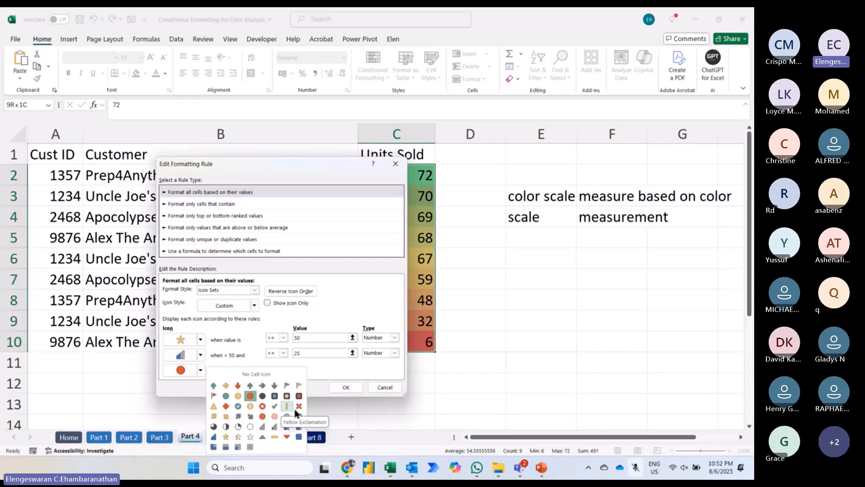
click(263, 408)
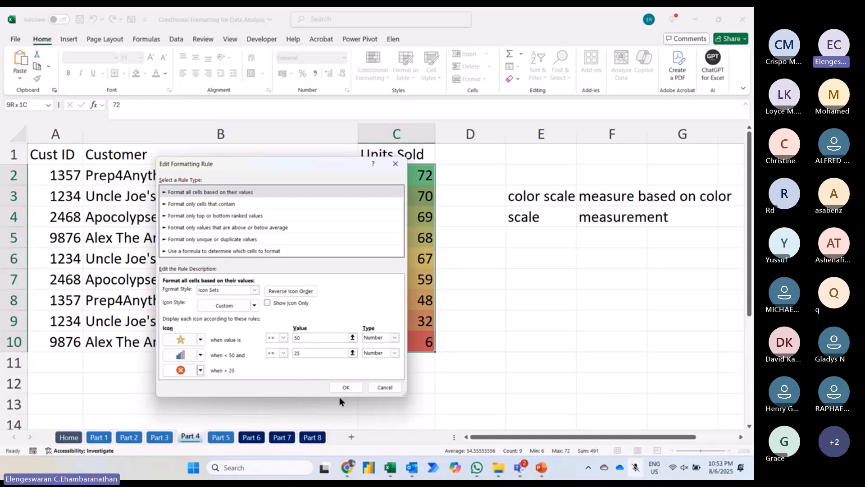
click(350, 387)
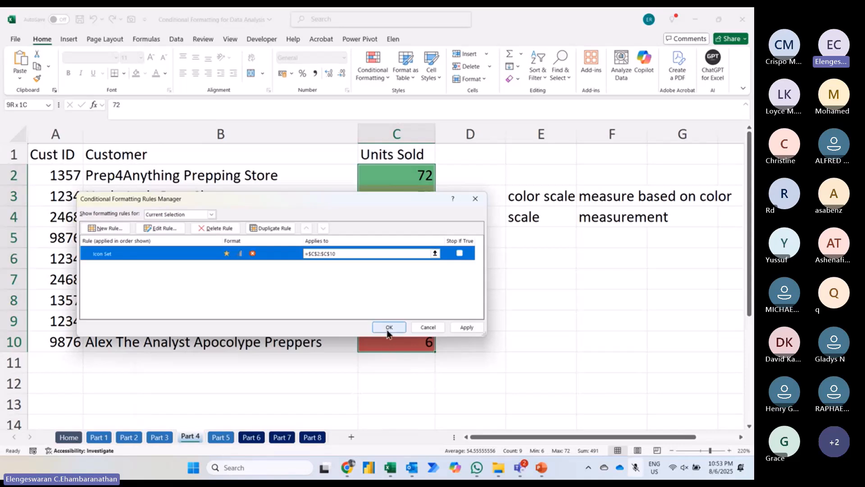
click(388, 327)
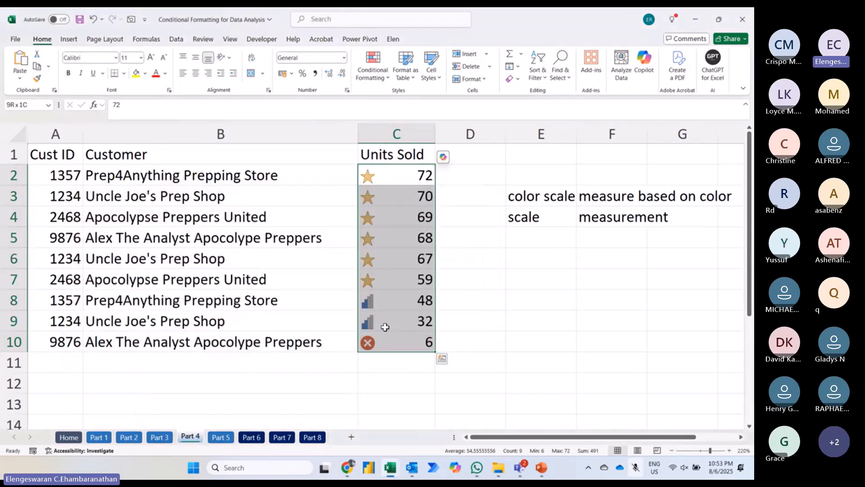
Step: Examine which icon each Units Sold value receives, comparing the cells at or above 50 with those below
click(394, 283)
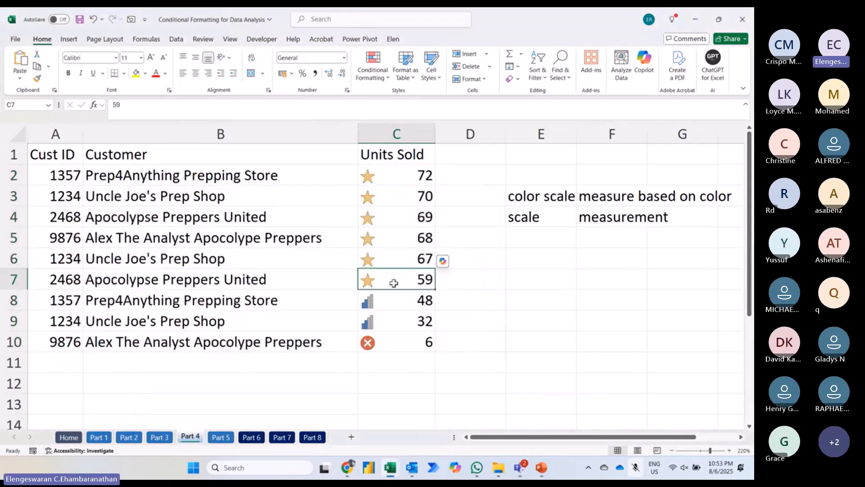
key(Up)
key(Up)
key(Up)
key(Up)
key(Up)
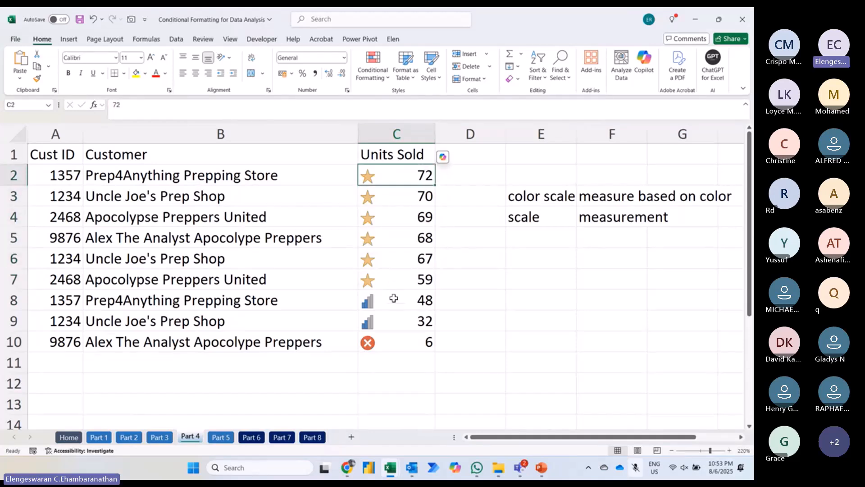
key(Down)
key(Down)
key(Down)
key(Down)
key(Down)
key(Down)
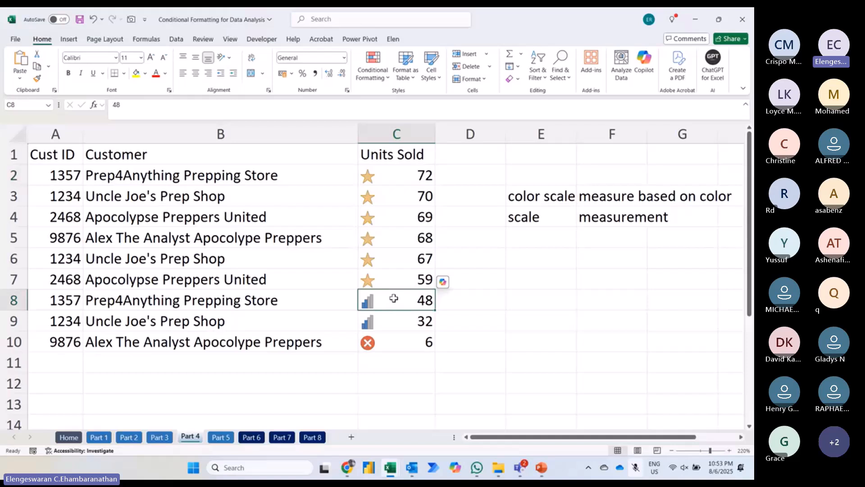
Step: Change the Units Sold value in C7 to 45 to test the icon rule
key(Up)
text(45)
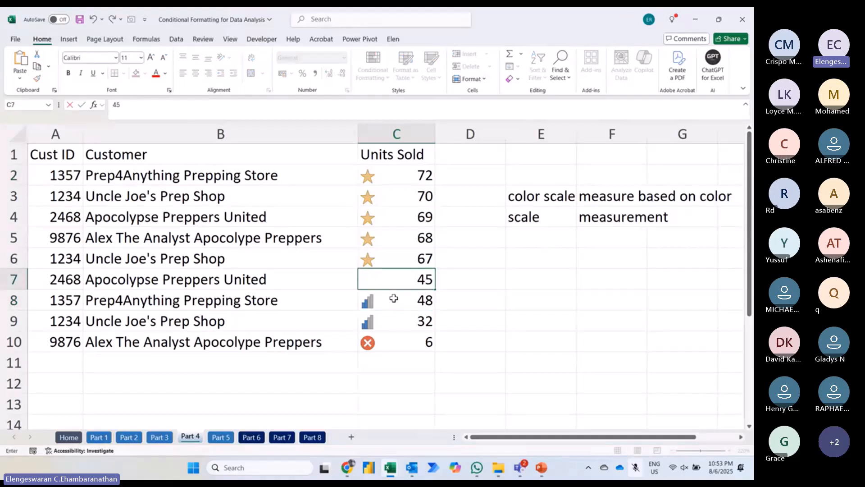
key(Return)
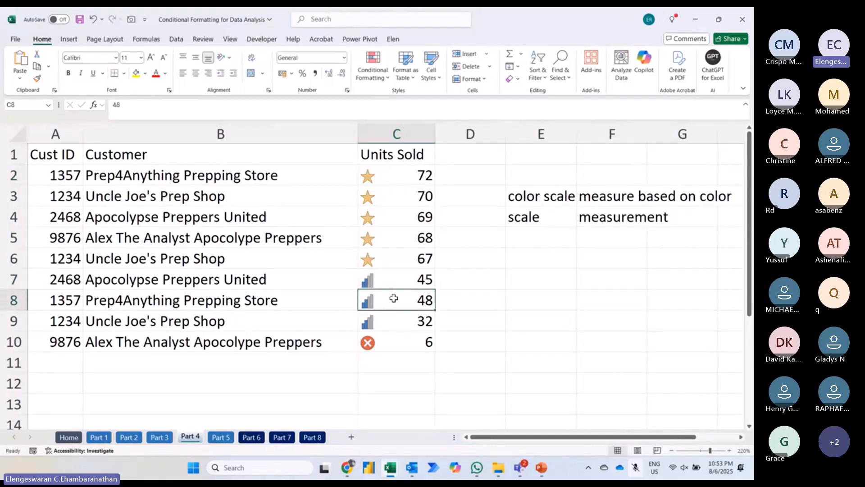
Step: Try a Units Sold value of 12 in C6 to test the lowest icon range, and undo that entry
key(Up)
key(Up)
text(12)
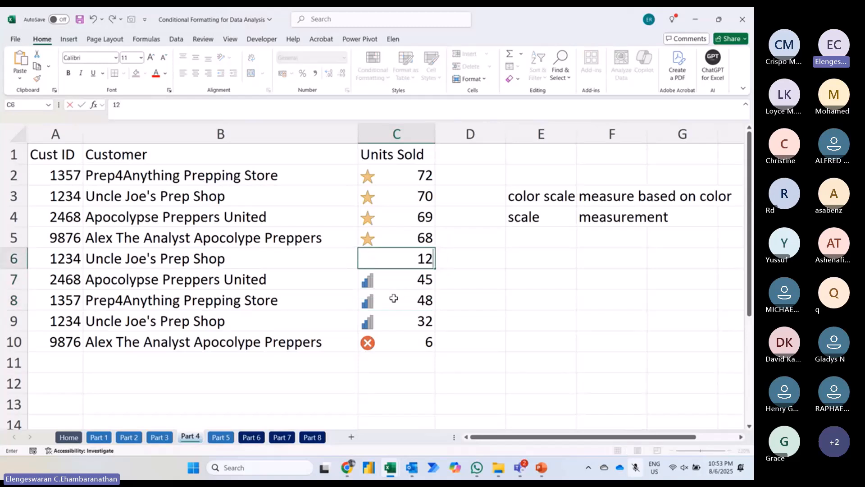
key(Return)
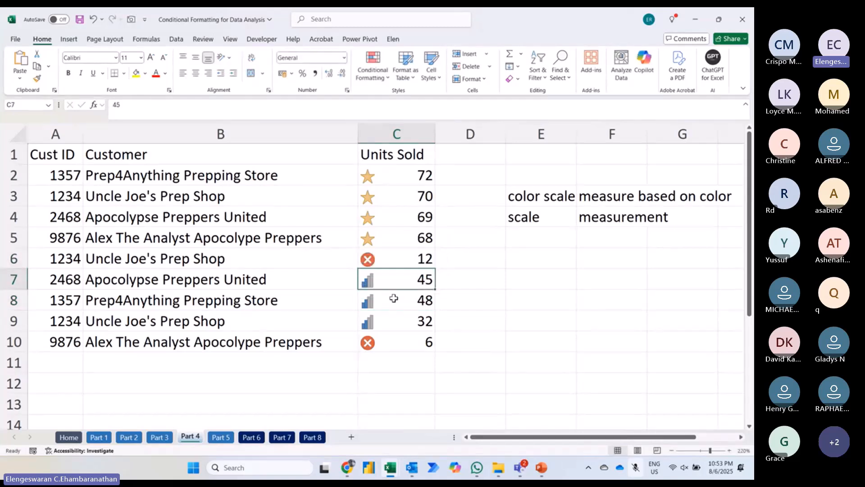
key(Up)
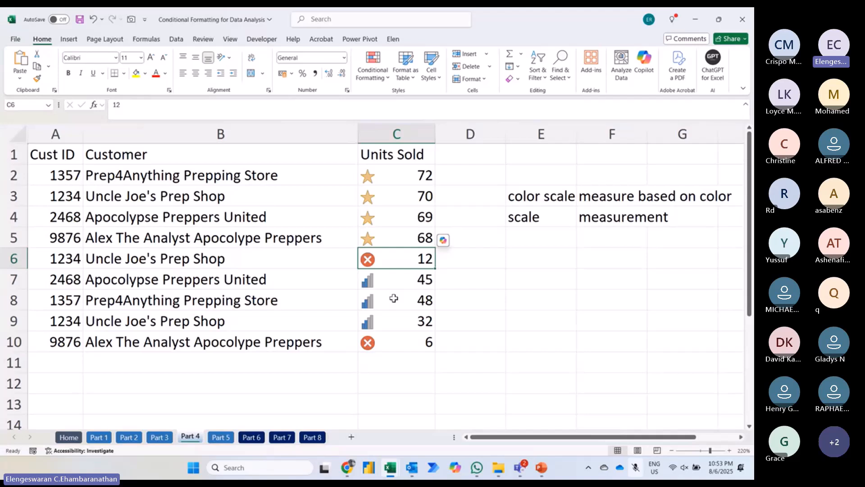
key(ctrl+z)
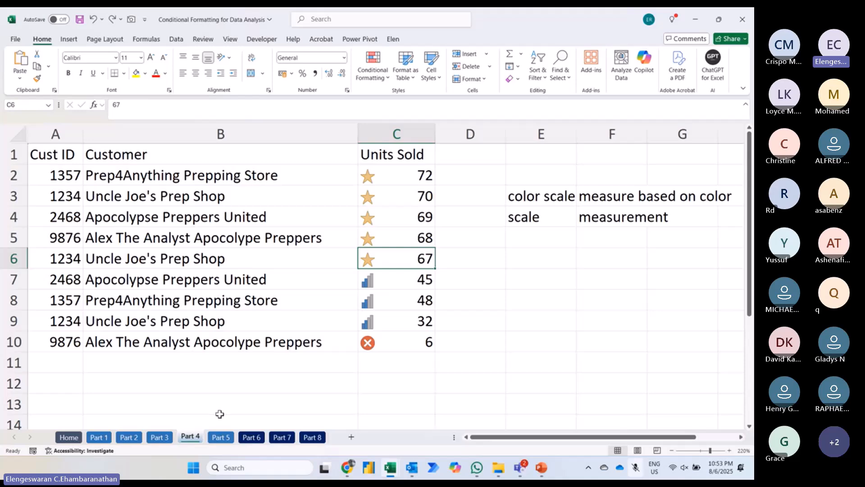
Step: Switch to the Part 5 sheet, review the available conditional formatting rule categories, and enlarge the view of the SKU list to 120%
click(220, 437)
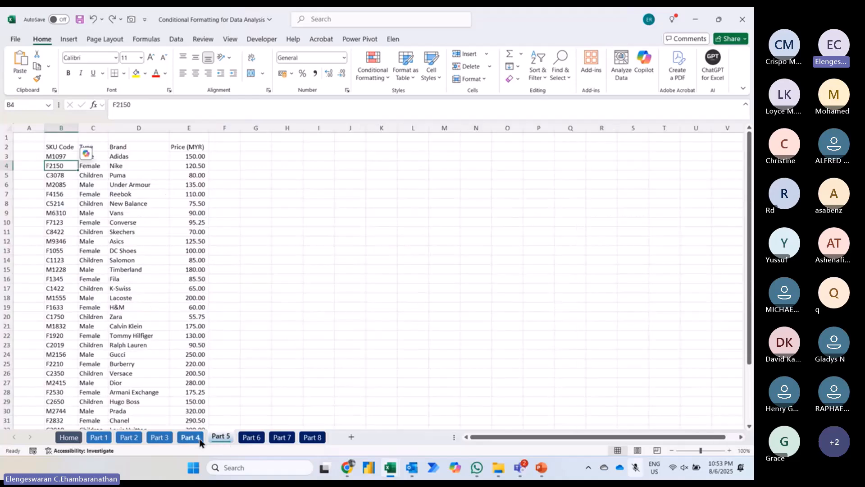
click(376, 79)
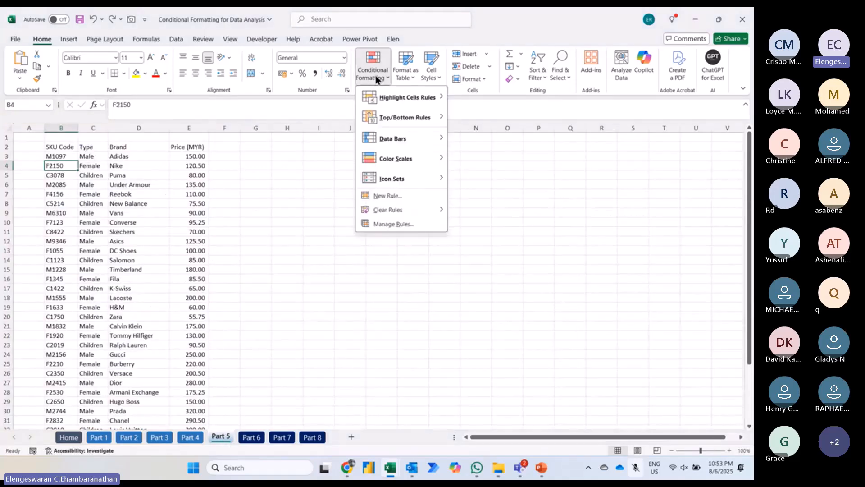
mouse_move(389, 123)
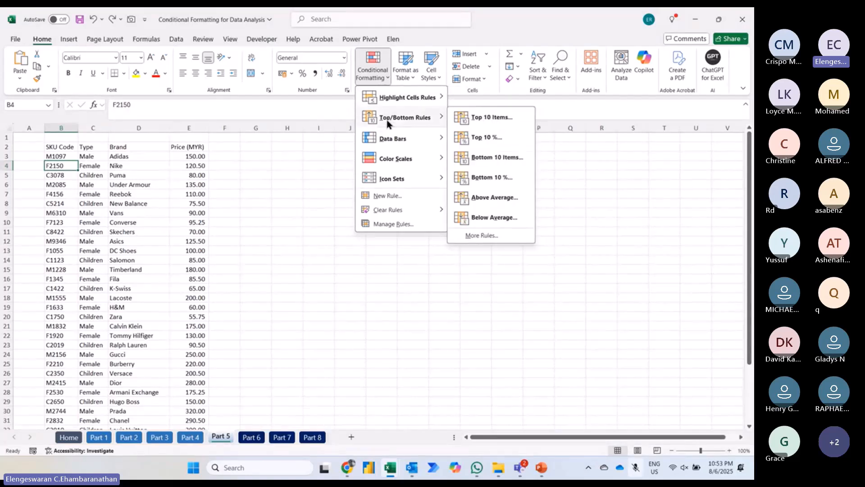
mouse_move(373, 141)
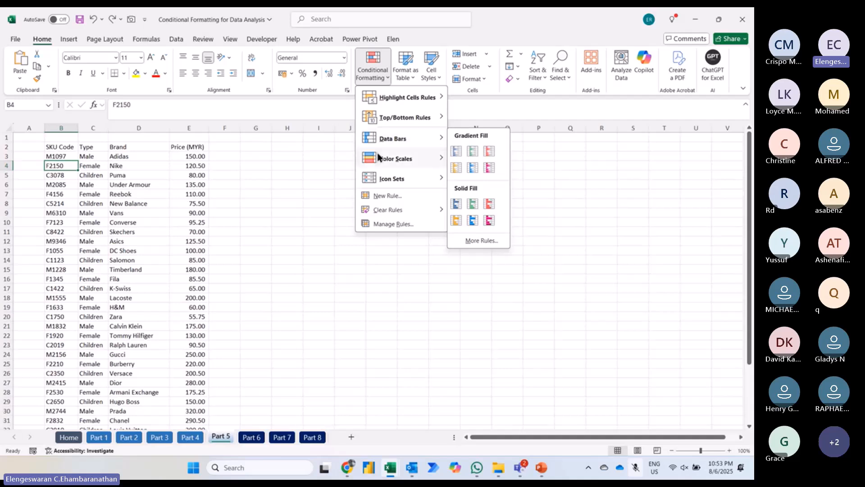
mouse_move(378, 157)
mouse_move(381, 179)
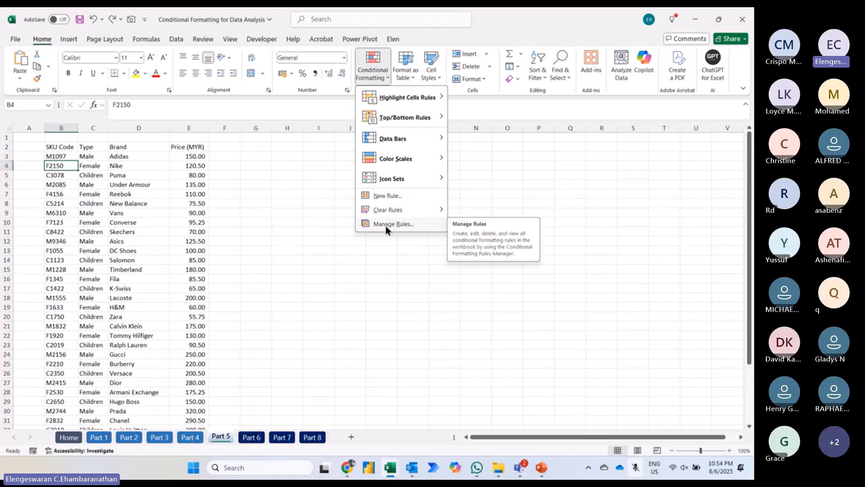
mouse_move(381, 213)
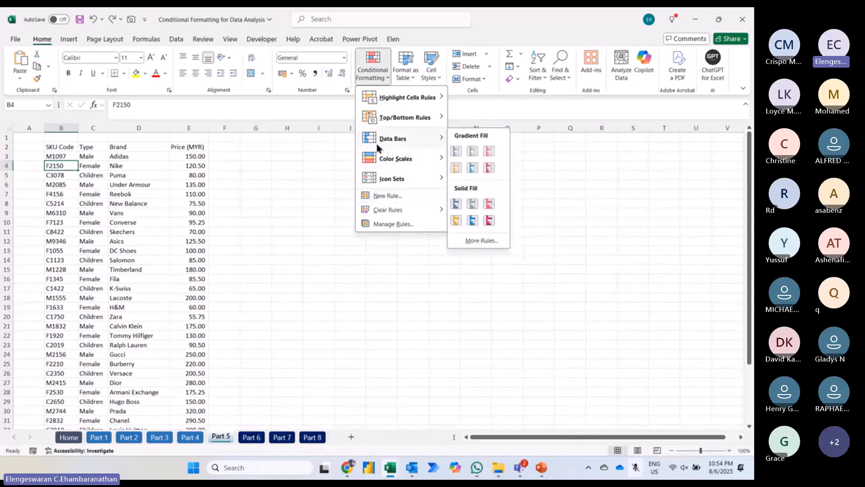
click(220, 140)
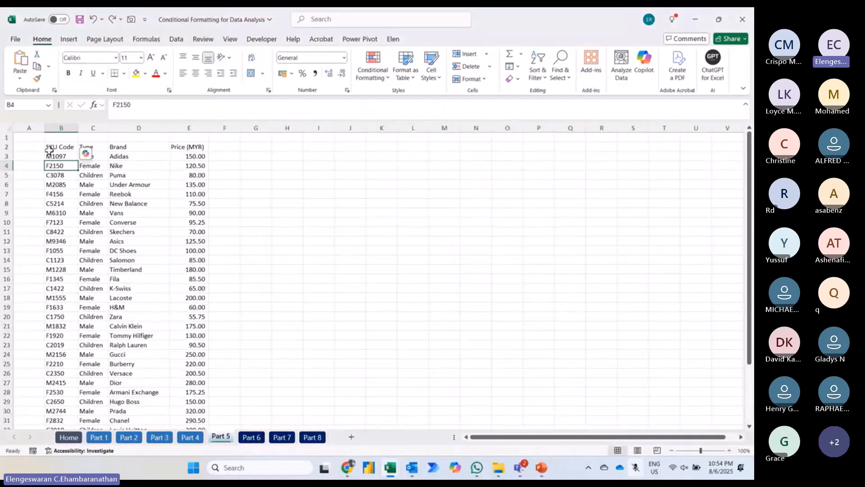
click(65, 193)
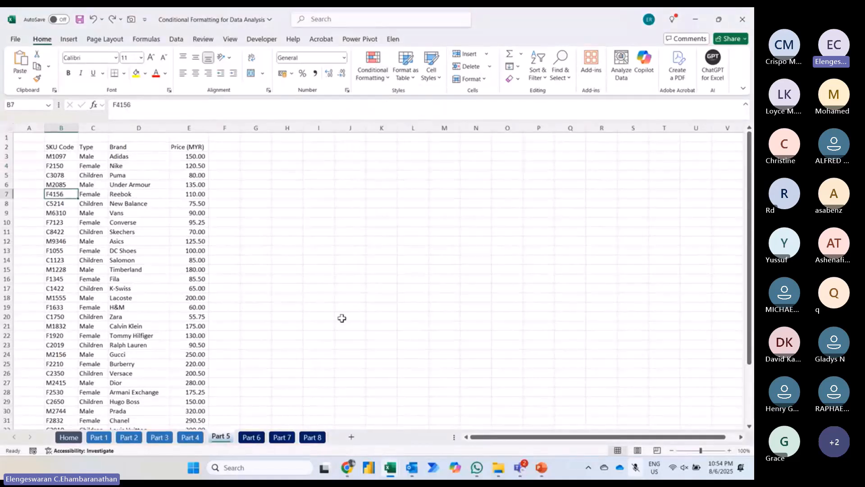
click(728, 450)
click(728, 450)
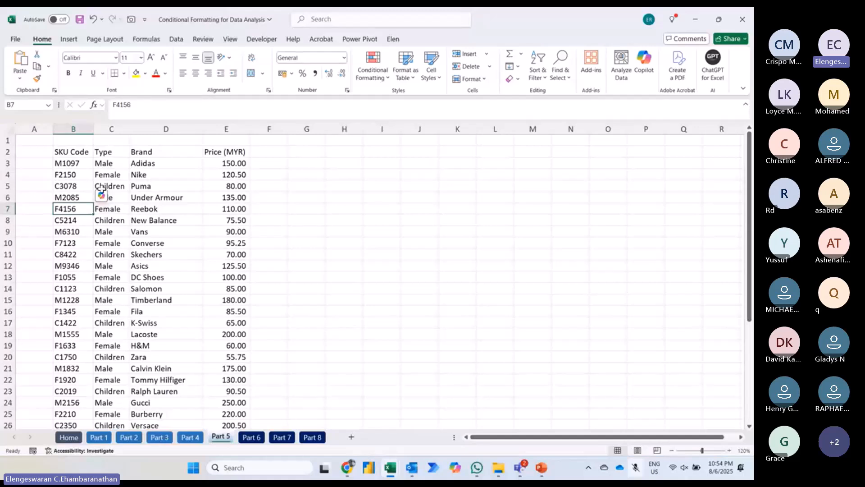
click(73, 164)
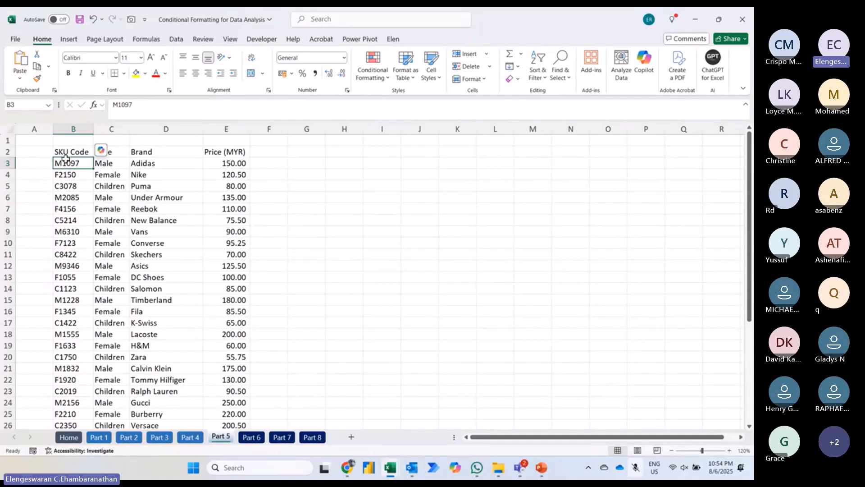
click(106, 185)
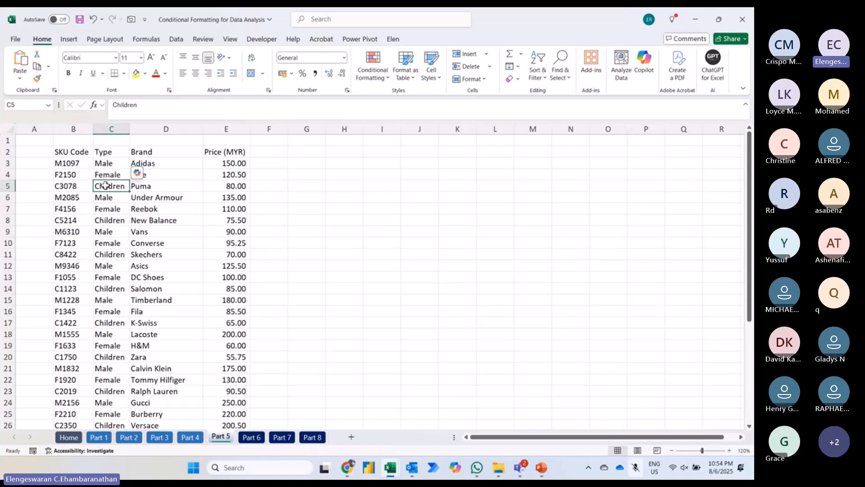
click(167, 163)
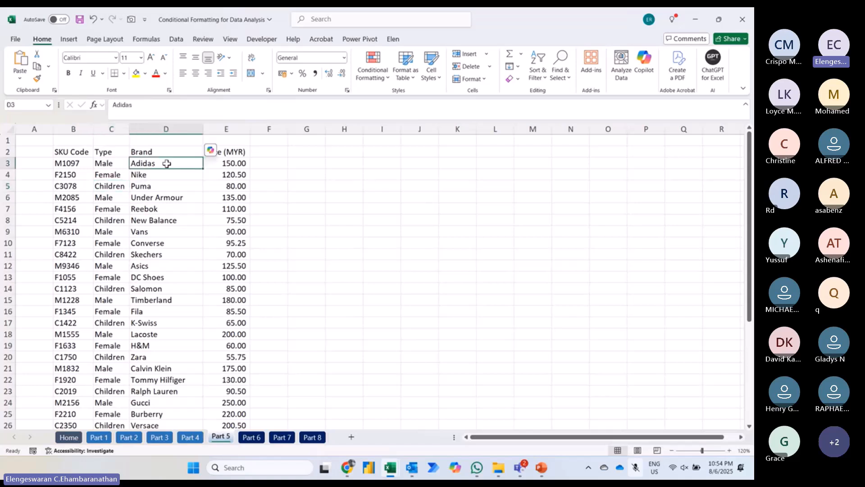
click(236, 185)
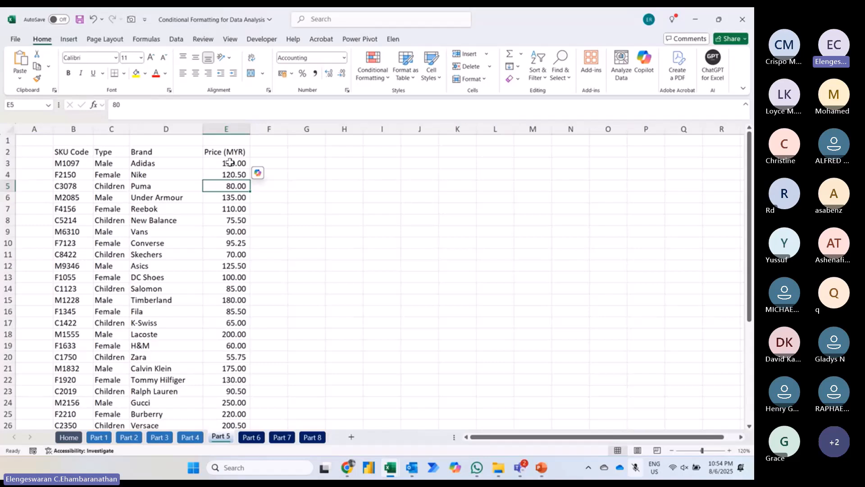
Step: Copy all the Price (MYR) values from E3:E38 into the adjacent empty column, starting at F3
click(230, 162)
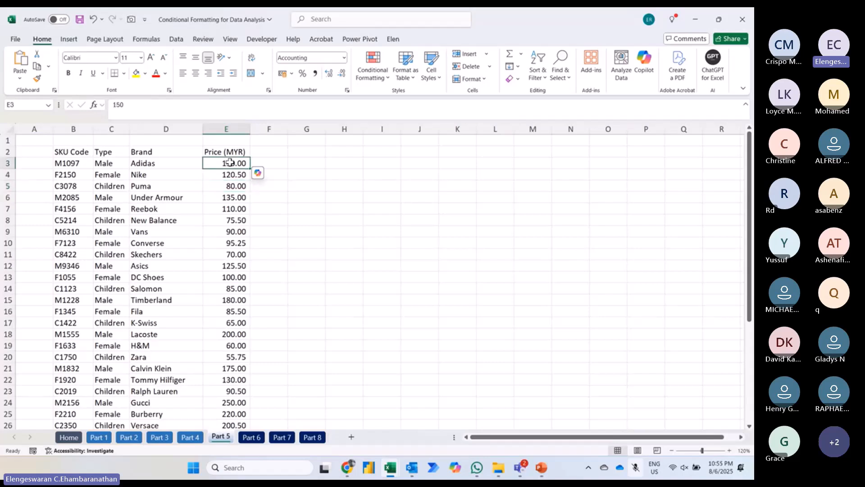
key(ctrl+shift+Down)
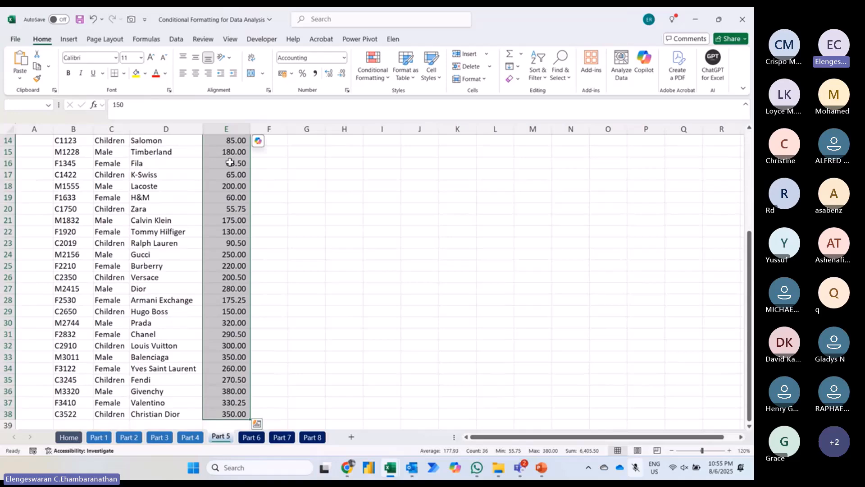
key(ctrl+c)
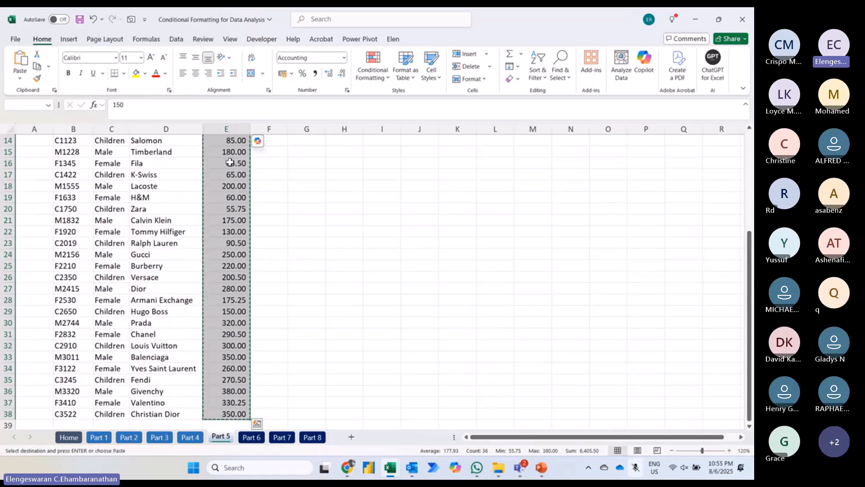
key(Up)
key(Down)
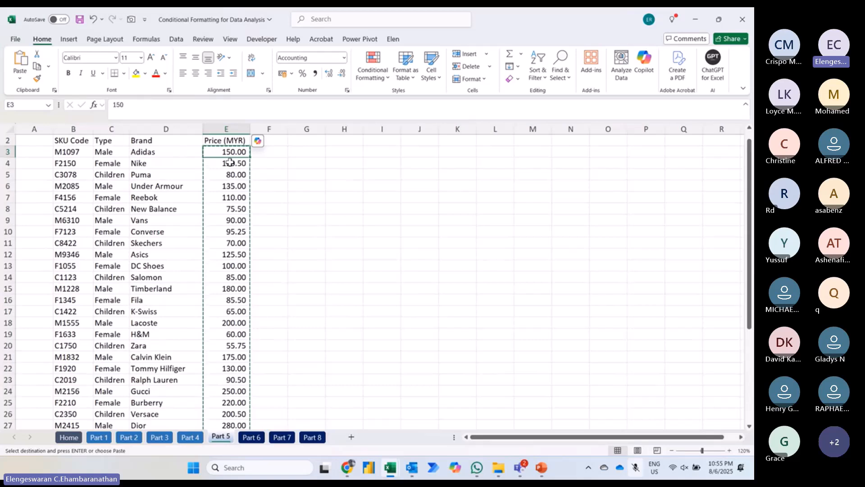
key(ctrl+shift+Down)
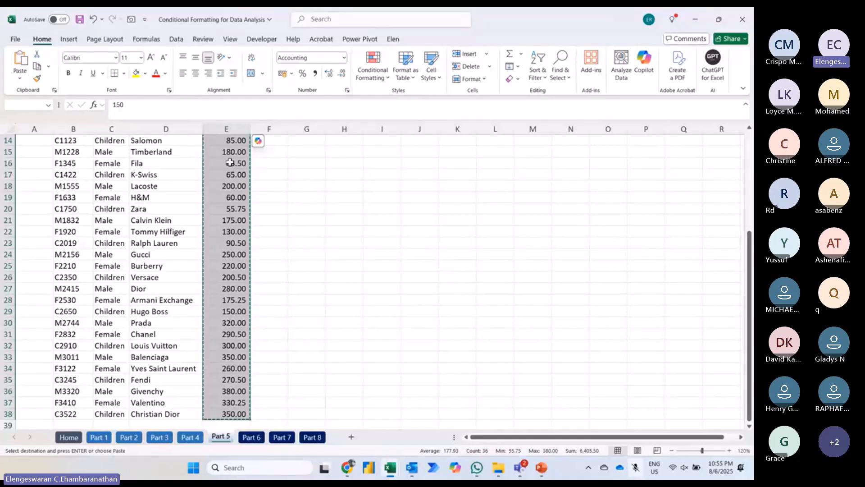
key(Right)
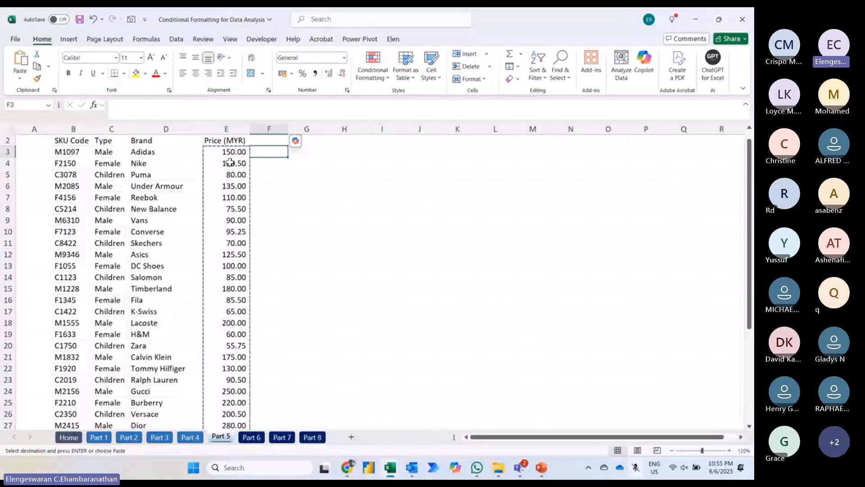
key(ctrl+v)
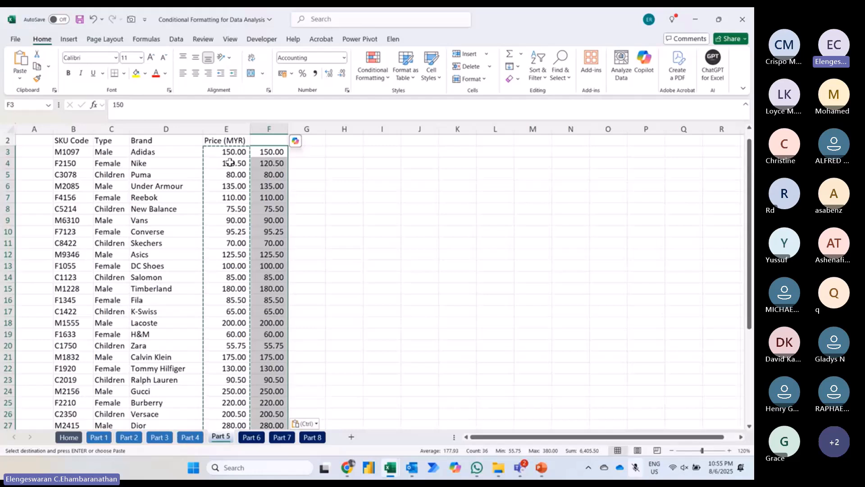
Step: Apply solid-fill light blue data bars to the copied prices in column F
click(366, 79)
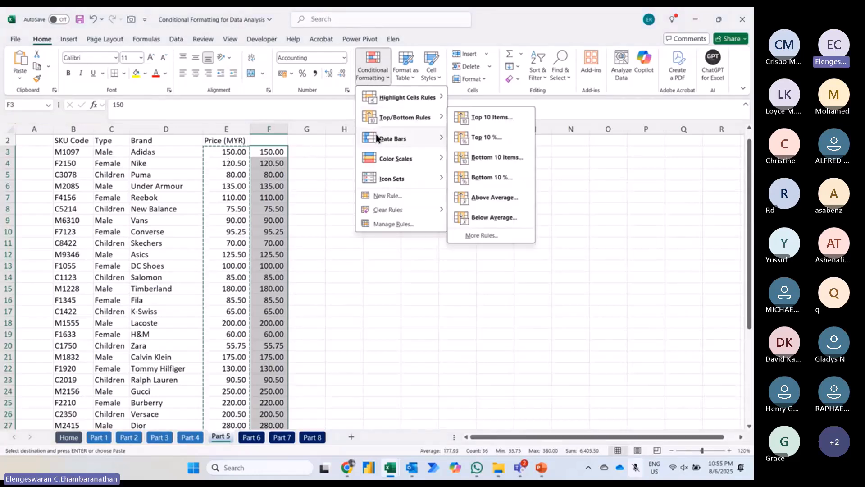
mouse_move(376, 138)
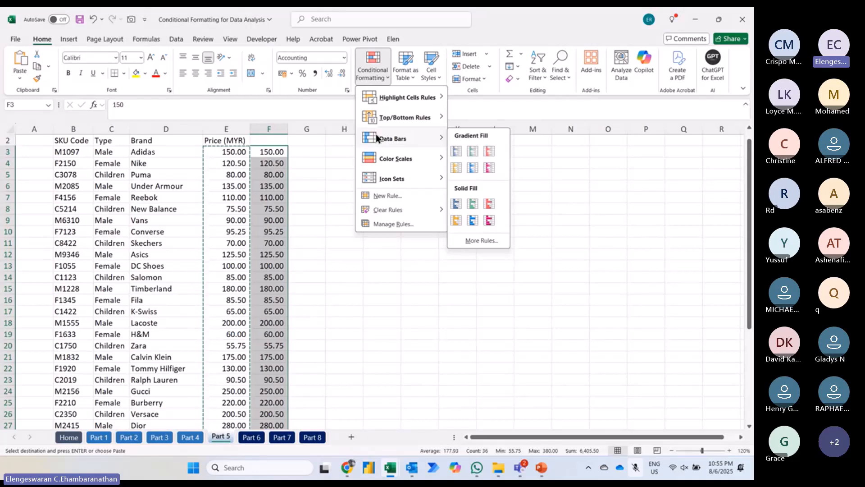
click(473, 221)
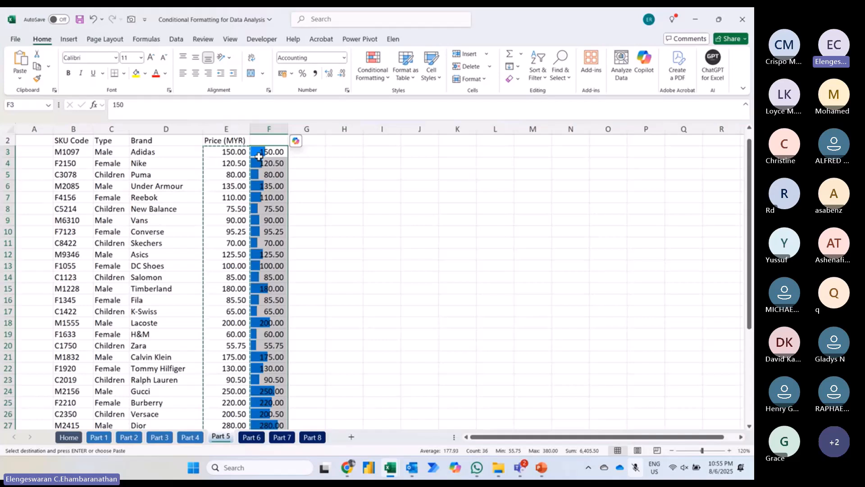
click(384, 219)
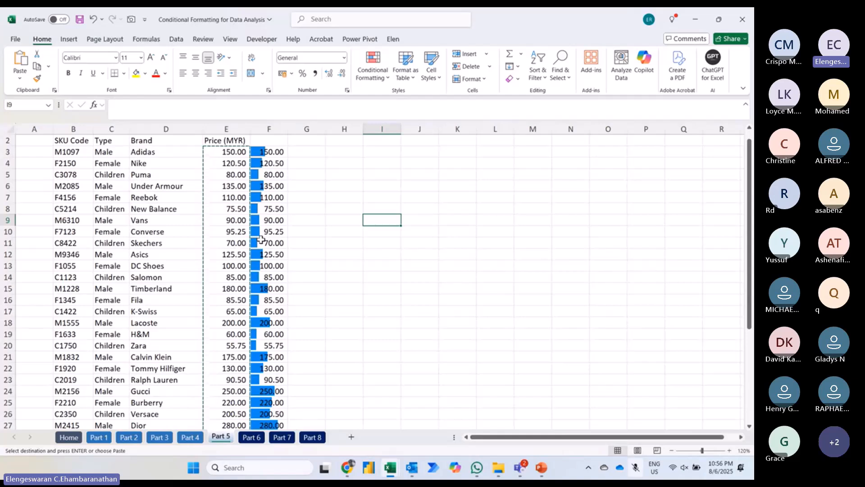
Step: Edit the data bar rule on F3:F38 to show the bars only, with a dark blue fill
click(268, 152)
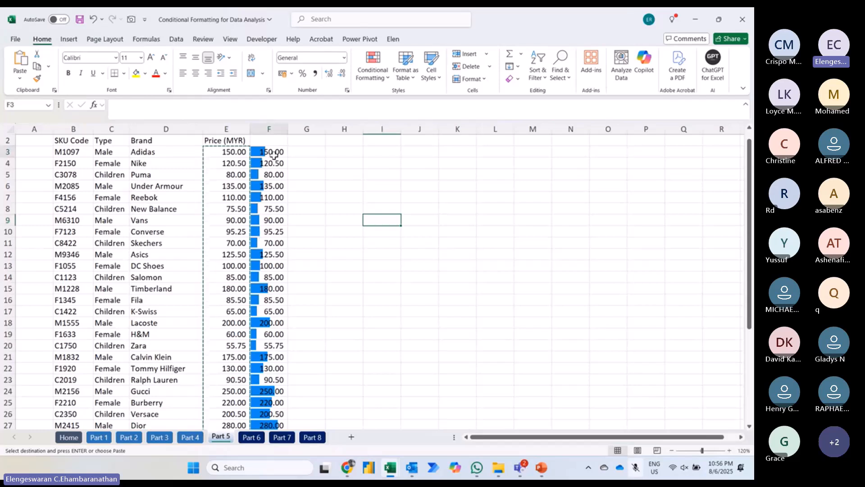
key(ctrl+shift+Down)
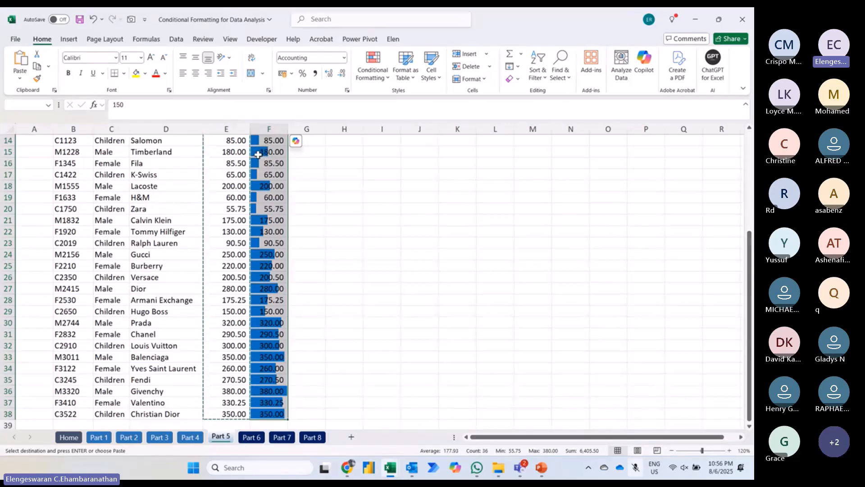
click(369, 76)
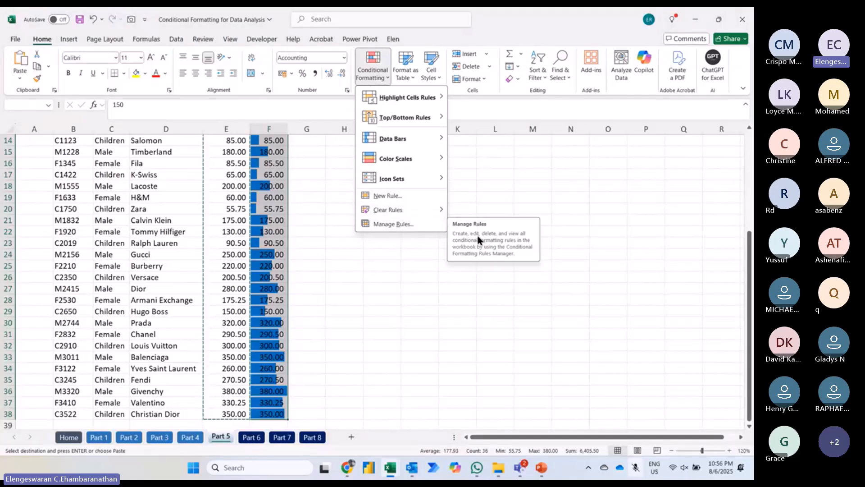
click(425, 224)
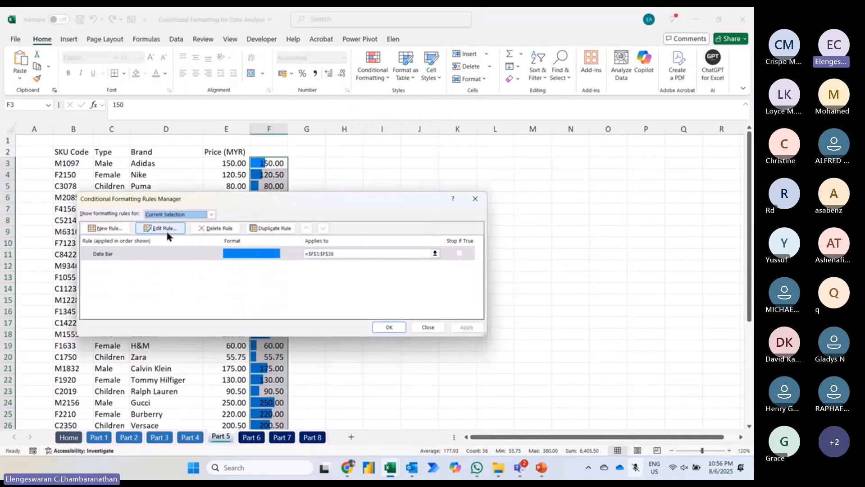
click(167, 231)
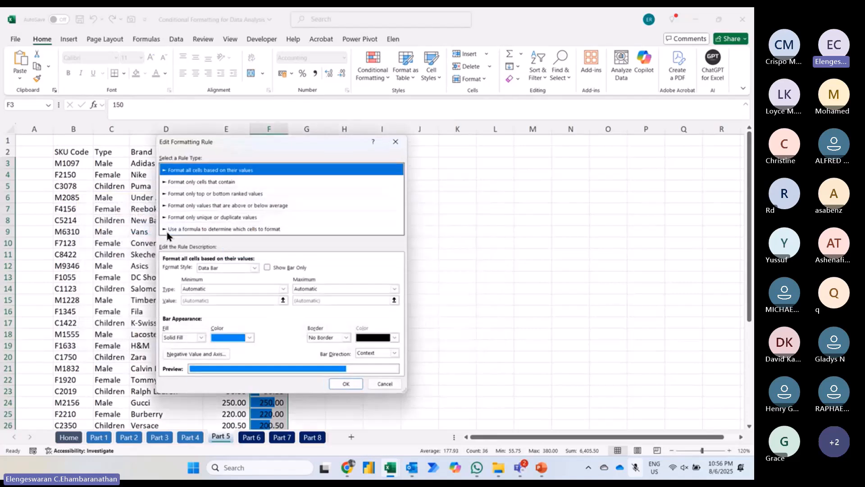
click(268, 267)
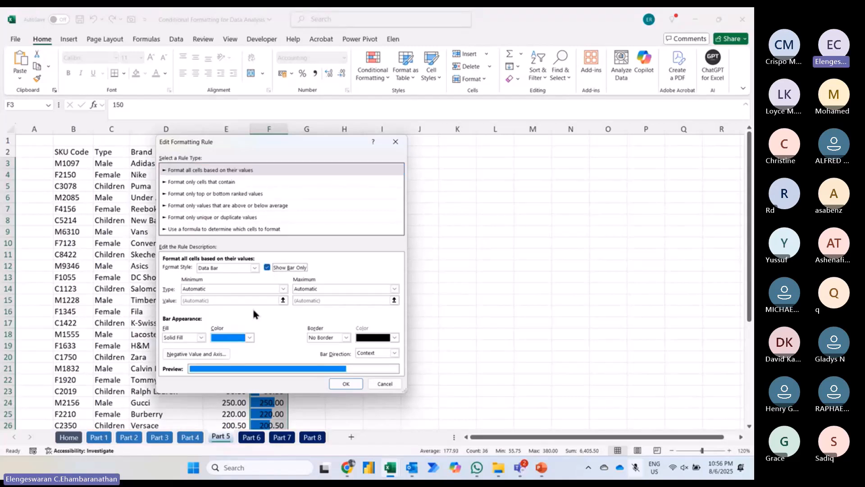
click(250, 338)
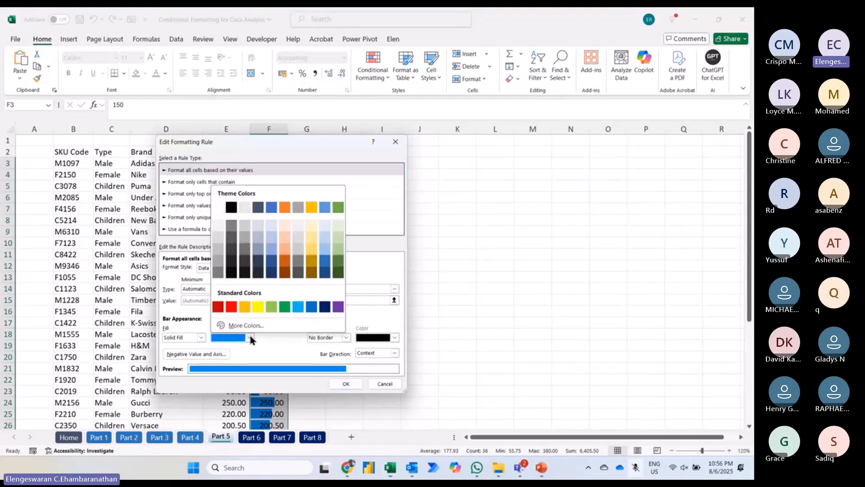
click(321, 306)
click(343, 383)
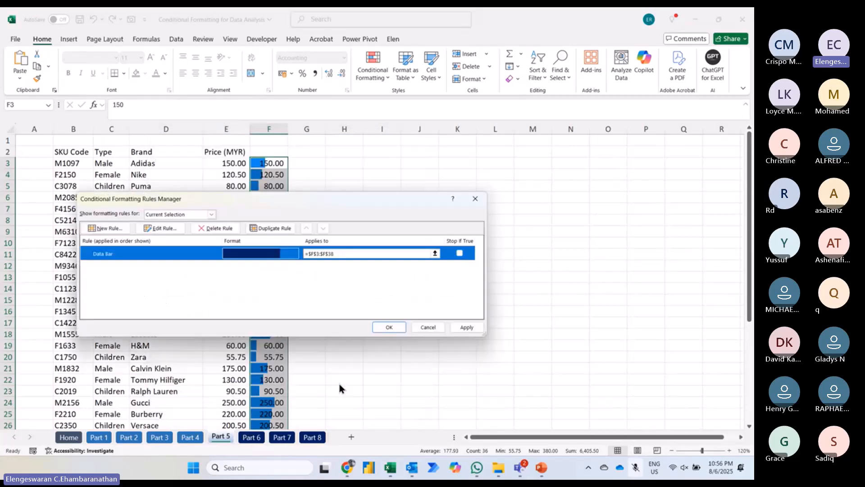
click(389, 325)
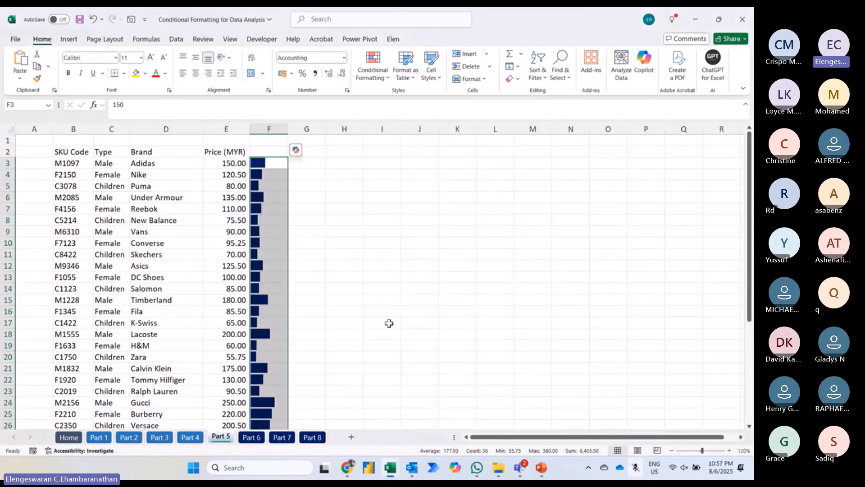
Step: Sort the SKU list from largest to smallest by the data bar values in column F
click(261, 233)
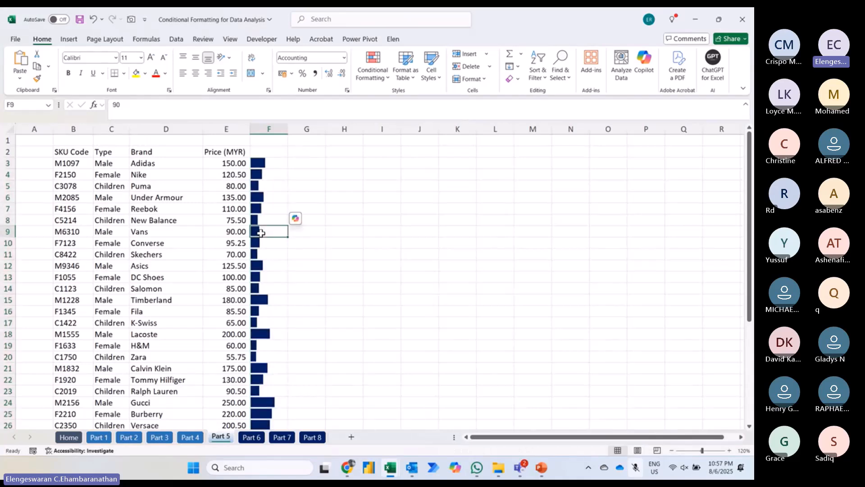
right_click(261, 233)
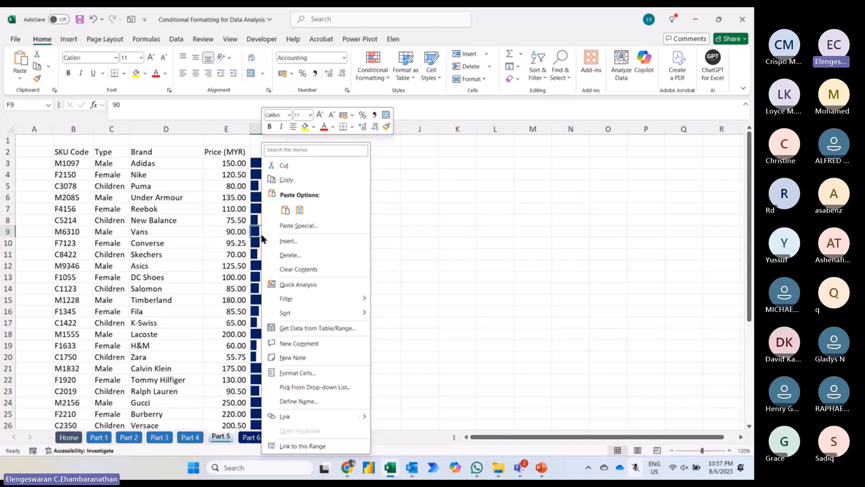
mouse_move(274, 313)
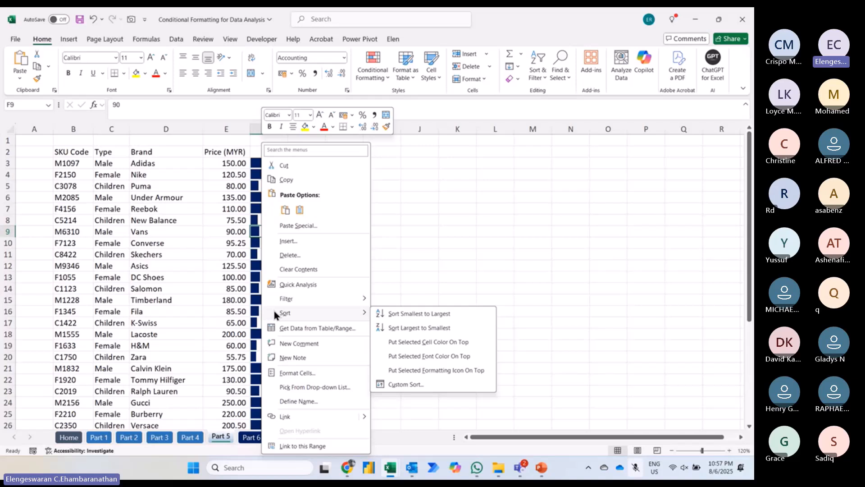
click(391, 329)
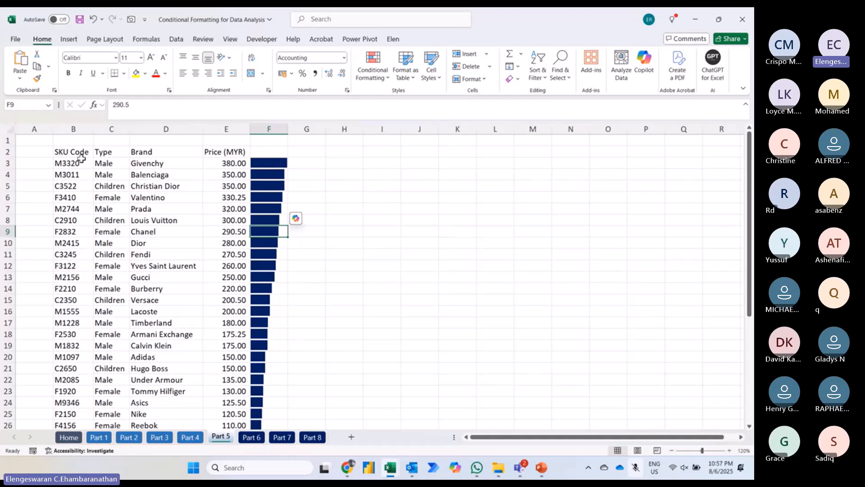
Step: Switch to the Part 6 sheet and select the entire insurance claims table, including its headers
key(ctrl+Page_Down)
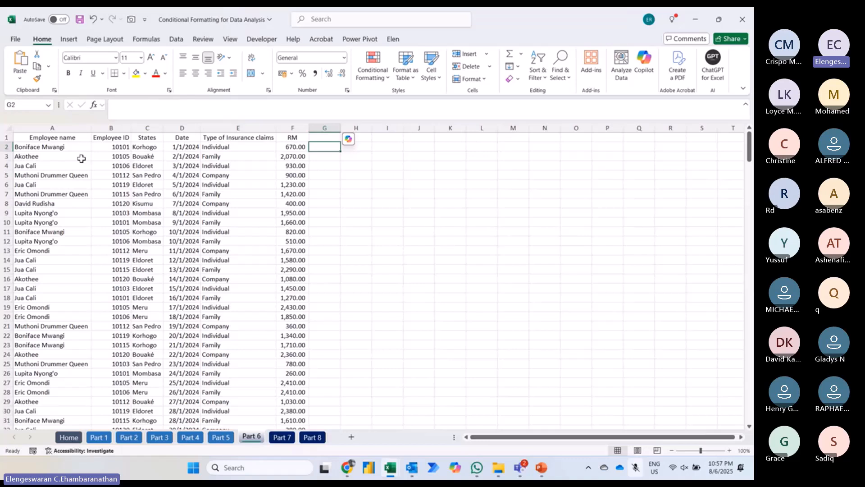
click(67, 41)
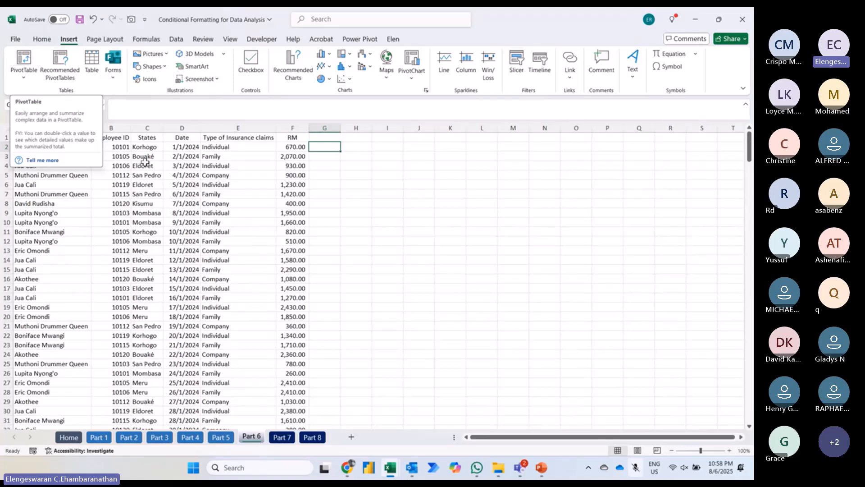
click(188, 173)
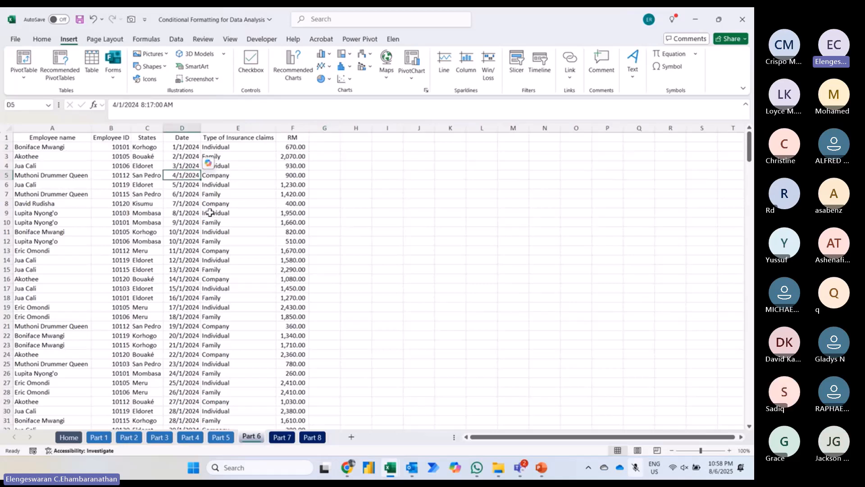
key(ctrl+a)
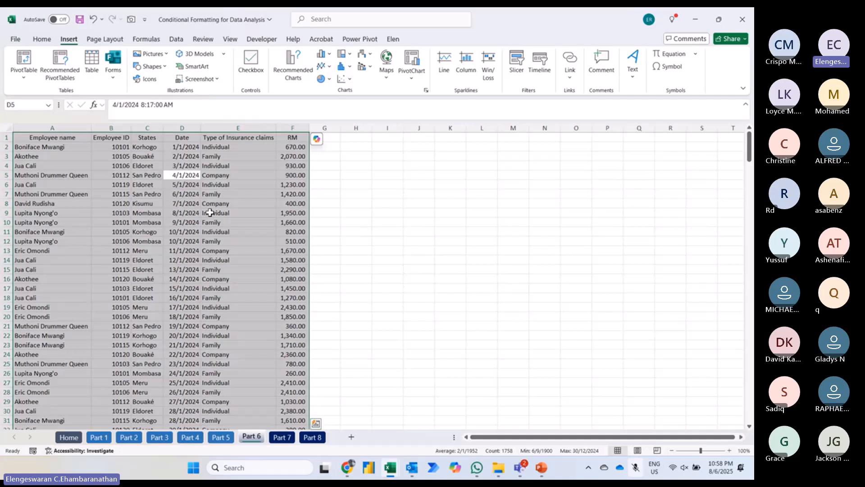
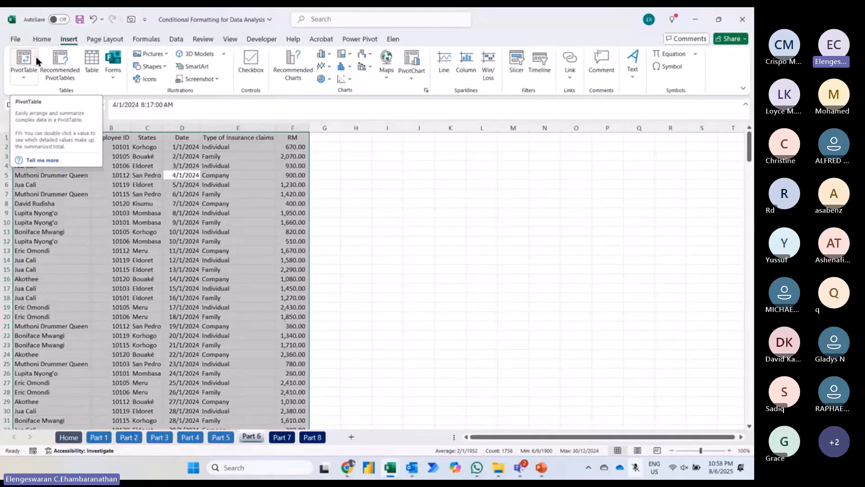
Step: Create a PivotTable on a new worksheet from the selected claims table and sum the RM field as its values
click(22, 60)
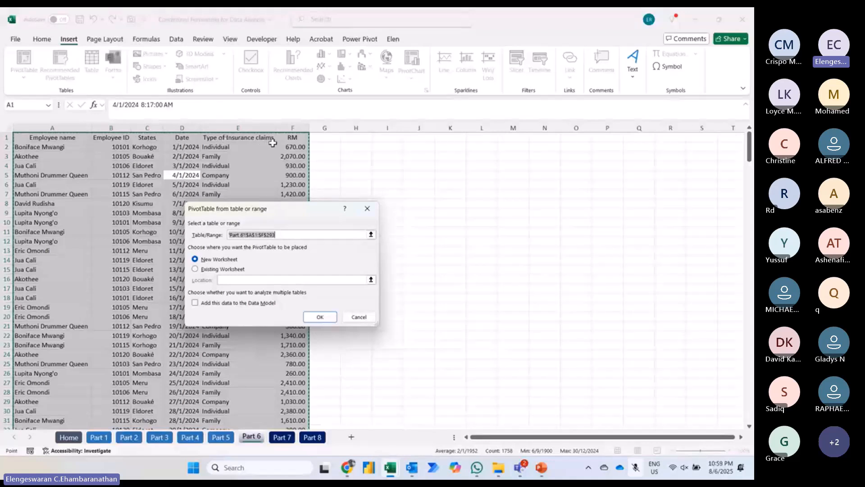
click(319, 316)
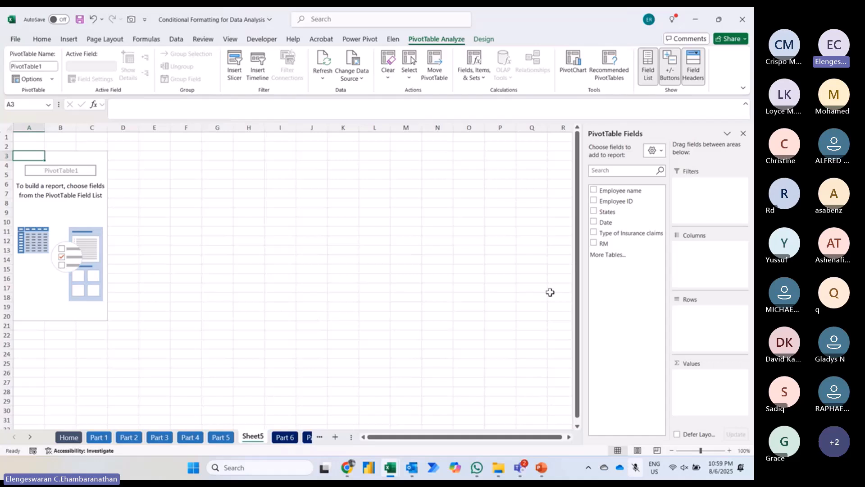
click(593, 244)
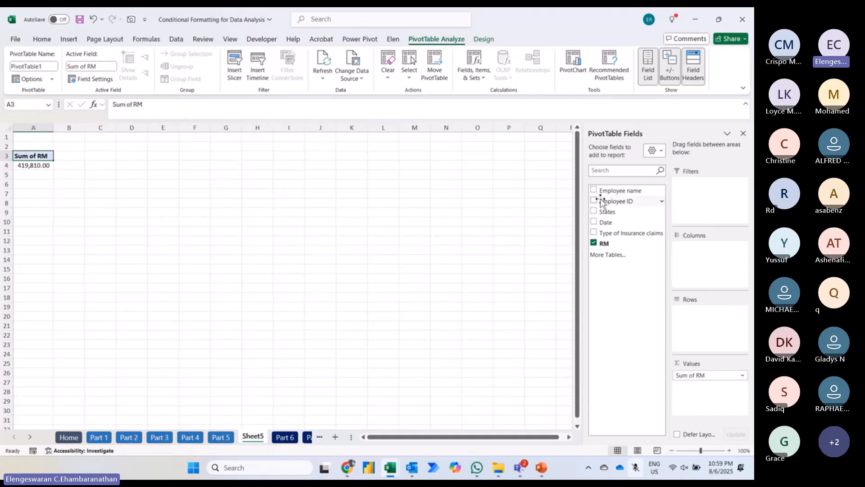
Step: Try breaking down the RM sum by States and by Employee name, removing each field again
click(594, 212)
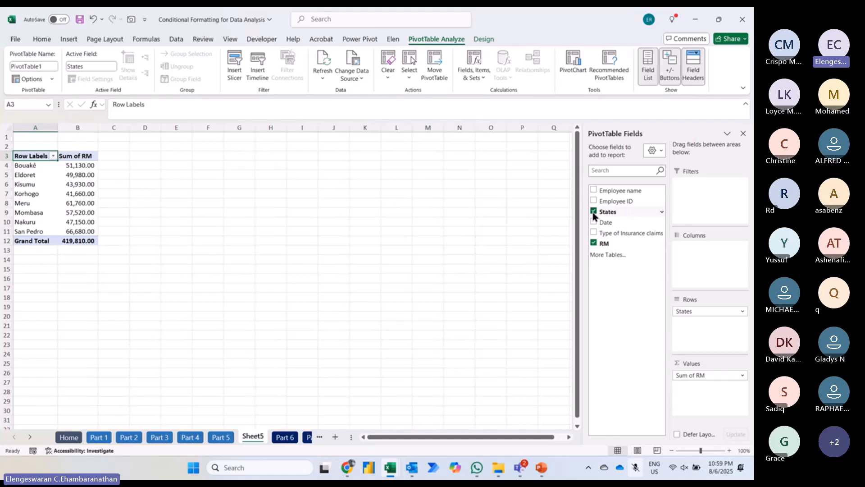
click(593, 211)
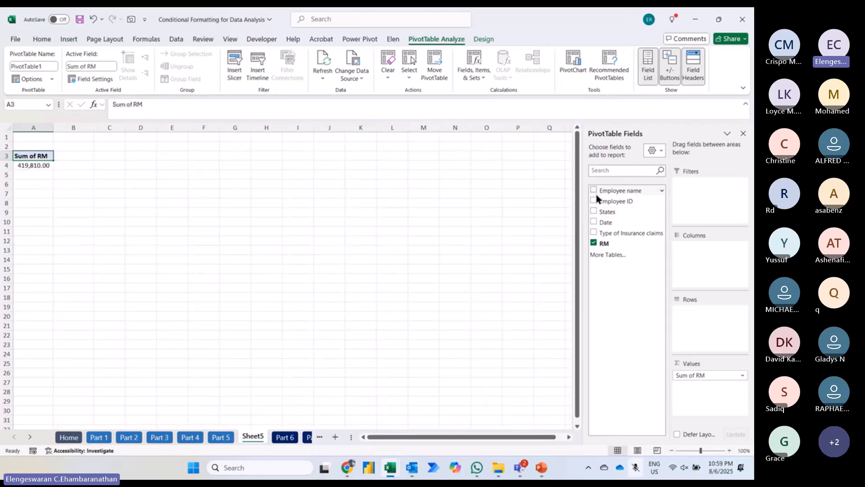
click(594, 190)
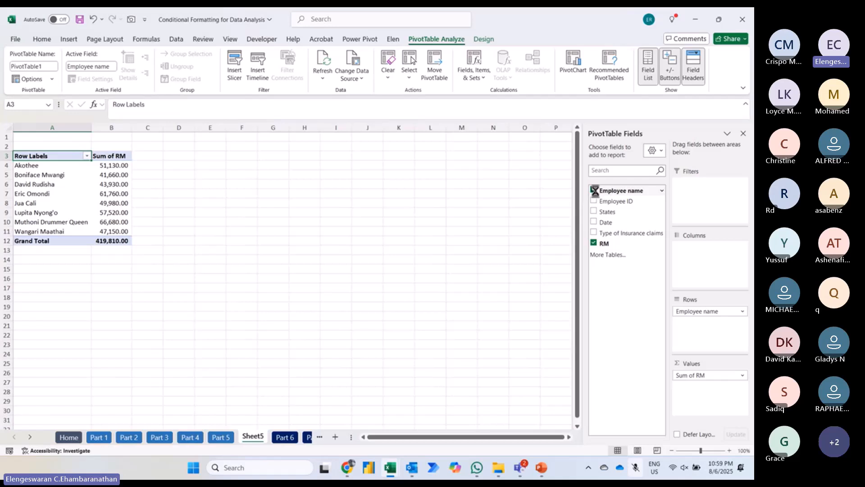
click(594, 190)
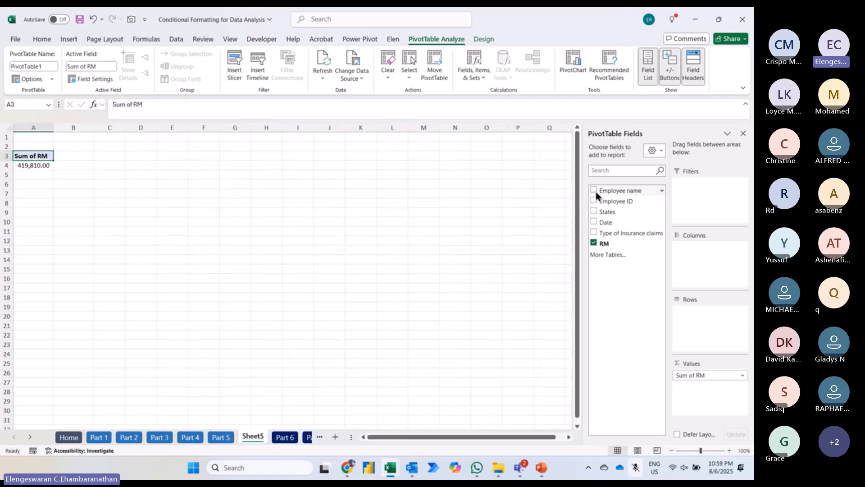
Step: Add the Date field to the pivot table's rows, check the source dates on Part 6, and return to the pivot sheet
click(594, 222)
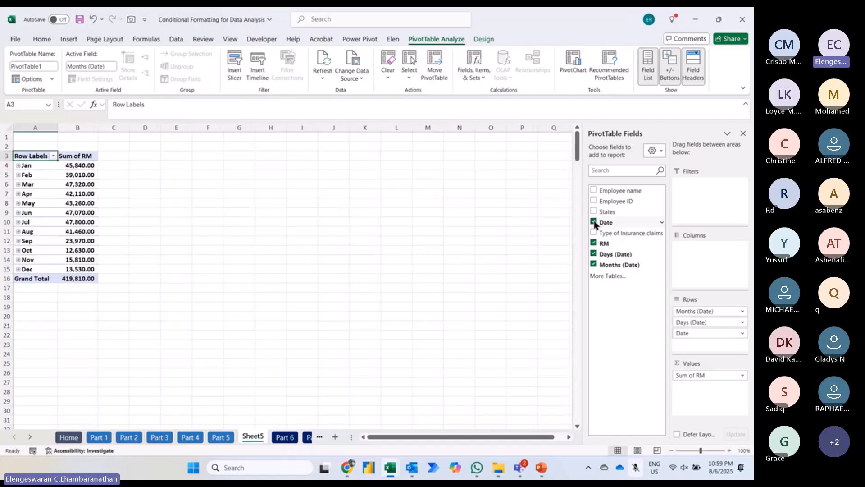
click(295, 440)
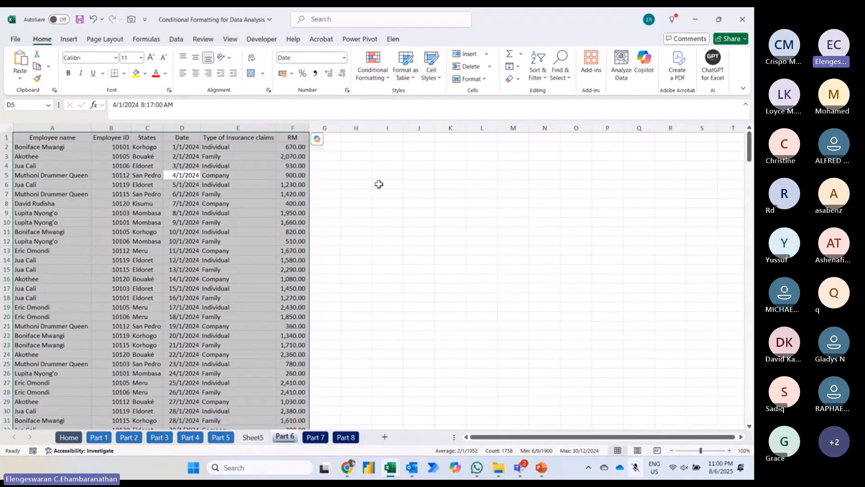
scroll(218, 256, down, 8)
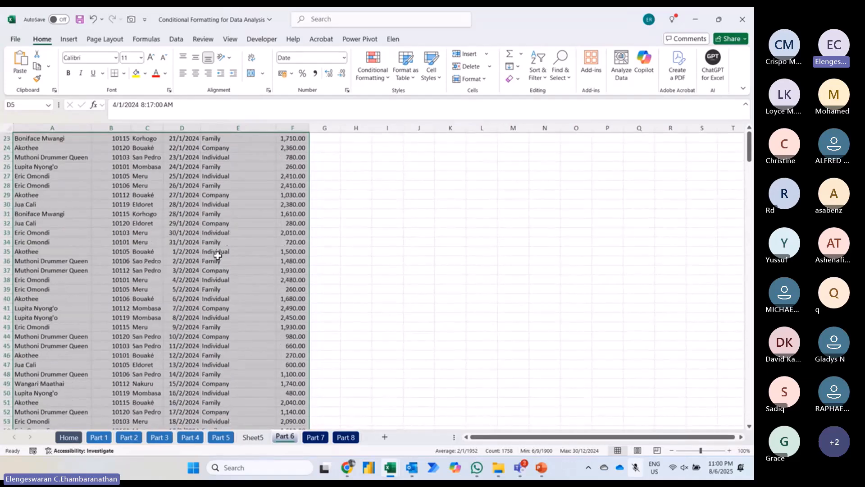
scroll(219, 256, up, 8)
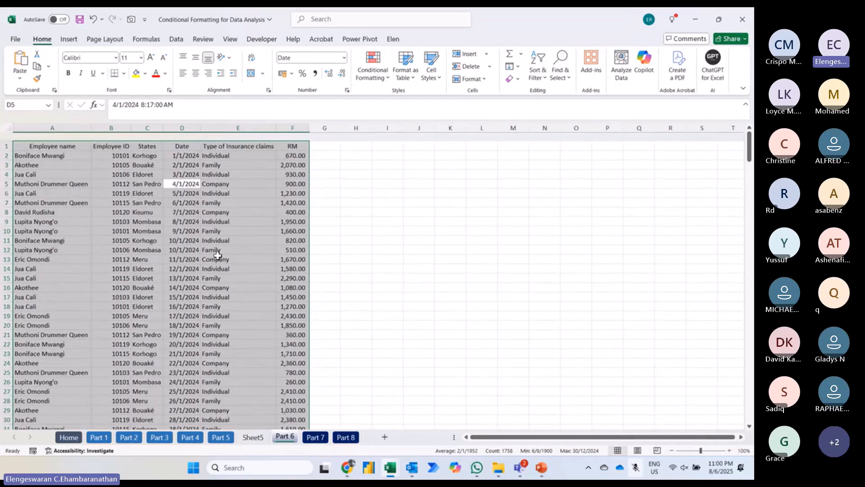
click(256, 437)
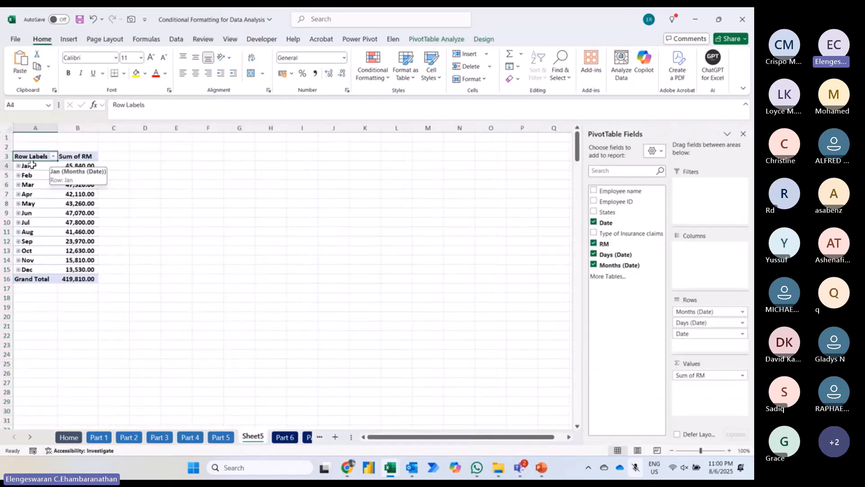
Step: Regroup the pivot table's month rows by Quarters only, deselecting Days and Months
click(31, 164)
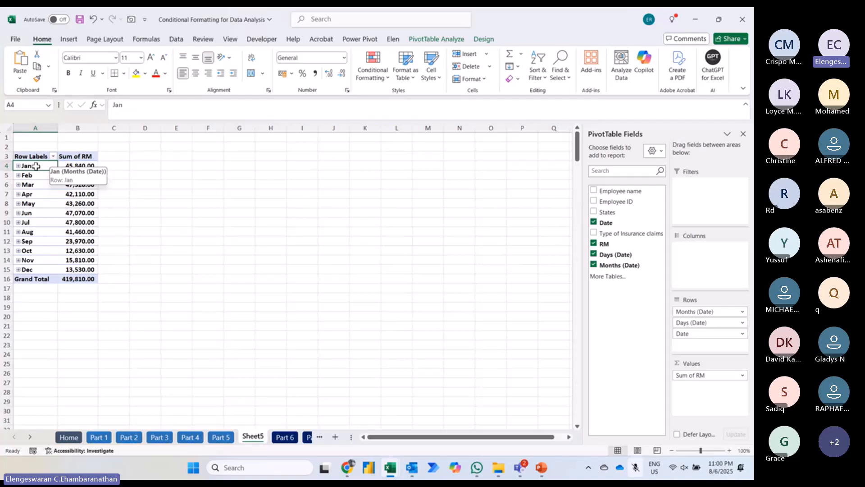
right_click(38, 169)
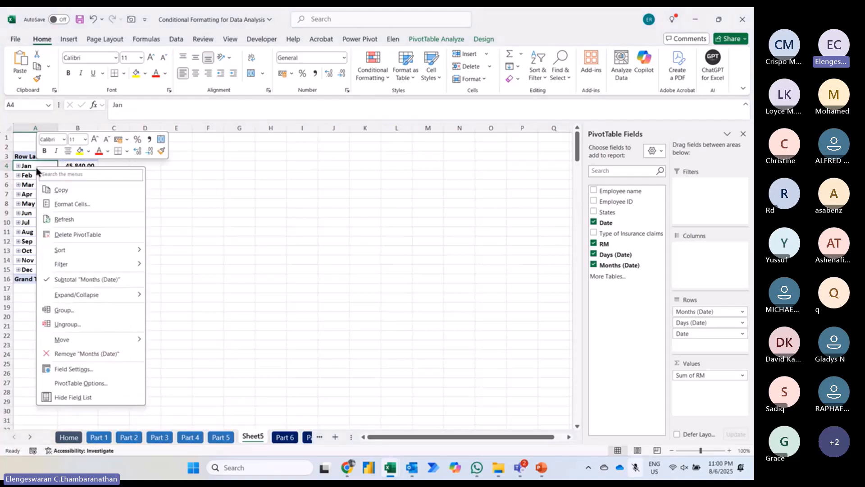
click(57, 313)
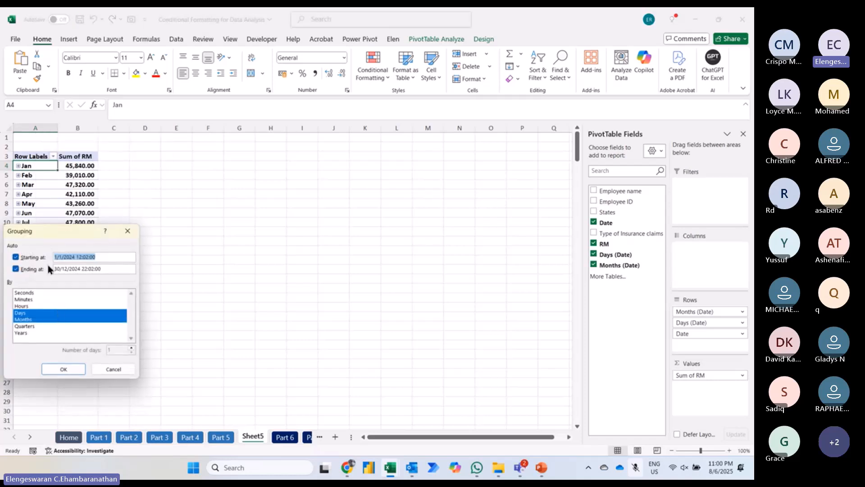
drag(55, 237, 168, 184)
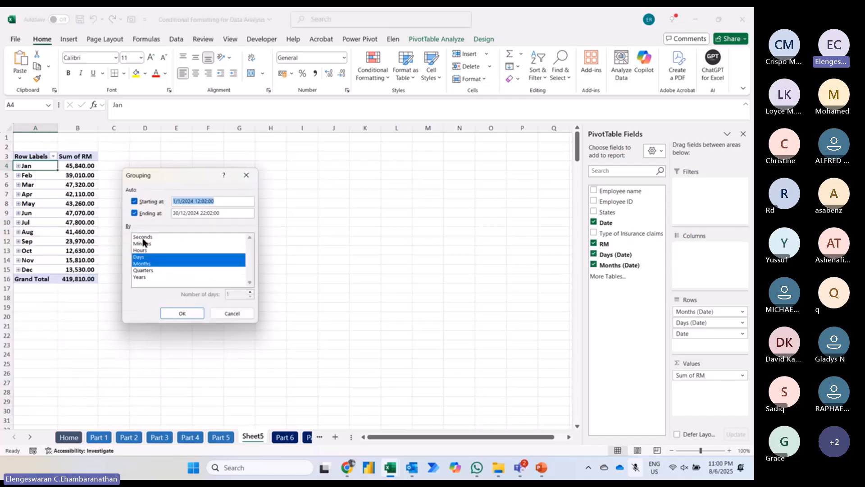
click(145, 256)
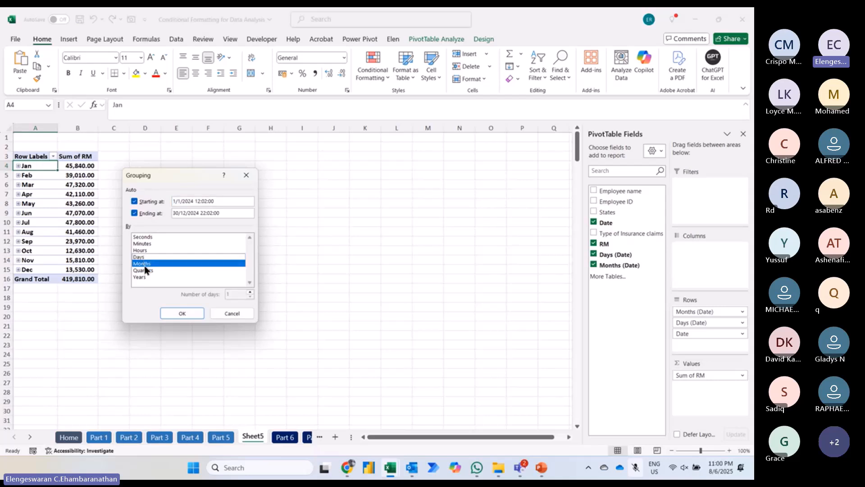
click(144, 265)
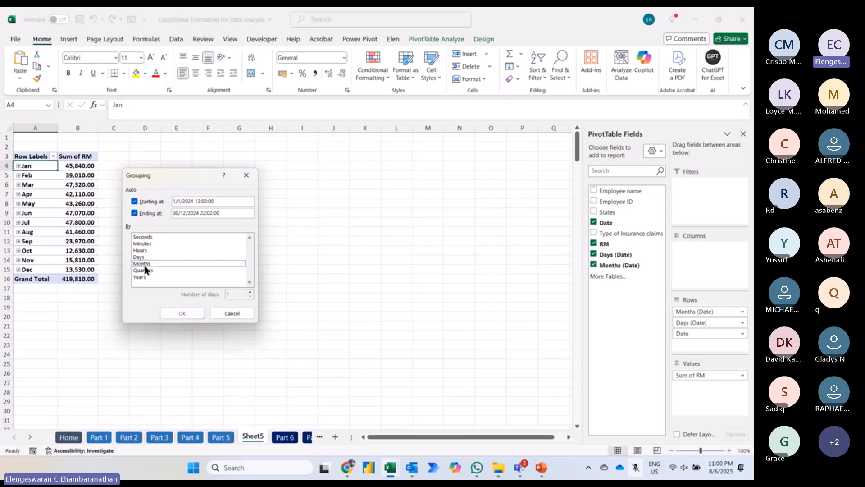
click(146, 271)
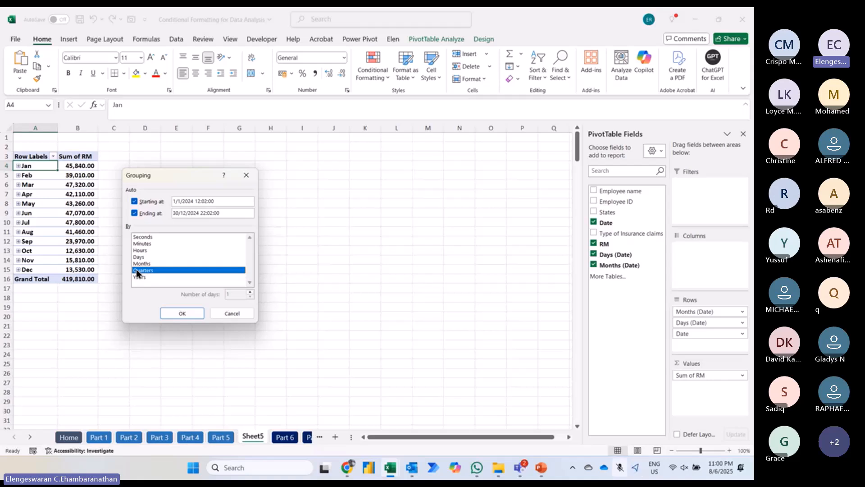
click(179, 314)
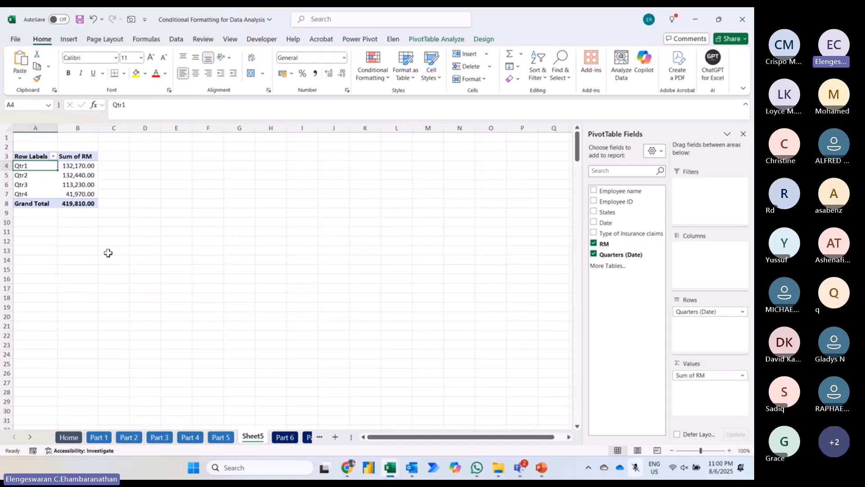
Step: Undo the quarterly grouping of the pivot table's dates
right_click(30, 166)
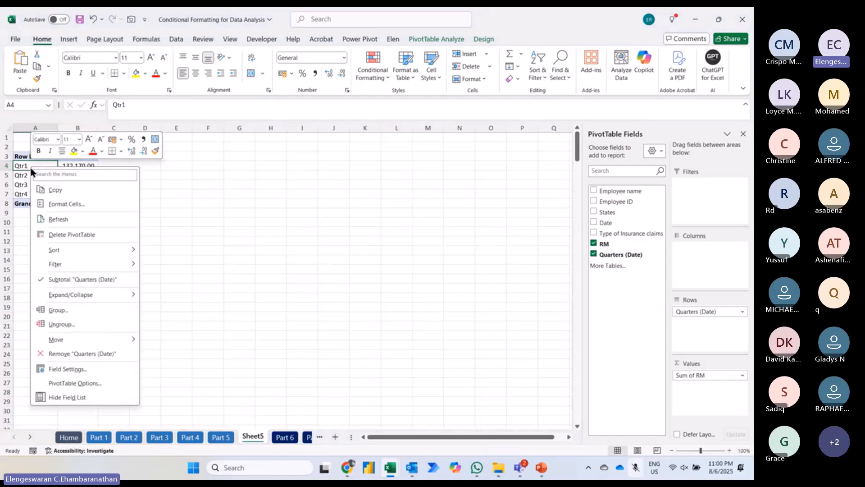
mouse_move(70, 256)
key(Escape)
key(Escape)
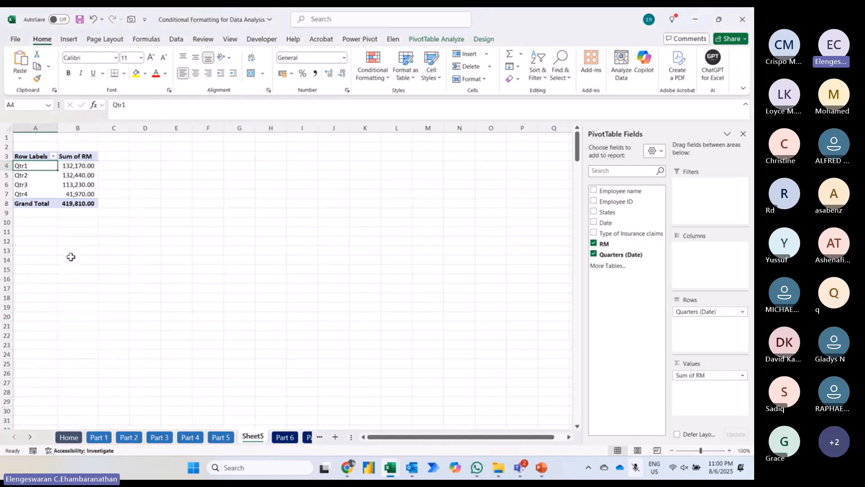
key(ctrl+z)
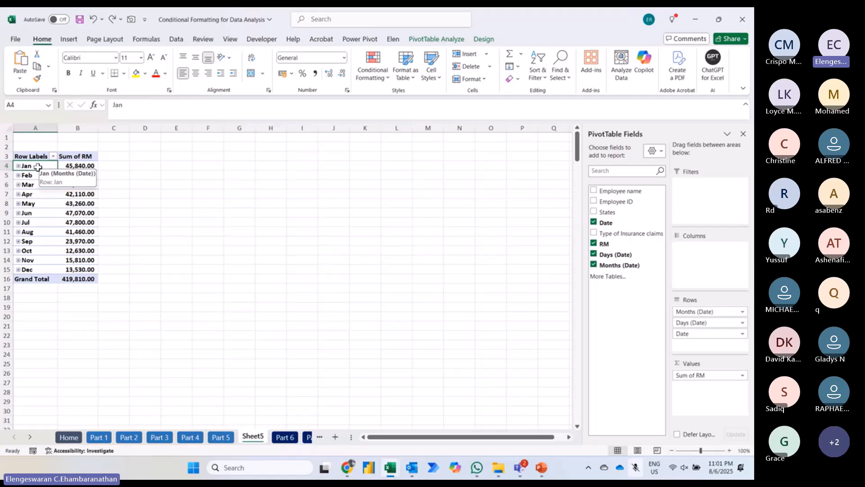
Step: Group the pivot table's dates by Quarters instead of Days and Months
right_click(36, 168)
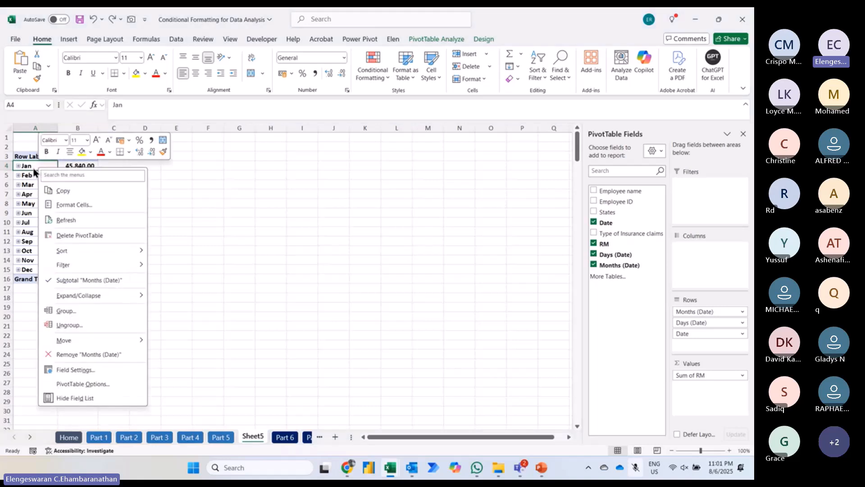
key(Escape)
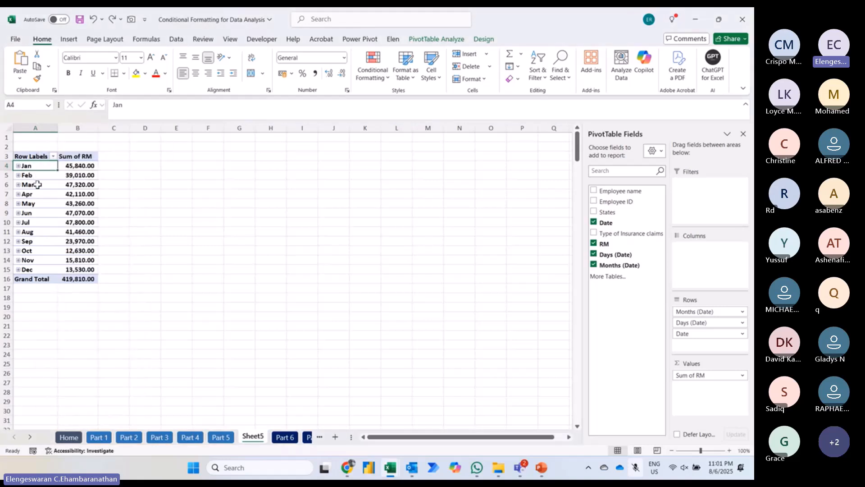
right_click(32, 223)
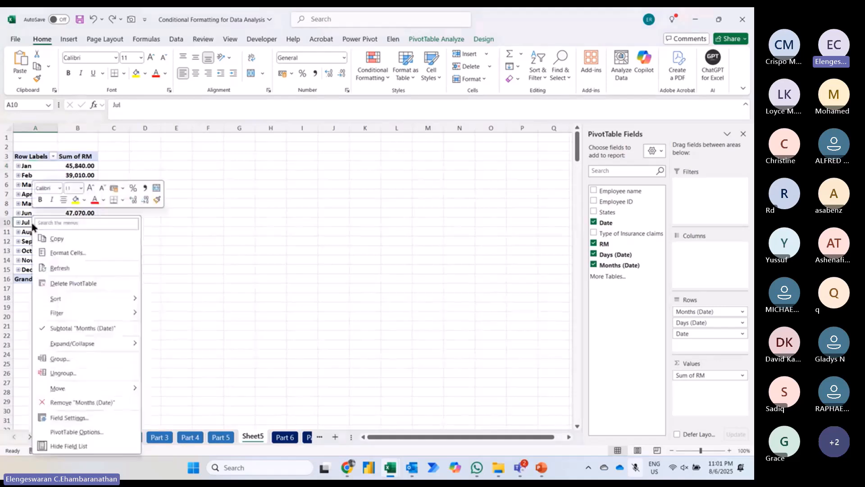
click(59, 359)
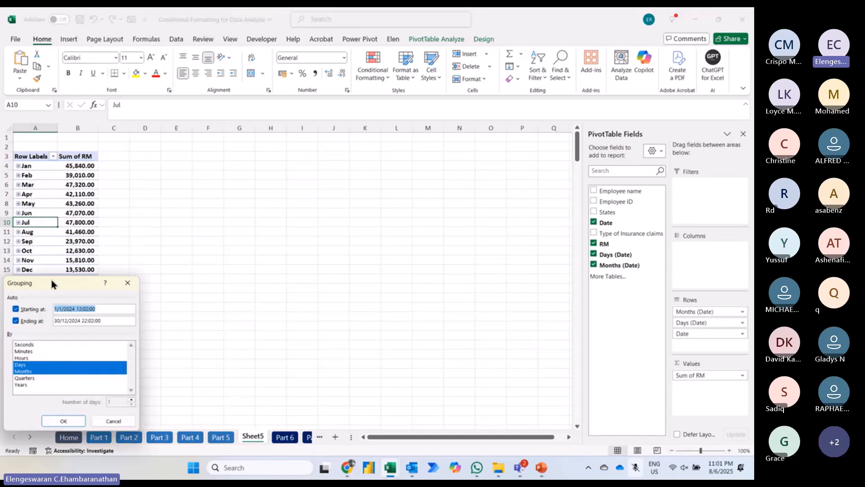
drag(51, 283, 218, 180)
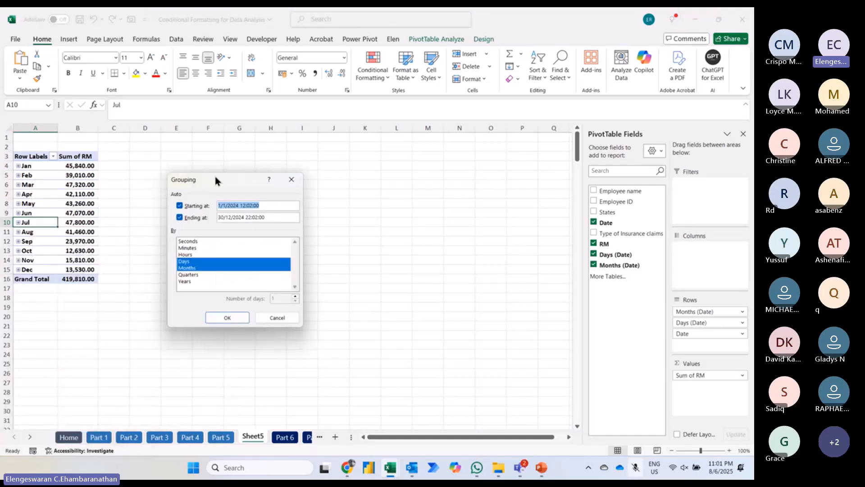
click(187, 269)
click(191, 263)
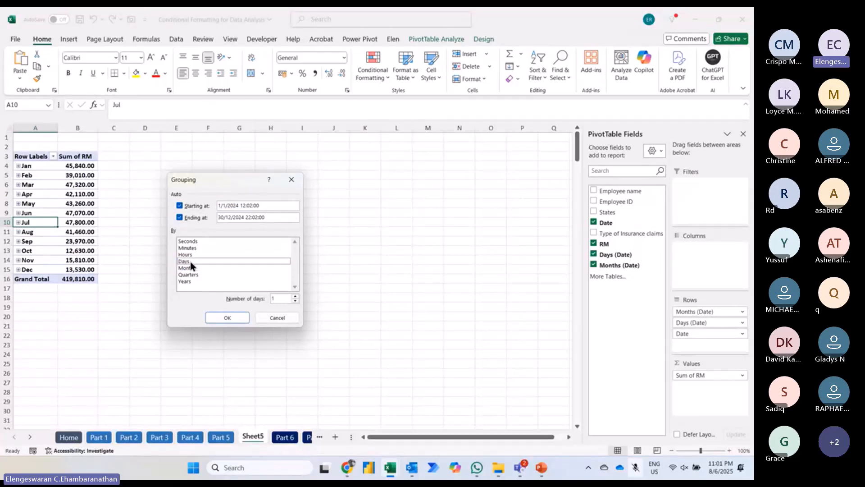
click(191, 274)
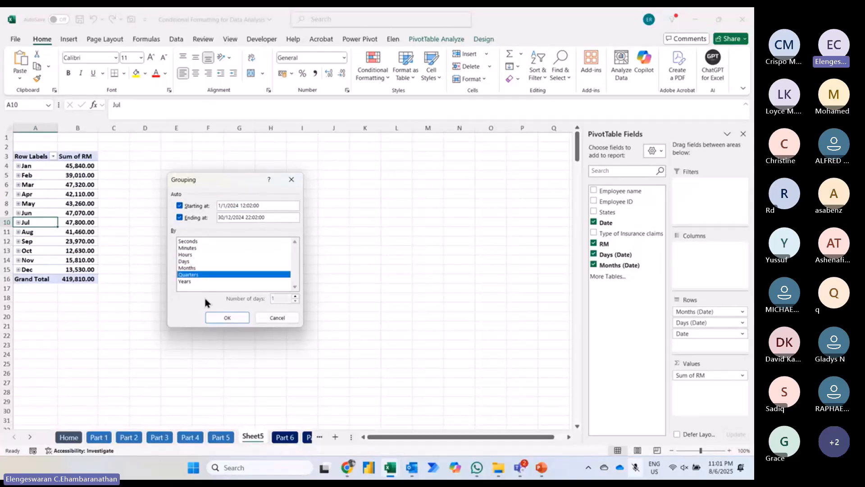
click(215, 315)
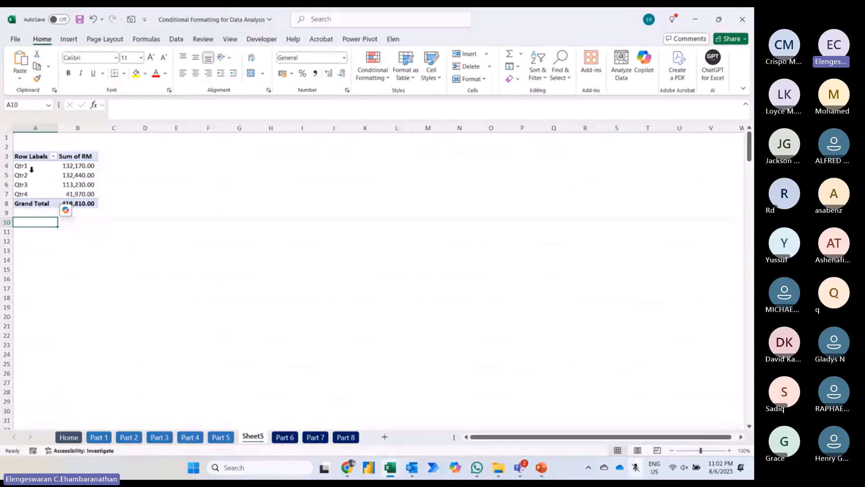
Step: Regroup the pivot table's quarter rows by Days only, with the number of days set to 7
click(22, 166)
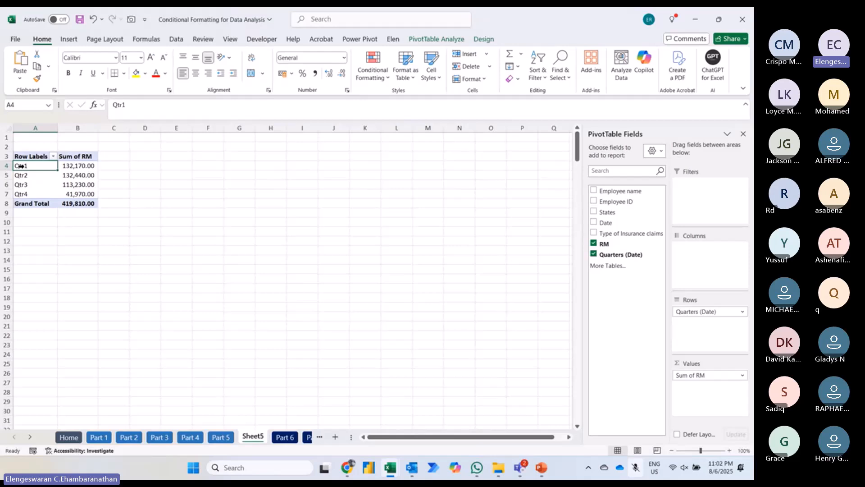
right_click(21, 166)
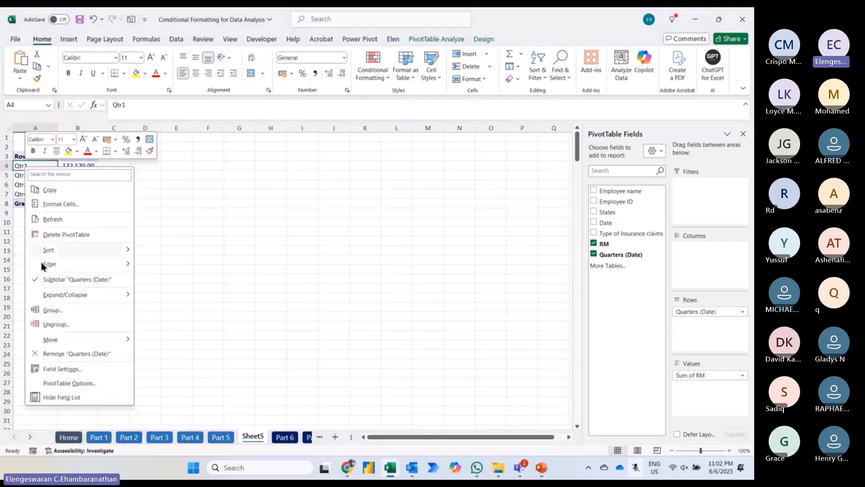
click(50, 310)
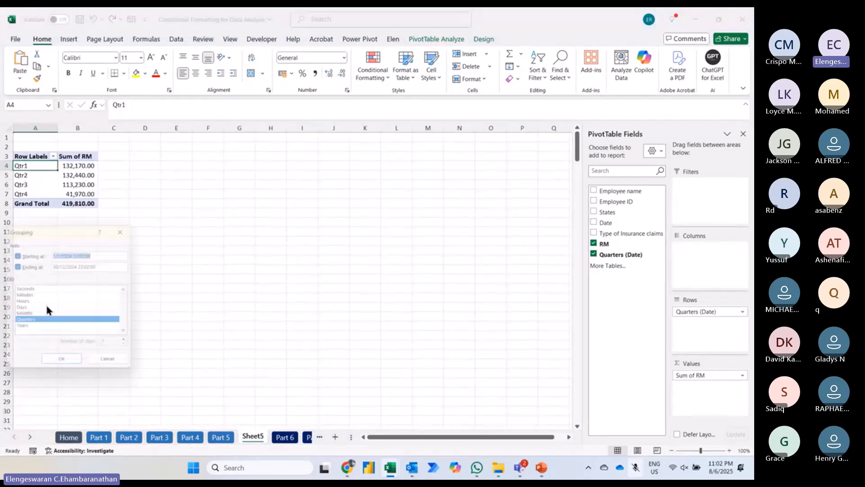
drag(60, 230, 189, 192)
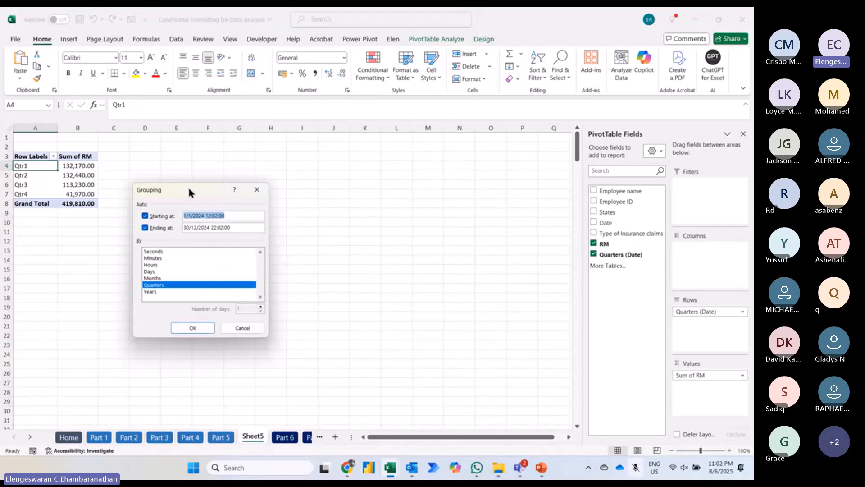
click(152, 285)
click(154, 273)
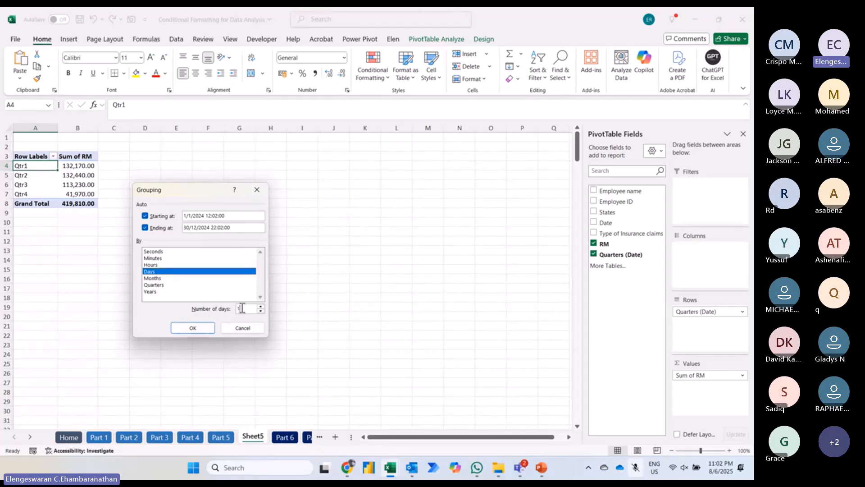
key(BackSpace)
text(7)
click(193, 328)
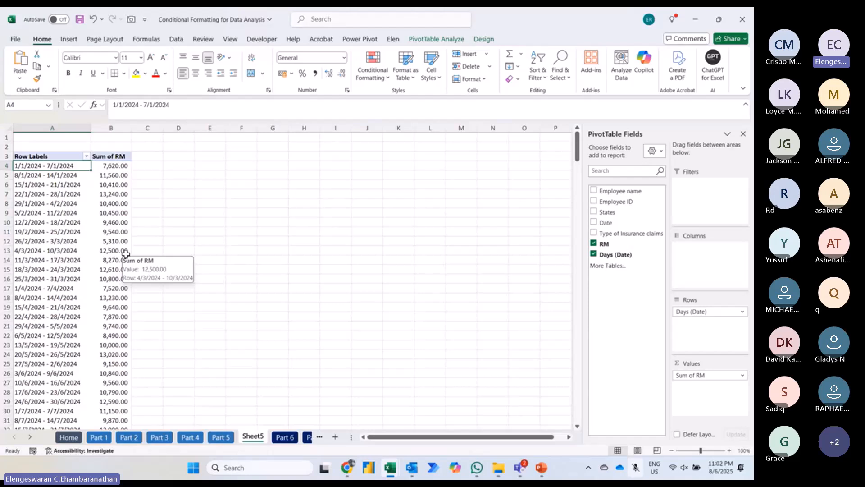
Step: Regroup the pivot table's weekly date rows by Months only, deselecting Days
right_click(67, 169)
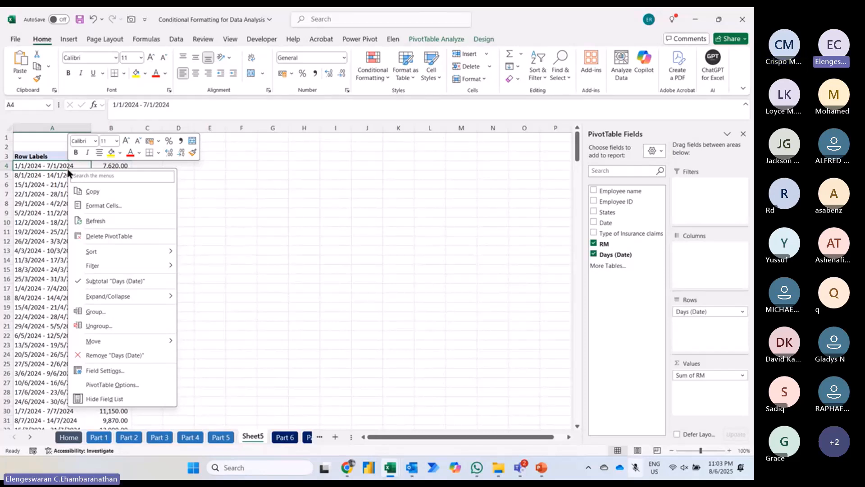
click(100, 311)
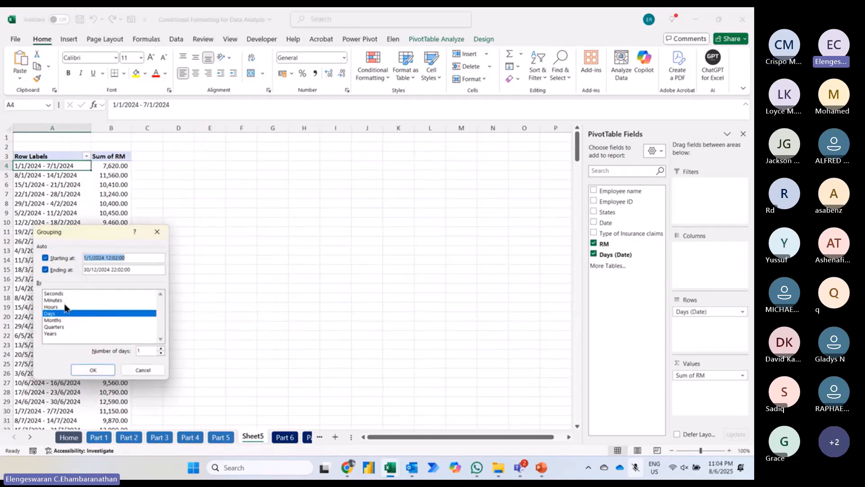
click(54, 320)
click(51, 313)
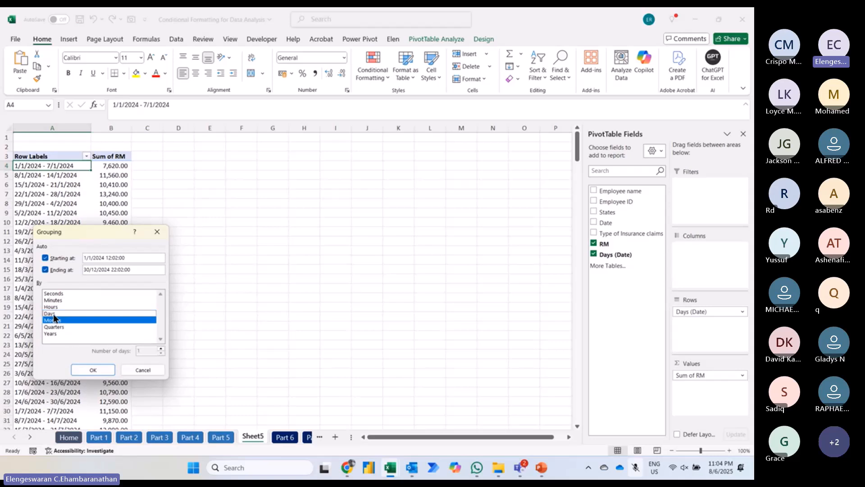
click(92, 369)
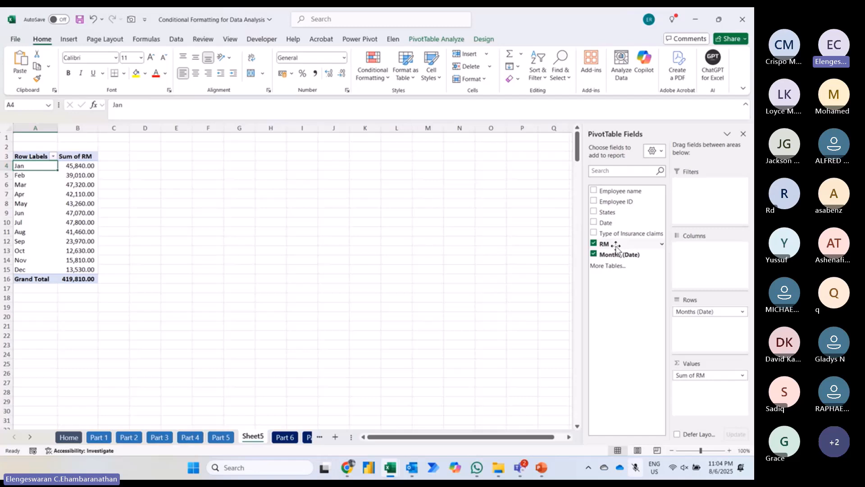
Step: Add the RM field to the pivot table's values a second time
drag(616, 248, 697, 392)
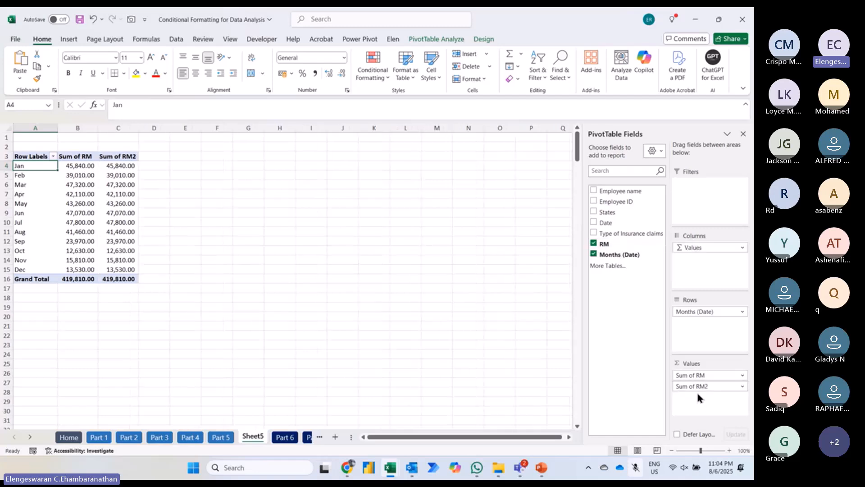
click(730, 451)
click(730, 451)
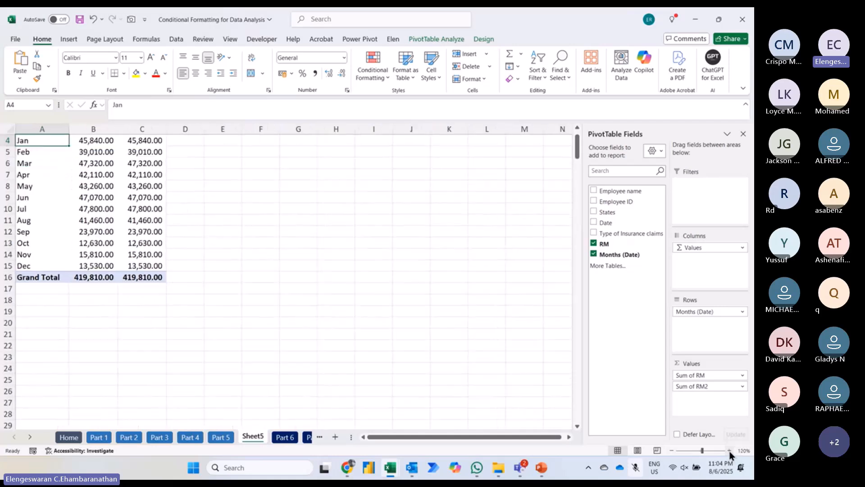
click(730, 451)
click(729, 451)
click(730, 451)
click(730, 451)
click(730, 451)
scroll(499, 293, up, 1)
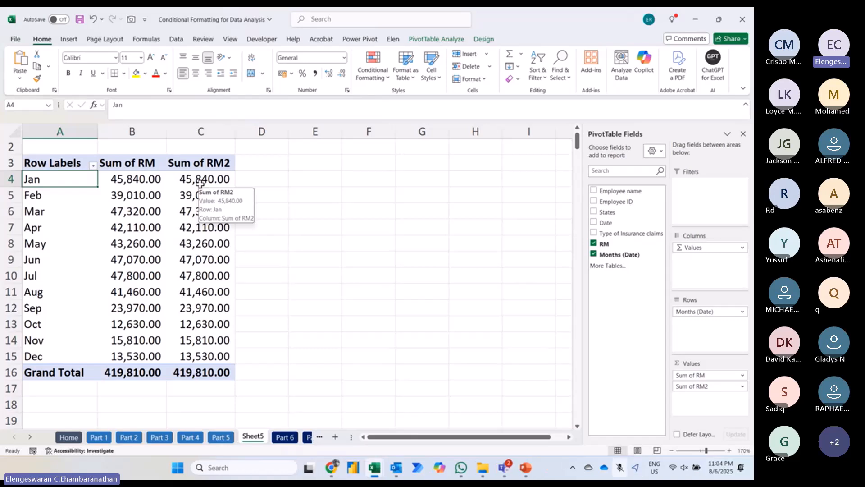
Step: Show the second RM column as % Difference From, with base field Months (Date) and base item (previous)
click(195, 181)
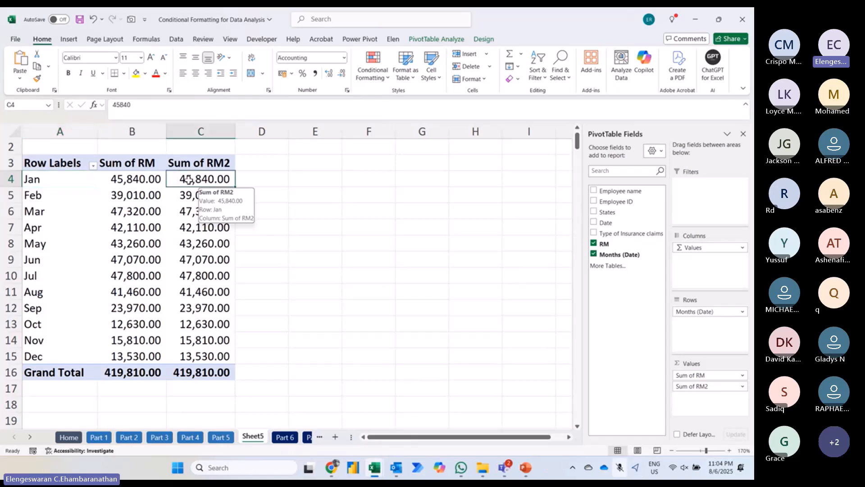
right_click(189, 181)
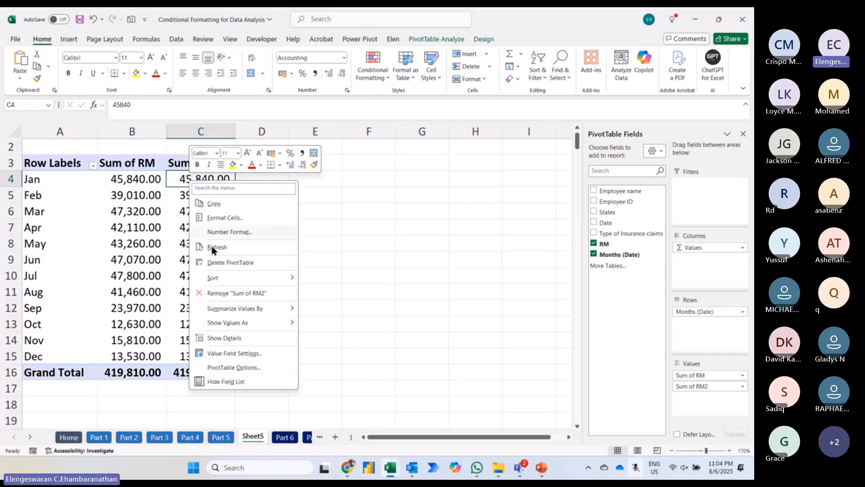
mouse_move(212, 325)
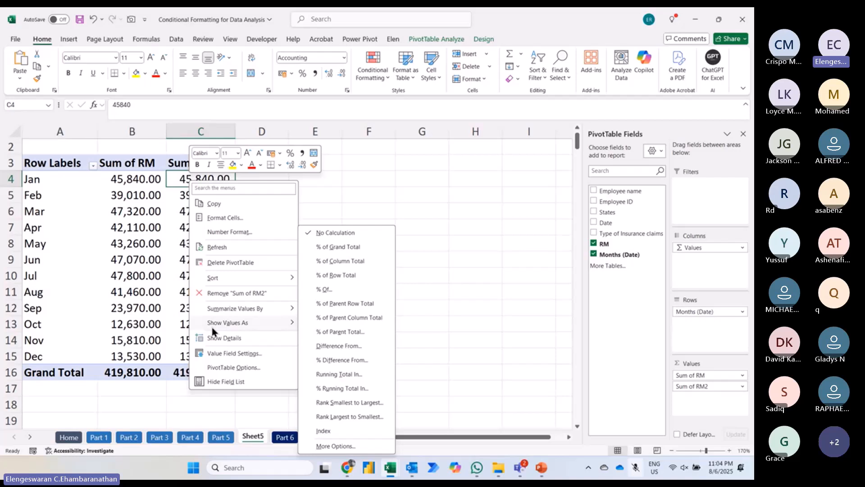
click(329, 361)
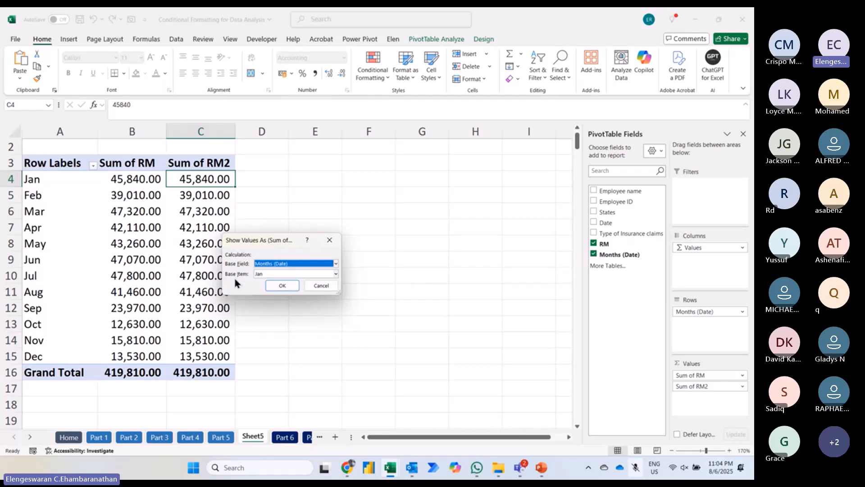
click(258, 275)
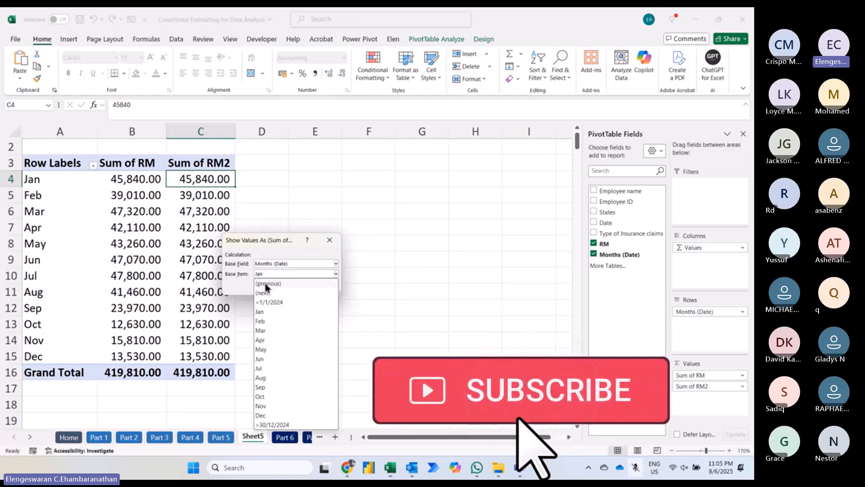
click(267, 284)
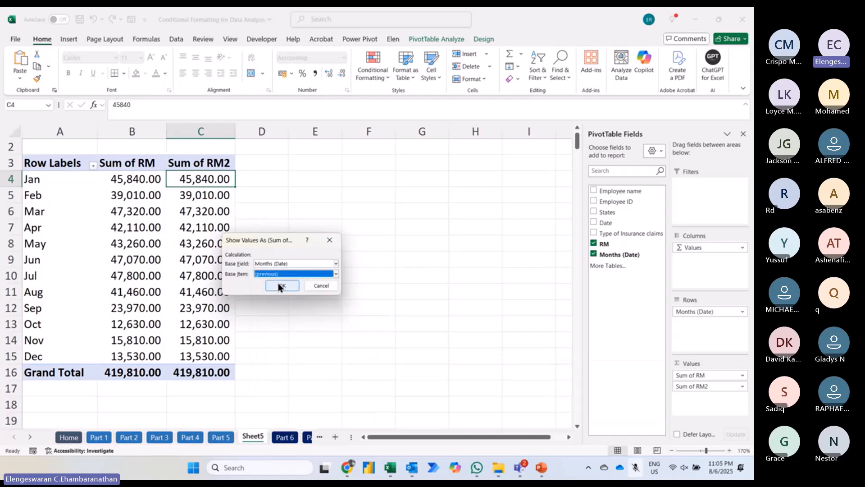
click(280, 286)
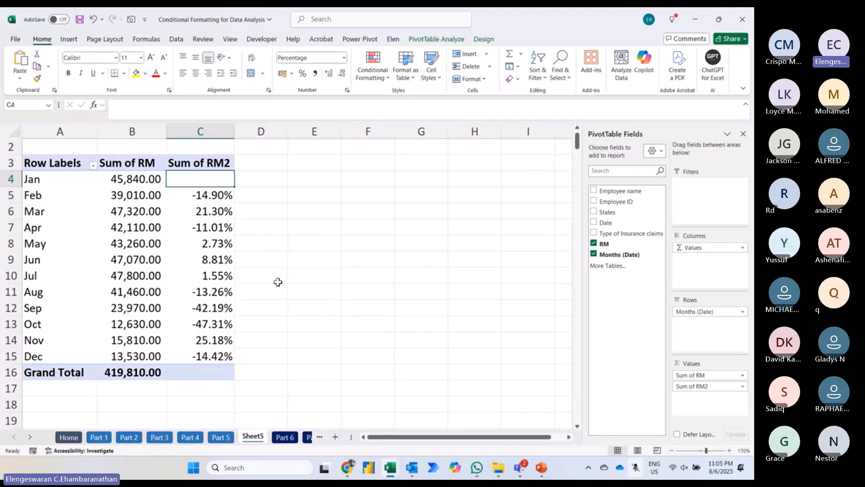
Step: Check the February to April differences, and undo the % Difference From calculation on the second RM column
key(Down)
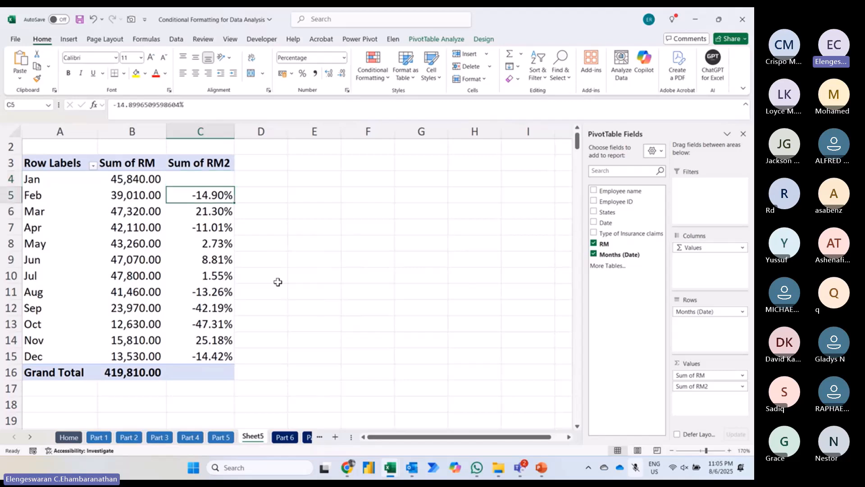
key(Down)
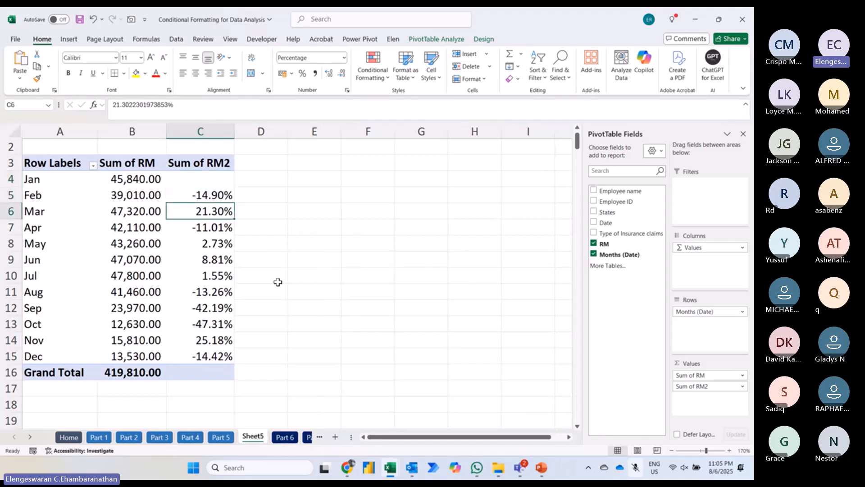
key(Down)
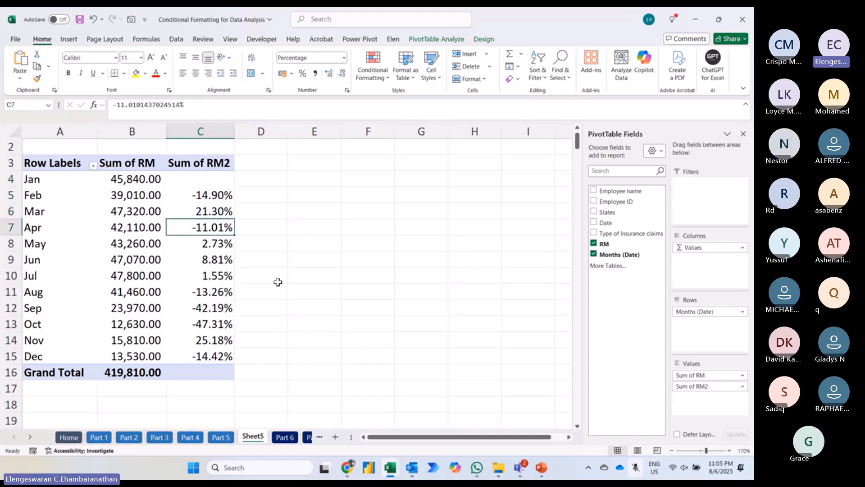
key(ctrl+z)
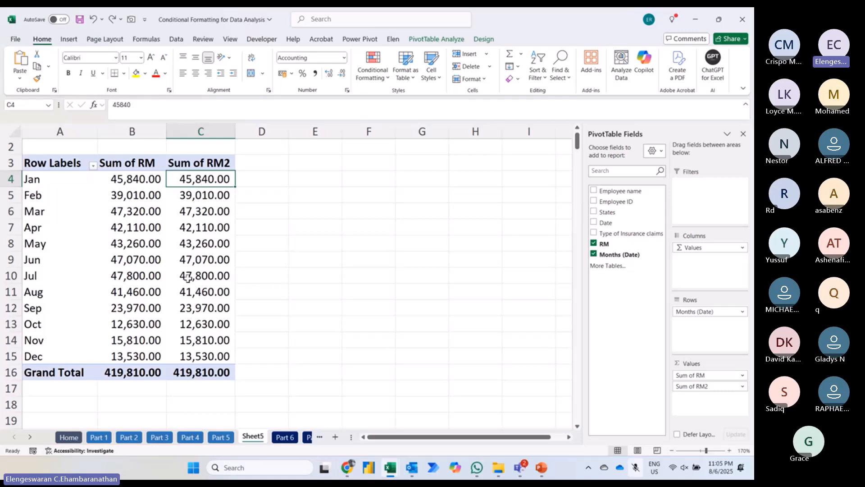
Step: Reapply % Difference From to the Sum of RM2 values, using Months (Date) as base field and (previous) as base item
right_click(191, 218)
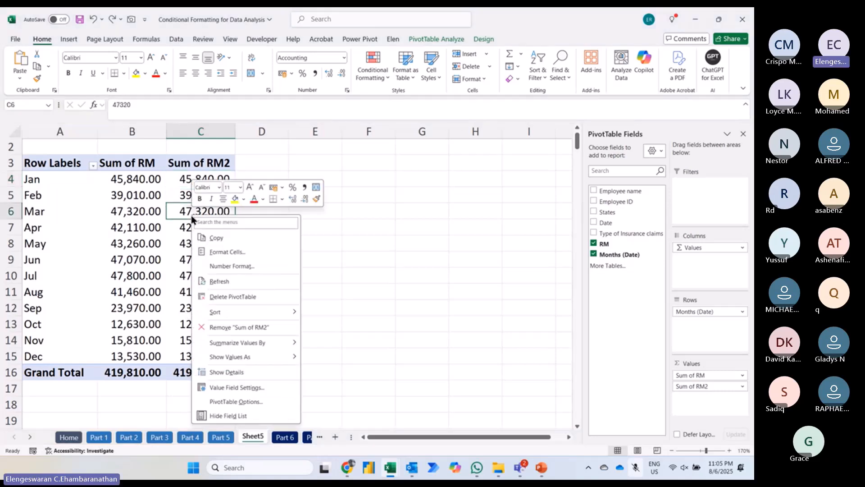
mouse_move(225, 361)
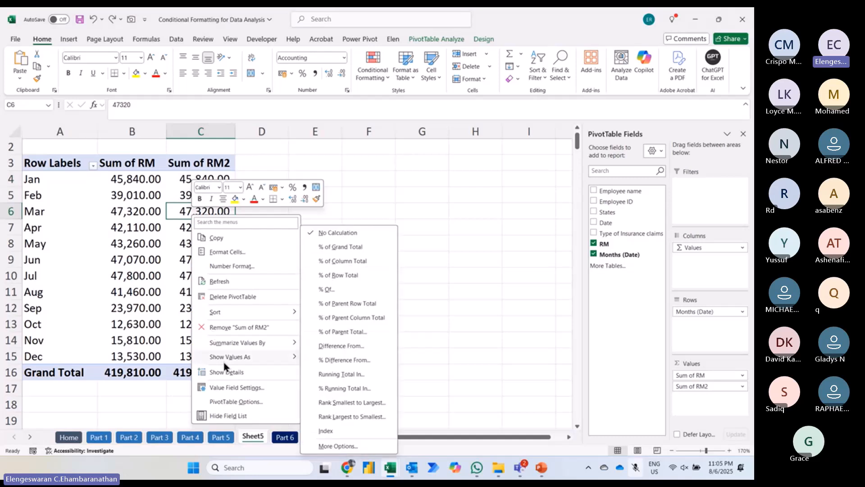
click(337, 360)
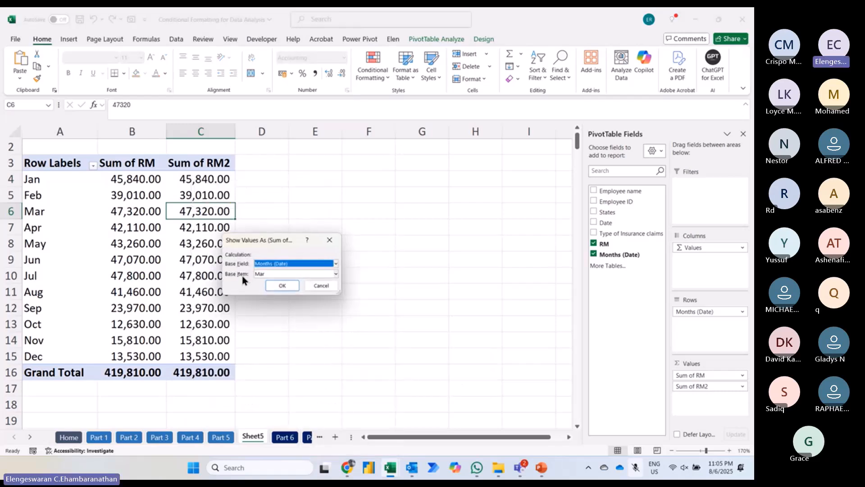
click(259, 276)
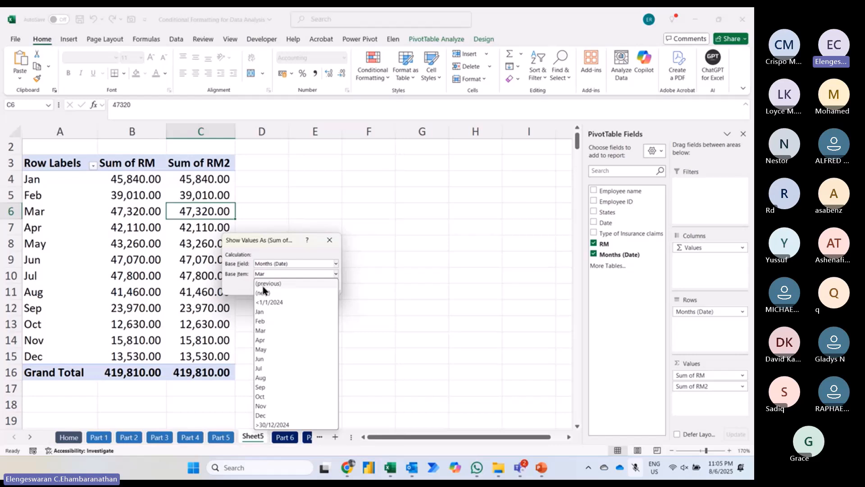
click(264, 285)
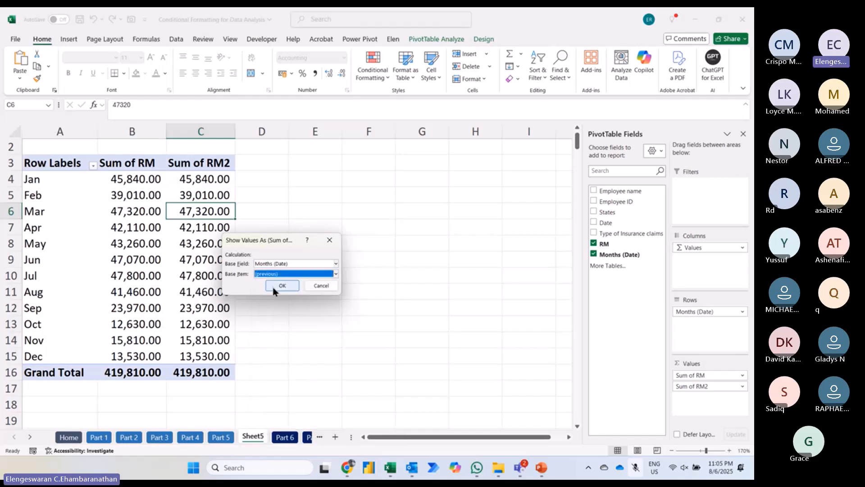
click(281, 285)
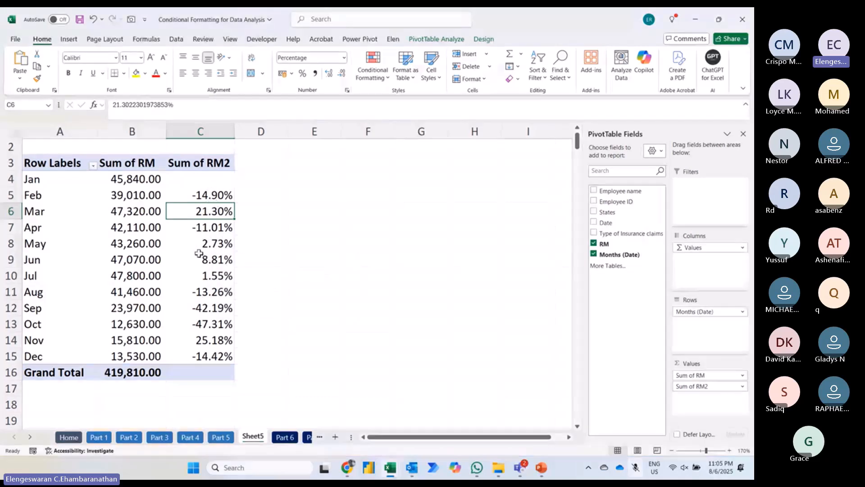
Step: Rename the pivot table's value headers Sum of RM as Exp and Sum of RM2 as Trending
click(144, 157)
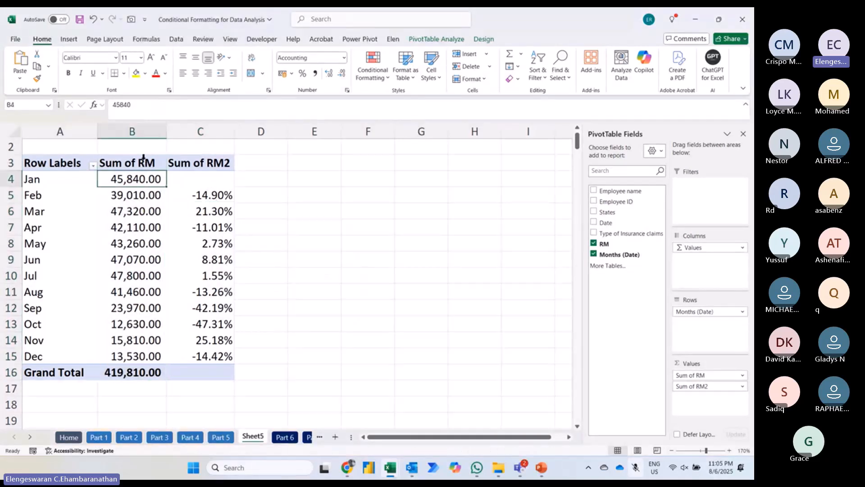
click(143, 159)
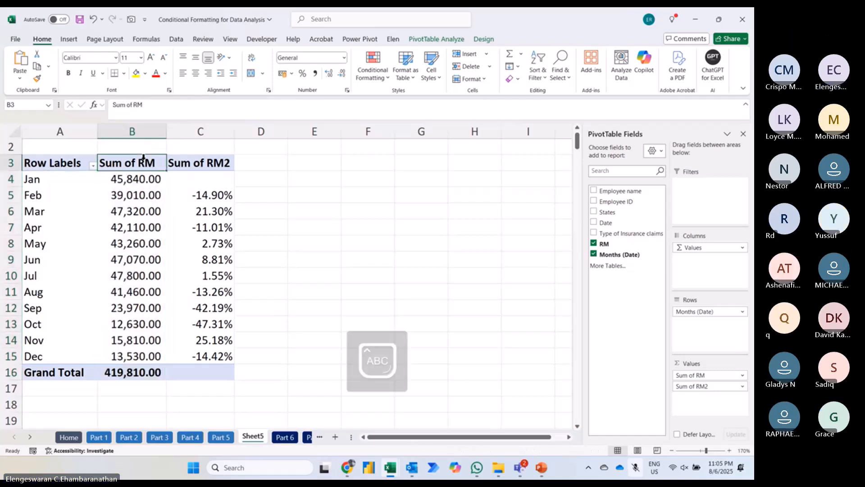
text(Exp)
key(Tab)
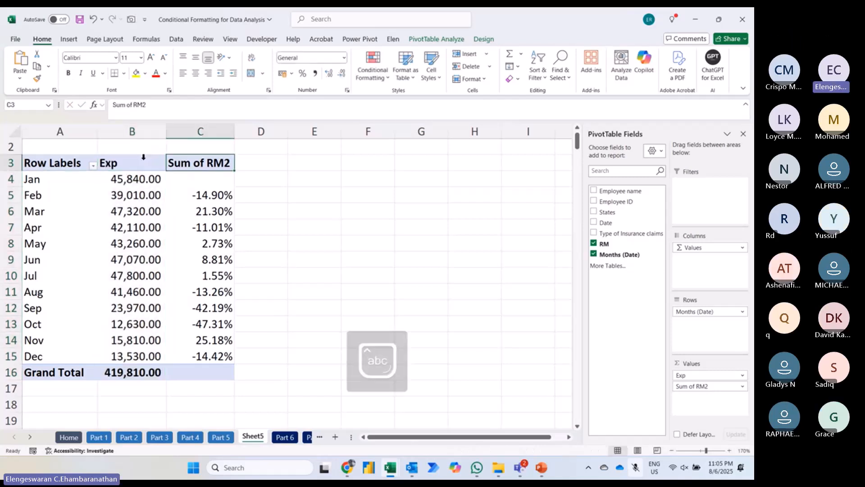
text(Trending)
key(Return)
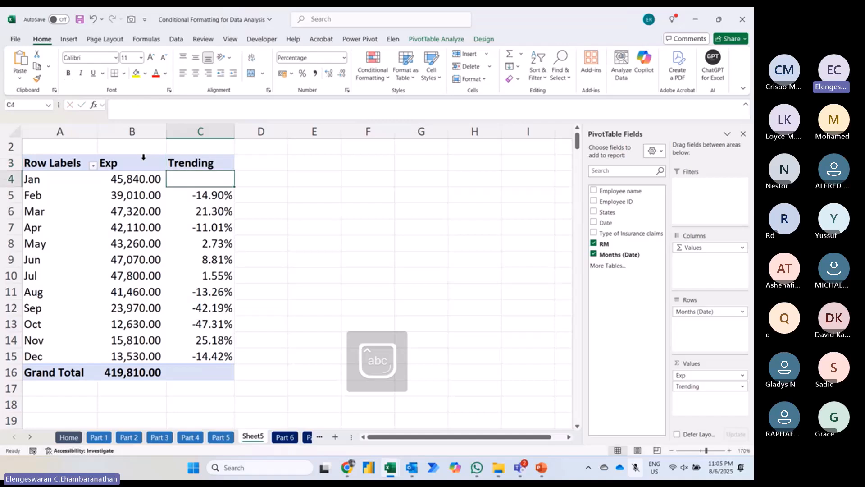
key(Left)
key(Left)
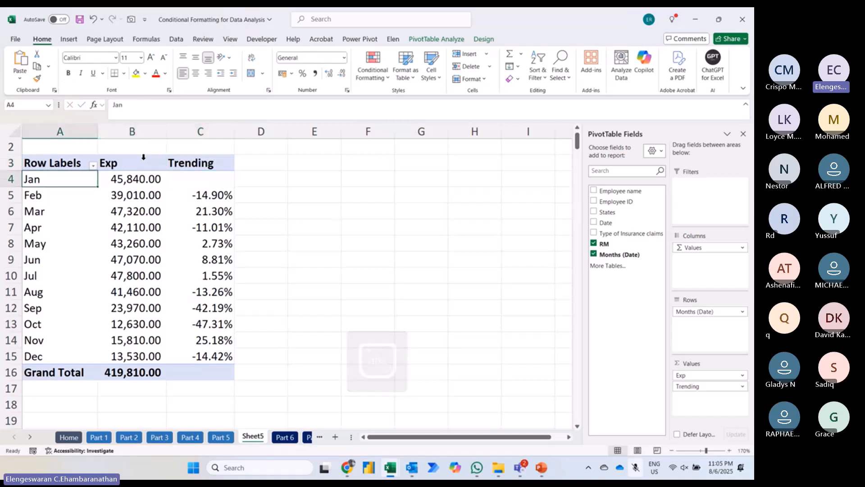
Step: Compare the January to March Exp amounts with the matching Trending percentages in the pivot table
key(Right)
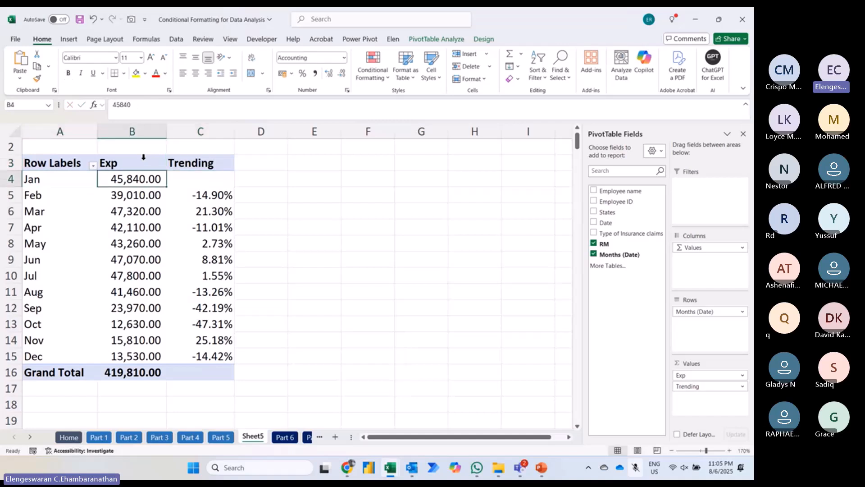
key(Down)
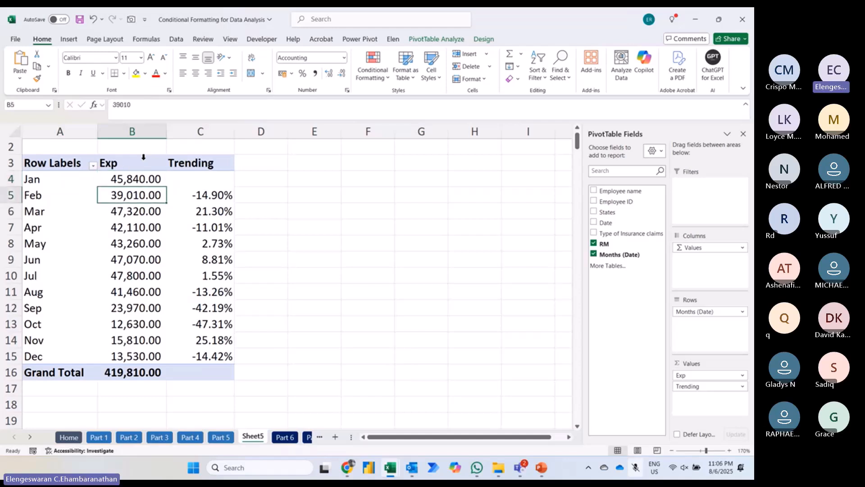
key(Right)
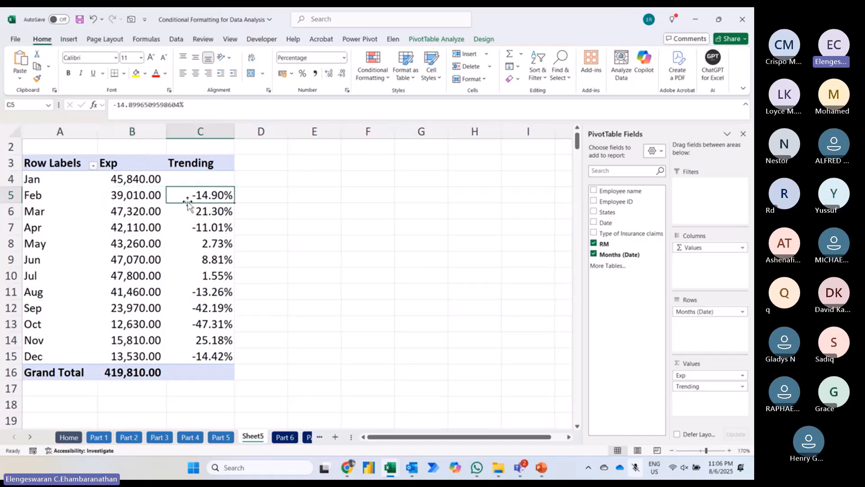
key(Left)
key(Down)
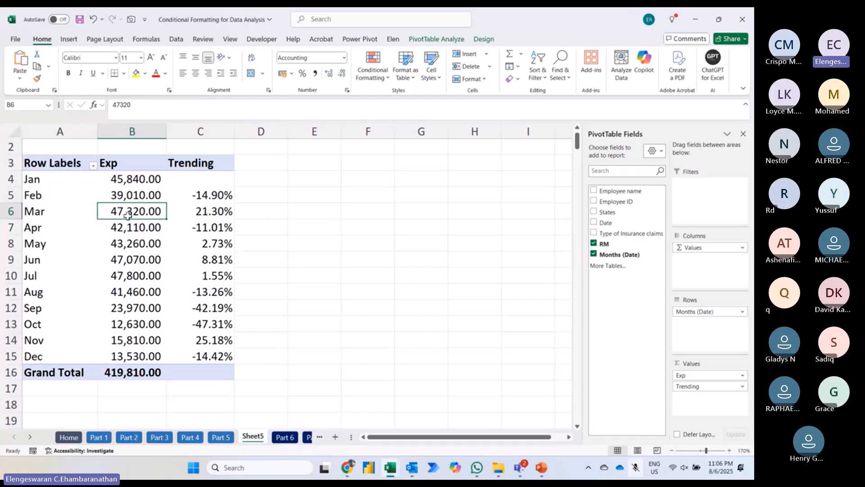
key(Right)
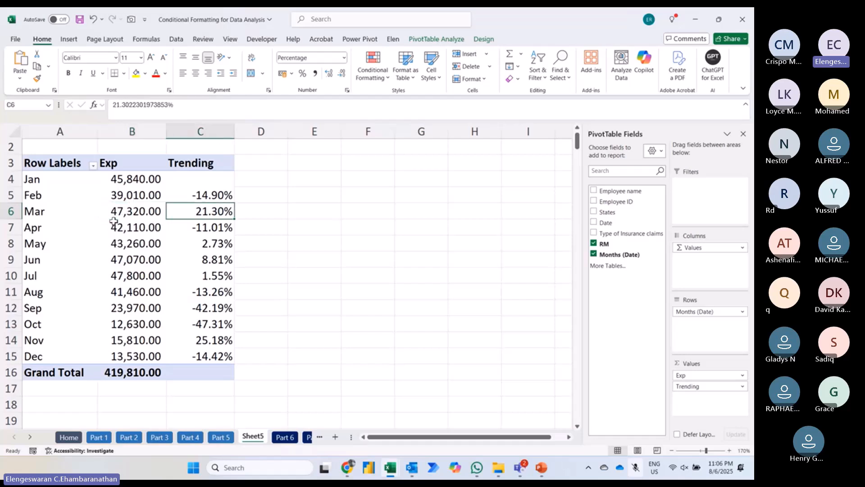
key(Left)
key(Right)
key(Left)
key(Up)
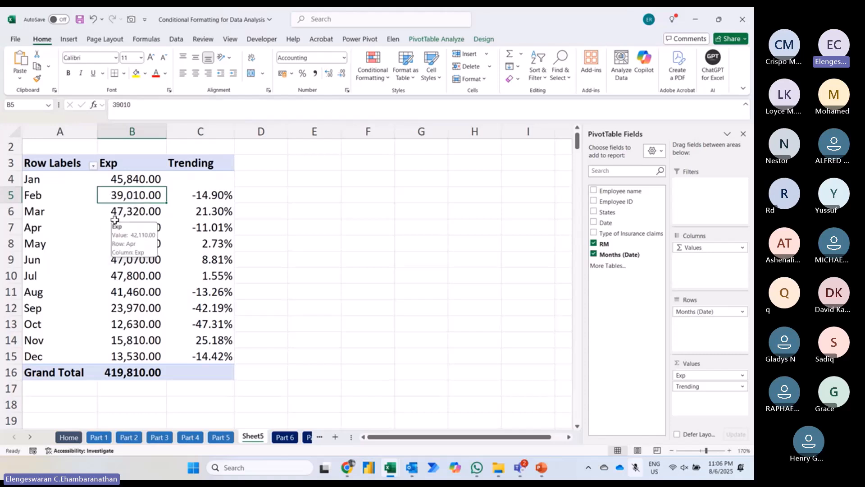
key(Down)
key(Right)
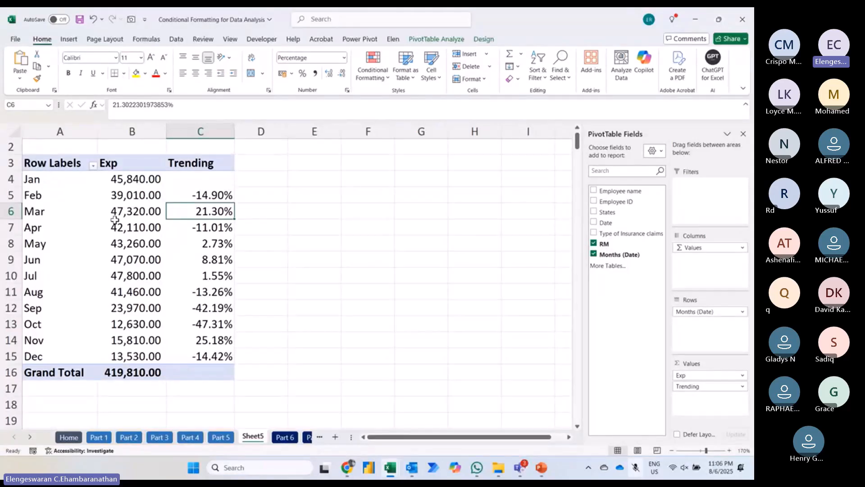
Step: Highlight the February to December Trending values greater than 0 with Green Fill with Dark Green Text
key(Up)
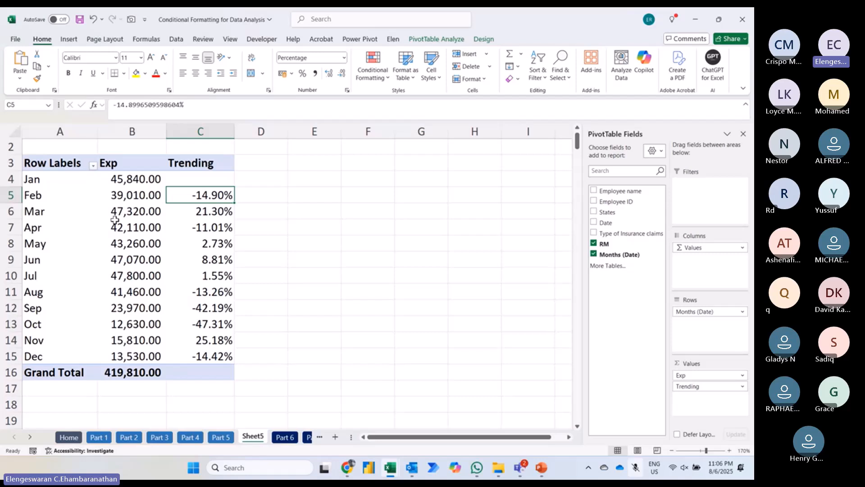
key(ctrl+shift+Down)
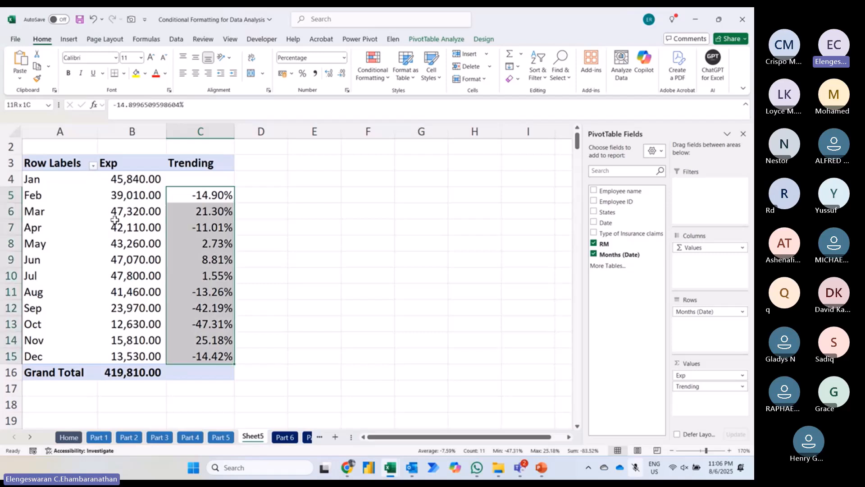
click(364, 77)
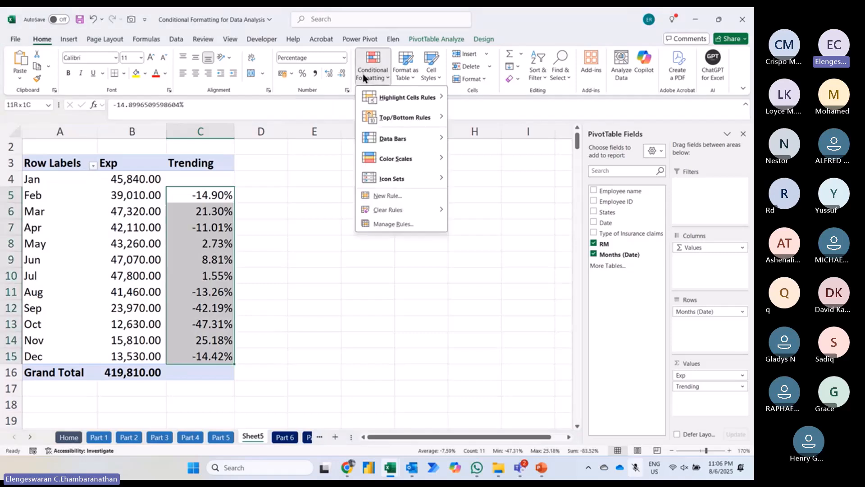
mouse_move(381, 98)
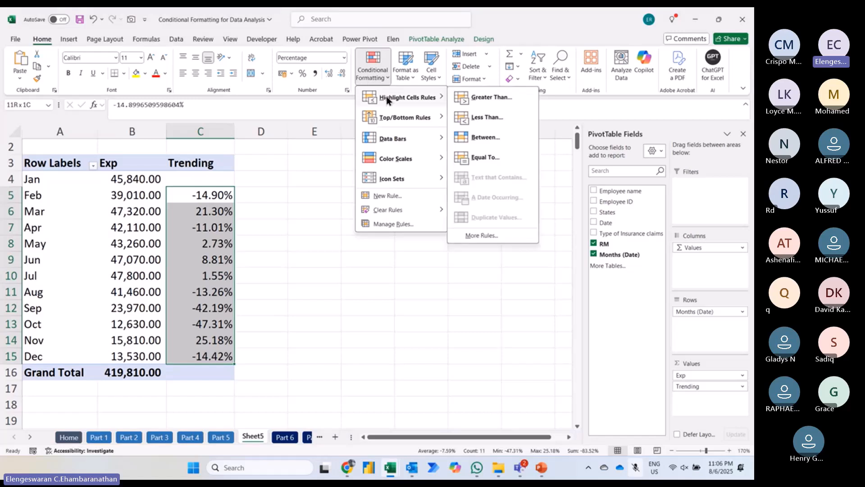
click(482, 98)
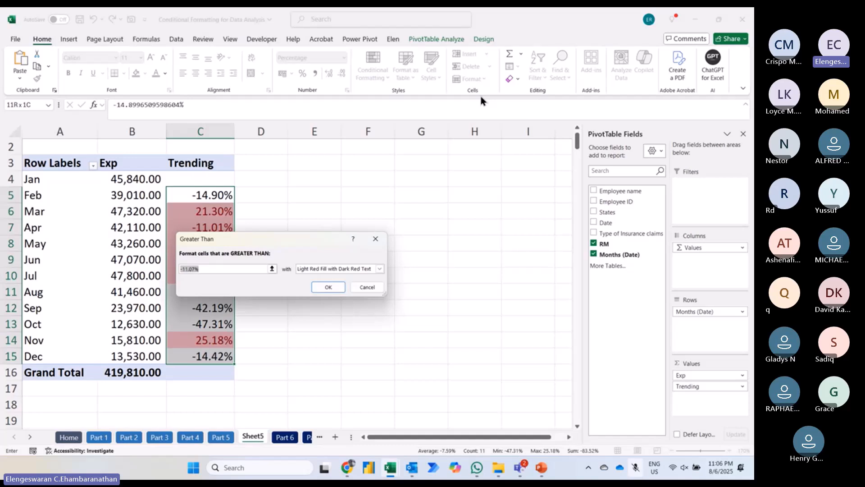
text(0)
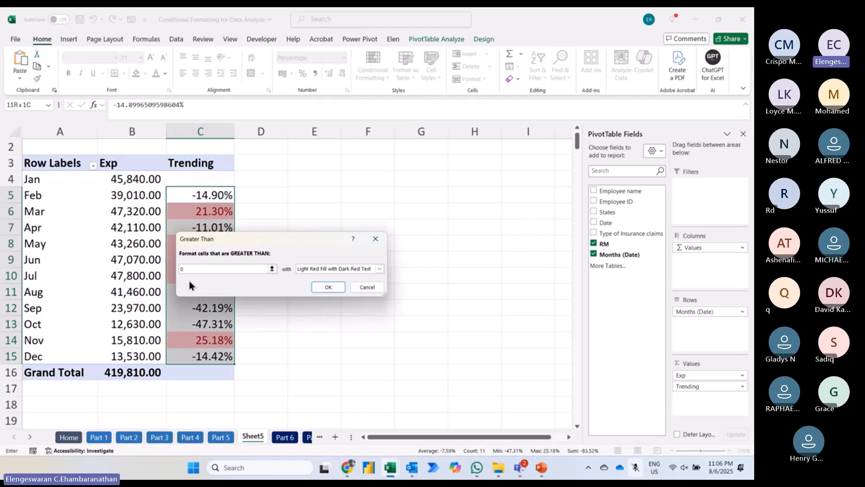
click(318, 269)
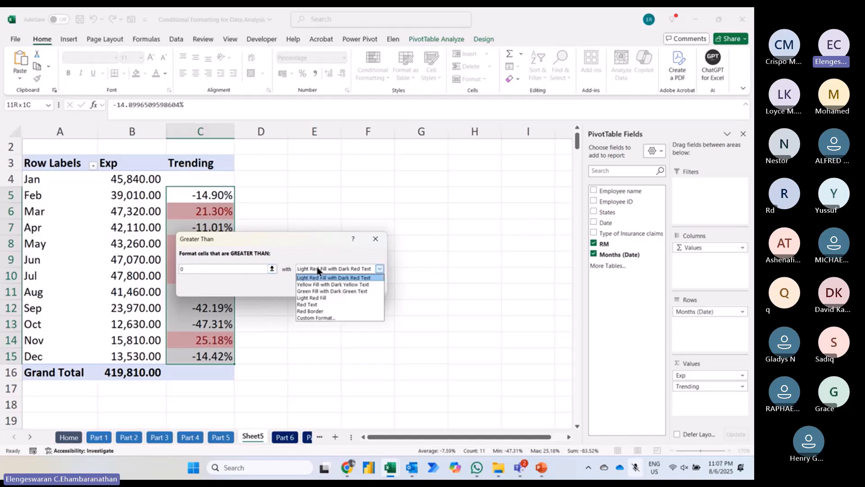
click(332, 291)
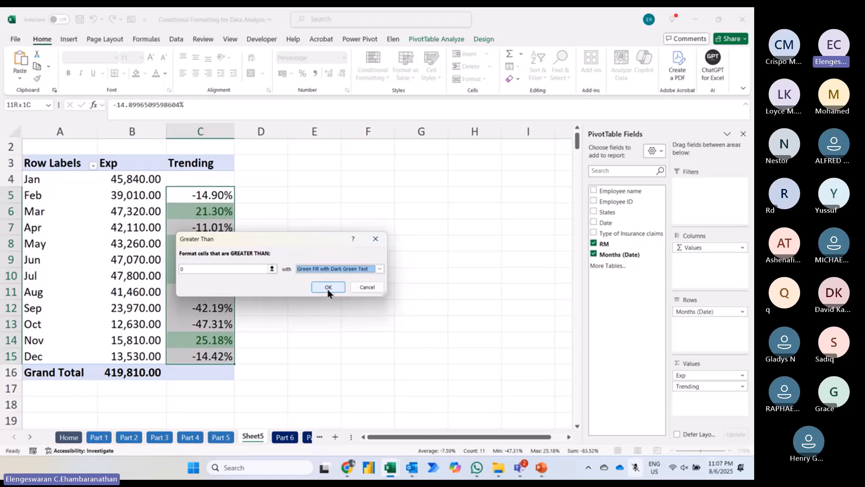
click(328, 287)
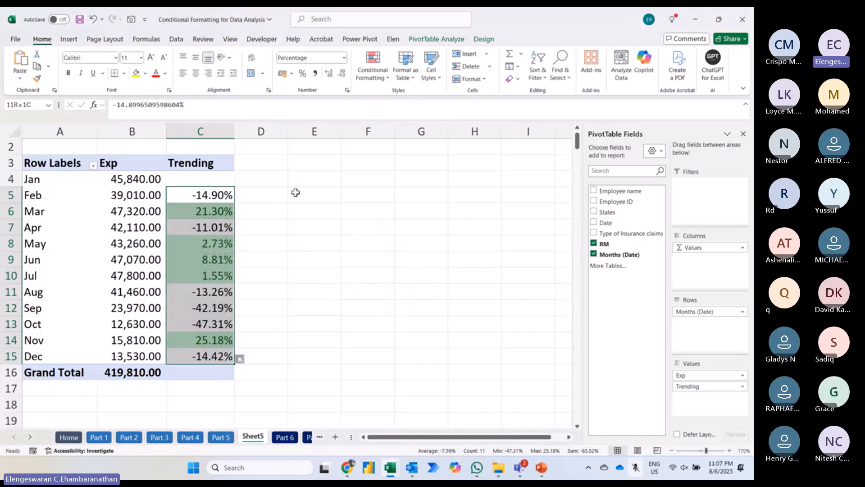
Step: Highlight the February to December Trending values less than 0 with Light Red Fill with Dark Red Text
click(360, 77)
mouse_move(382, 100)
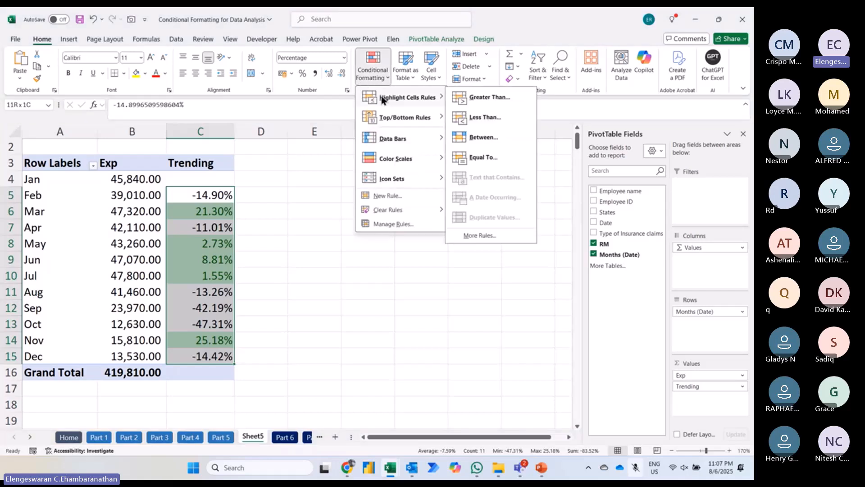
click(485, 118)
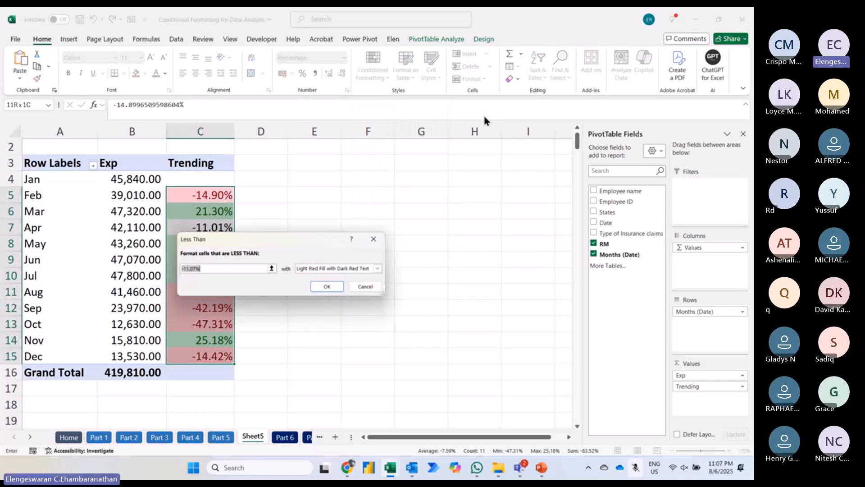
text(0)
key(Return)
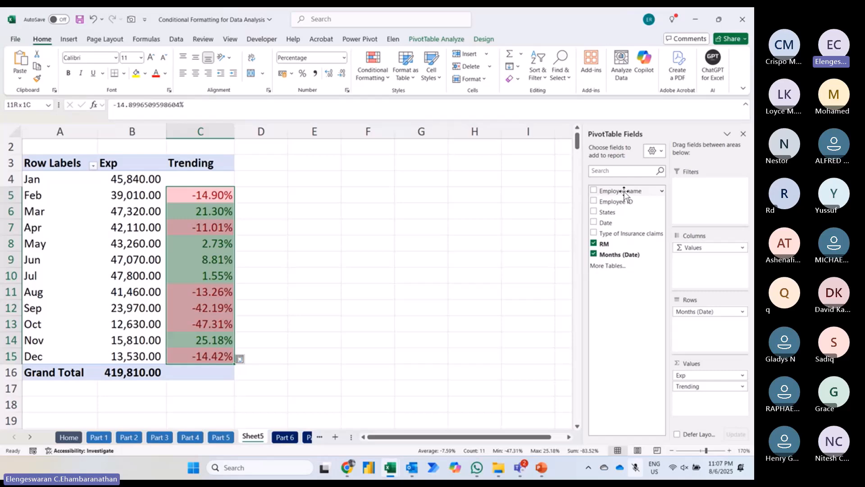
Step: Split the pivot table's columns by Employee name and review the highlighted Trending values across all employees
drag(624, 195, 686, 247)
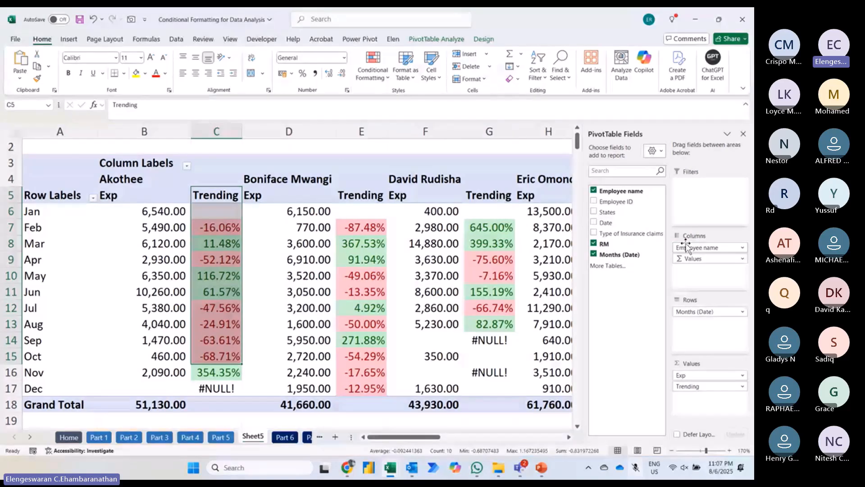
scroll(486, 333, right, 1)
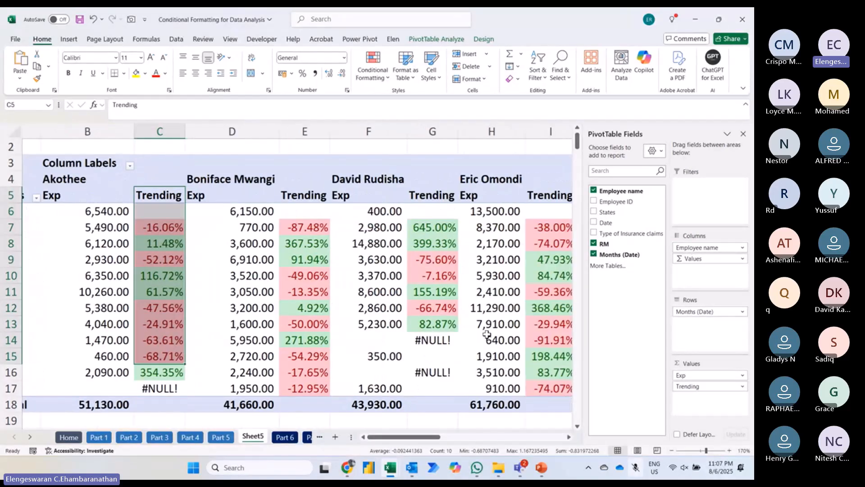
scroll(487, 333, right, 5)
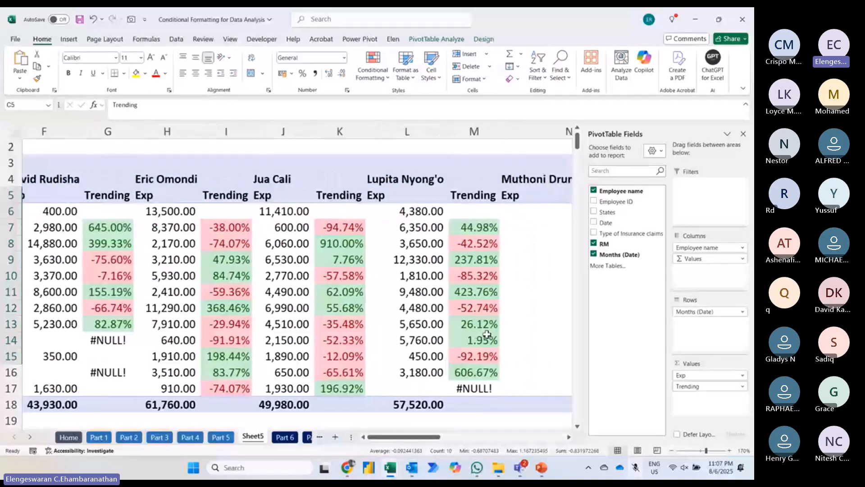
scroll(487, 334, right, 1)
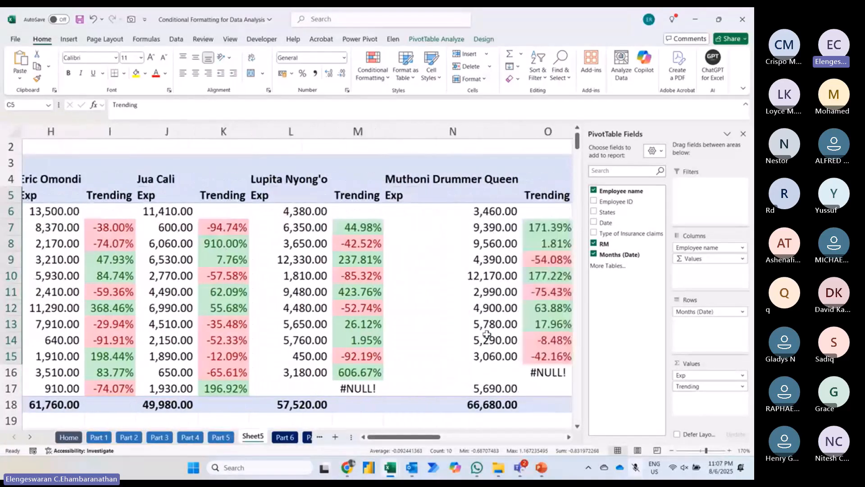
scroll(487, 334, right, 4)
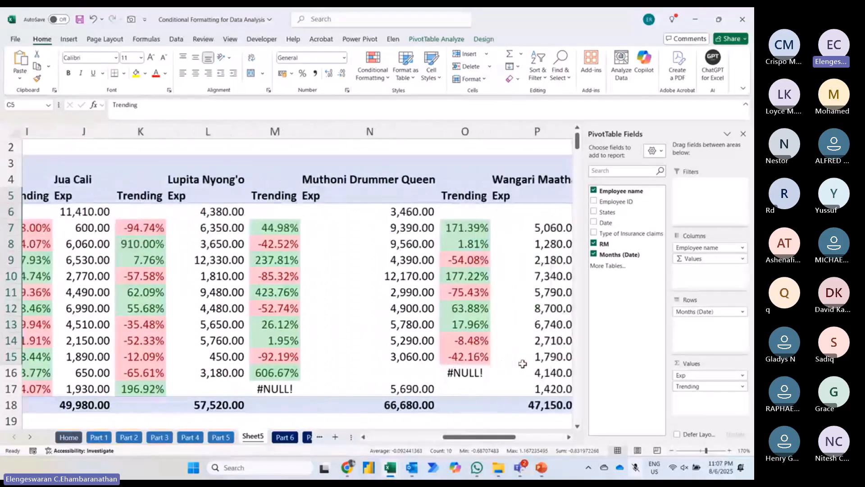
scroll(523, 363, right, 2)
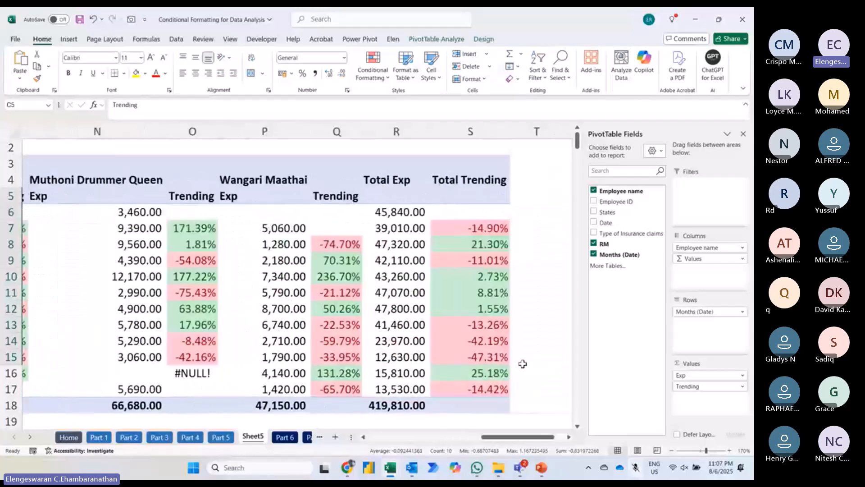
scroll(523, 363, left, 6)
scroll(523, 363, left, 6)
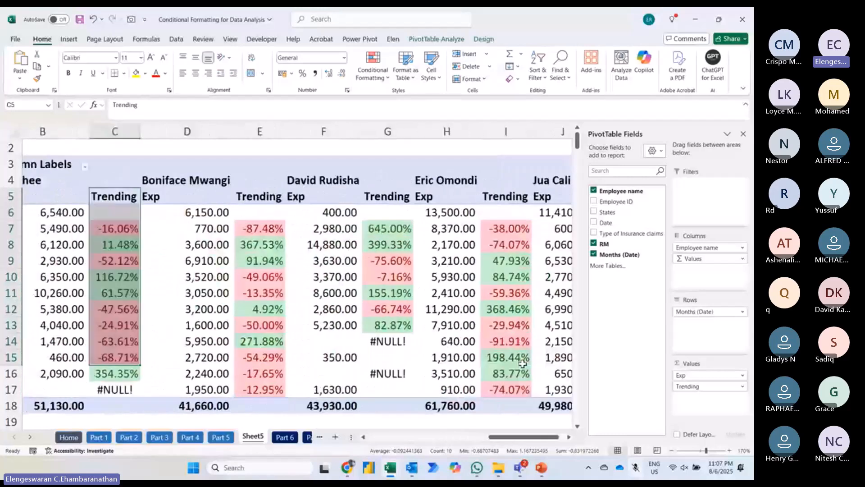
scroll(523, 363, left, 2)
Step: Replace Employee name with States as the pivot table's column field
drag(703, 247, 643, 221)
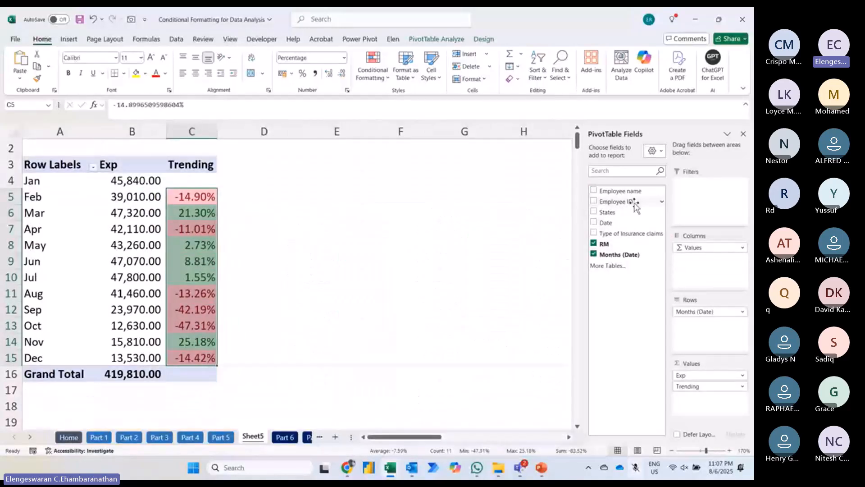
drag(608, 211, 687, 248)
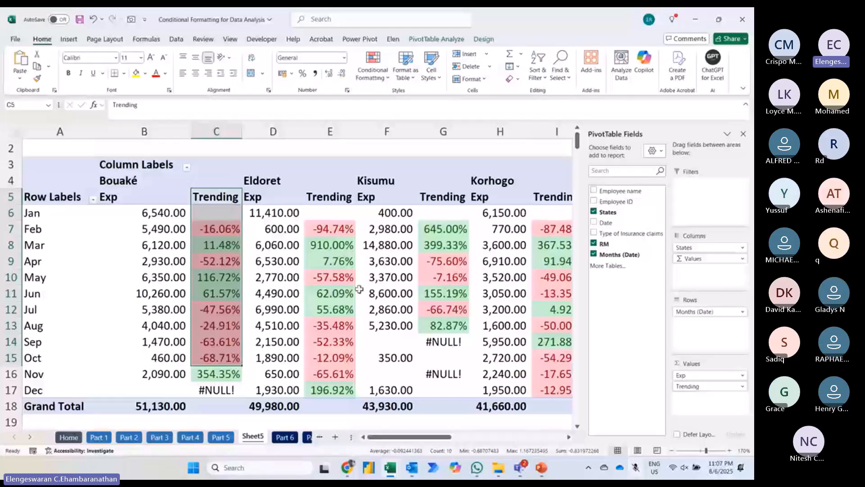
Step: Swap the States column field for Type of Insurance claims, and remove that field after reviewing its trends
drag(690, 248, 708, 248)
scroll(374, 316, right, 3)
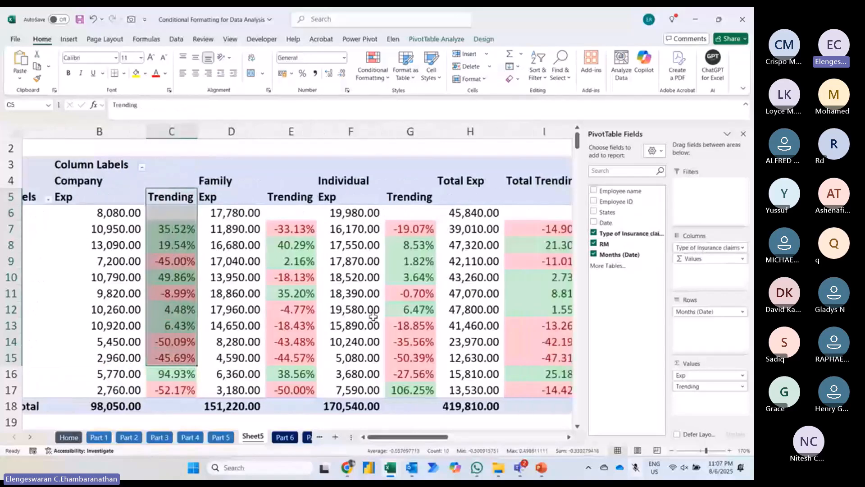
scroll(374, 316, left, 3)
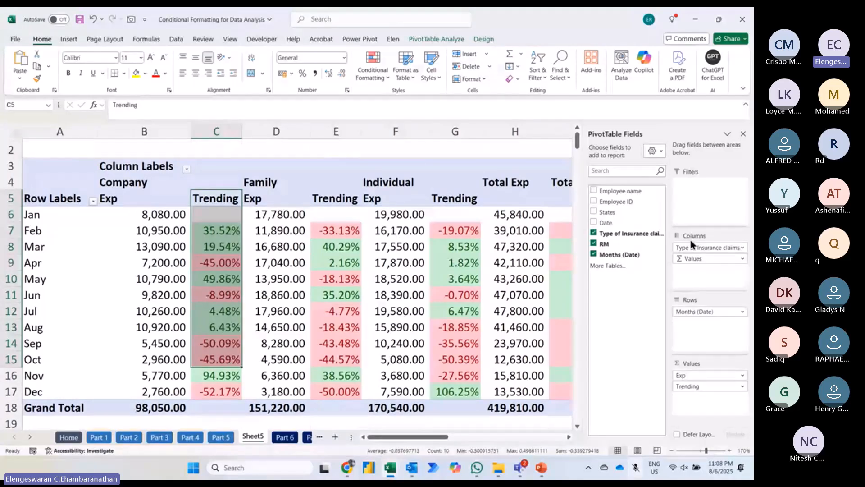
drag(693, 246, 123, 158)
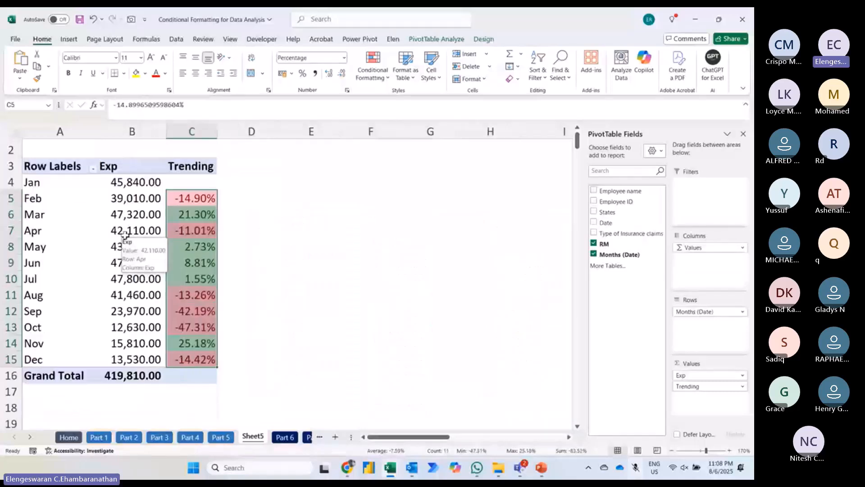
Step: Split the pivot table's columns by Type of Insurance claims and review the Trending values through to the totals
drag(636, 234, 692, 247)
mouse_move(213, 264)
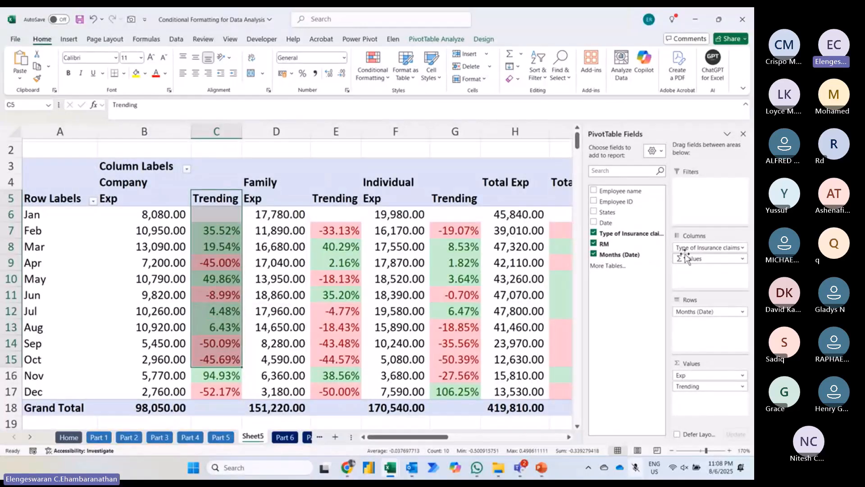
mouse_move(221, 223)
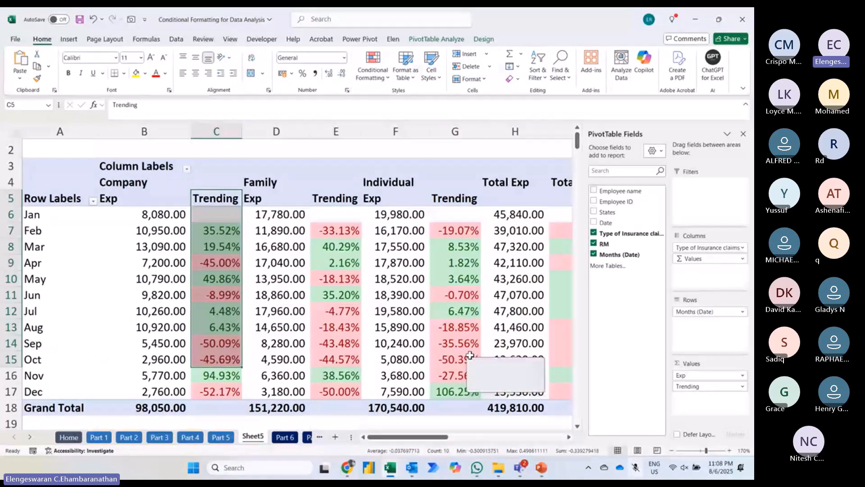
scroll(470, 356, right, 2)
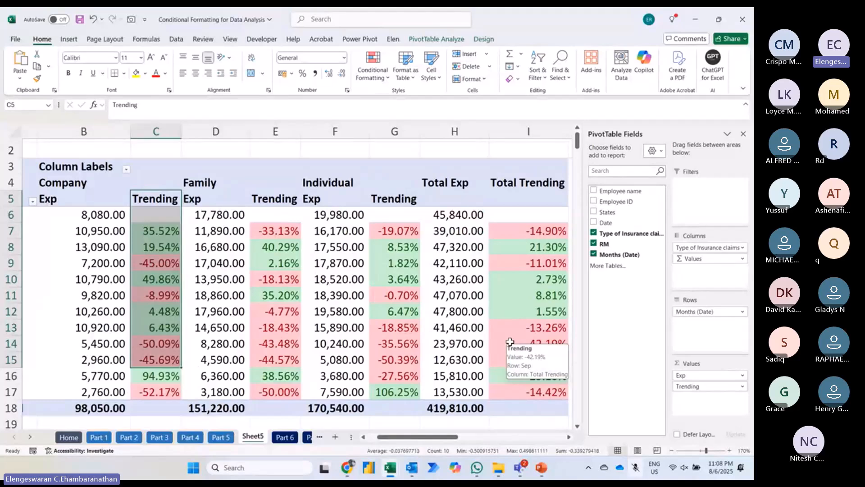
scroll(509, 341, left, 2)
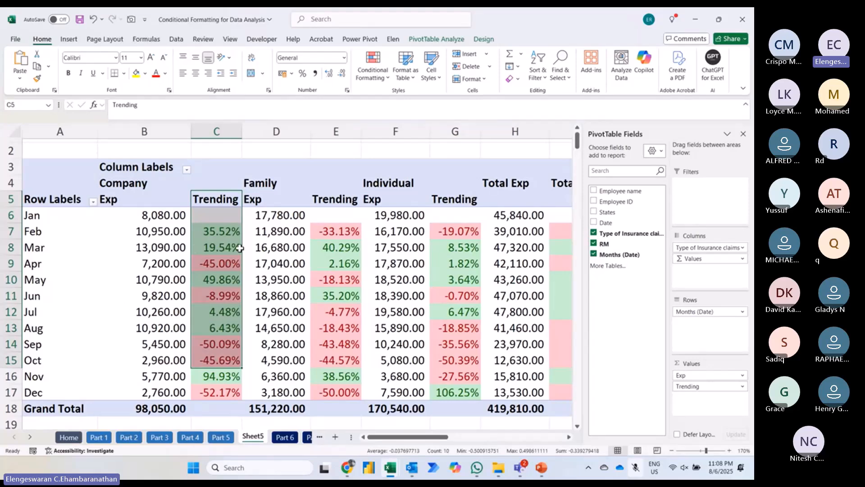
Step: Examine the Trending values across all claim types for March, and for September and October
mouse_move(356, 247)
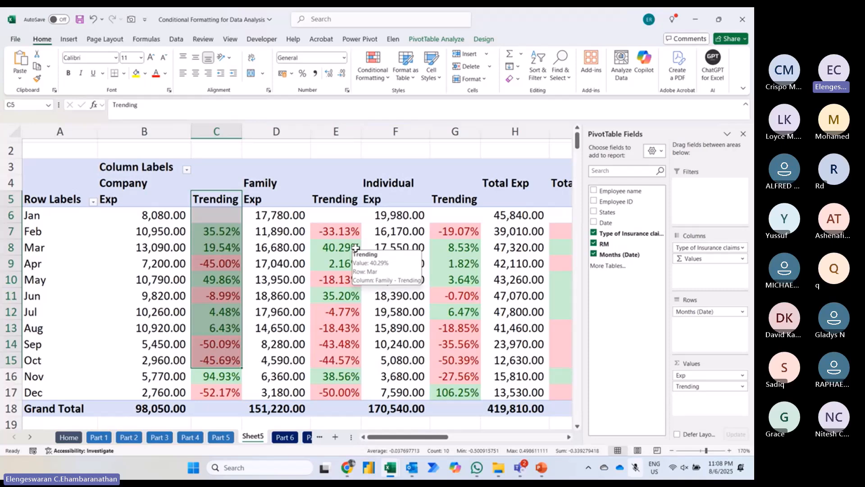
click(3, 247)
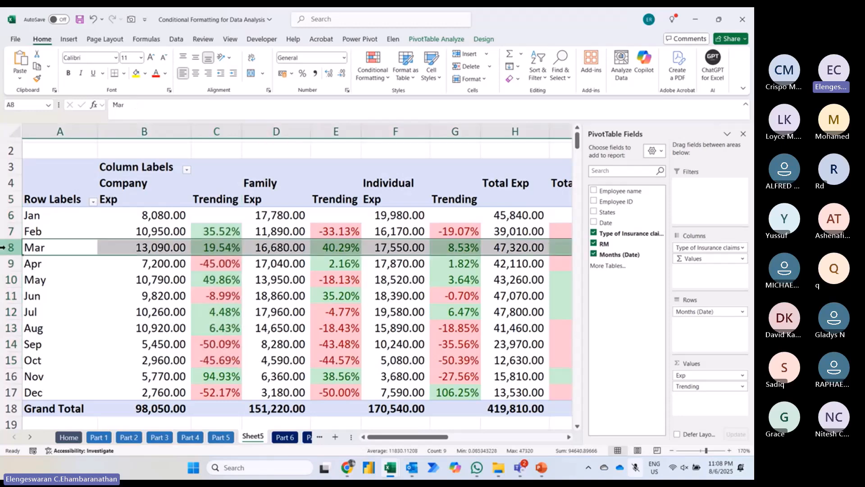
click(10, 344)
drag(10, 344, 8, 360)
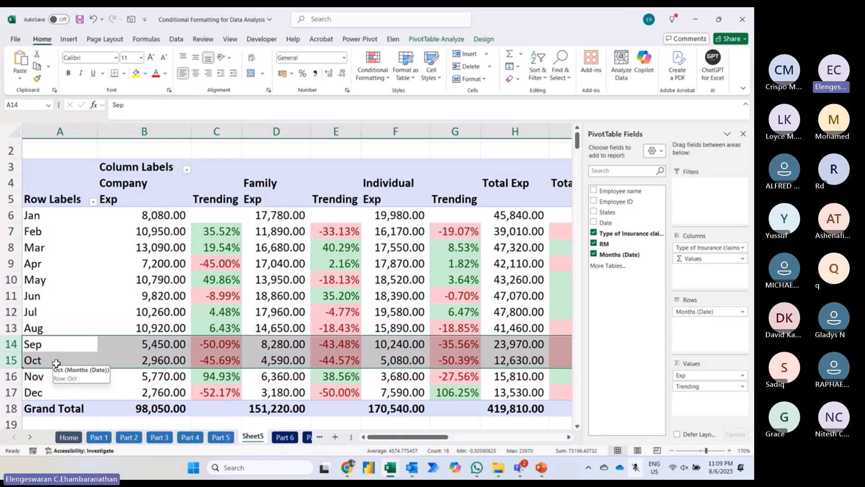
Step: Create a PivotTable on a new worksheet from the entire retail sales data in the Part 7 sheet
click(286, 438)
click(315, 437)
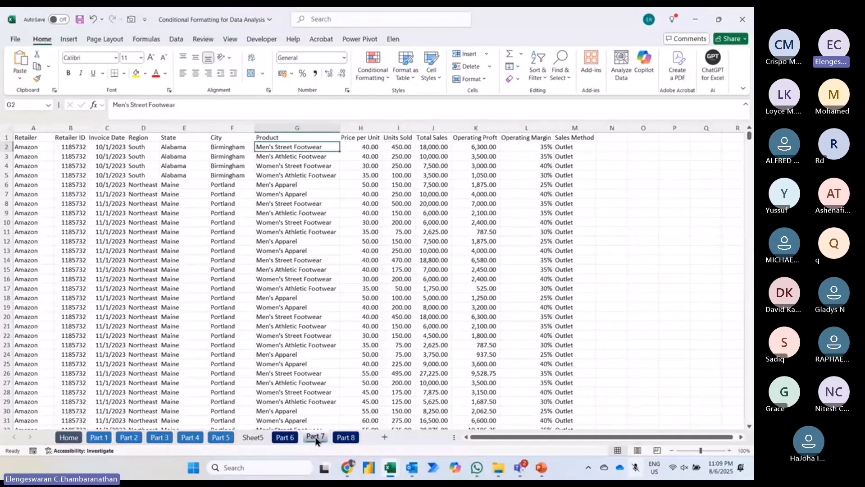
key(ctrl+a)
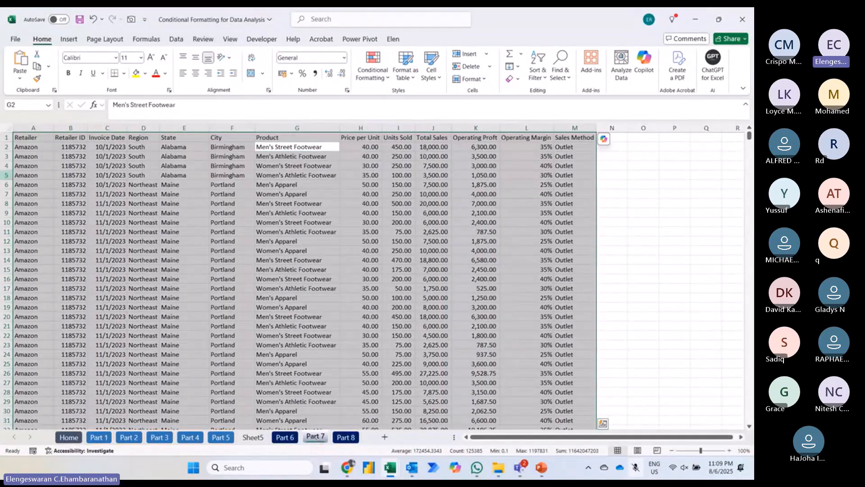
click(63, 40)
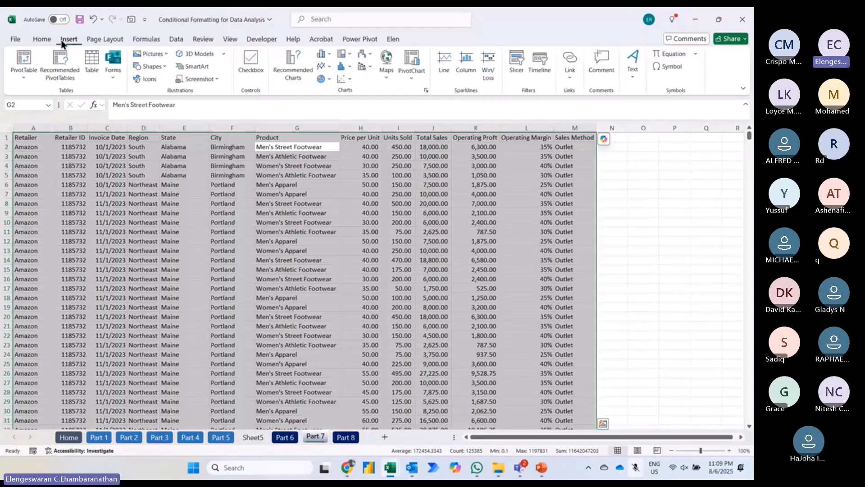
click(35, 57)
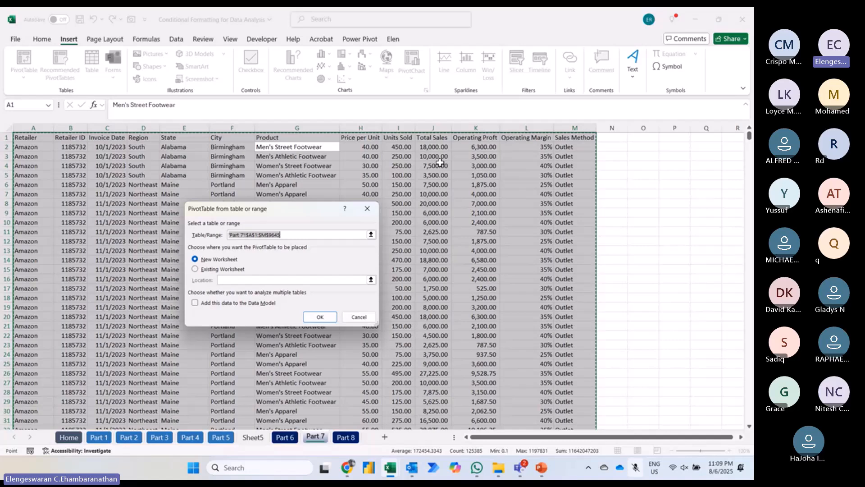
click(325, 317)
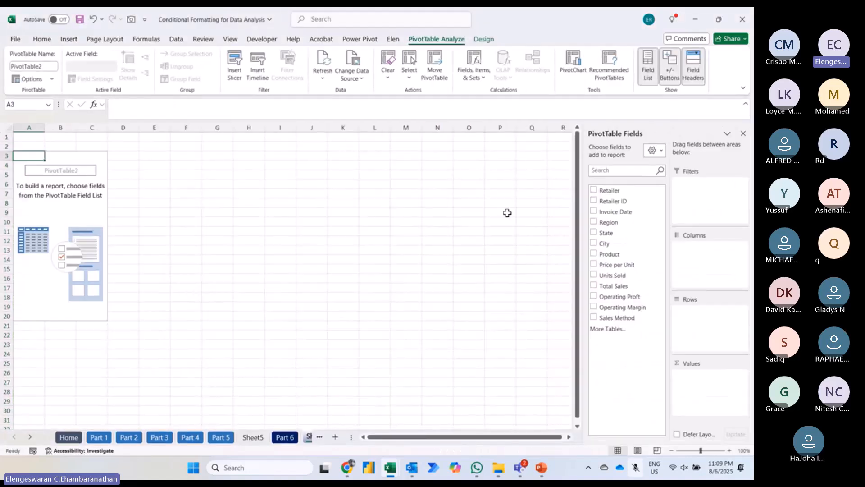
Step: Add State as the pivot table's row field and Operating Proft twice as its values
click(593, 232)
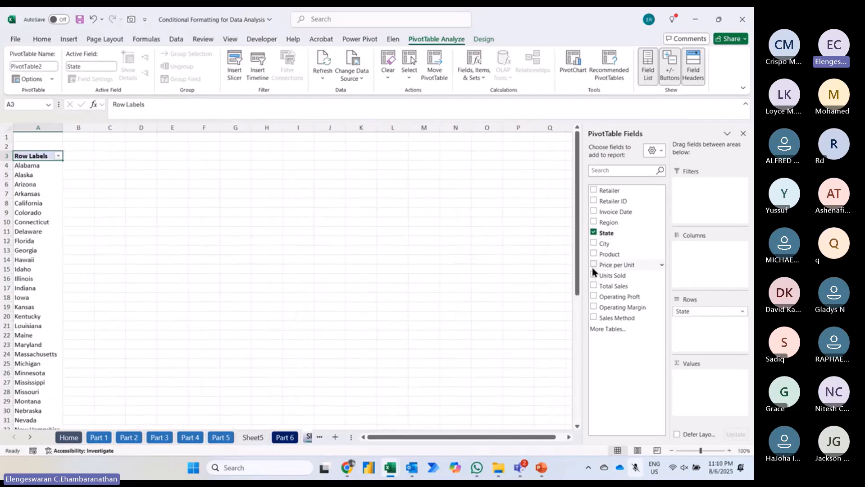
click(594, 296)
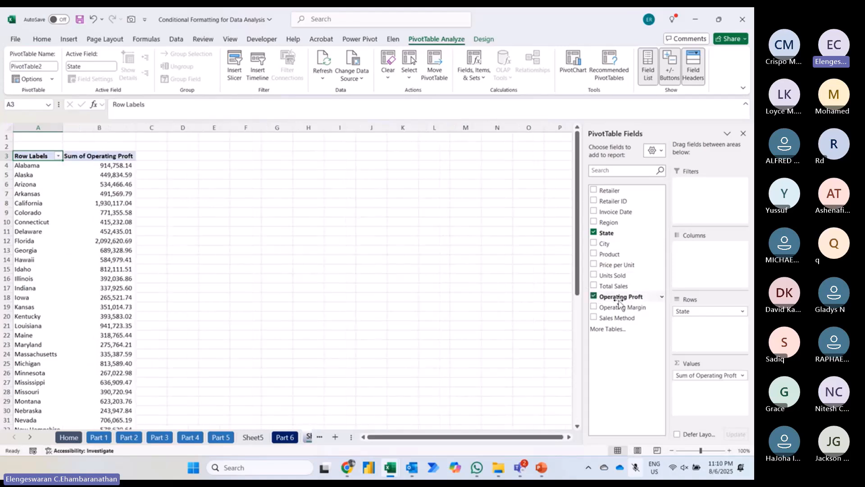
drag(620, 302, 685, 392)
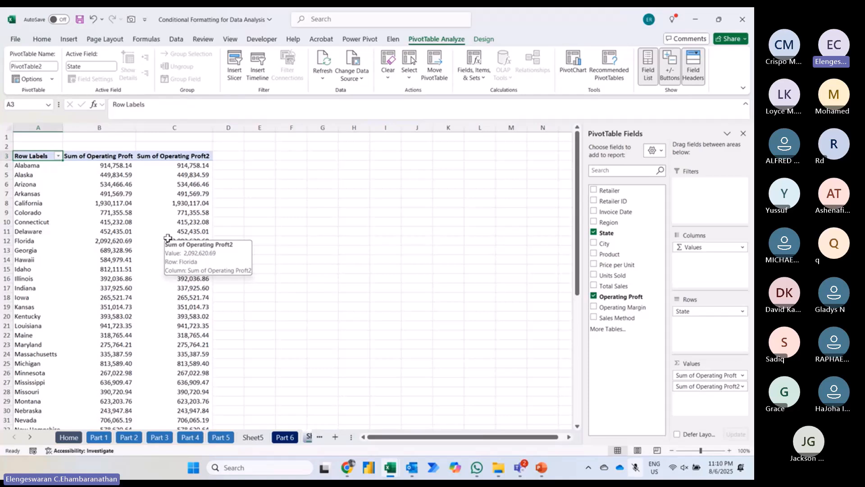
Step: Filter the pivot table's states to the top 10 items by Sum of Operating Proft
click(58, 157)
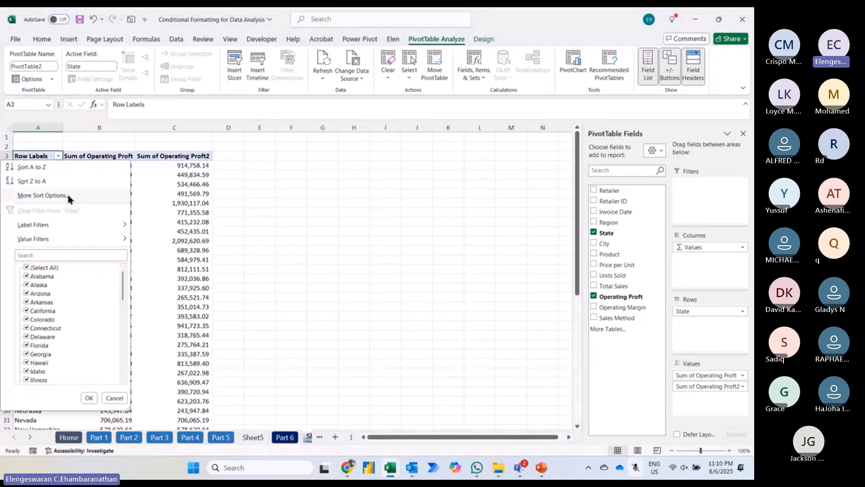
mouse_move(67, 242)
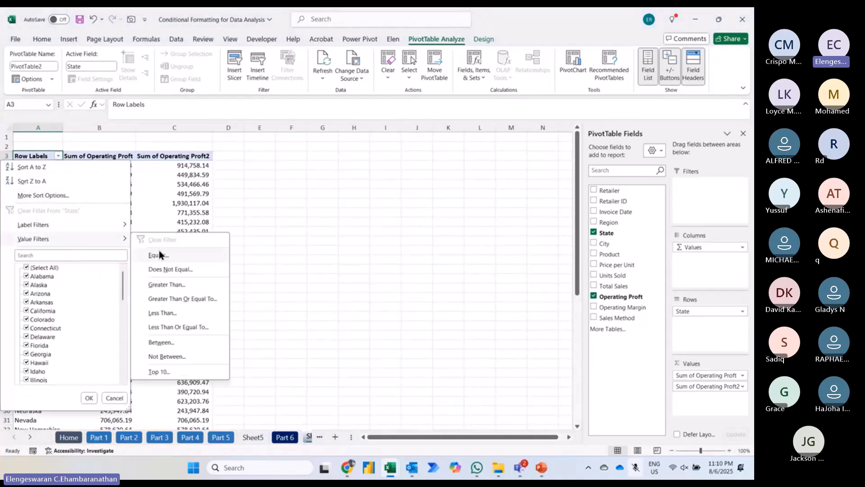
click(164, 371)
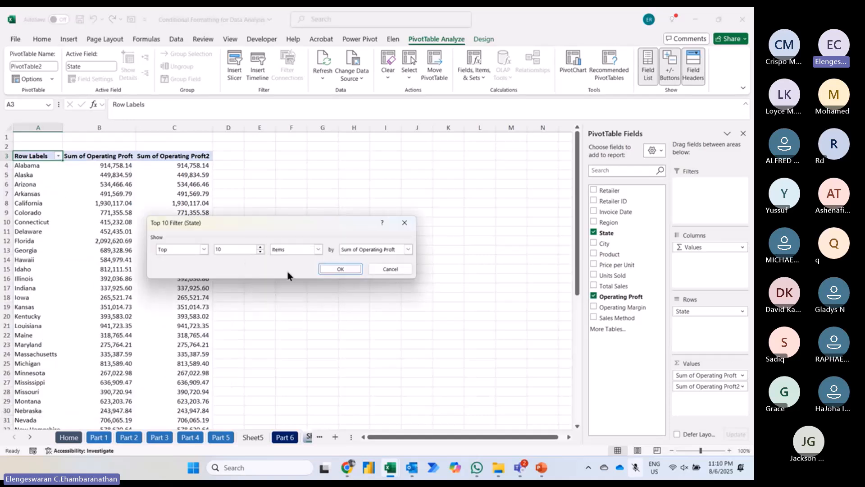
click(338, 269)
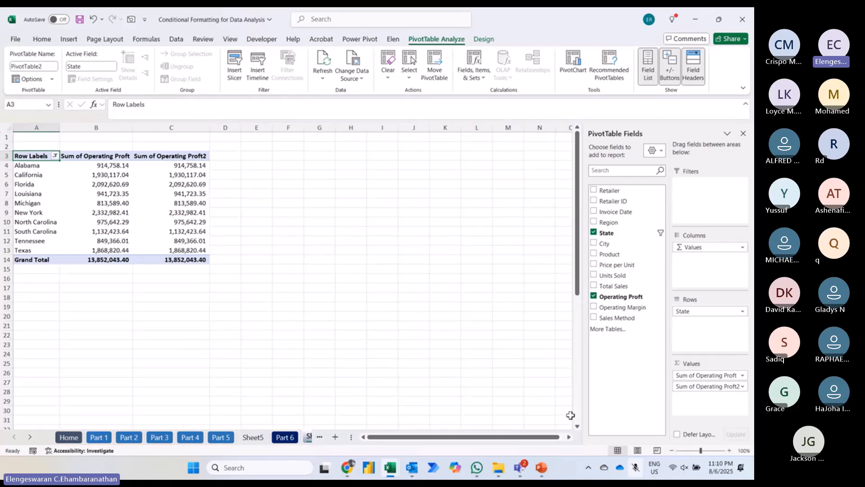
Step: Apply solid-fill light blue data bars to the ten state values in the Sum of Operating Proft2 column, excluding the grand total
click(726, 449)
click(726, 448)
click(726, 449)
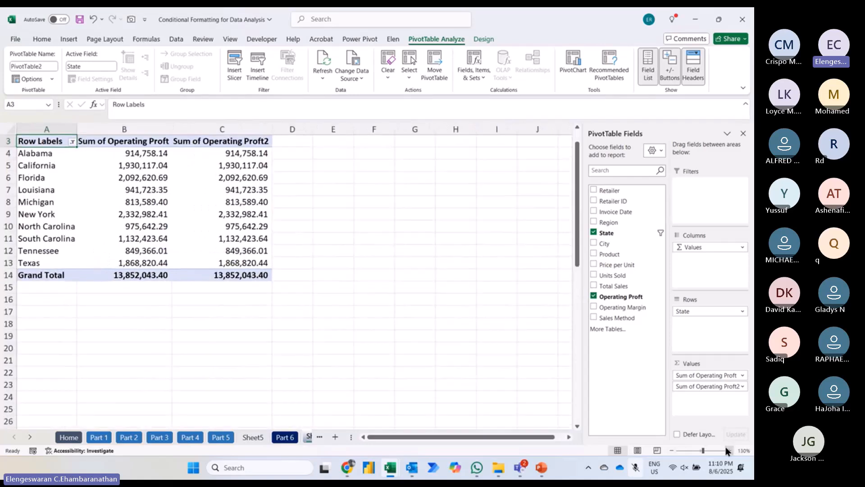
click(244, 171)
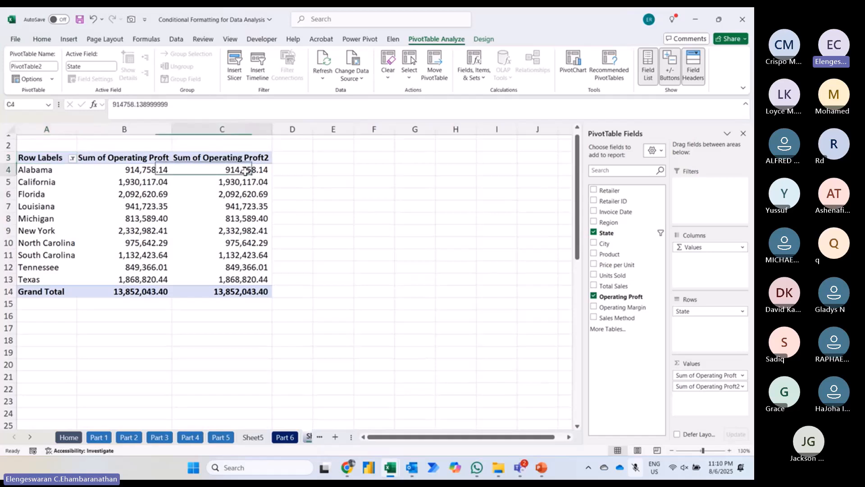
key(ctrl+shift+Down)
key(shift+Up)
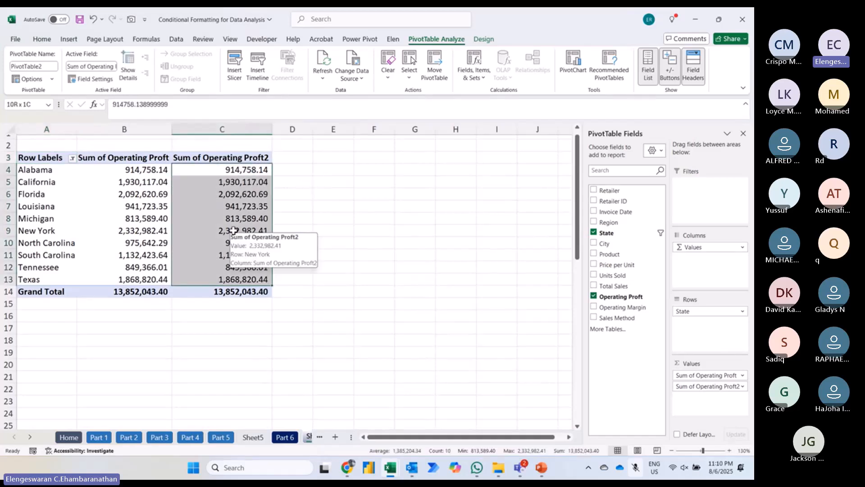
click(43, 39)
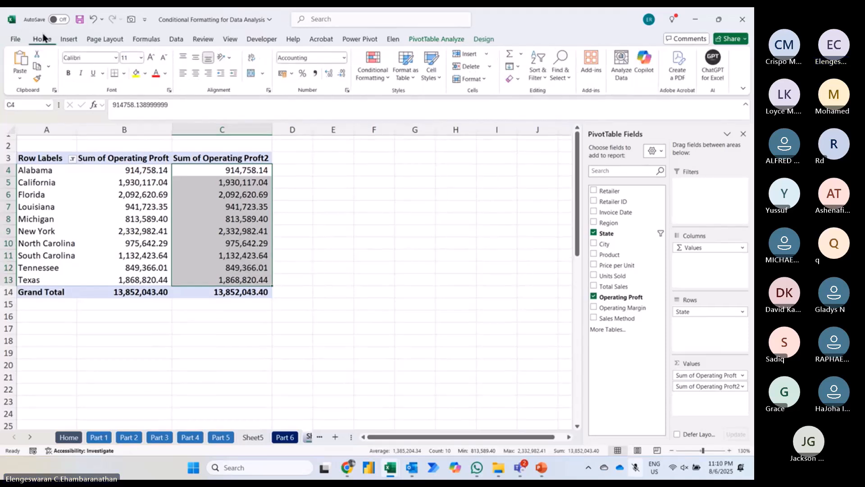
click(363, 74)
mouse_move(378, 143)
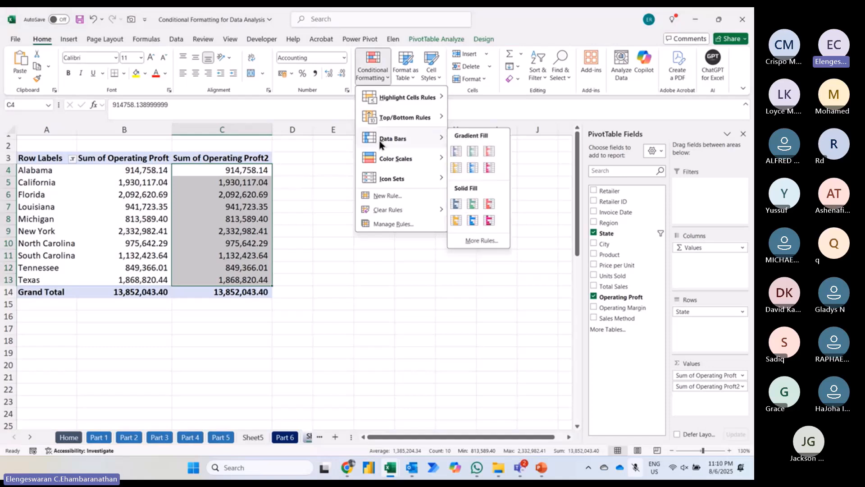
mouse_move(420, 158)
mouse_move(415, 139)
click(468, 222)
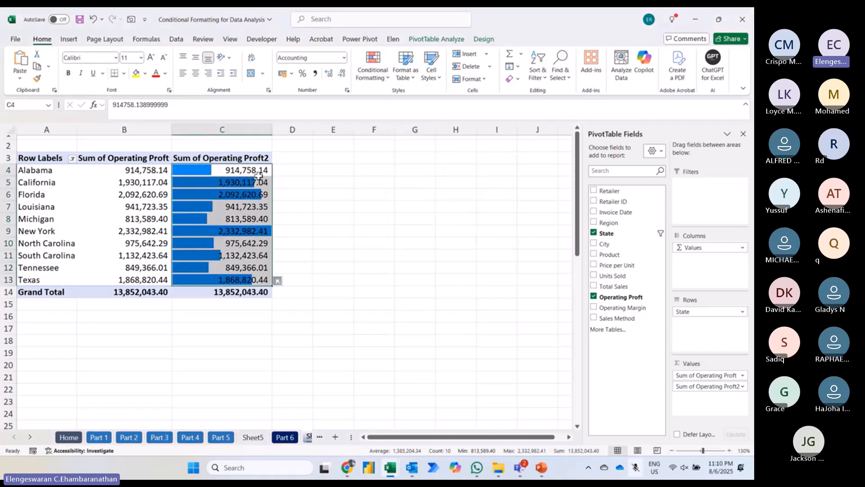
mouse_move(255, 176)
Step: Edit the data bar rule for C4:C13 to show bars only, in dark blue from the standard colors
click(372, 81)
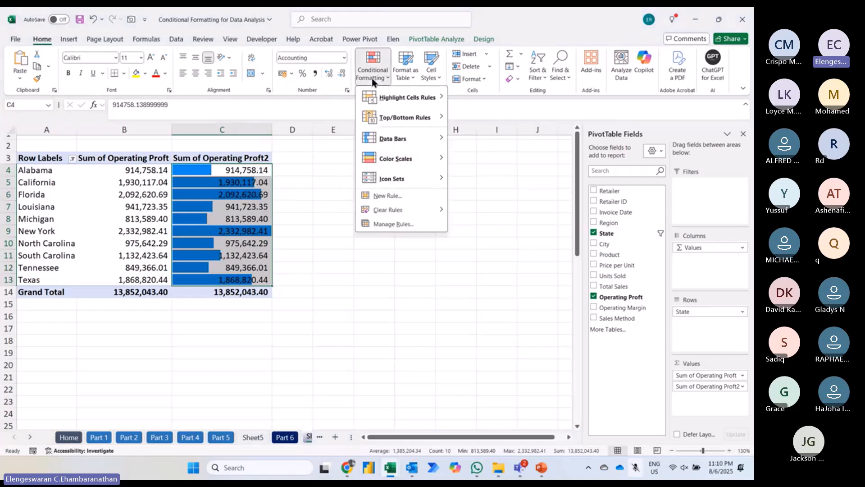
click(380, 223)
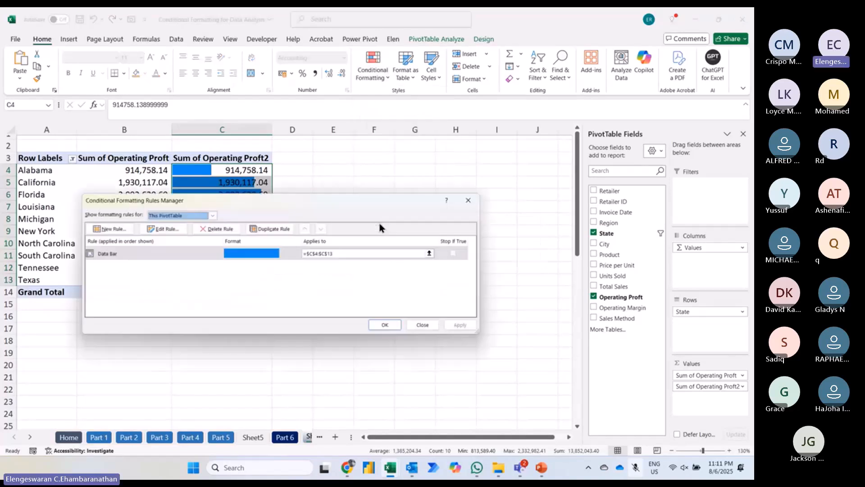
click(158, 228)
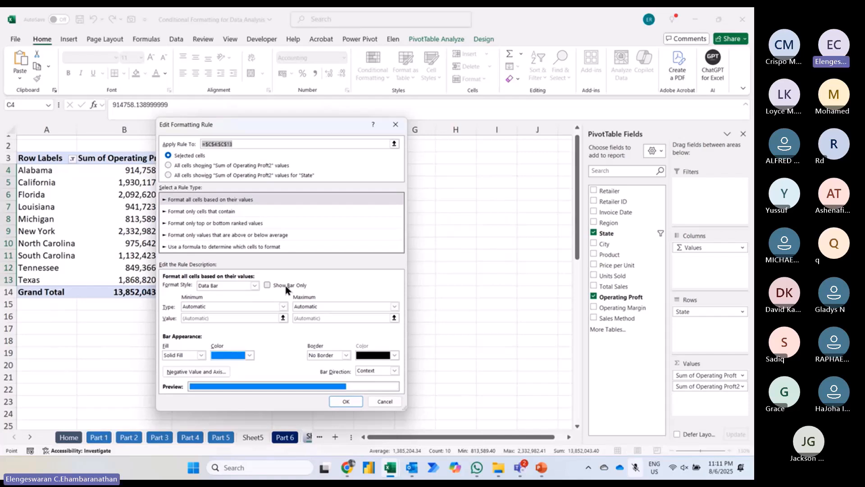
click(269, 286)
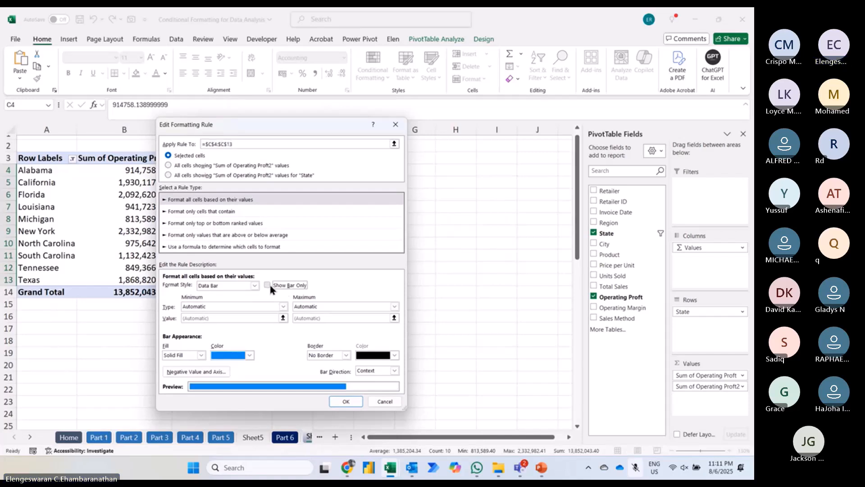
click(250, 355)
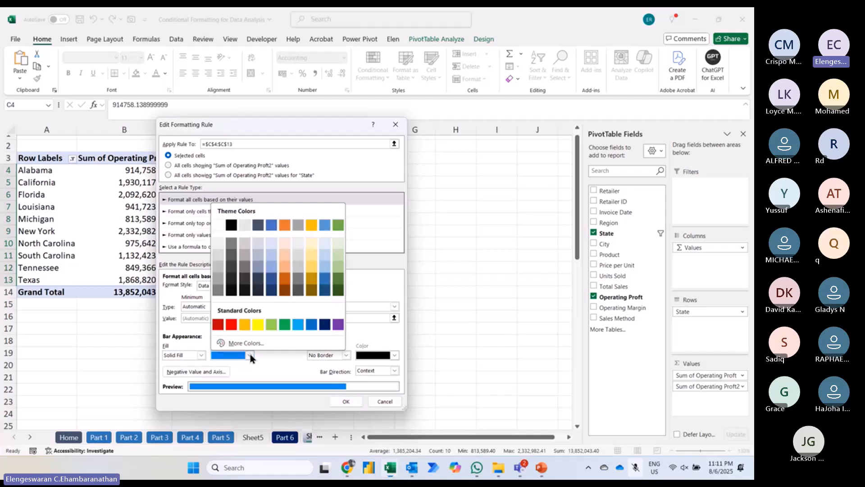
click(324, 325)
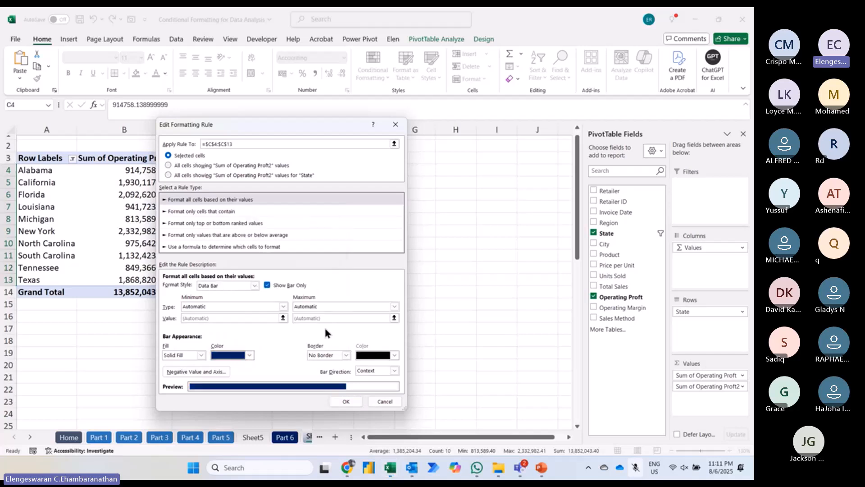
click(346, 401)
click(390, 326)
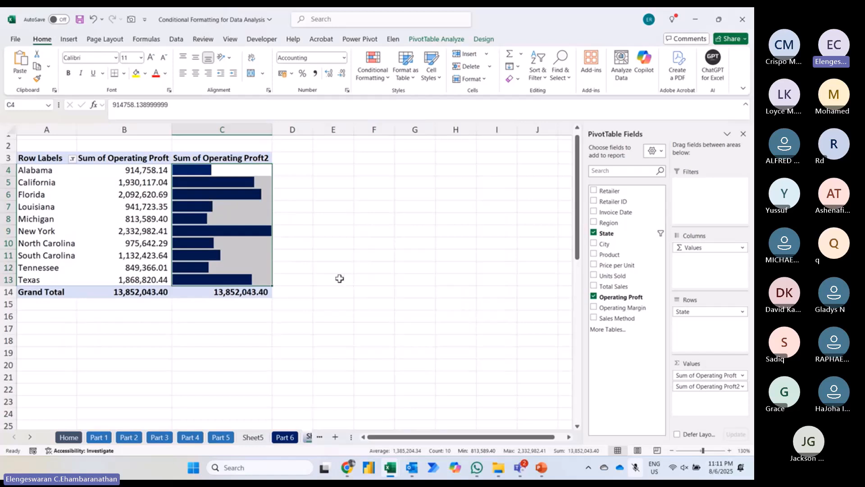
click(321, 265)
Step: Sort the pivot table's states by Sum of Operating Proft2 from largest to smallest
click(252, 194)
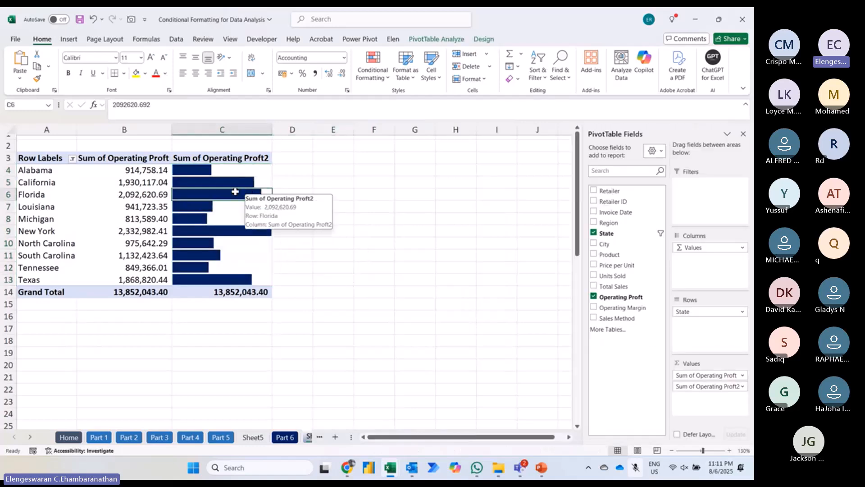
right_click(235, 192)
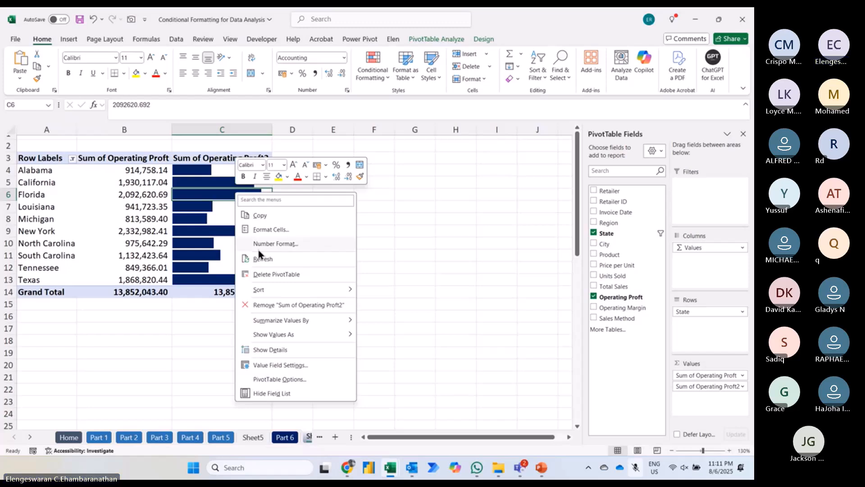
mouse_move(262, 290)
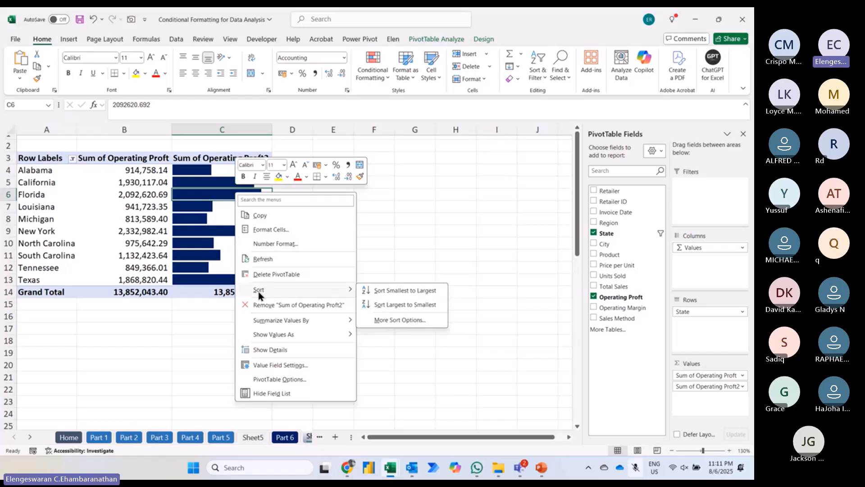
click(387, 309)
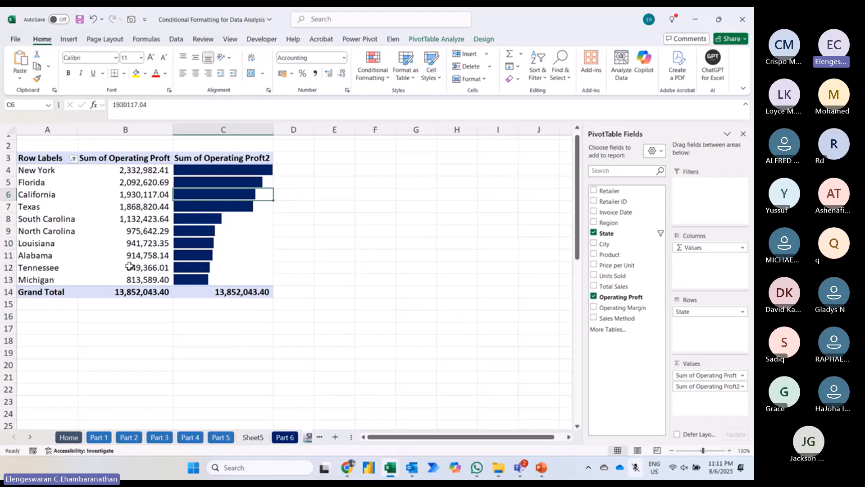
mouse_move(129, 266)
Step: Switch to the Part 8 population sheet and go to cell D5 beside China's 2021 figure
key(ctrl+Page_Down)
key(ctrl+Page_Down)
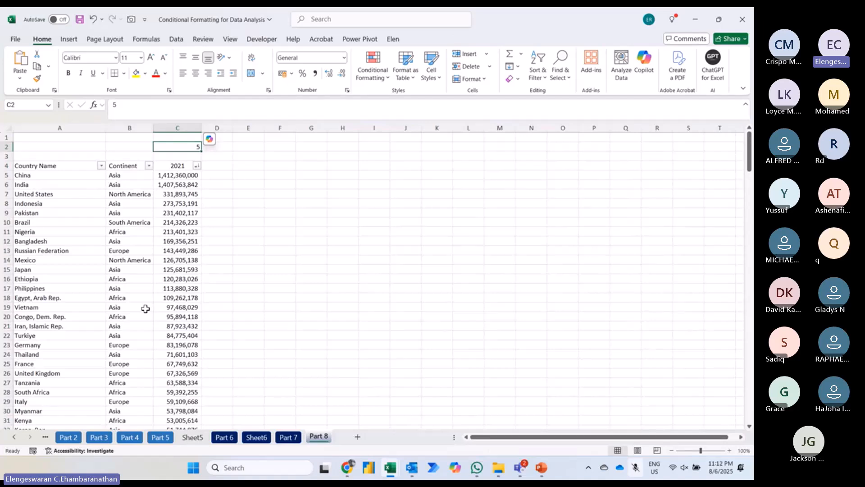
key(Down)
key(Down)
key(Down)
key(Right)
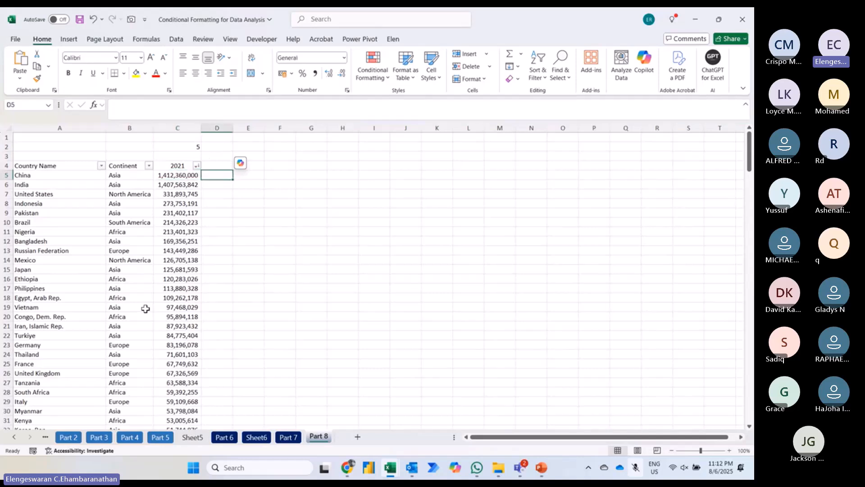
text(=)
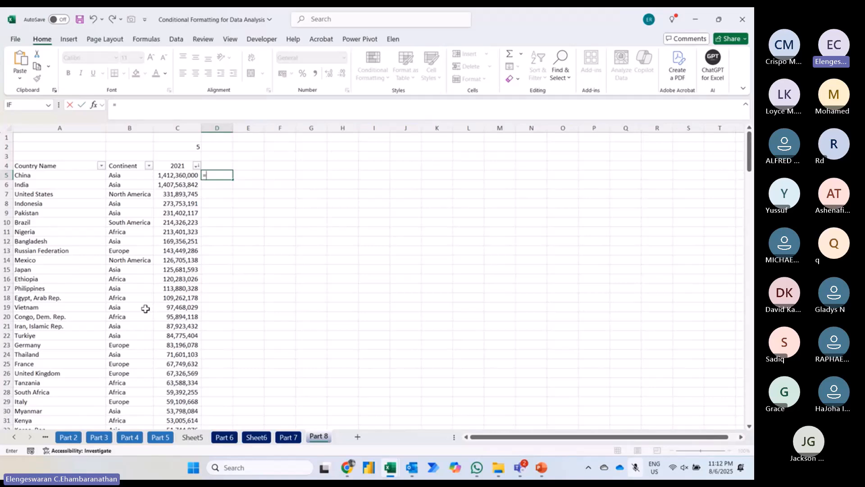
key(Left)
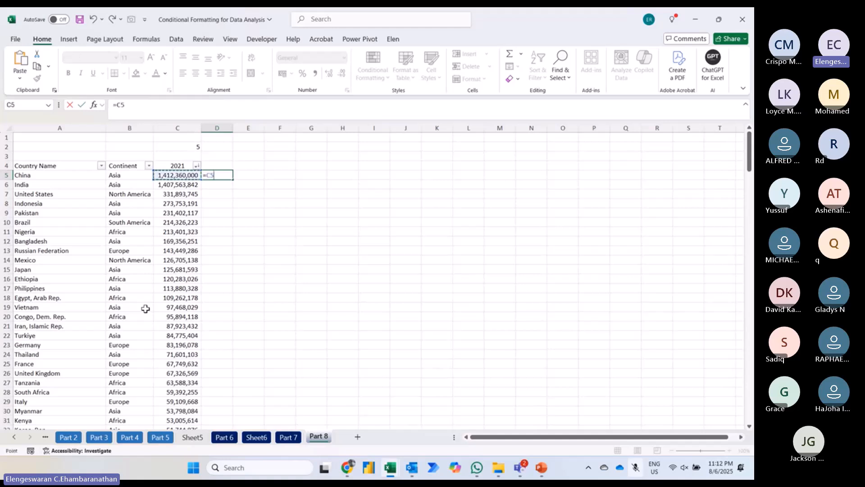
key(Escape)
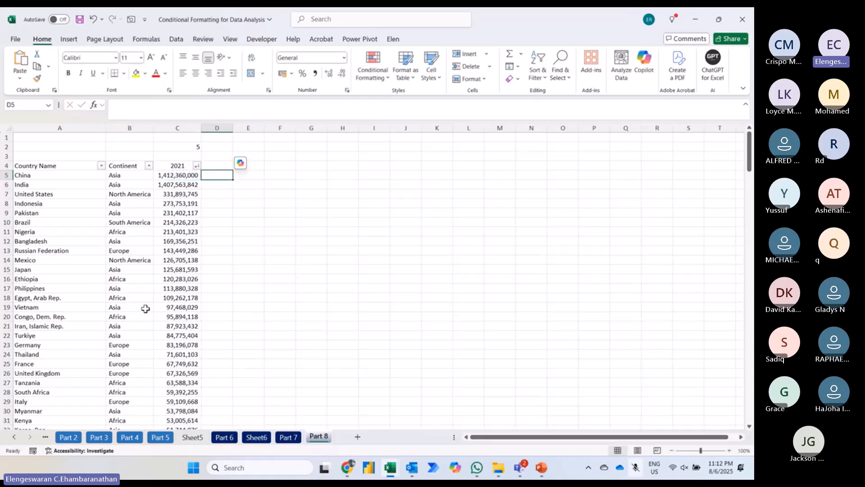
Step: Zoom the sheet to 160% and autofit the 2021 population column's width
click(729, 451)
click(730, 451)
click(730, 451)
click(729, 451)
click(730, 451)
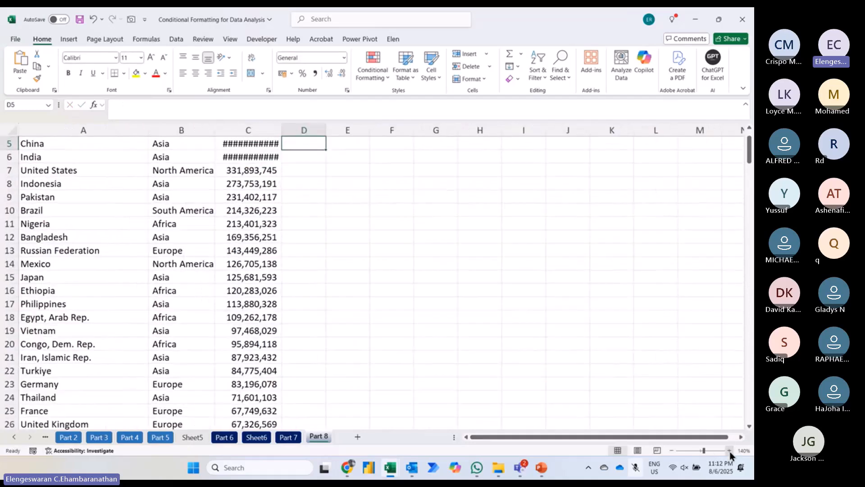
click(729, 451)
scroll(447, 292, up, 1)
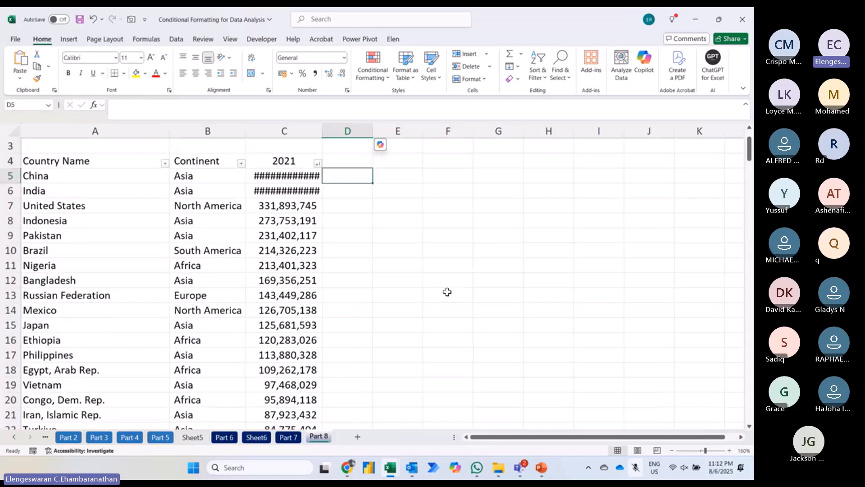
scroll(447, 292, up, 1)
click(289, 206)
key(ctrl+space)
key(alt)
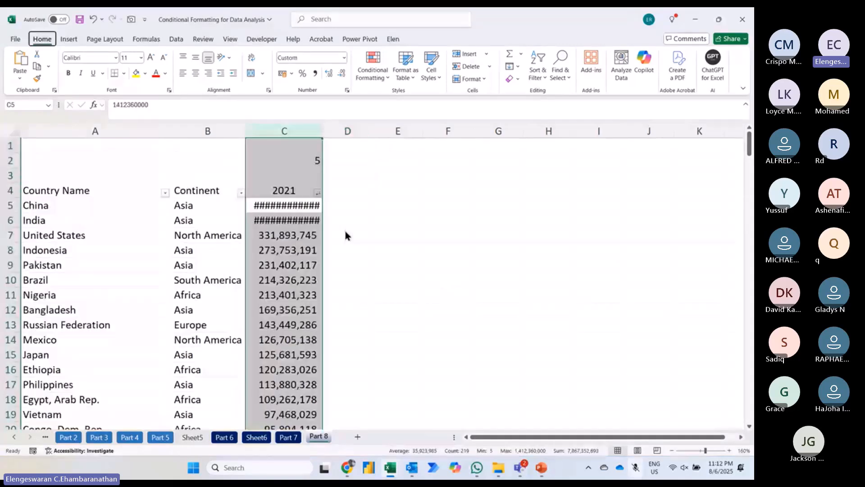
key(h)
key(o)
key(i)
key(Right)
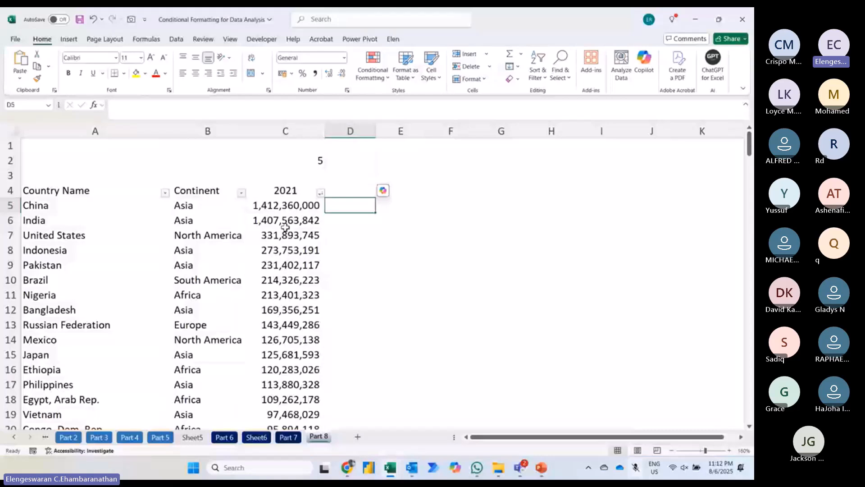
Step: Begin a formula in D5 that tests whether $C5 is greater than or equal to a LARGE result
text(=)
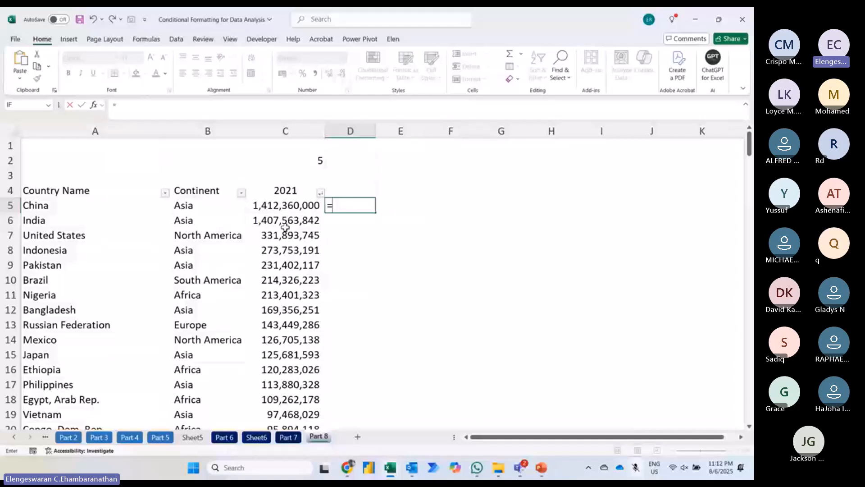
click(272, 210)
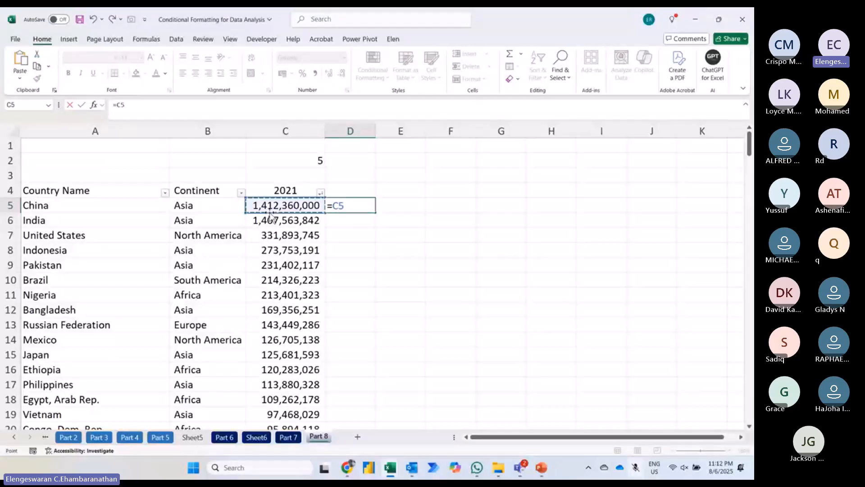
key(F4)
key(F4)
key(F4)
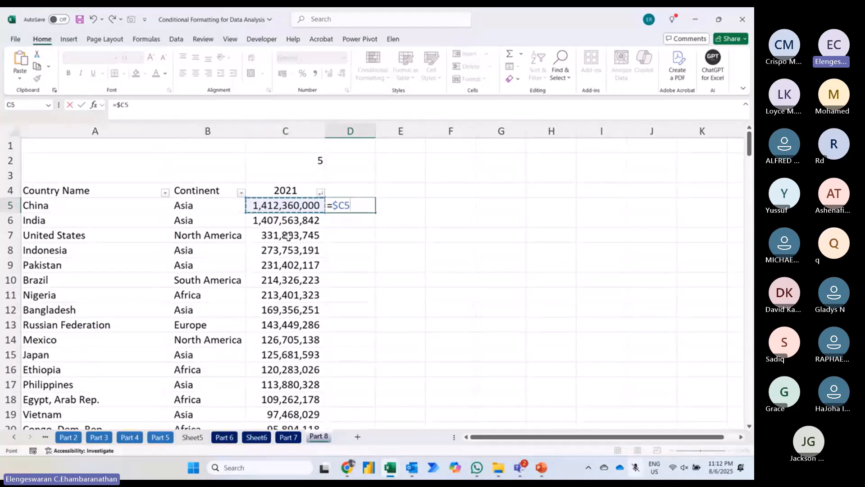
text(>=)
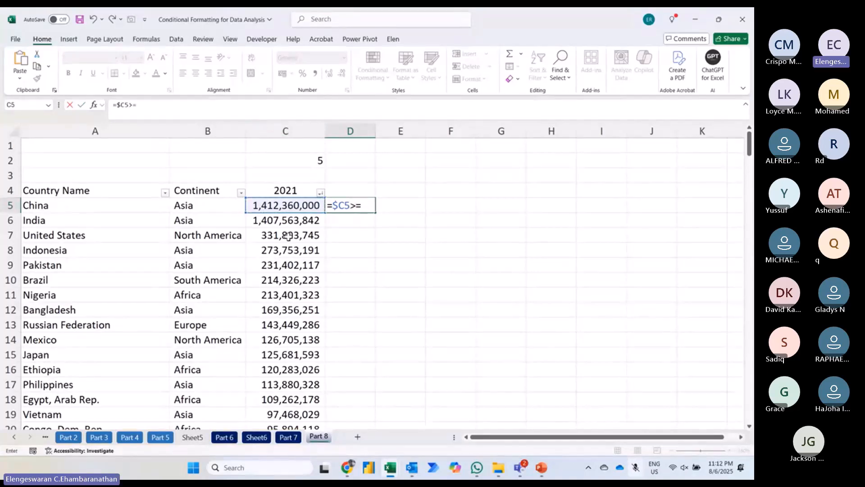
text(larg)
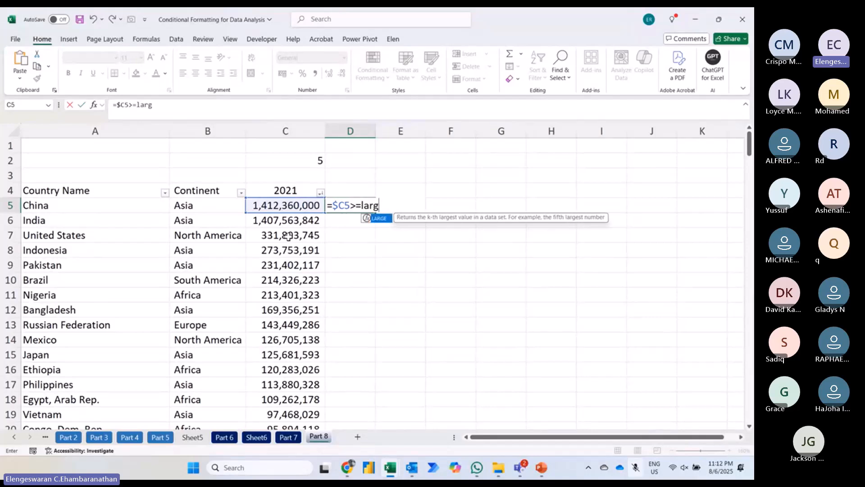
key(Tab)
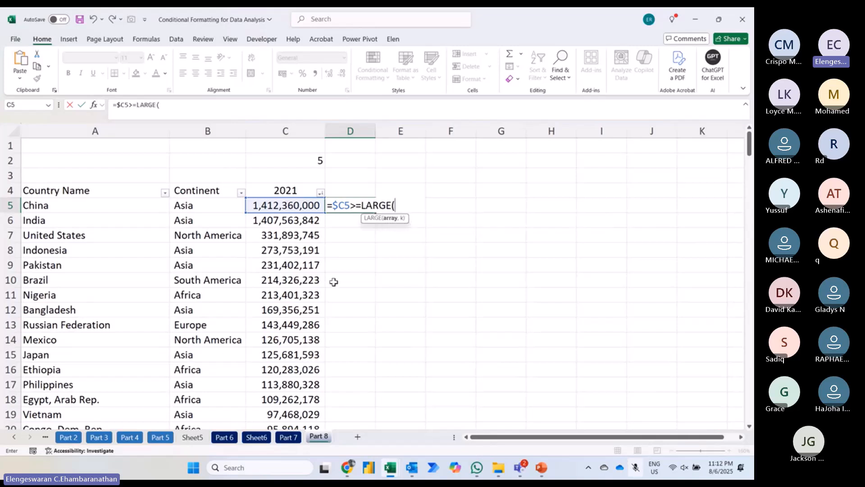
Step: Complete the LARGE function with the array $C$5:$C$221 and $C$2 as k, and enter the formula in D5
key(Left)
key(ctrl+shift+Down)
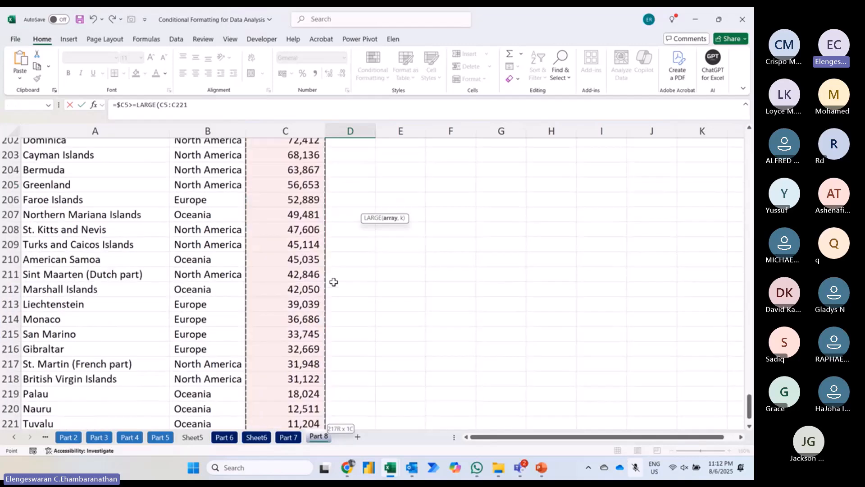
key(F4)
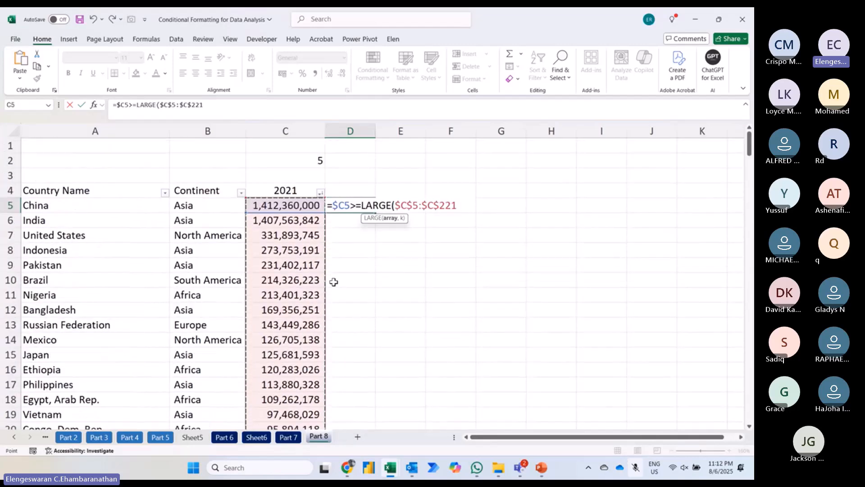
text(,)
click(286, 165)
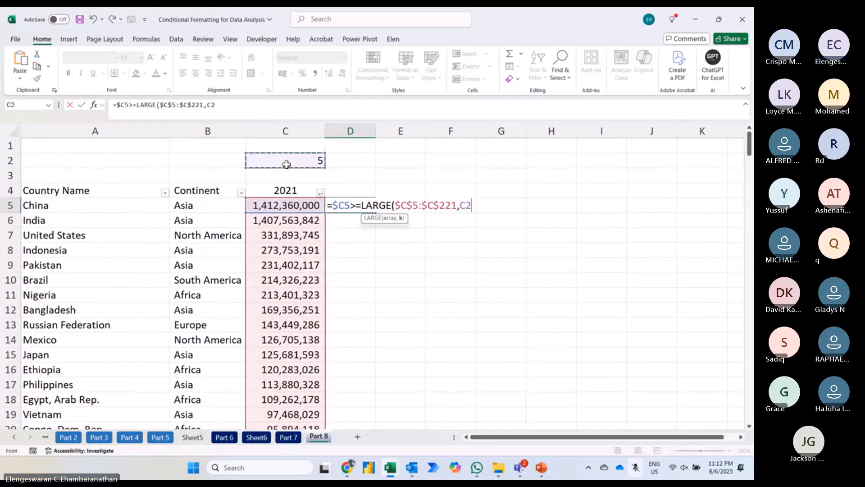
key(F4)
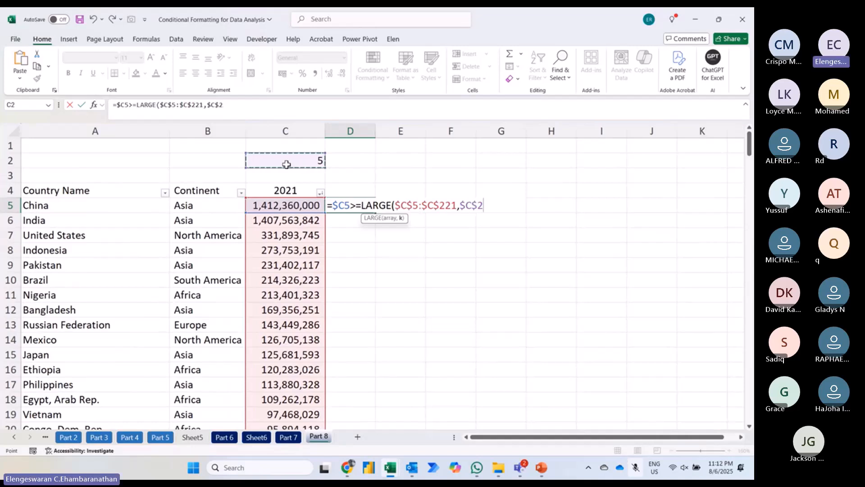
text())
key(Return)
key(Up)
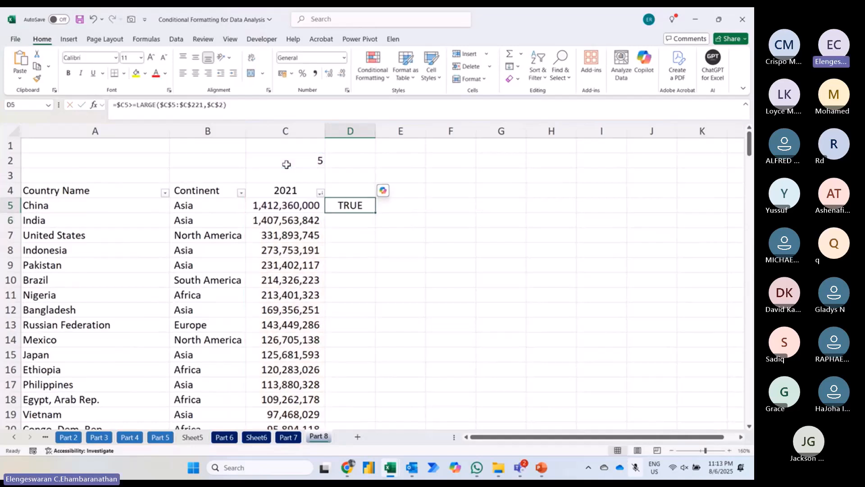
Step: Cut the whole formula text out of cell D5, leaving the cell empty
key(F2)
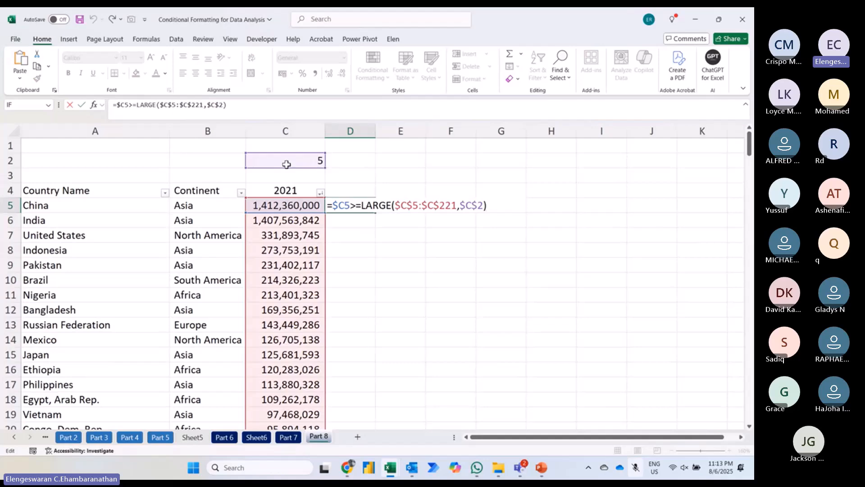
key(shift+Home)
key(ctrl+x)
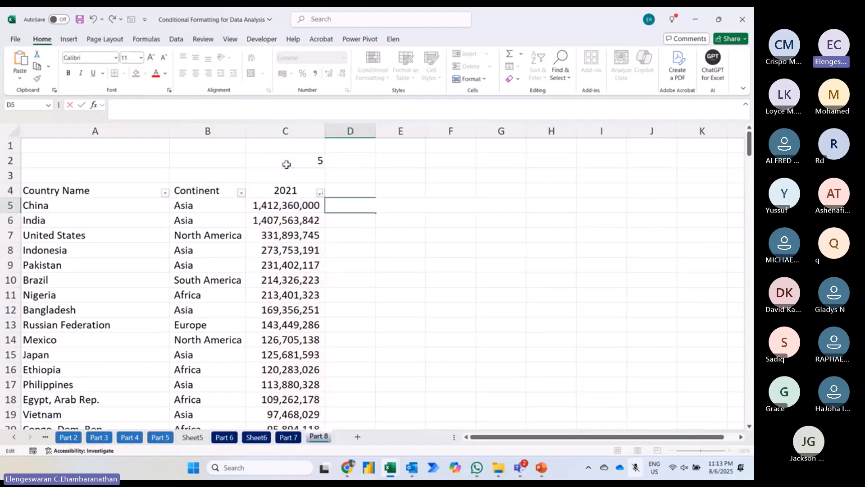
key(Return)
Step: Create a formula-based conditional formatting rule for A5:C221 with the formula =$C5>=LARGE($C$5:$C$221,$C$2)
key(Left)
key(Up)
key(Left)
key(Left)
key(ctrl+shift+Down)
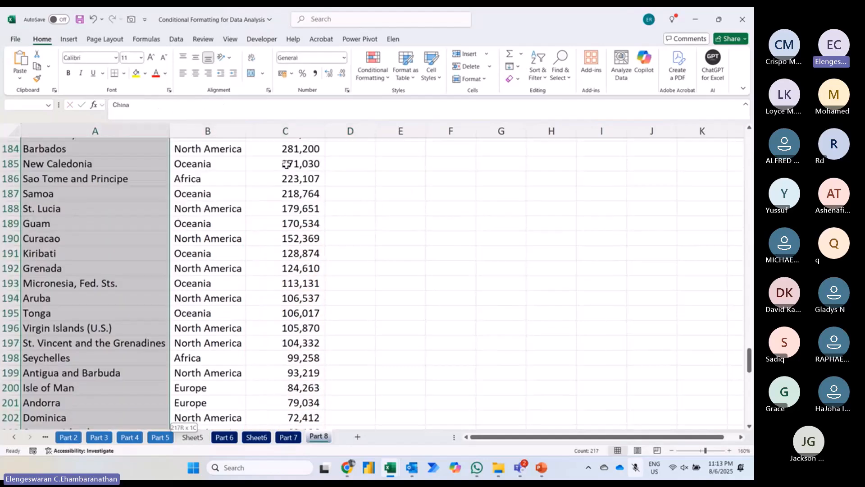
key(shift+Right)
key(shift+Right)
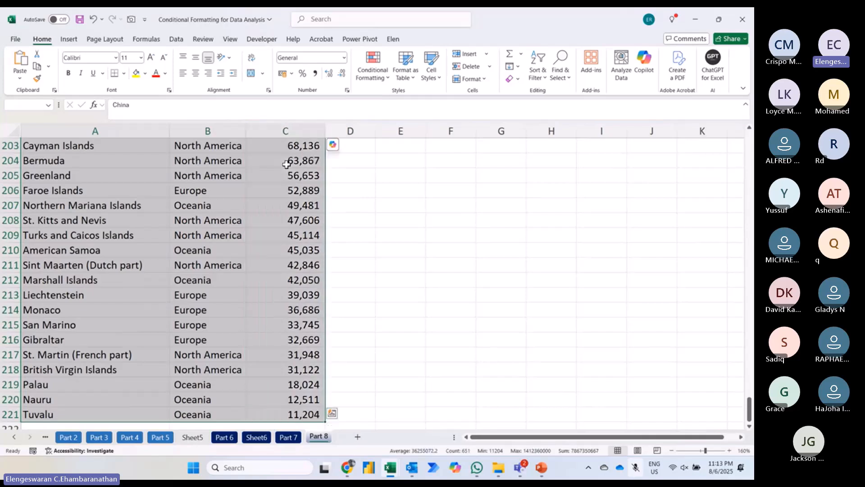
click(378, 75)
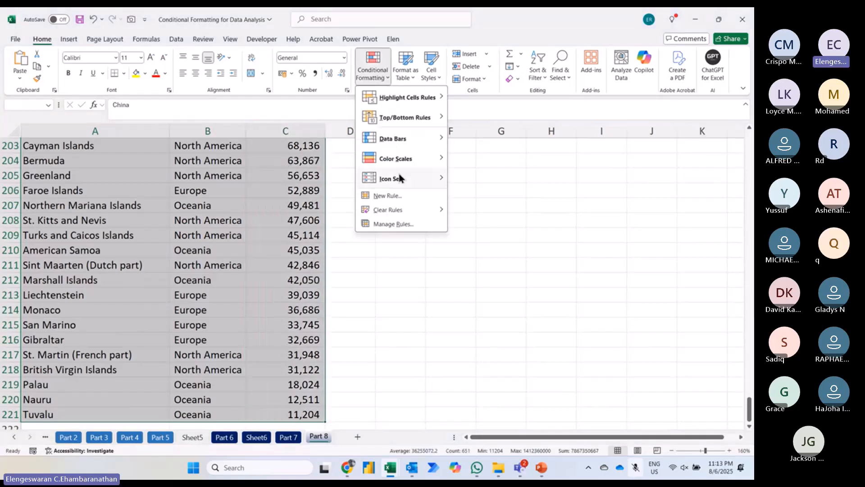
click(391, 197)
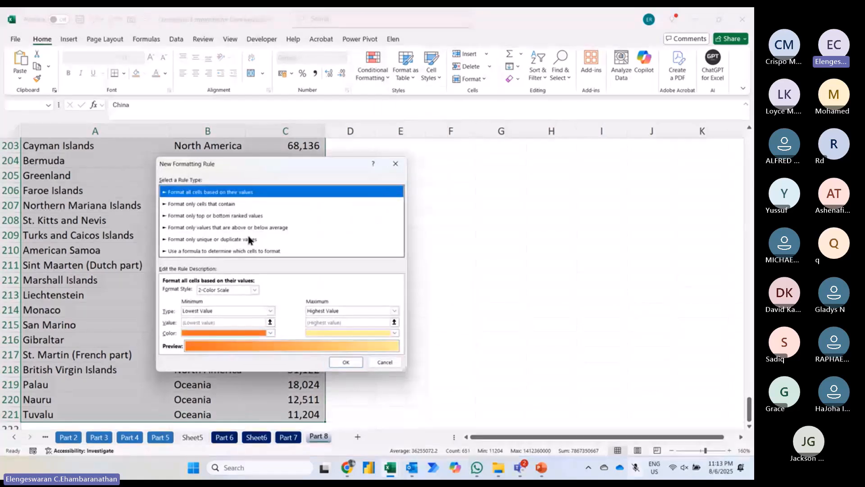
click(242, 252)
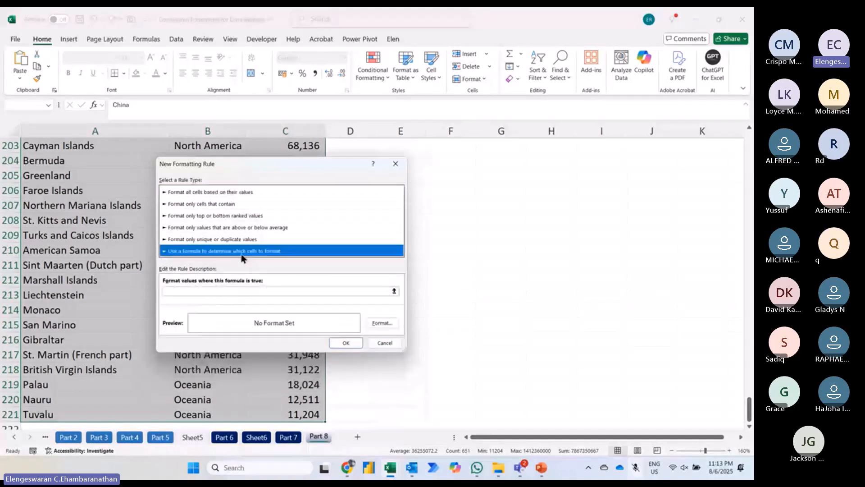
click(207, 290)
scroll(207, 288, up, 4)
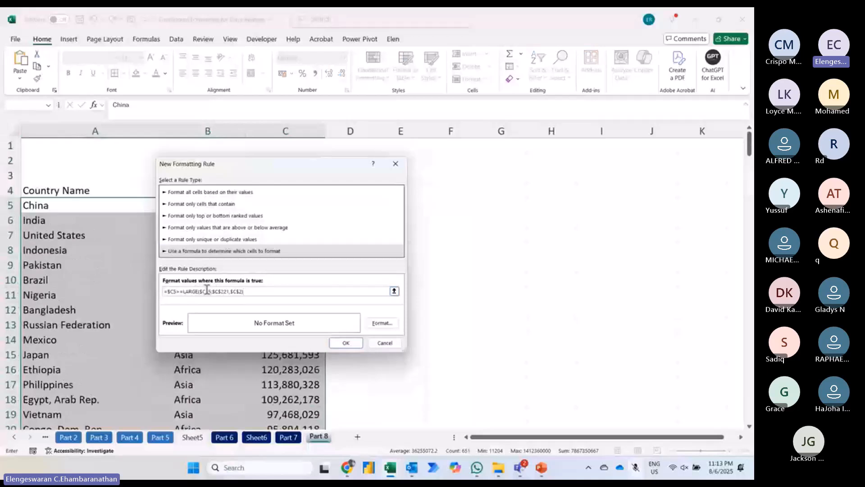
Step: Give the rule an orange fill from the standard colors and a bold font, and apply it
click(381, 324)
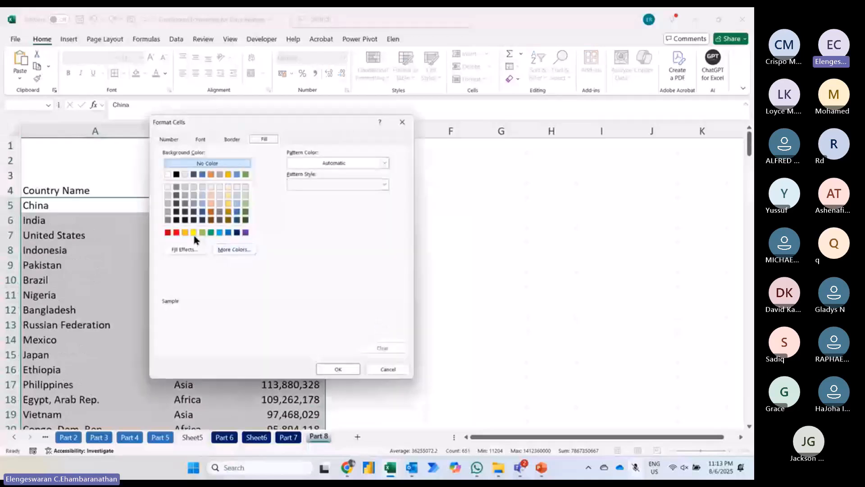
click(193, 232)
click(185, 233)
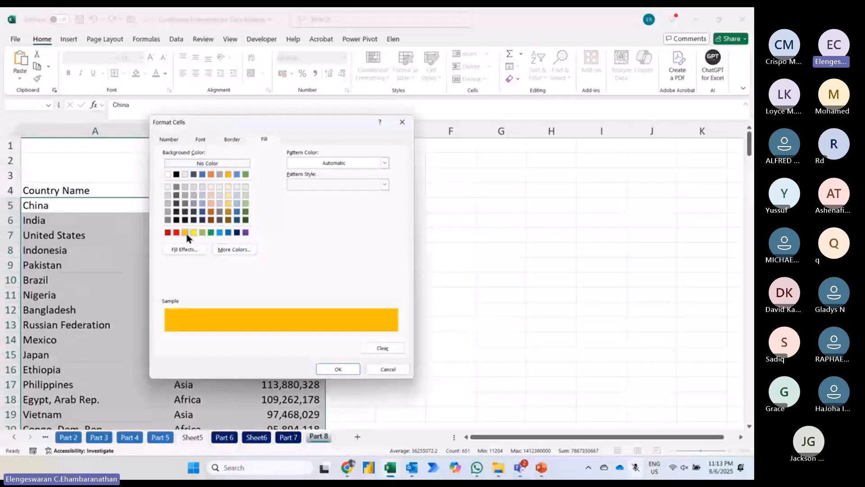
click(200, 139)
click(290, 186)
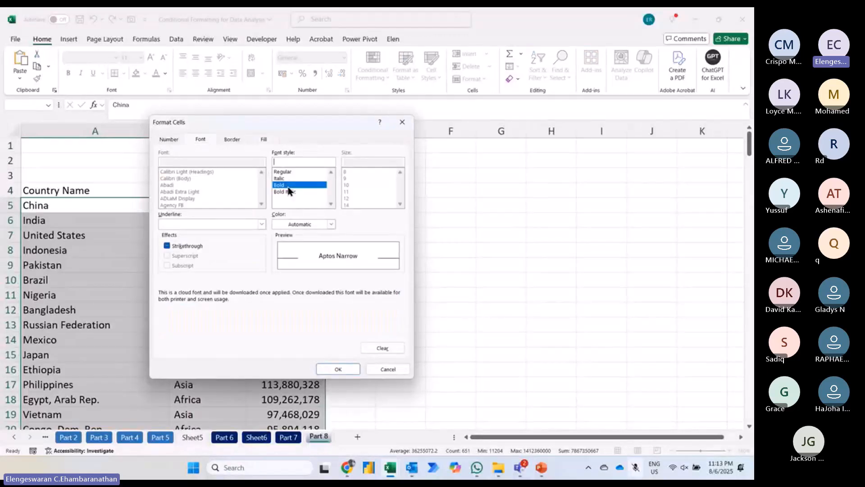
click(339, 369)
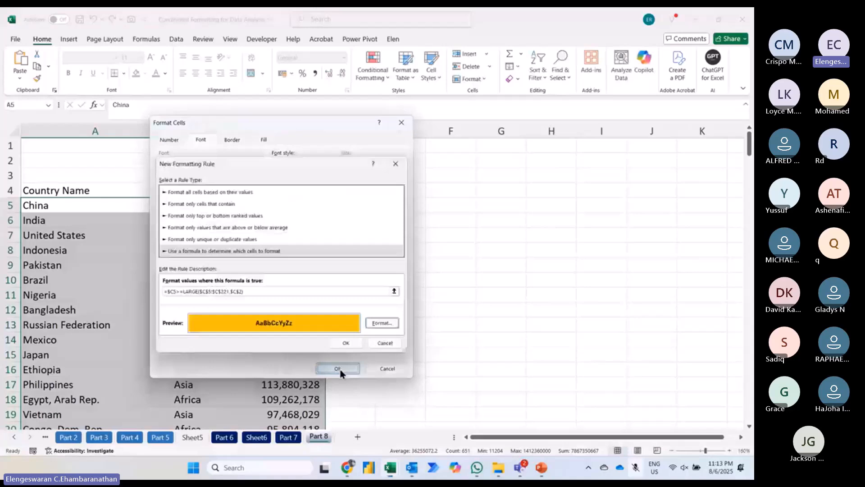
click(347, 345)
click(348, 344)
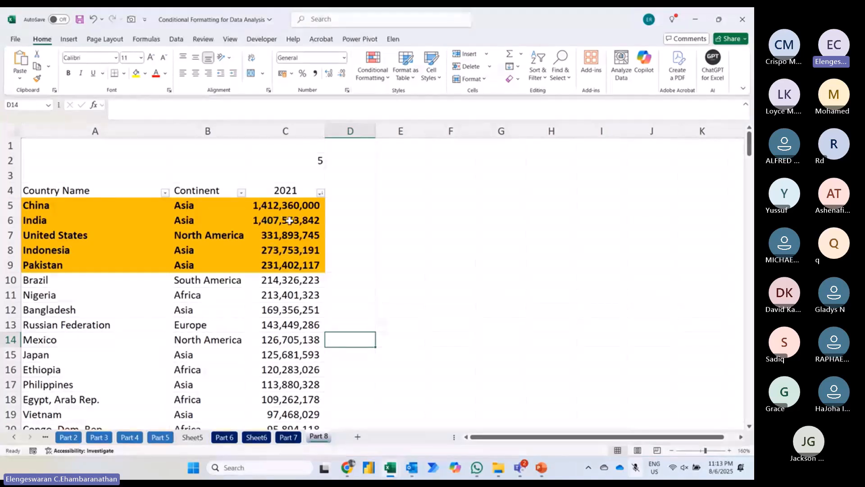
Step: Set the top-count value in cell C2 to 10 to extend the highlighted countries
click(301, 161)
text(10)
key(Return)
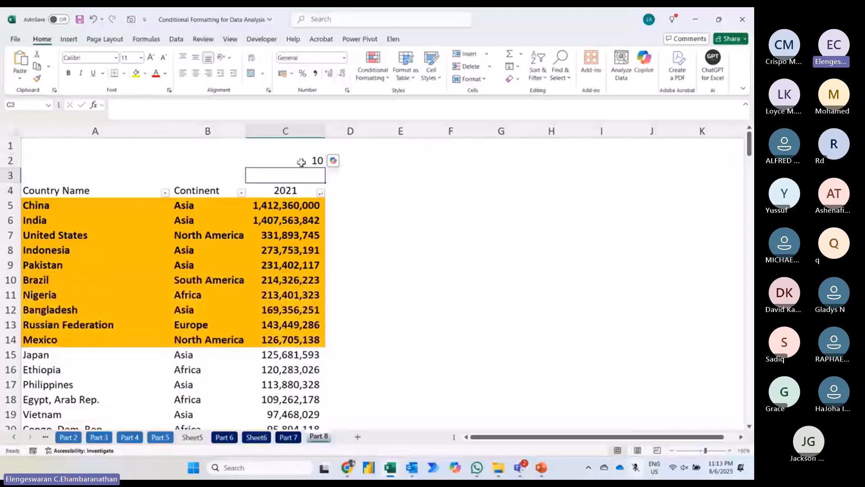
click(302, 161)
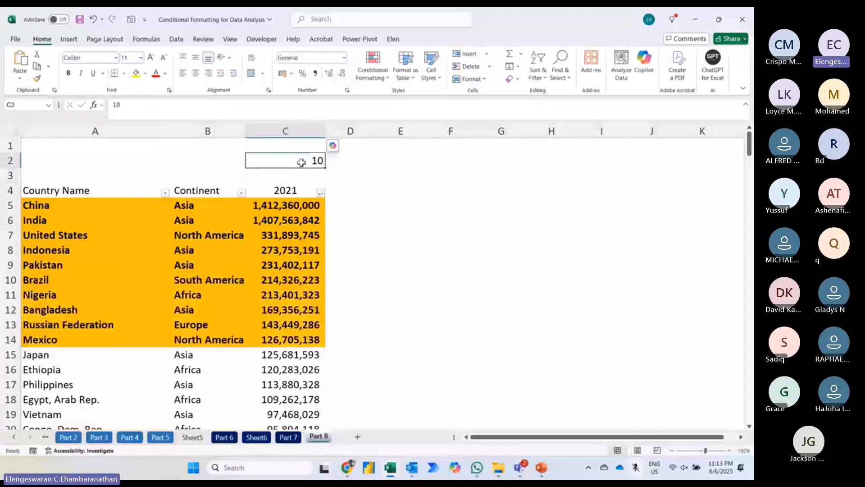
Step: Set the top-count value in cell C2 to 3 to narrow the highlighted countries
text(3)
key(Return)
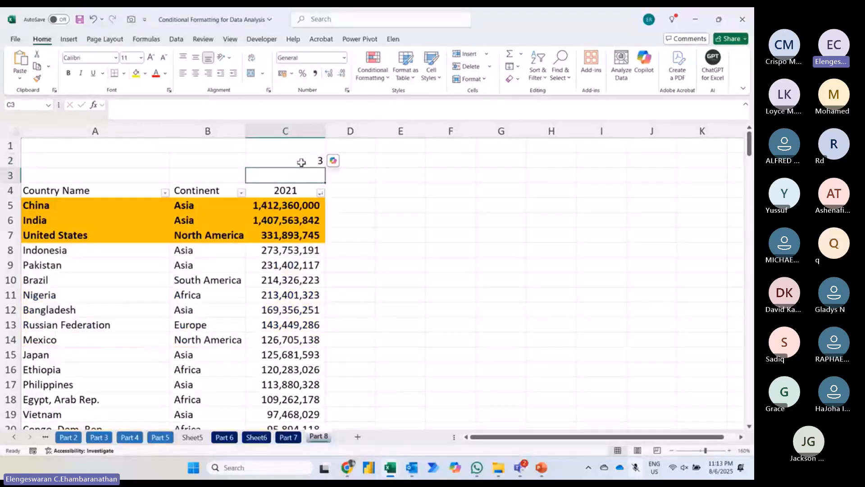
click(301, 161)
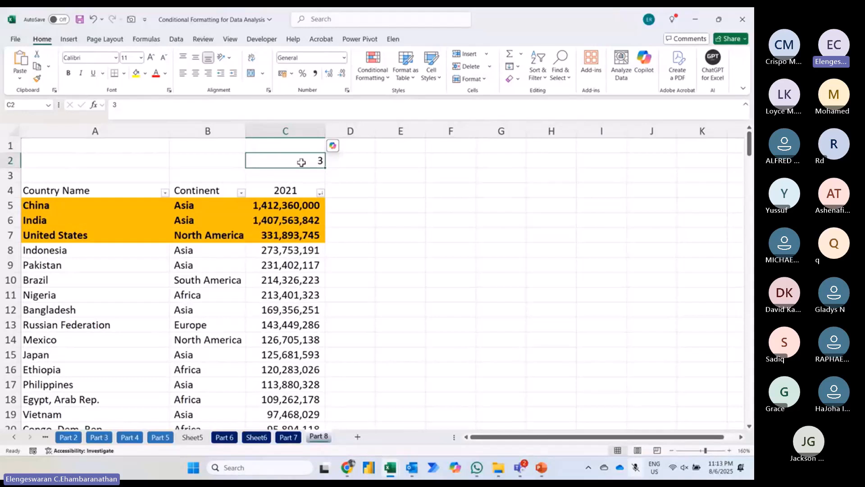
Step: Insert a spin button form control beside cell C2, spanning rows 1 and 2 of column D
click(262, 40)
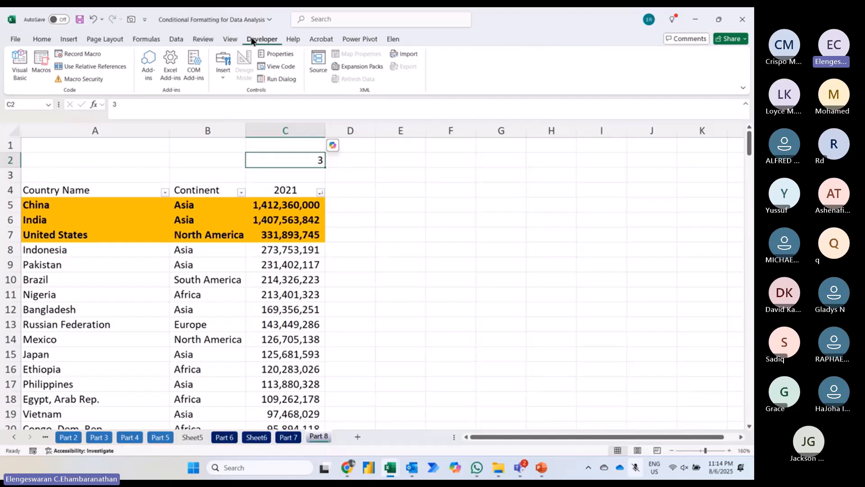
click(221, 70)
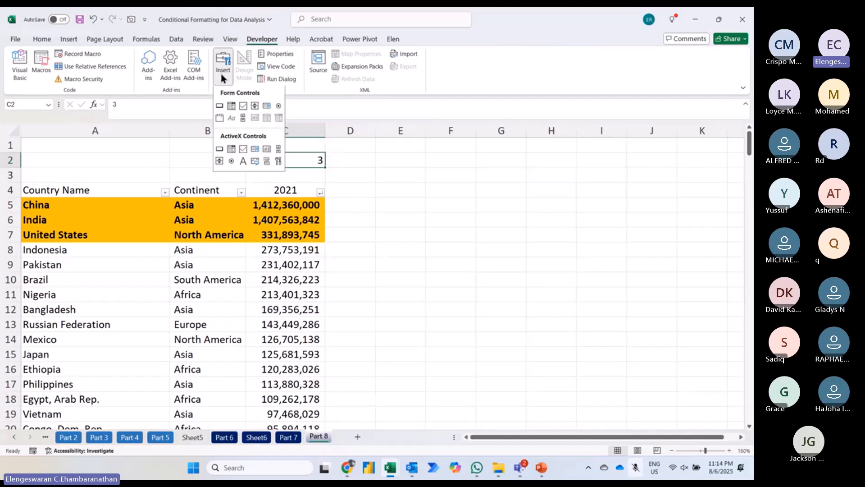
click(252, 109)
drag(388, 170, 330, 148)
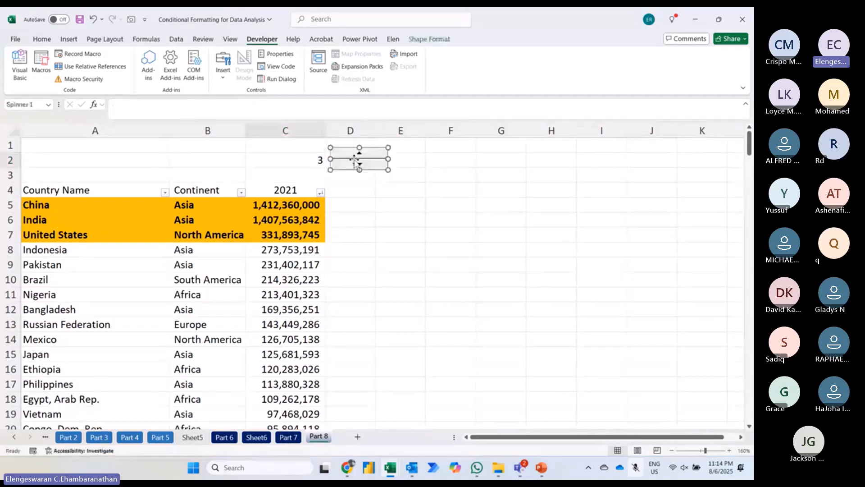
Step: Link the spin button to cell $C$2 and set its current value to 5
right_click(354, 161)
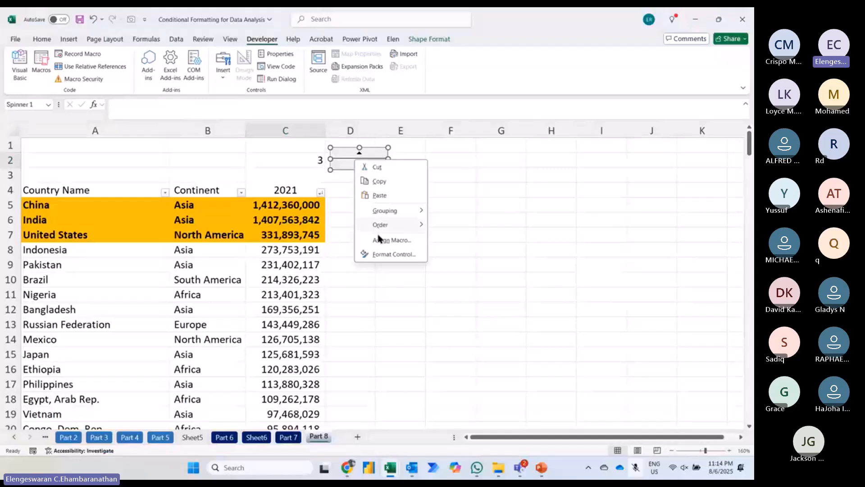
click(381, 255)
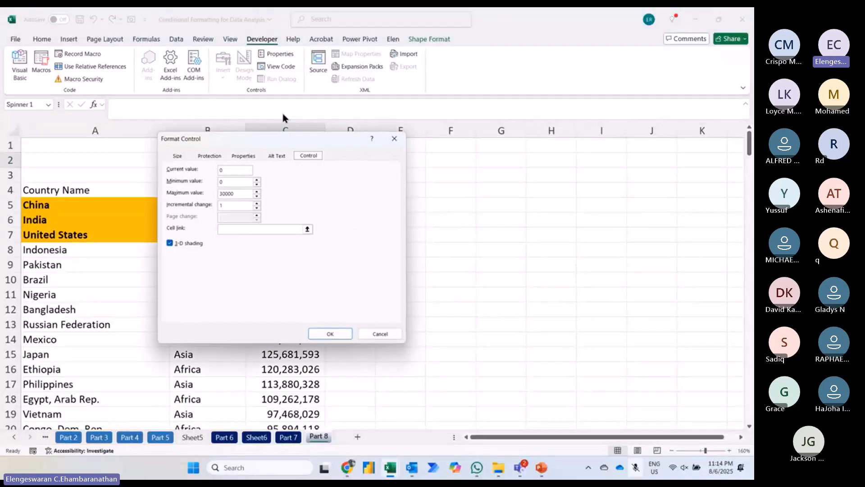
drag(288, 141, 524, 153)
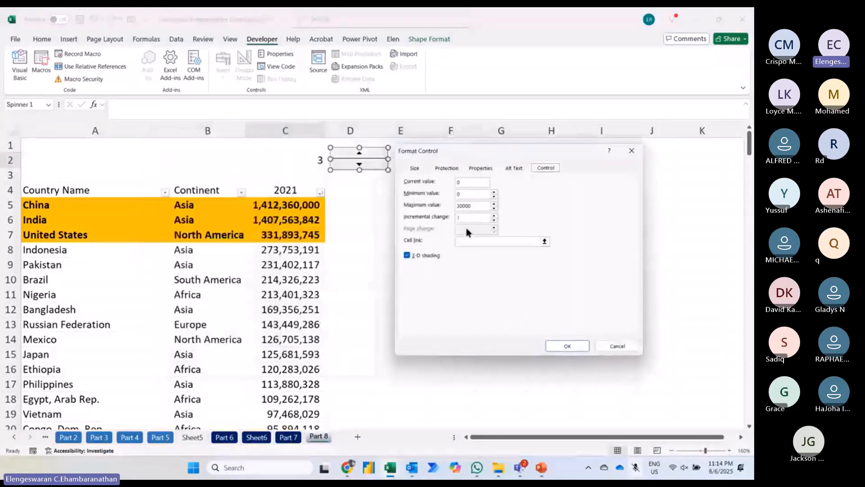
click(469, 240)
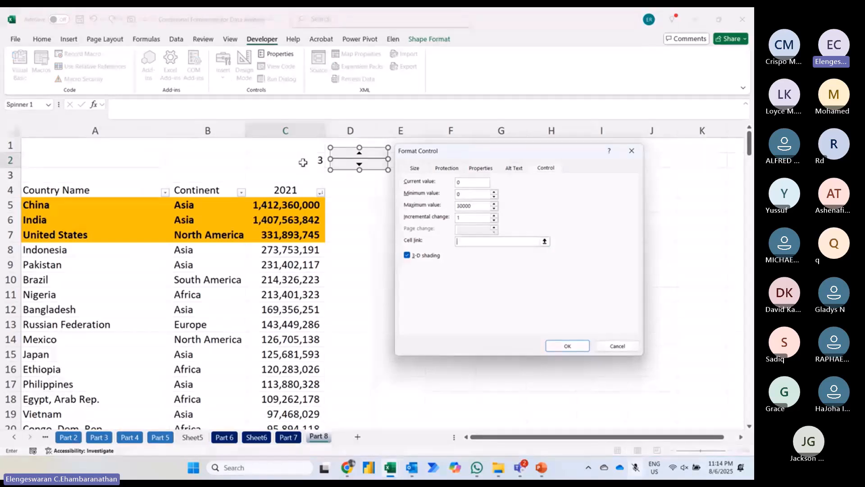
click(303, 163)
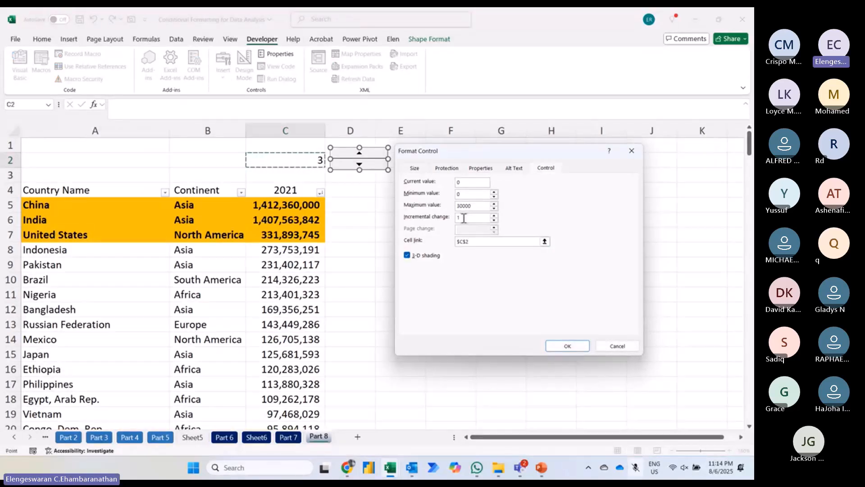
click(465, 181)
key(BackSpace)
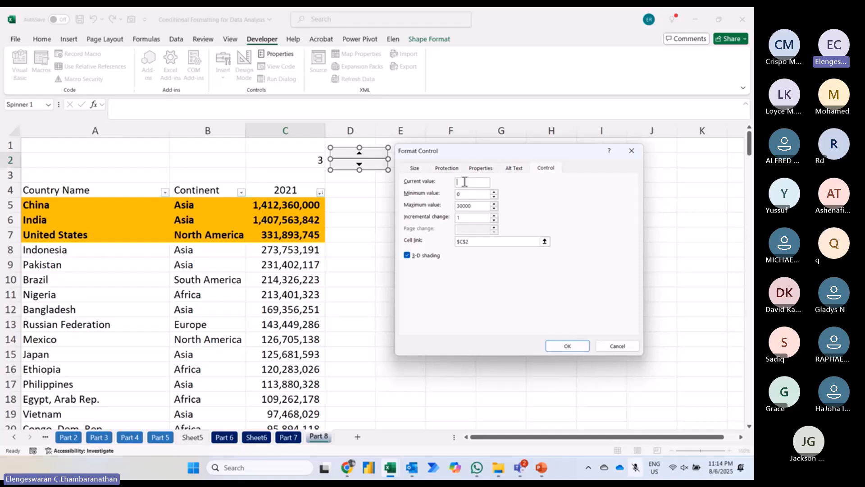
text(5)
click(556, 345)
click(501, 264)
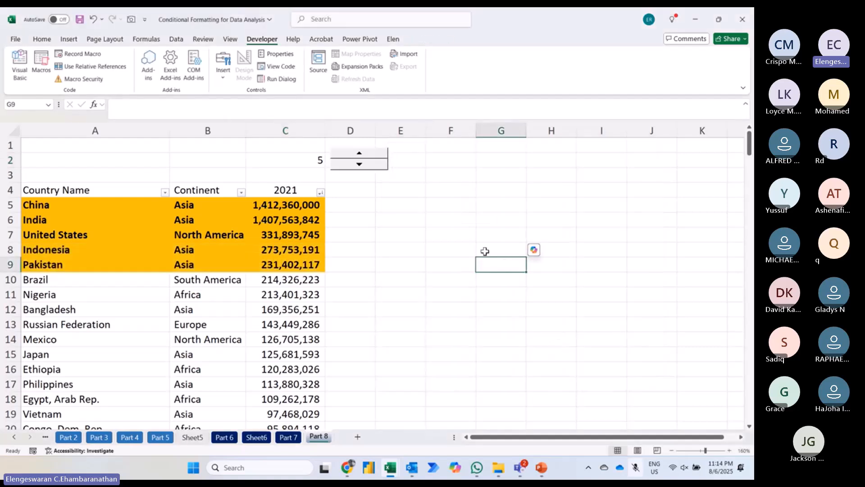
Step: Use the spin button to step the top count down to 3 and up to 8
click(377, 167)
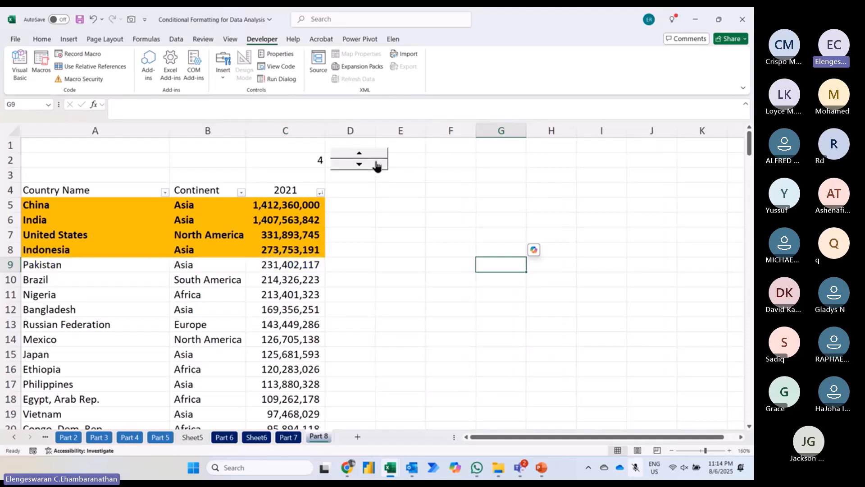
click(377, 166)
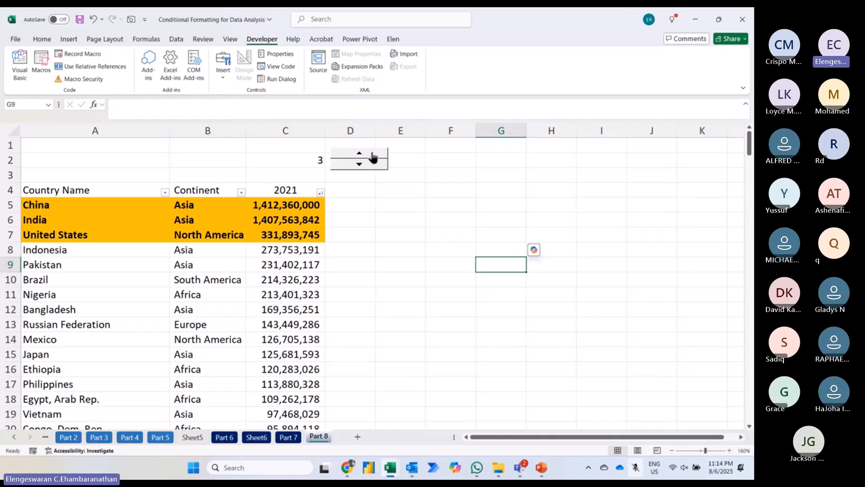
click(373, 156)
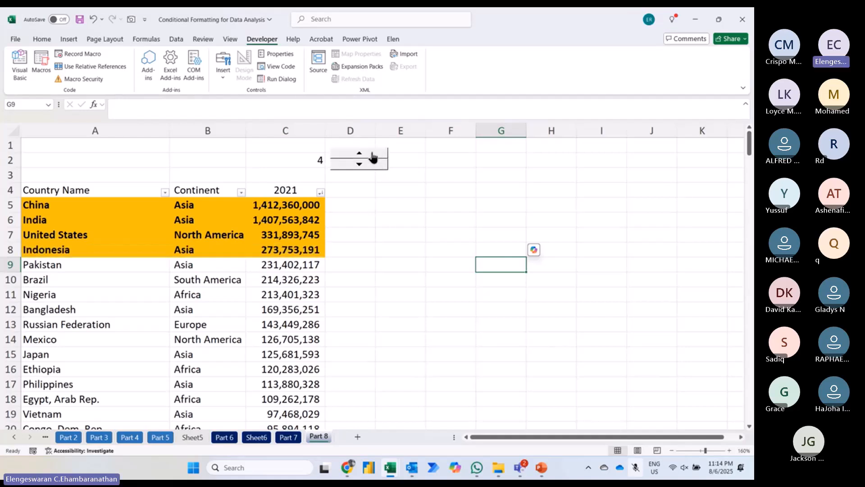
click(372, 156)
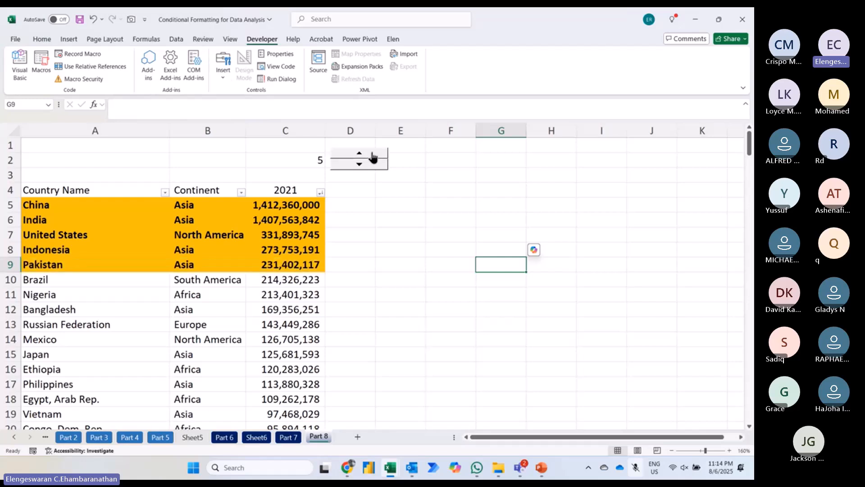
click(372, 156)
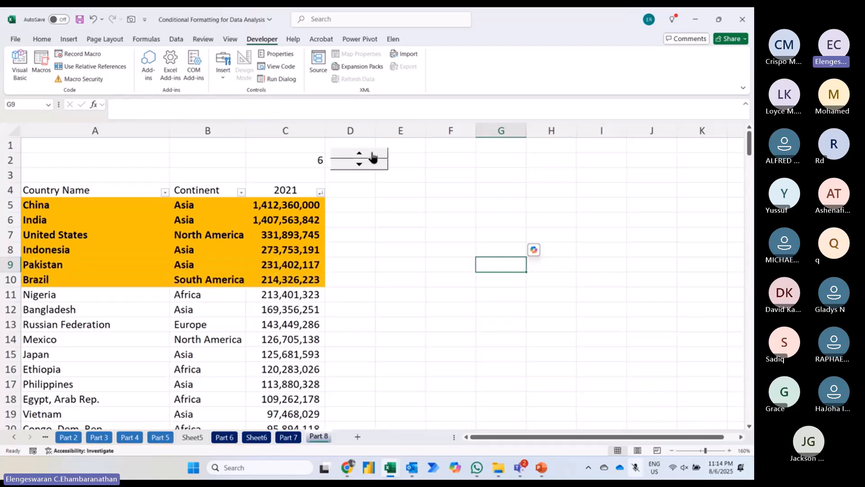
click(372, 155)
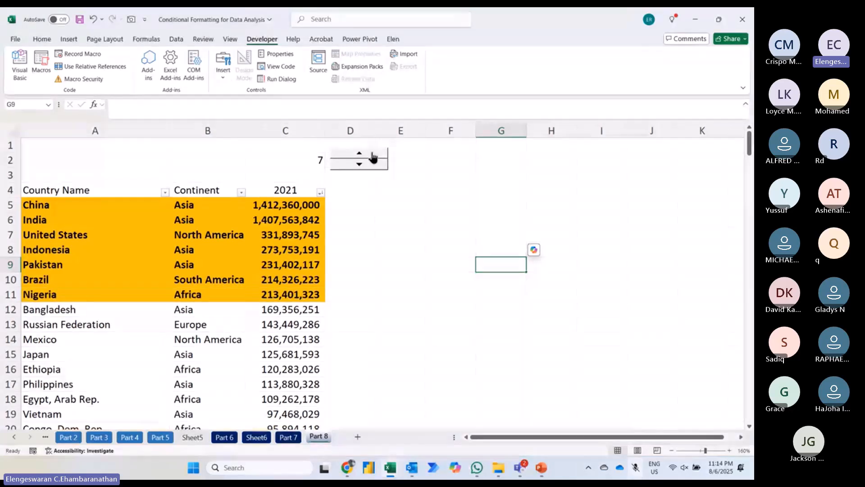
click(373, 156)
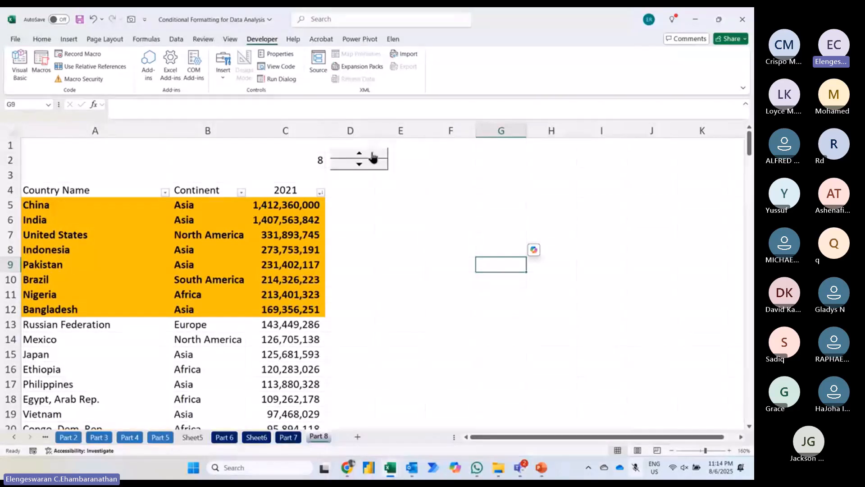
click(156, 240)
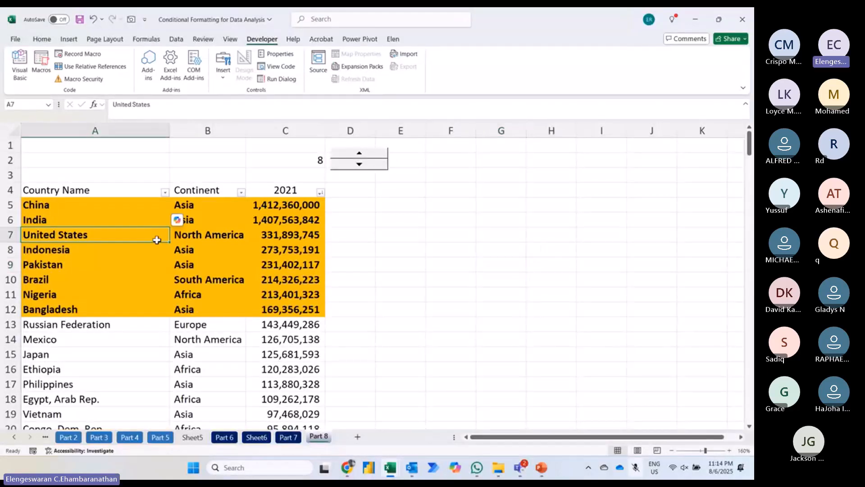
key(Up)
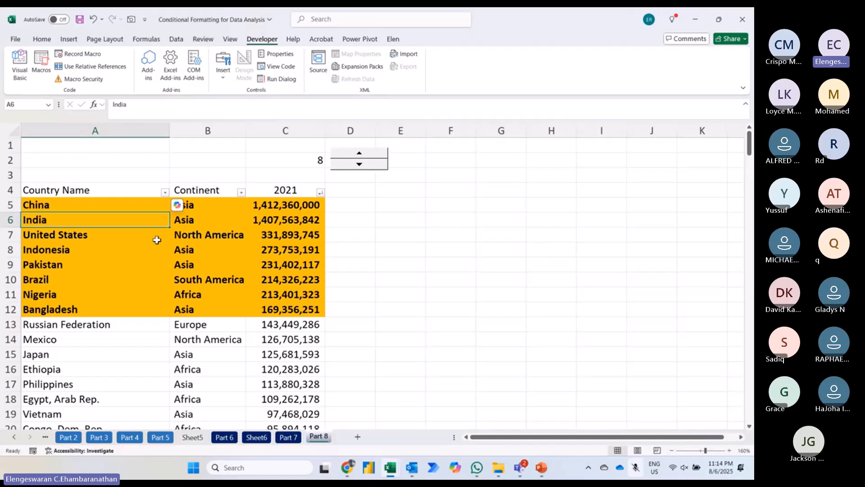
key(Up)
key(ctrl+shift+End)
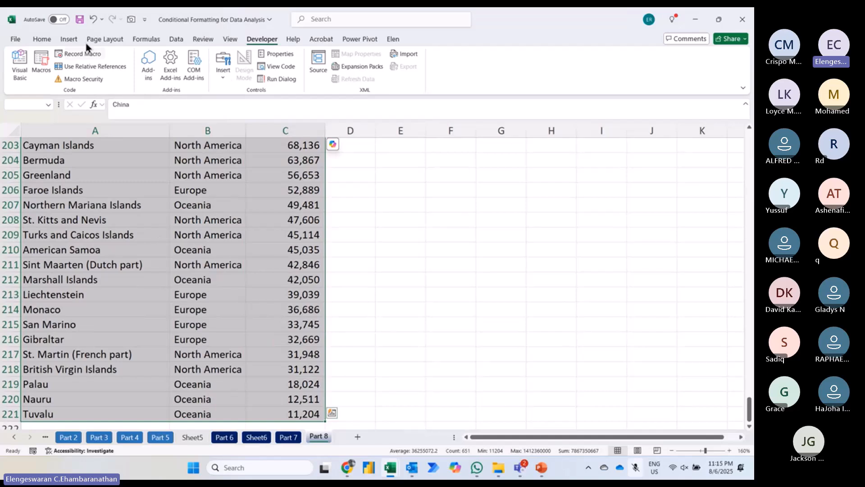
click(47, 40)
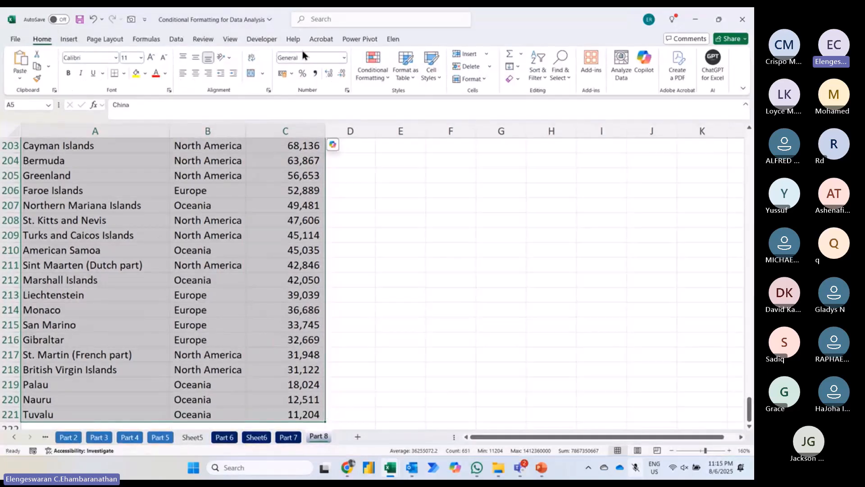
click(365, 73)
mouse_move(383, 212)
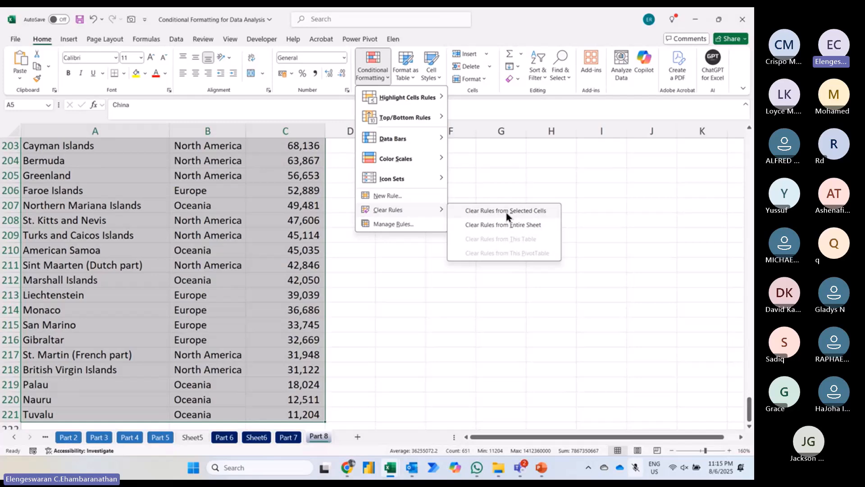
click(238, 224)
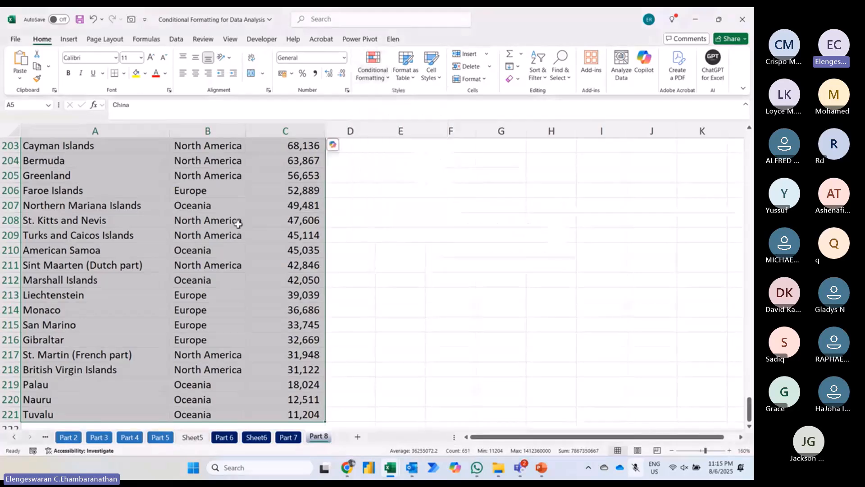
Step: Clear the conditional formatting rules from the entire Part 8 sheet
key(ctrl+Home)
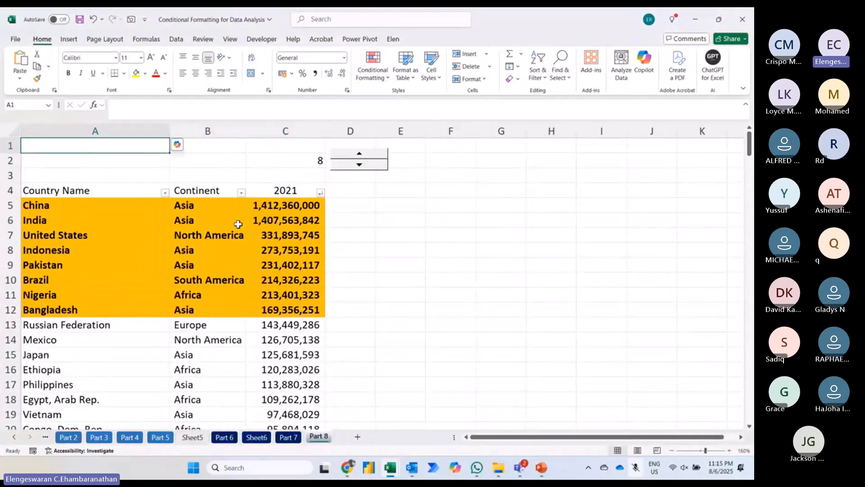
click(378, 76)
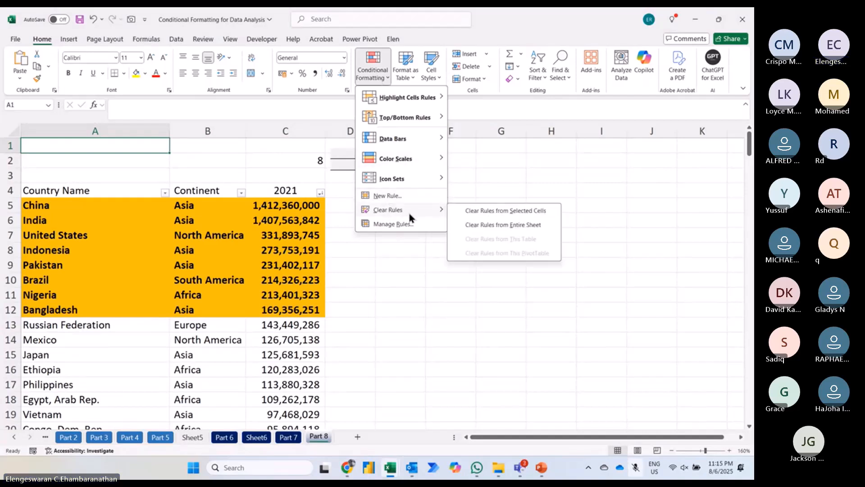
click(483, 228)
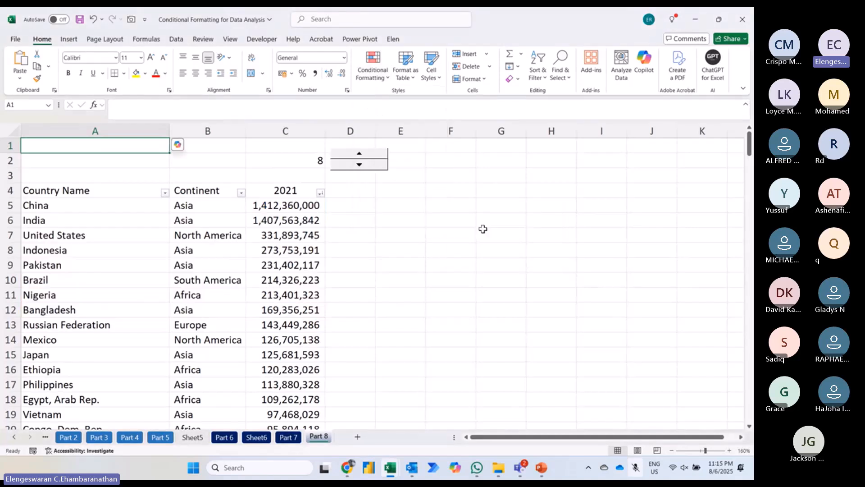
Step: Cut the spin button beside cell C2 from the sheet
key(Down)
key(Down)
key(Down)
key(Down)
key(Right)
key(Right)
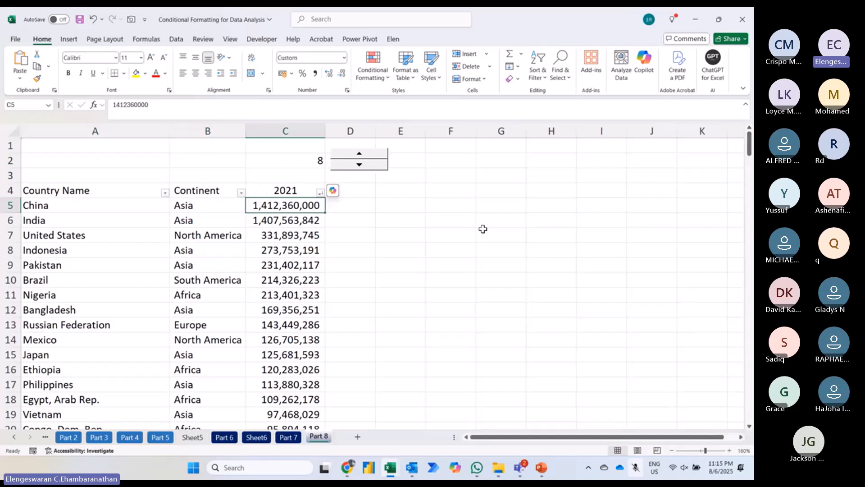
right_click(381, 166)
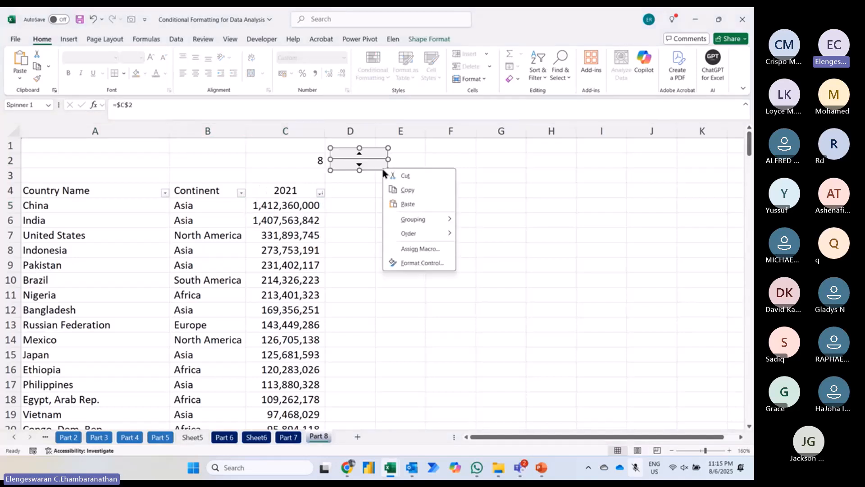
click(411, 176)
Step: Start a formula in cell D5 that tests whether $C5, with only the column locked, is greater than or equal to a value
click(336, 205)
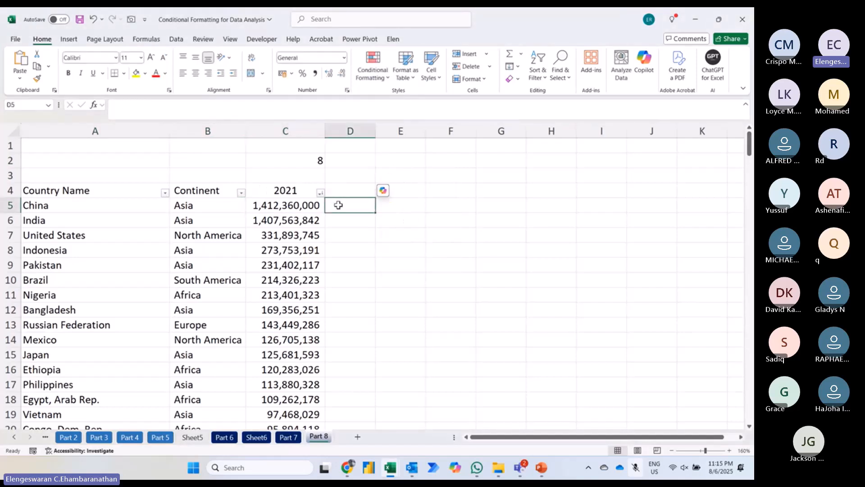
text(=)
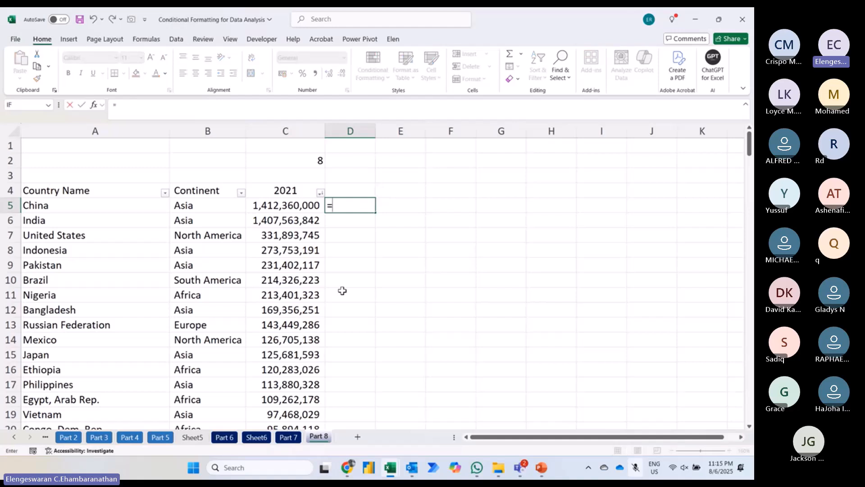
click(290, 207)
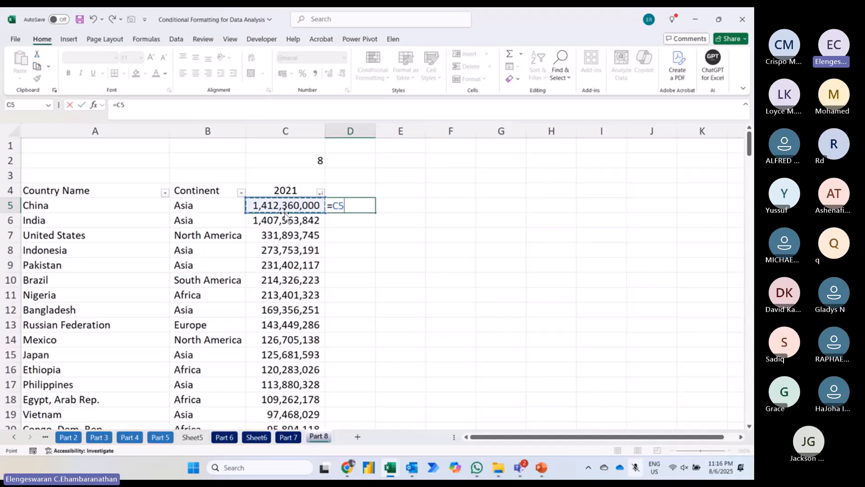
key(F4)
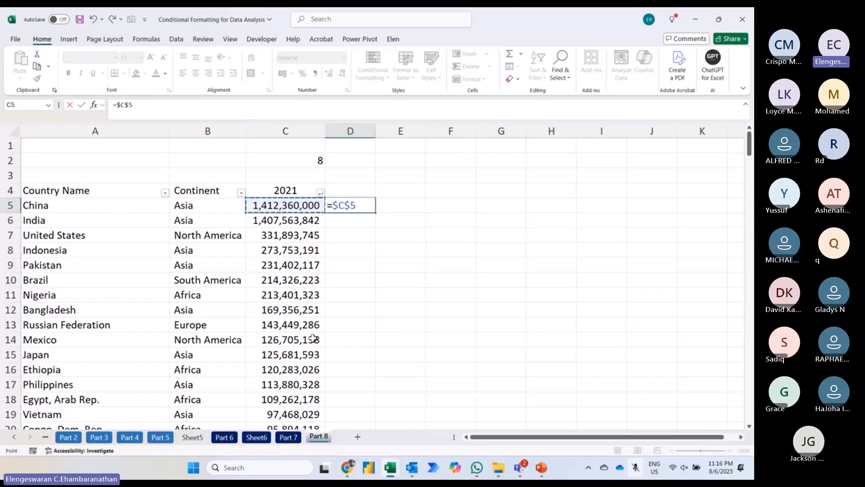
key(F4)
key(F4)
text(>=)
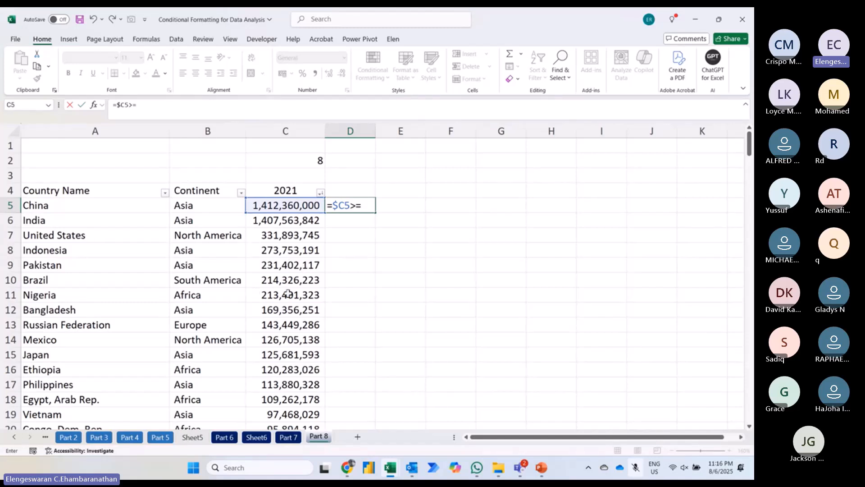
Step: Complete the D5 comparison with LARGE($C$5:$C$221,$C$2), using absolute references for the population range and the count cell
text(large)
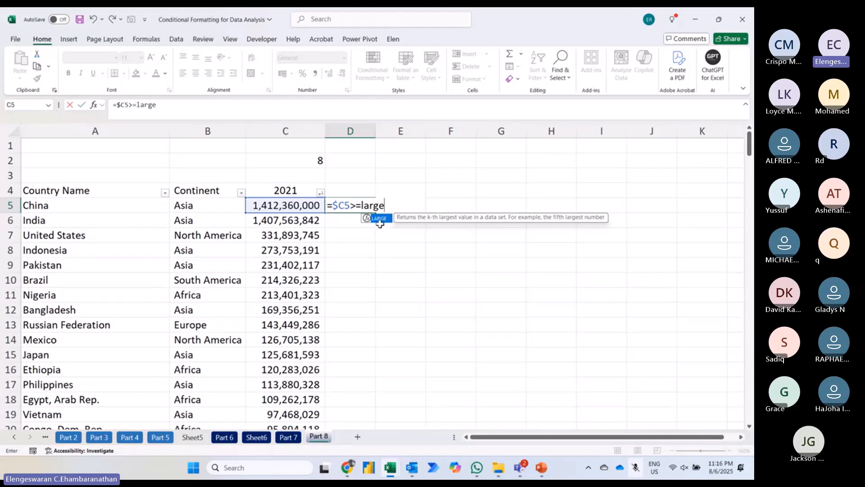
key(Tab)
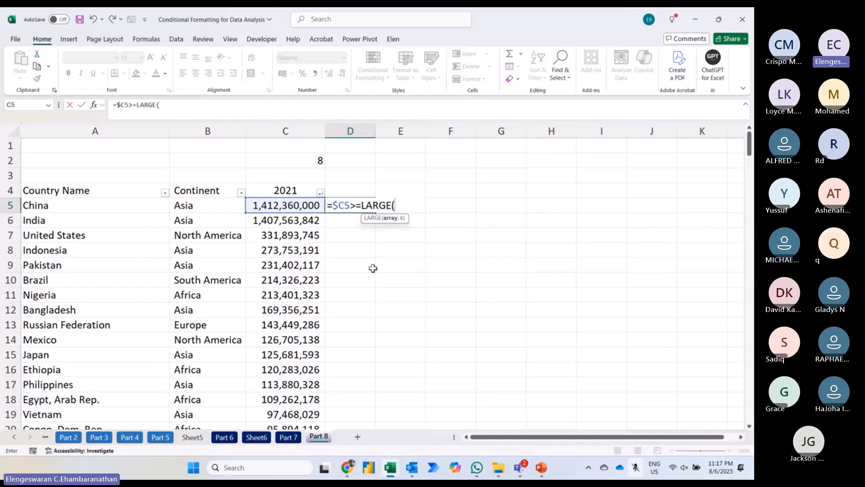
click(300, 206)
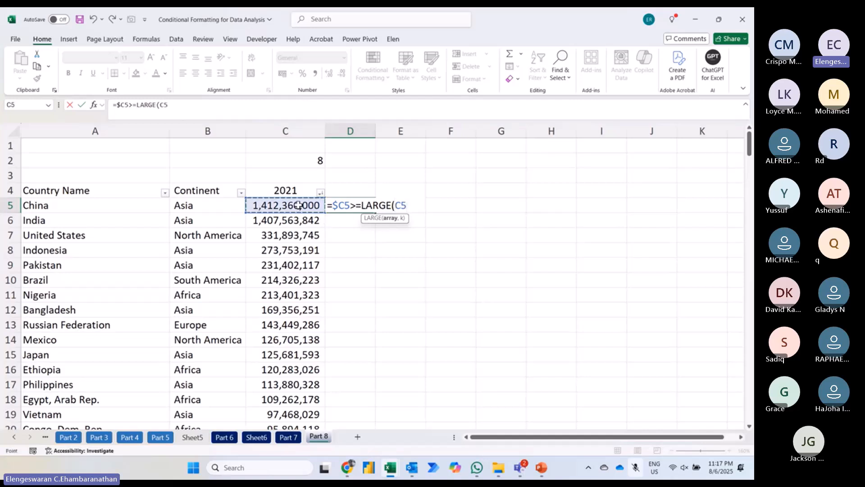
key(ctrl+shift+Down)
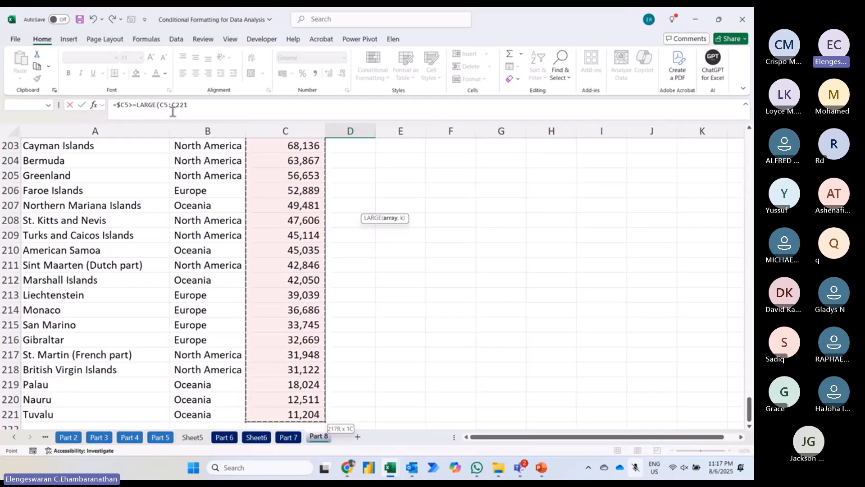
key(F4)
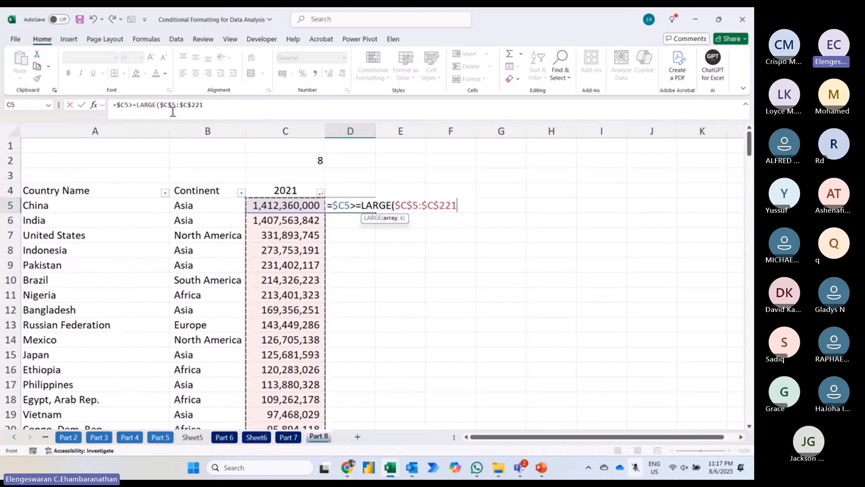
click(212, 103)
text(,)
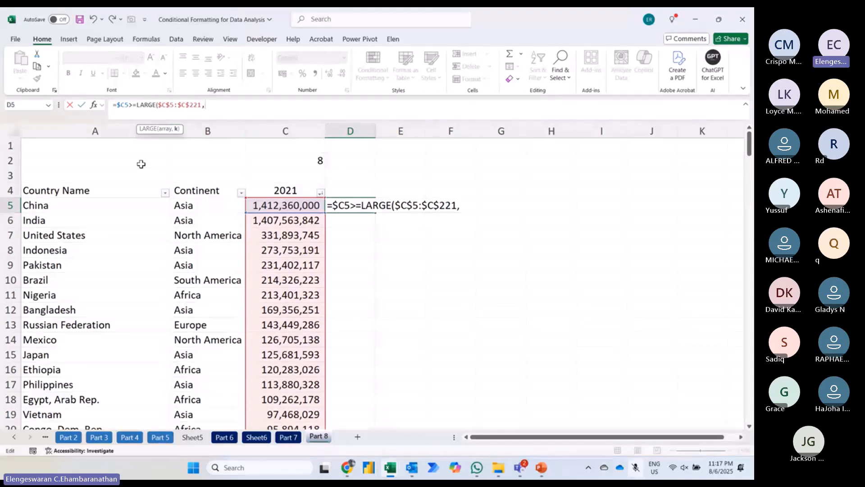
click(311, 161)
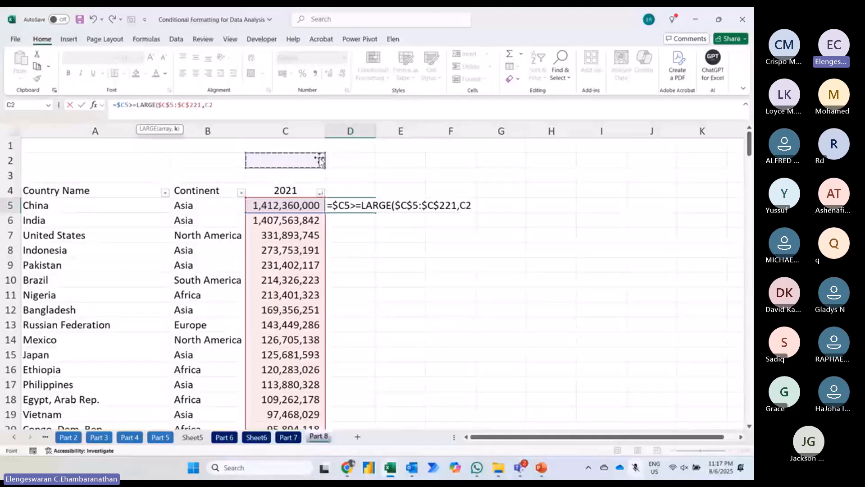
key(F4)
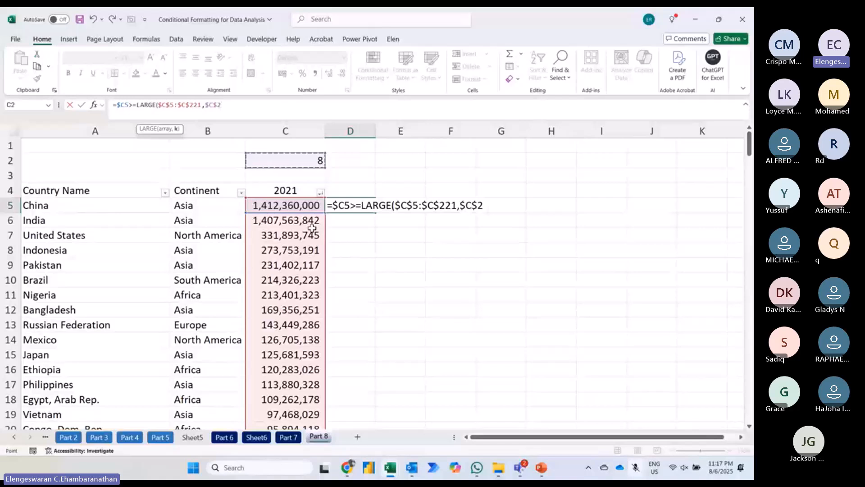
text())
key(Return)
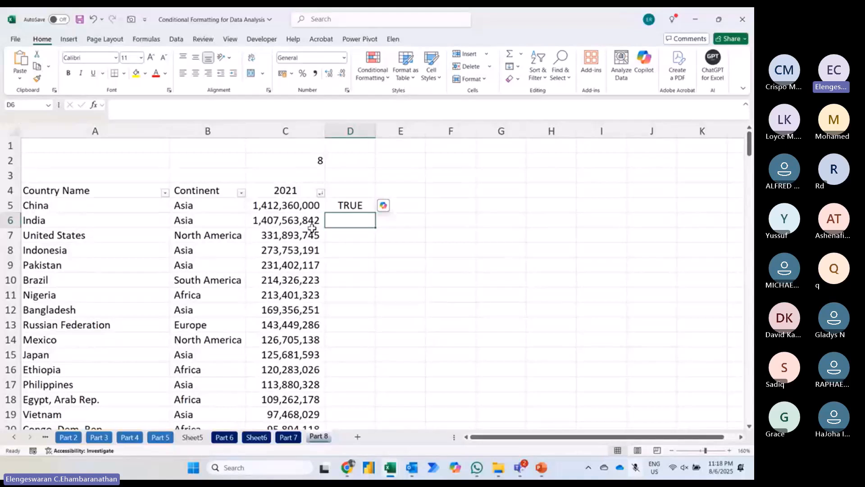
Step: Cut the whole formula text out of cell D5, leaving the cell empty
key(Up)
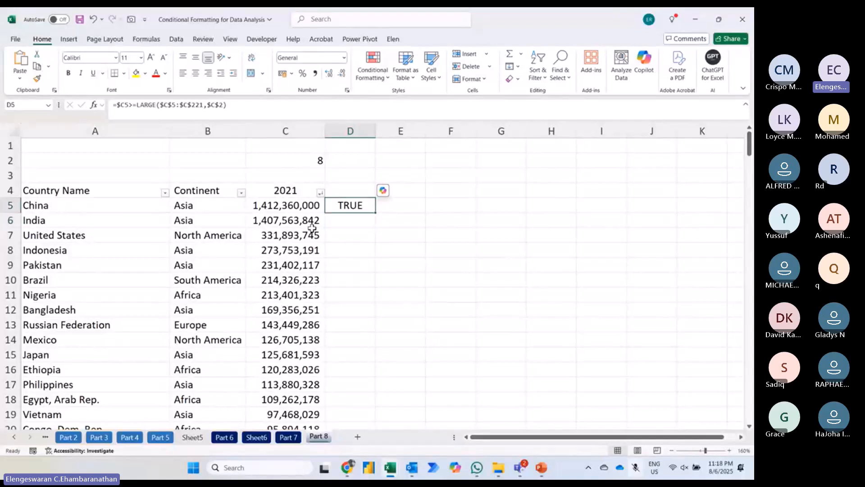
key(F2)
key(shift+Home)
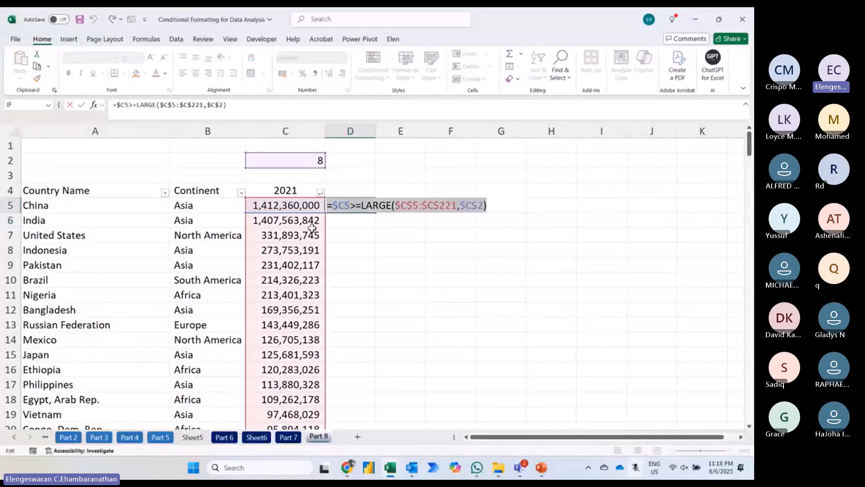
key(ctrl+x)
key(Return)
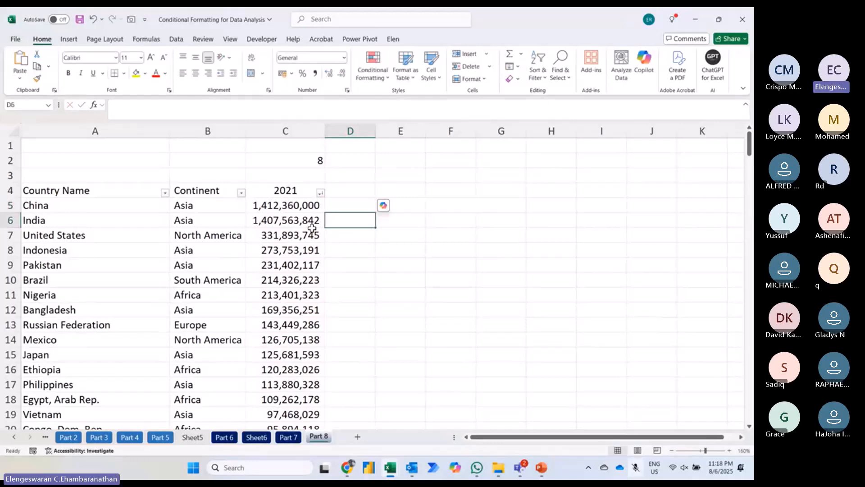
Step: Create a formula-based conditional formatting rule for A5:C221 using the cut formula =$C5>=LARGE($C$5:$C$221,$C$2)
click(147, 206)
key(ctrl+shift+Down)
key(shift+Right)
key(shift+Right)
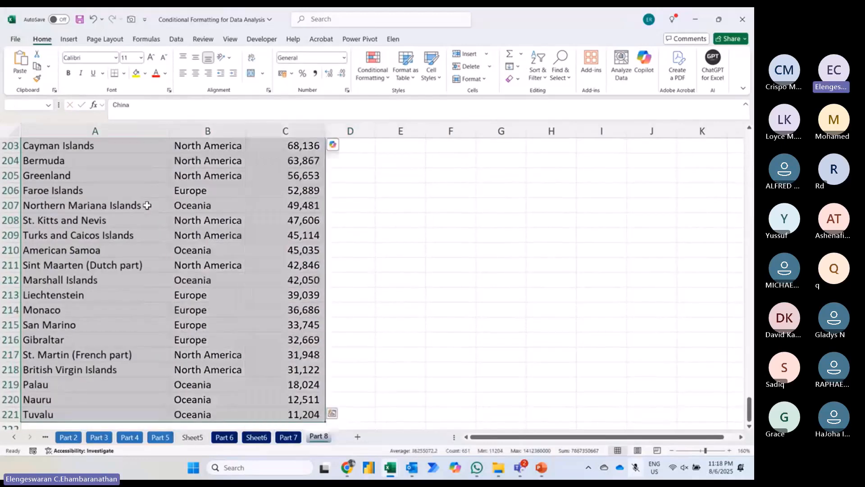
key(Up)
key(Down)
key(ctrl+shift+Down)
key(shift+Right)
key(shift+Right)
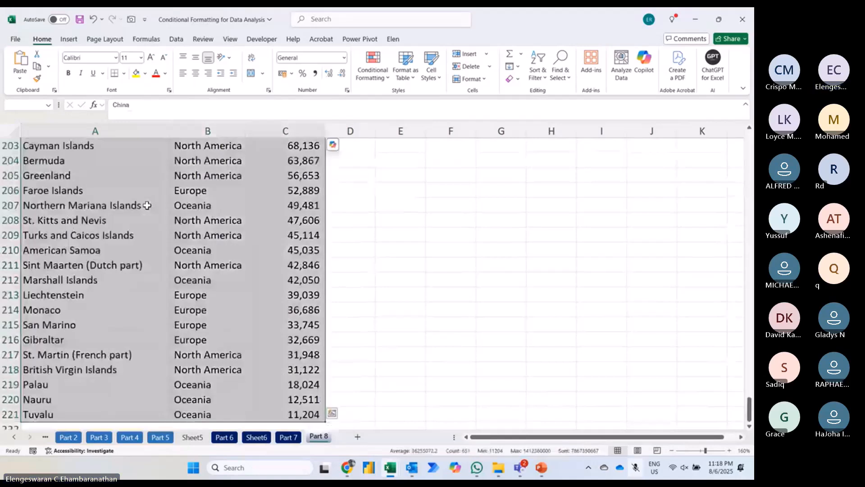
click(376, 74)
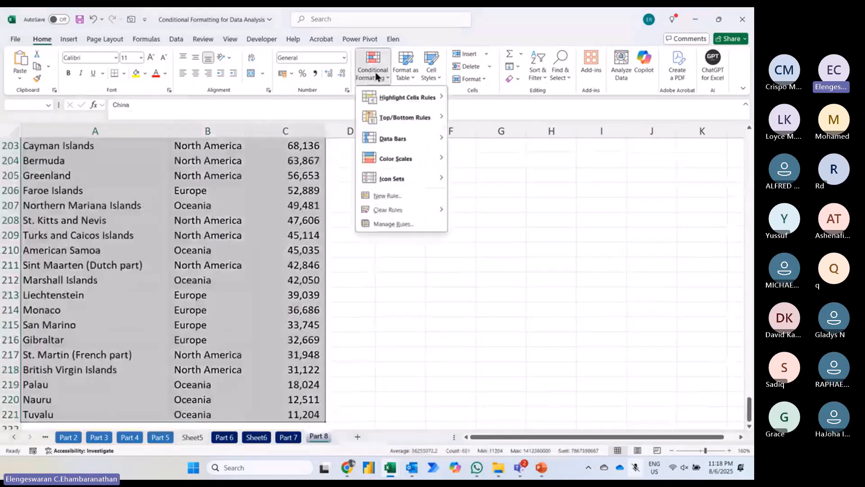
click(390, 196)
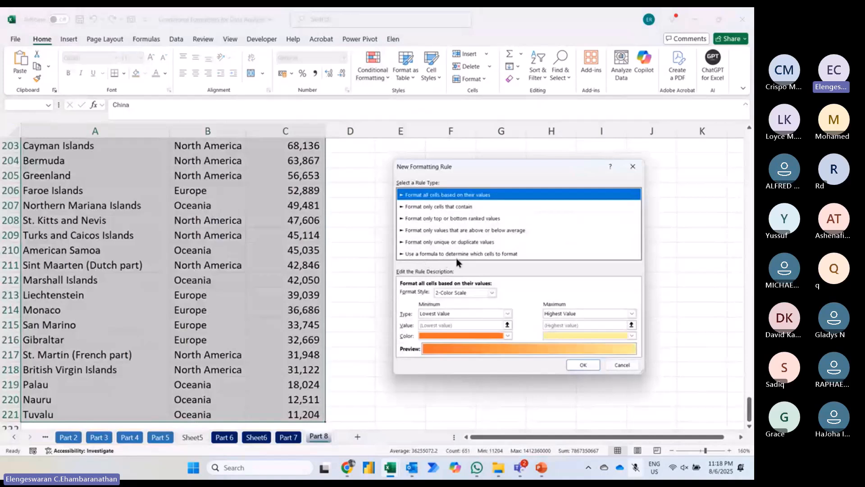
click(499, 254)
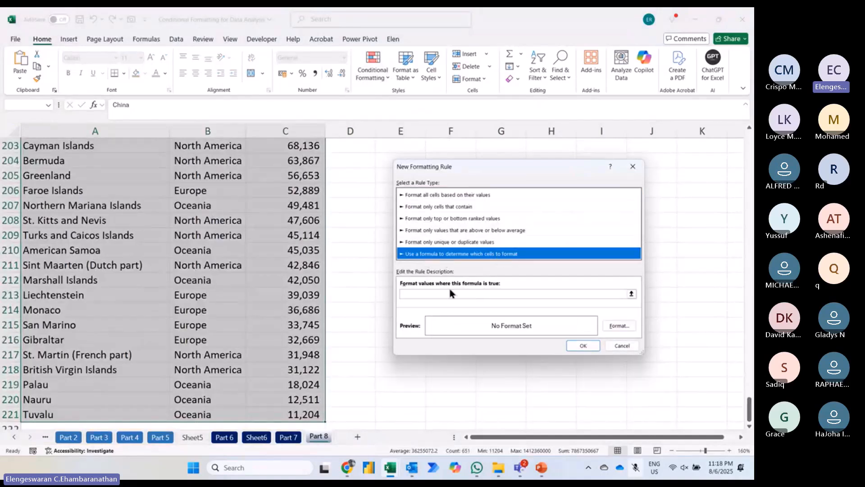
click(444, 293)
key(ctrl+v)
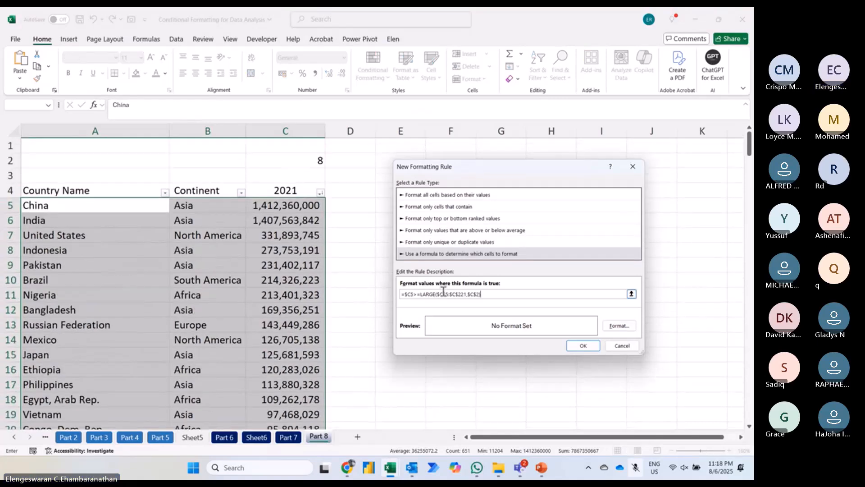
Step: Give the new rule a bold font and an orange fill, and apply it to the selected country rows
click(618, 325)
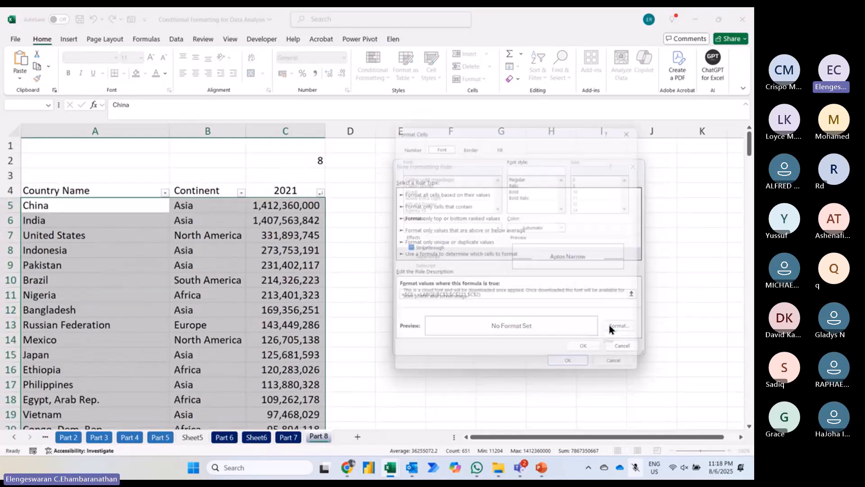
click(517, 188)
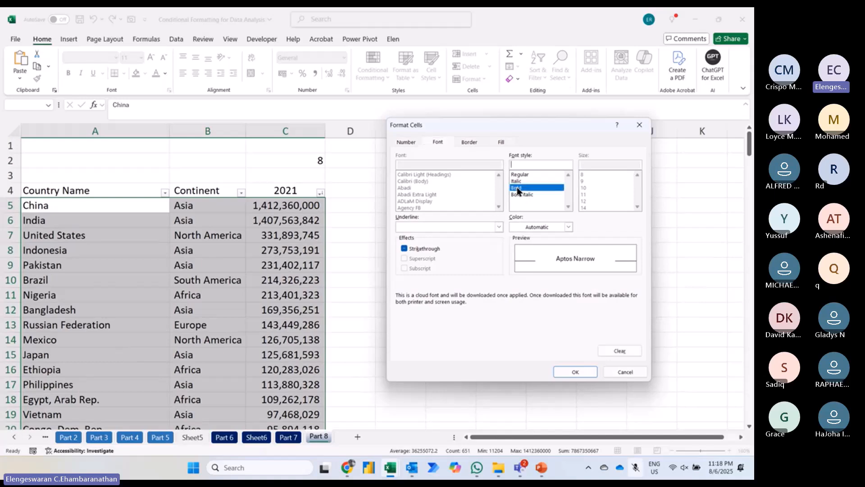
click(500, 142)
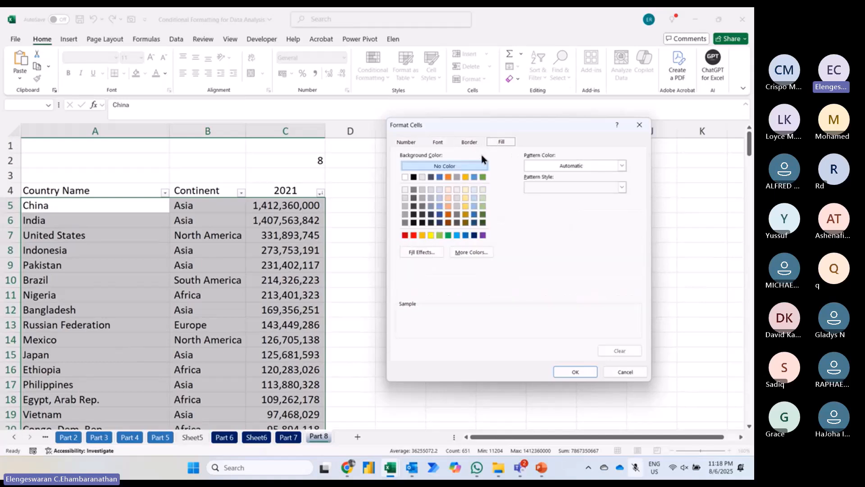
click(423, 235)
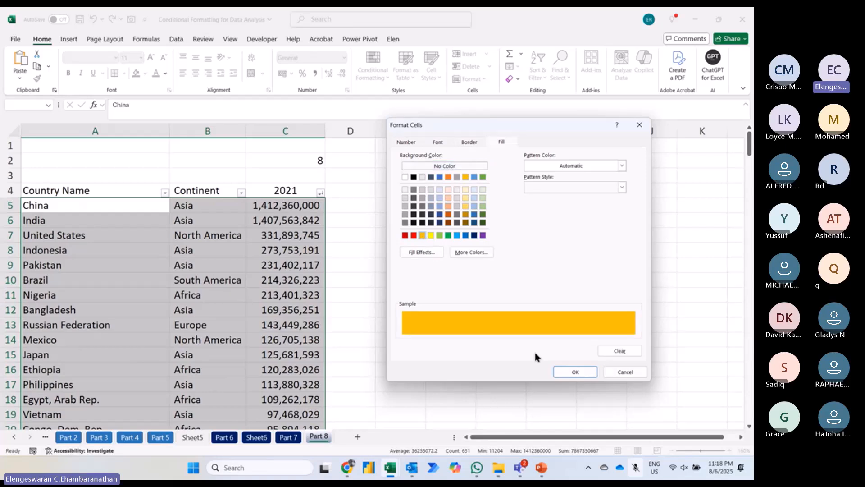
click(569, 372)
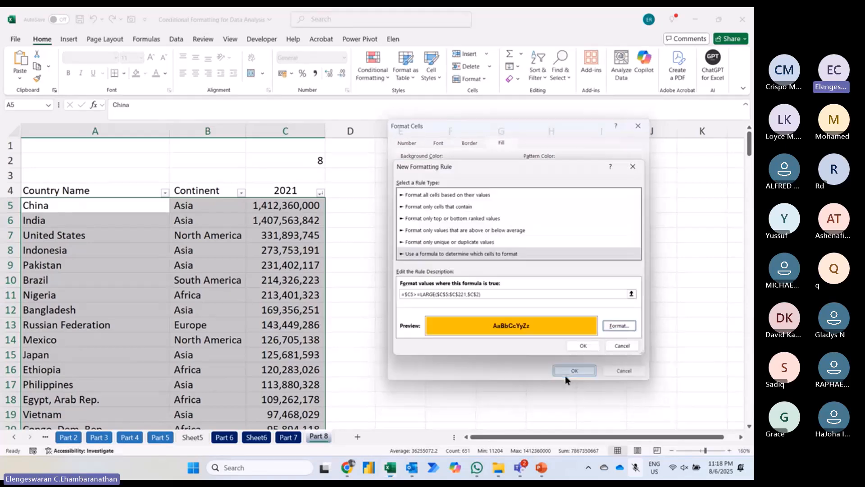
click(582, 347)
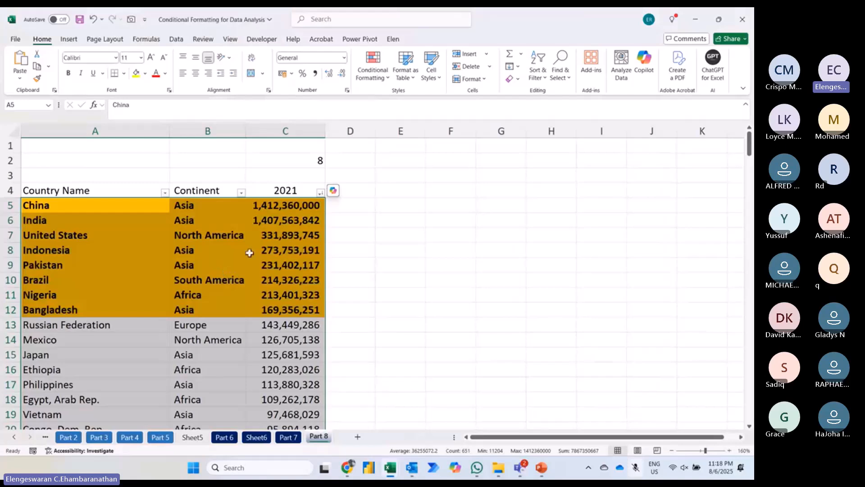
Step: Test the highlighting by setting the count in cell C2 to 3, 15 and finally 2
click(292, 162)
text(3)
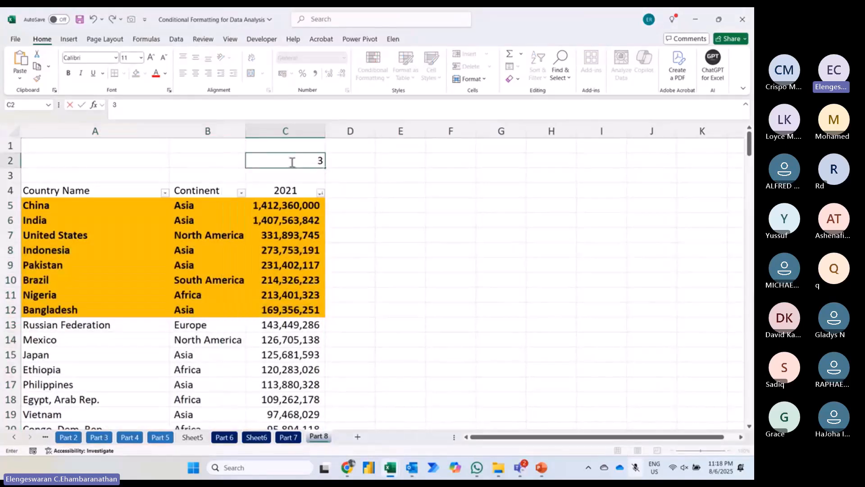
key(Return)
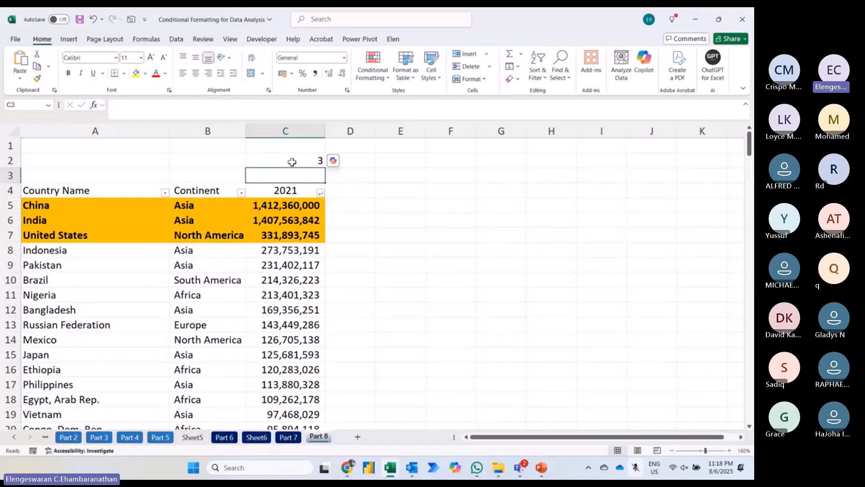
click(292, 162)
text(15)
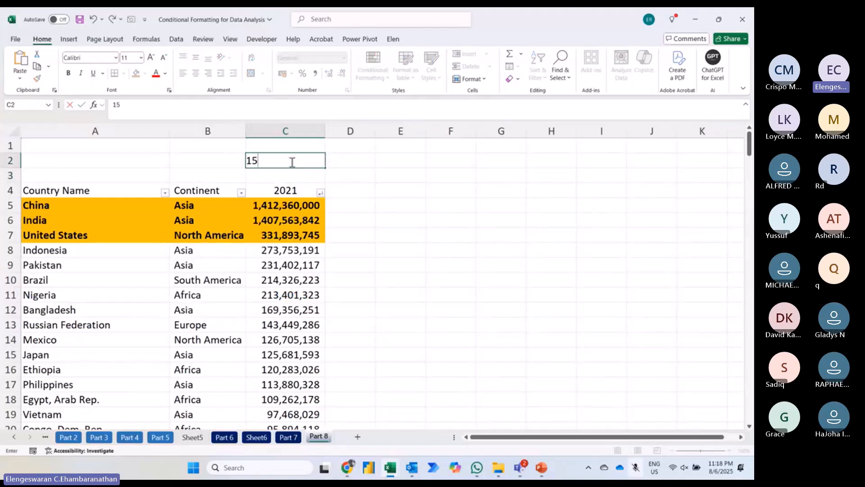
key(Return)
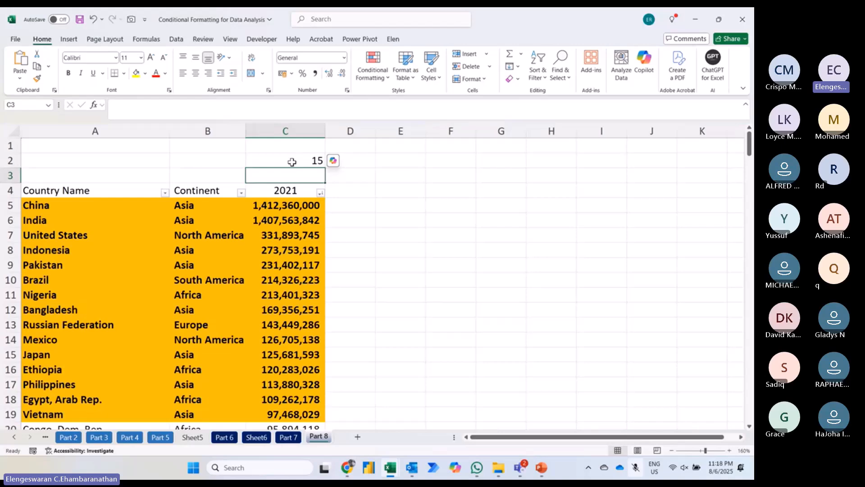
click(292, 162)
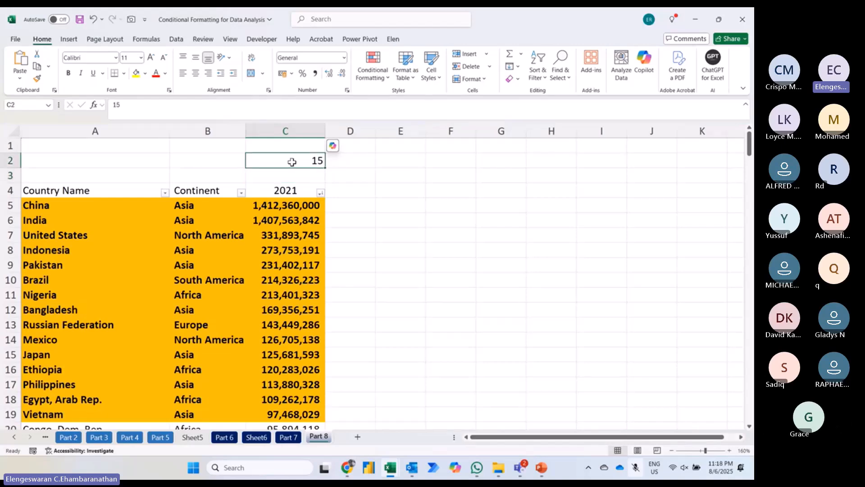
text(2)
key(Return)
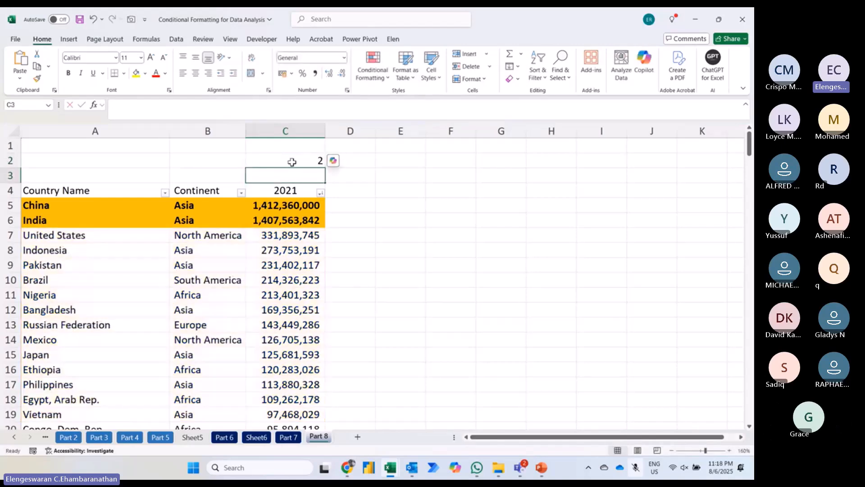
Step: Check in the ribbon customization options that the Developer tab is enabled among the main tabs, and accept the settings
click(292, 162)
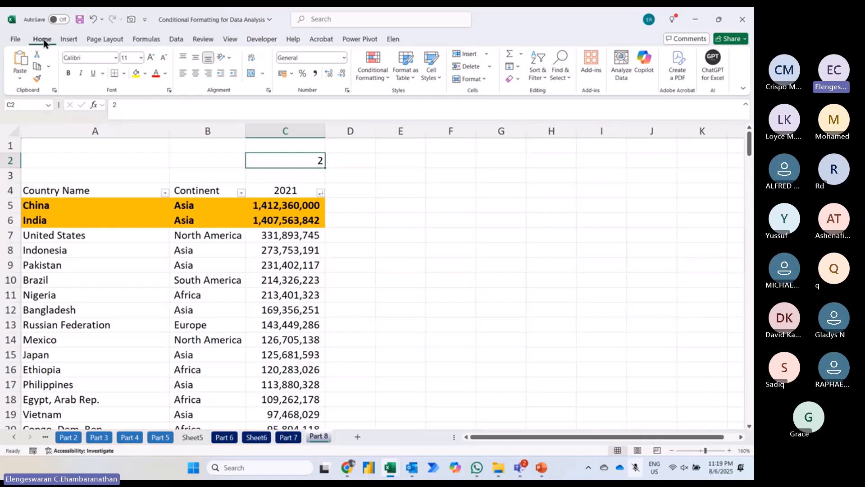
right_click(139, 42)
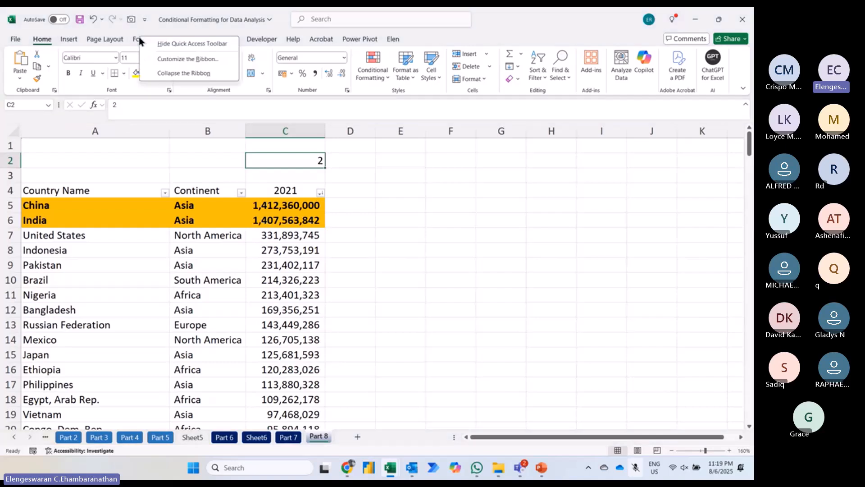
click(188, 59)
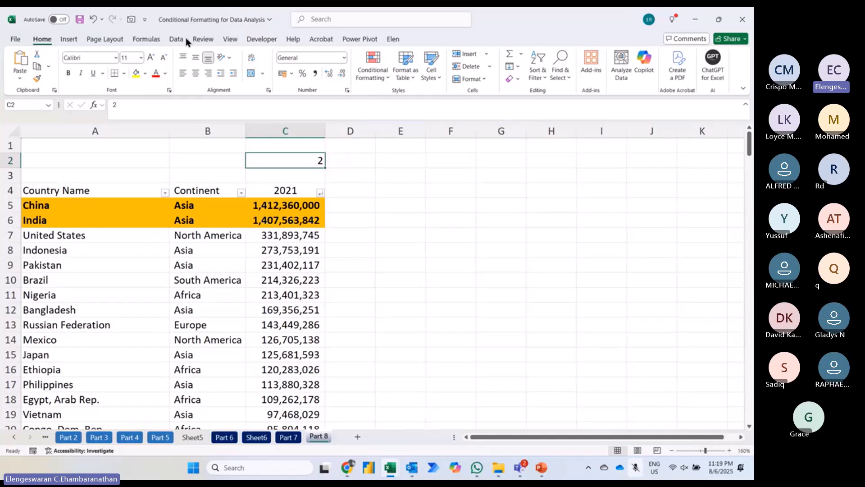
right_click(144, 36)
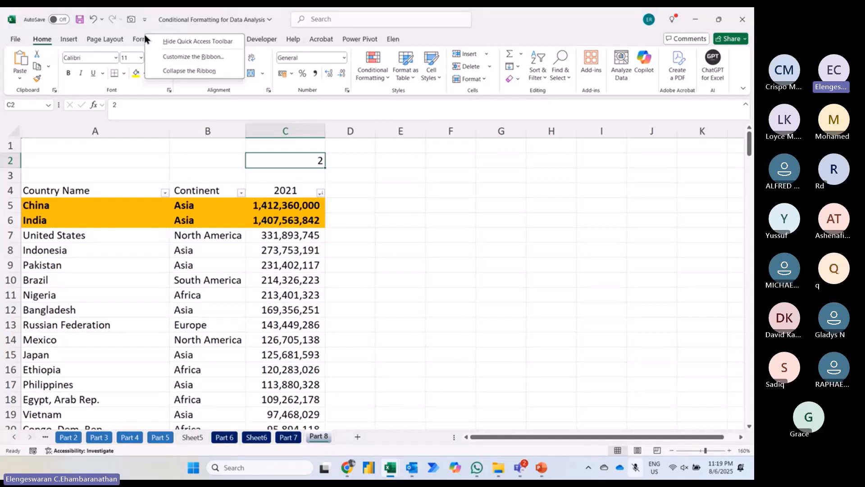
click(165, 60)
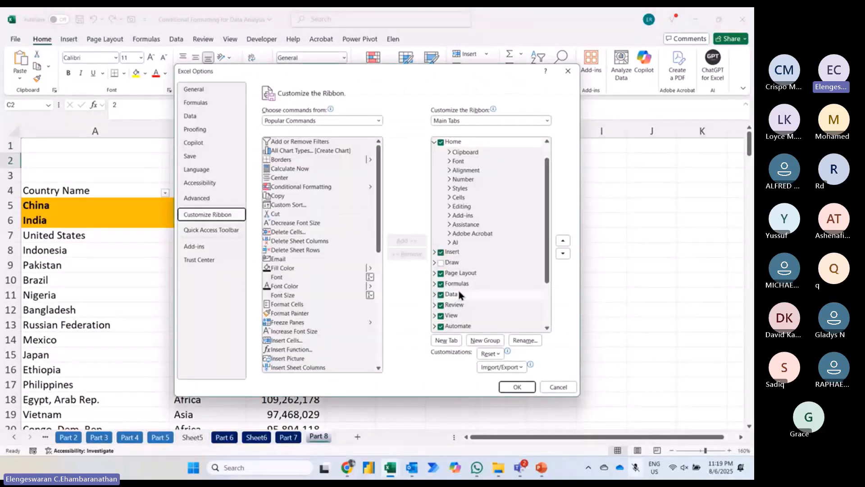
mouse_move(459, 293)
mouse_down()
mouse_move(466, 263)
mouse_move(463, 294)
mouse_up()
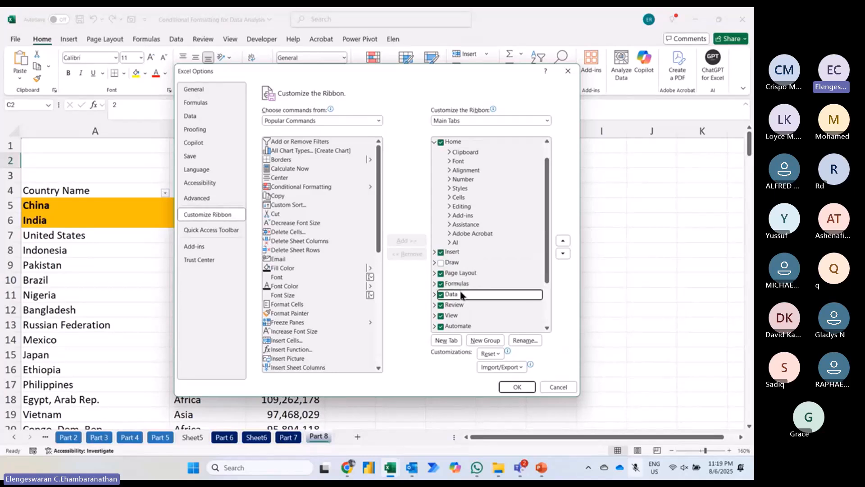
scroll(458, 289, down, 2)
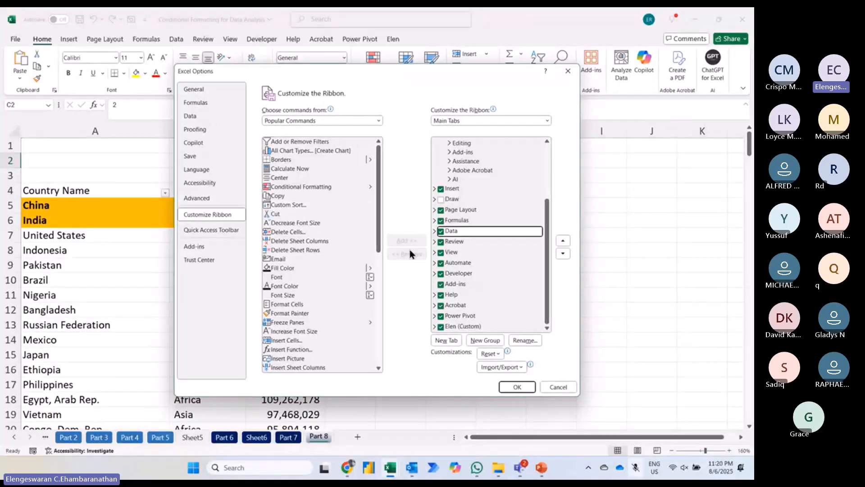
click(446, 273)
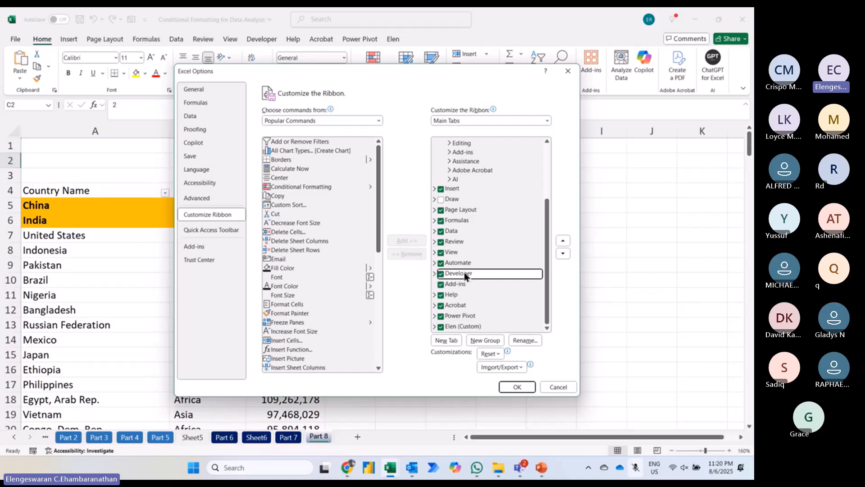
click(513, 389)
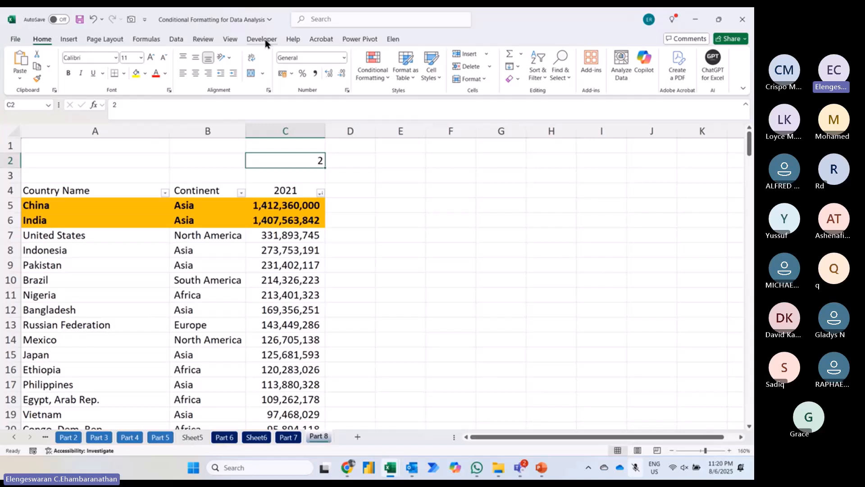
Step: Insert a spin button form control beside cell C2, spanning roughly cells D2 to E2
click(264, 39)
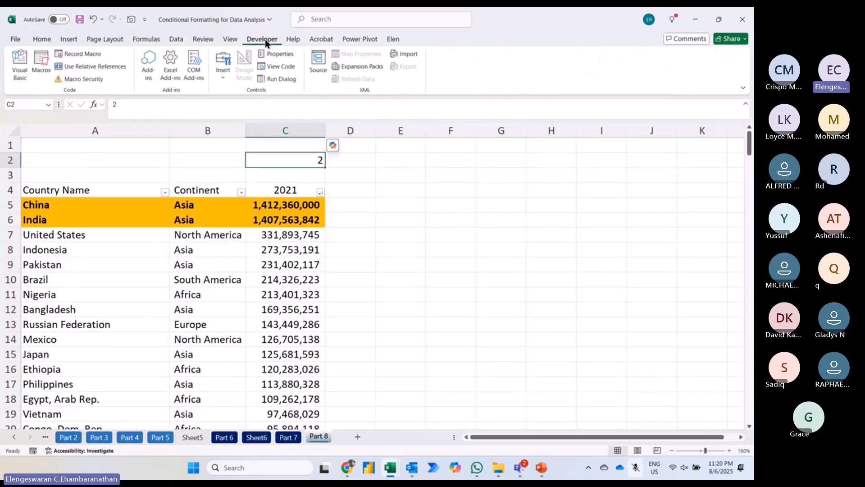
click(221, 76)
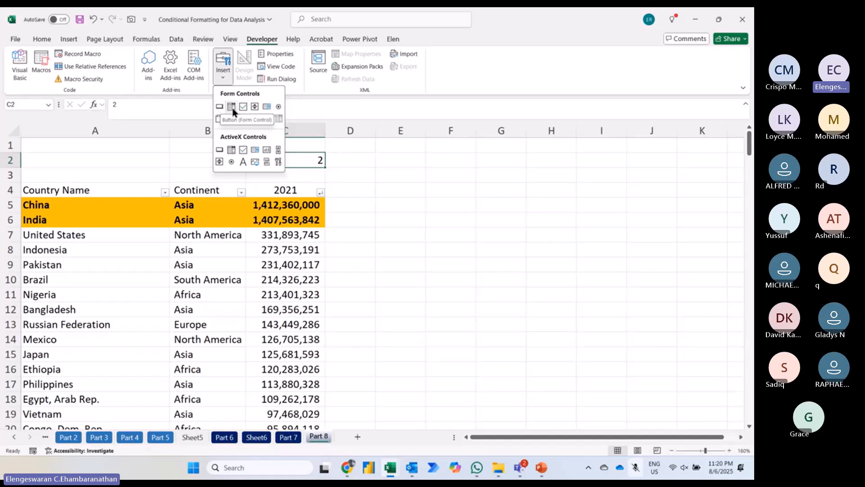
click(255, 107)
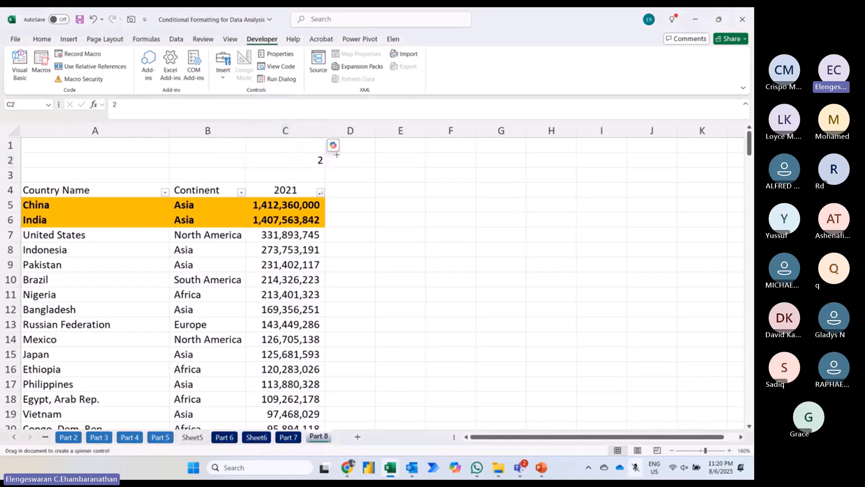
drag(337, 155, 407, 163)
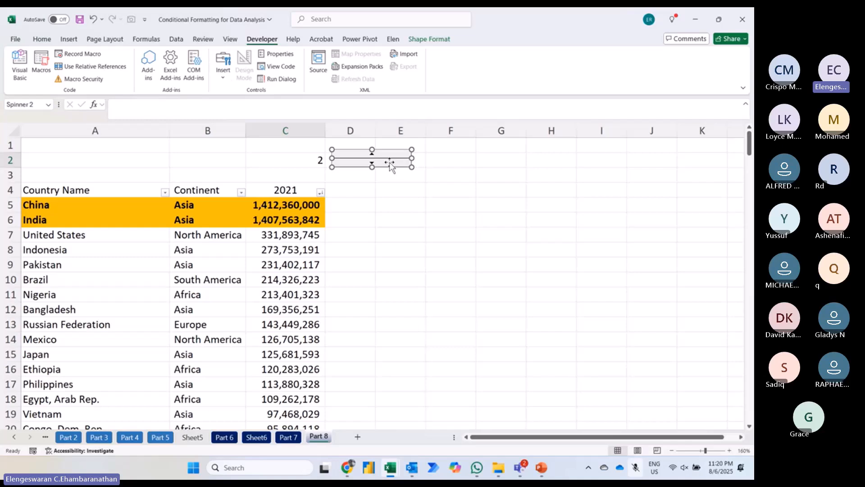
Step: Link the spin button to cell $C$2 and set its current value to 3
right_click(391, 167)
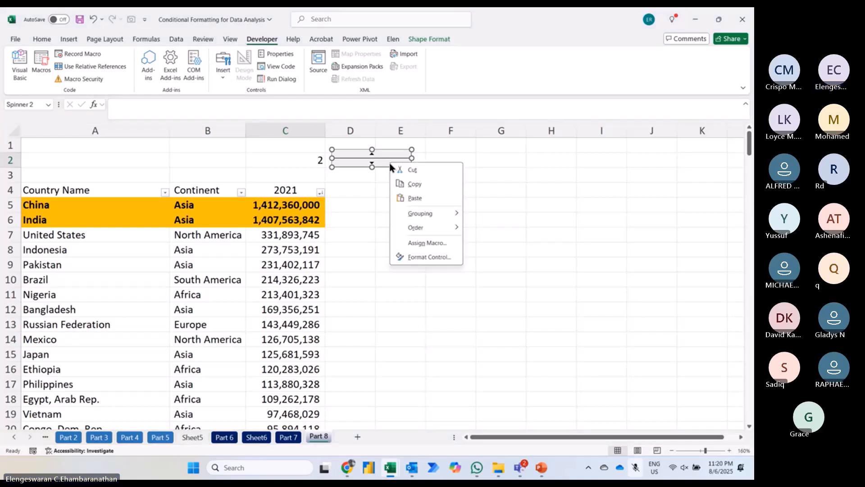
click(402, 258)
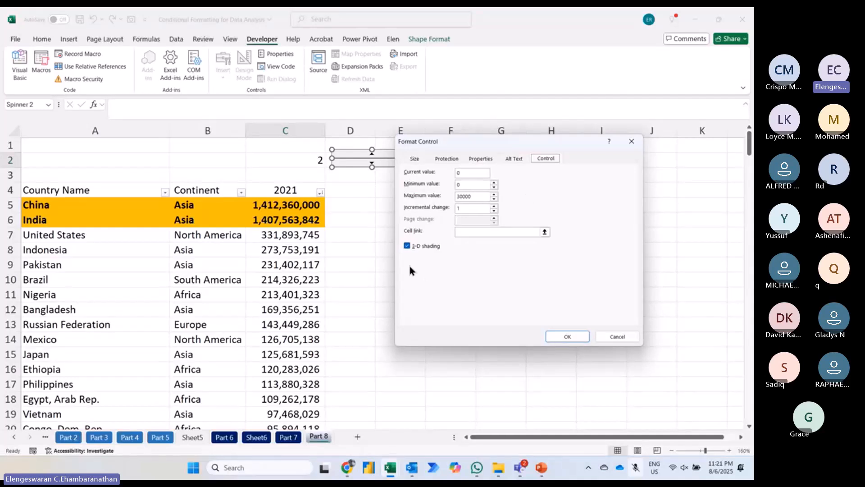
click(460, 232)
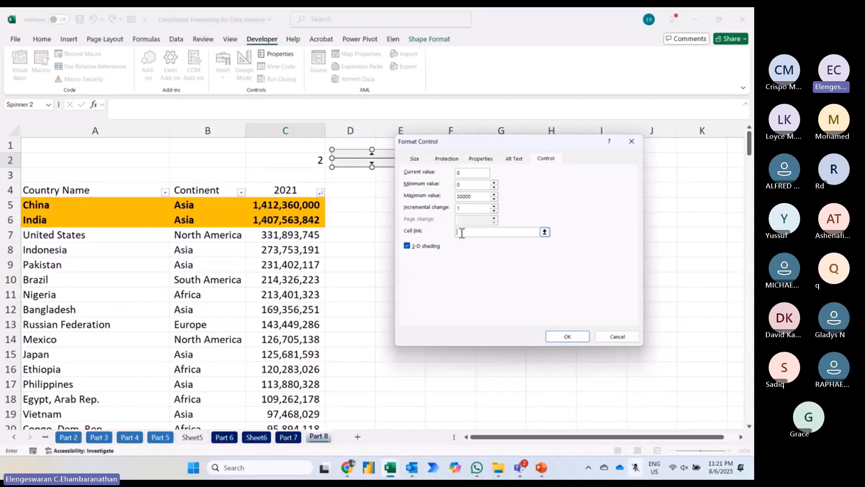
click(317, 160)
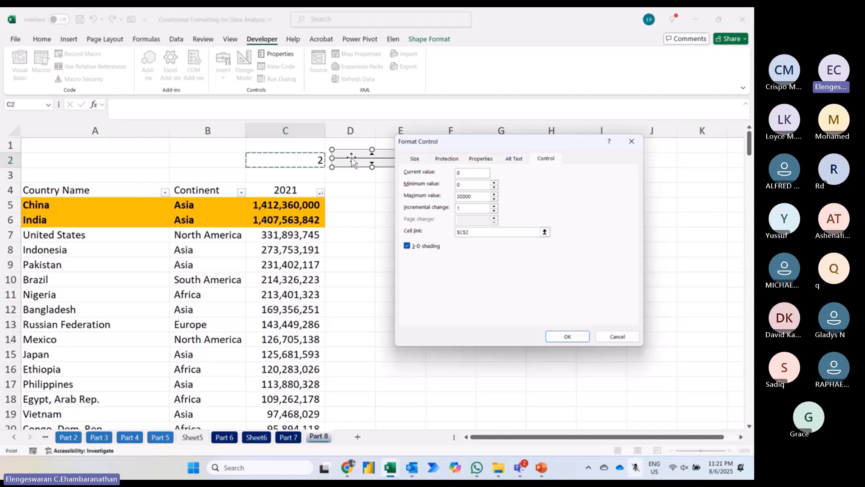
click(460, 173)
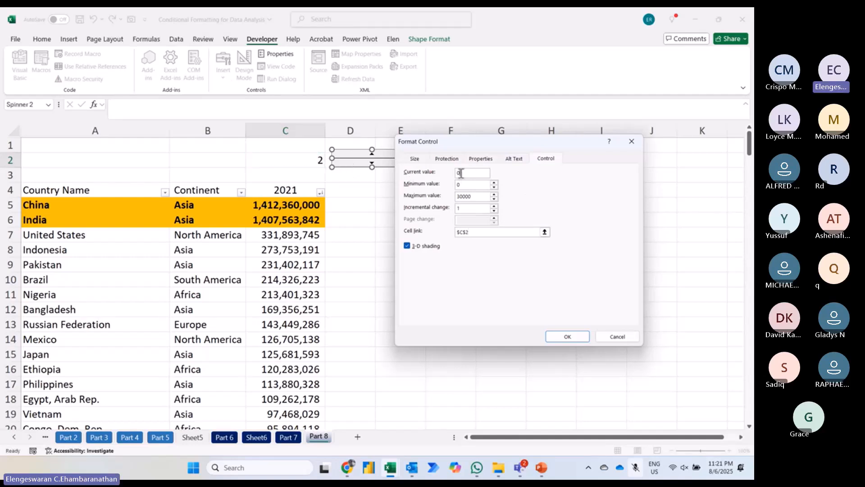
text(3)
click(554, 336)
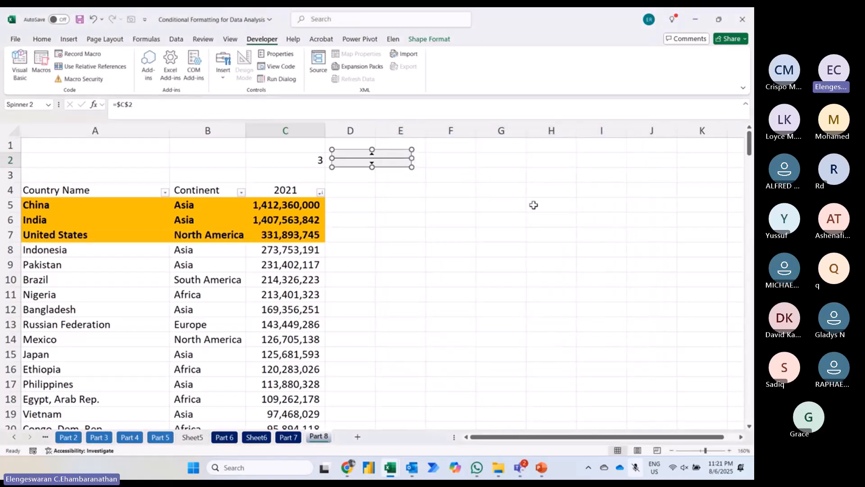
Step: Test the spin button by raising the count in C2 step by step to 6 and lowering it back to 3
click(533, 205)
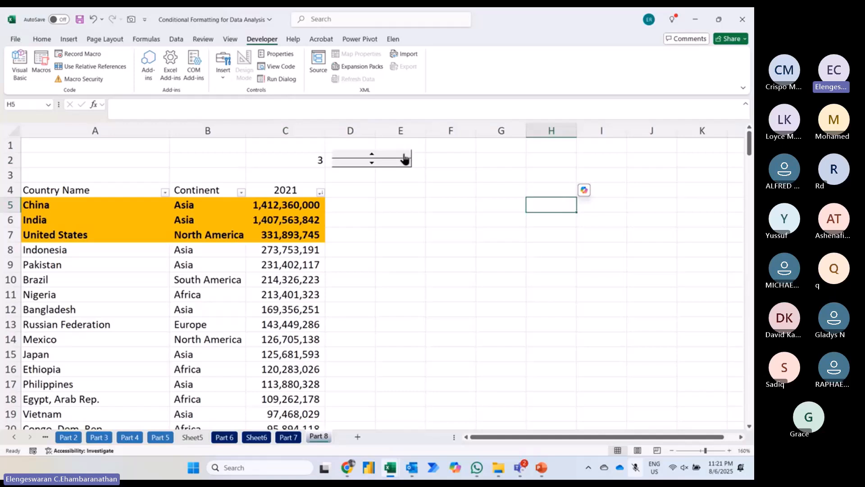
click(404, 155)
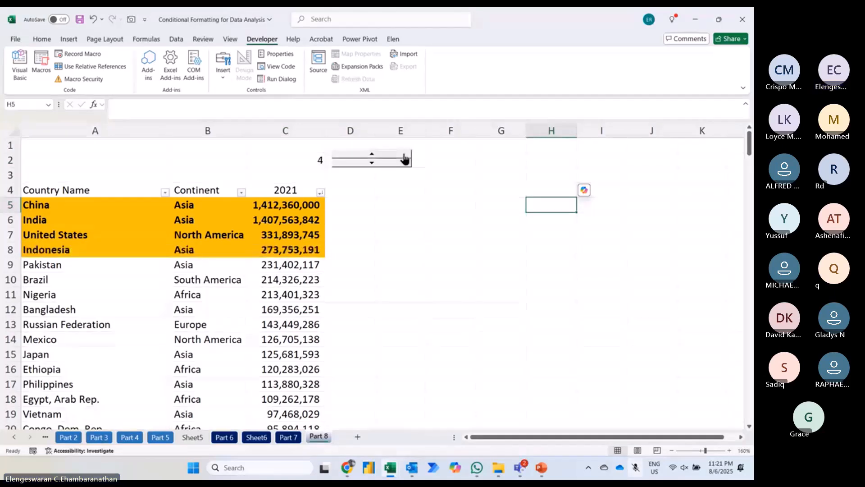
click(405, 155)
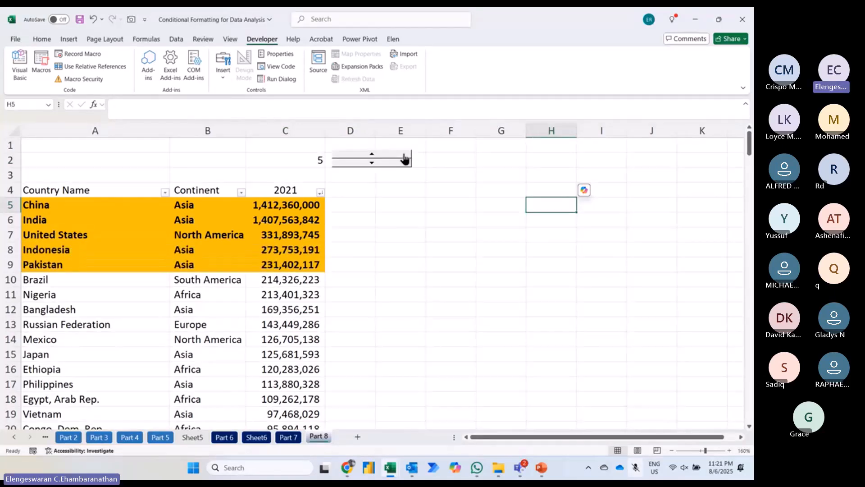
click(405, 156)
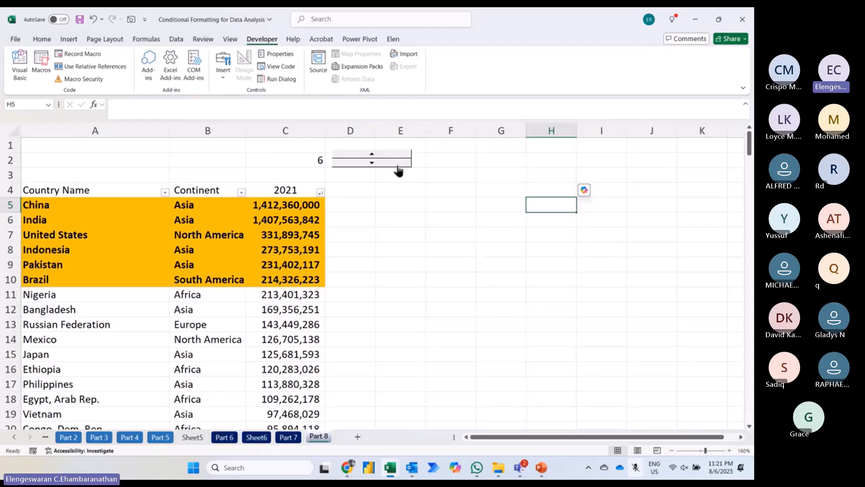
click(398, 165)
click(398, 165)
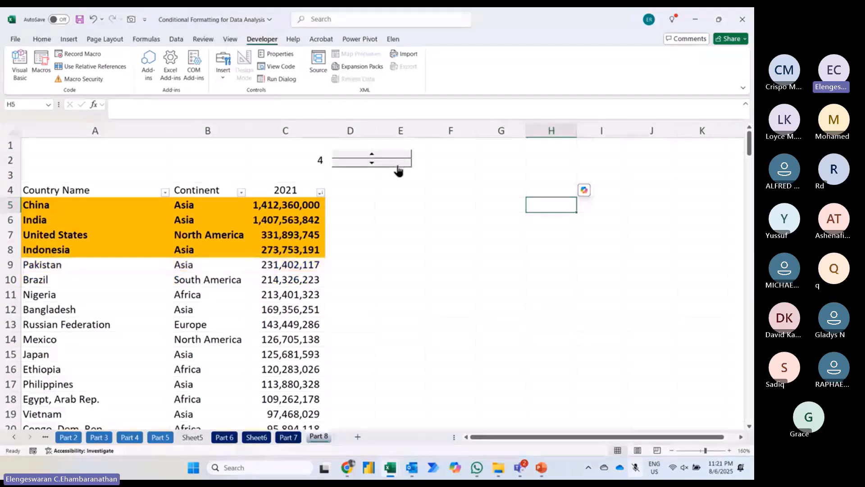
click(398, 166)
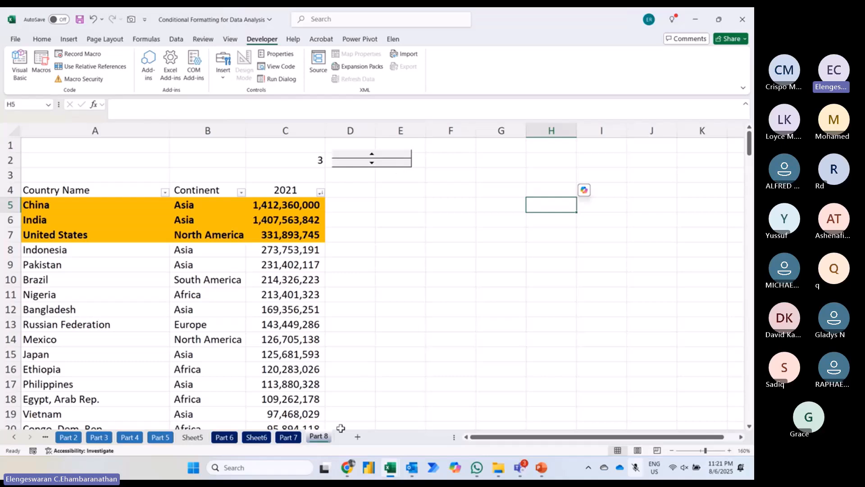
Step: Switch to Chrome, open the second of the other listed profiles, and load the playlists page of the Learn with Elen YouTube channel
mouse_move(347, 467)
click(350, 468)
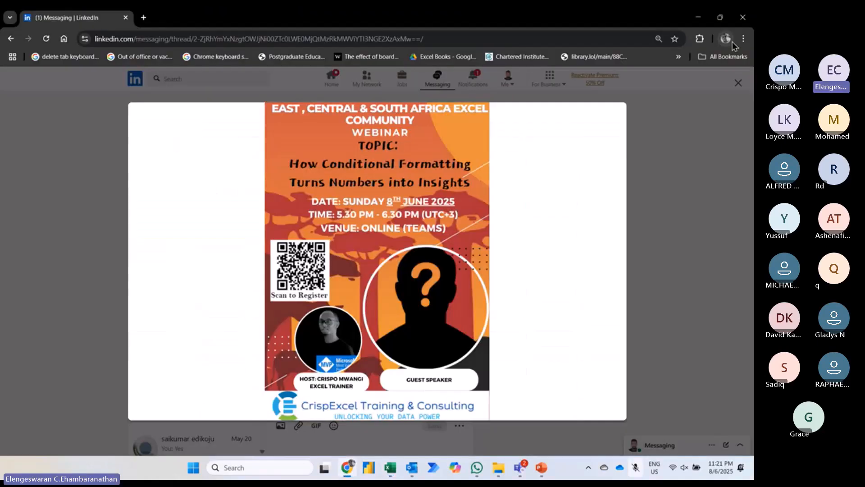
click(730, 40)
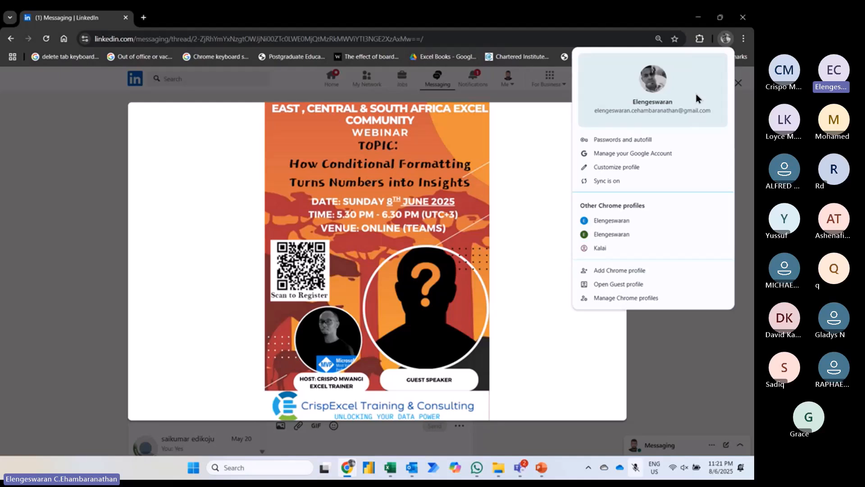
click(620, 238)
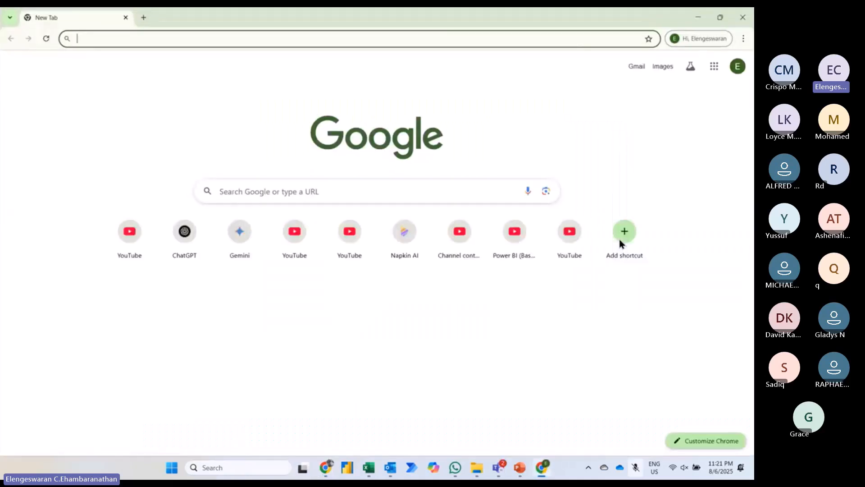
text(youtube.com)
key(Down)
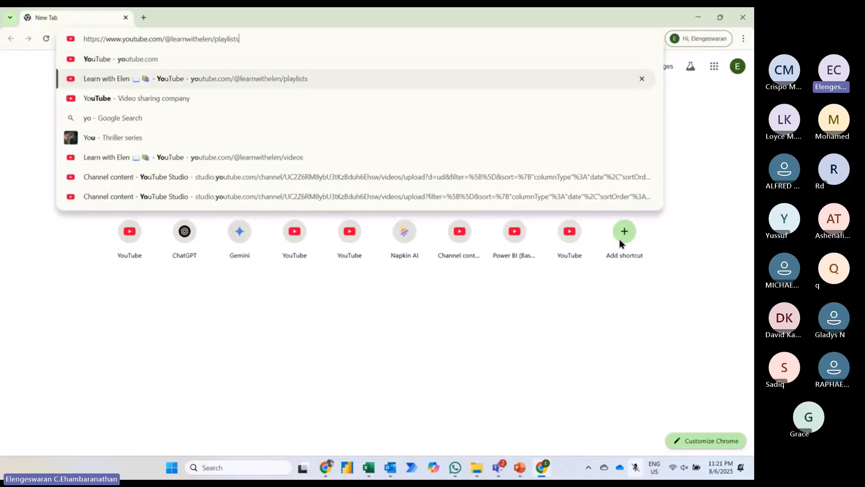
key(Return)
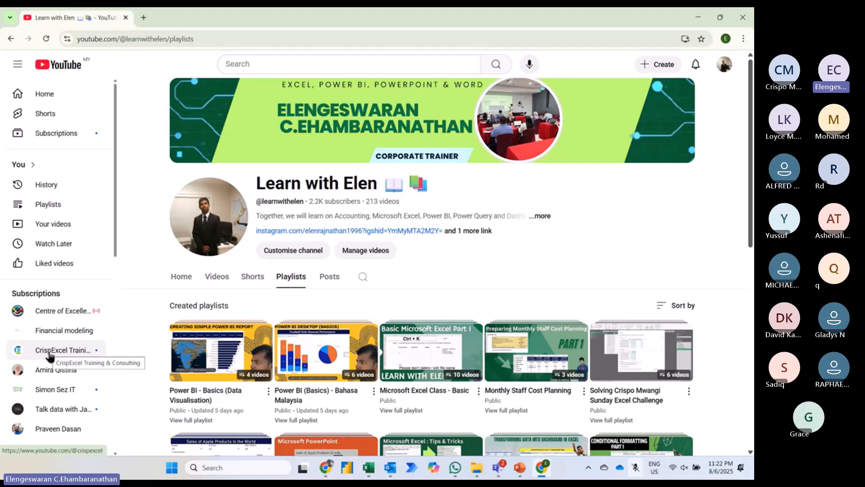
Step: View the channel's videos, return to its playlists, and open the full Microsoft Excel Class - Basic playlist
click(212, 280)
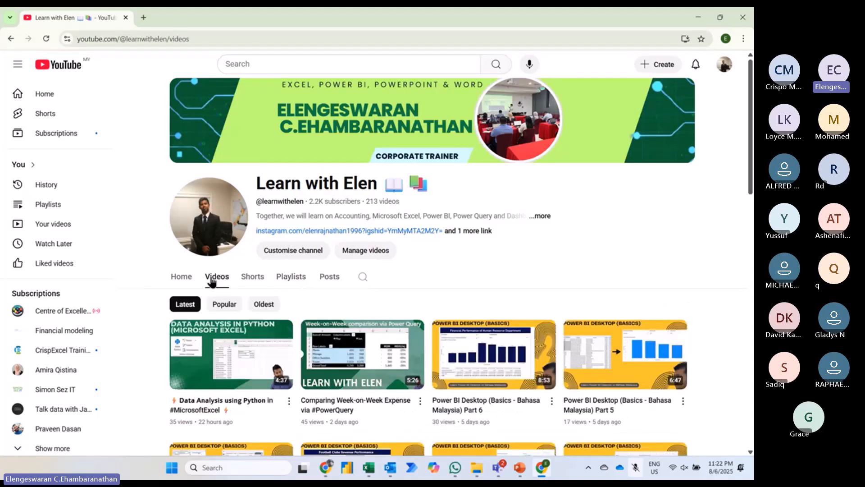
click(295, 279)
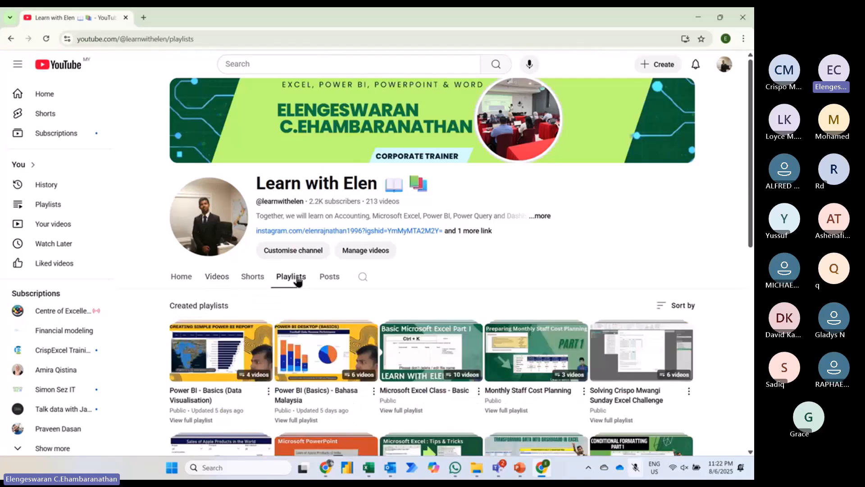
scroll(298, 282, down, 2)
scroll(297, 281, down, 1)
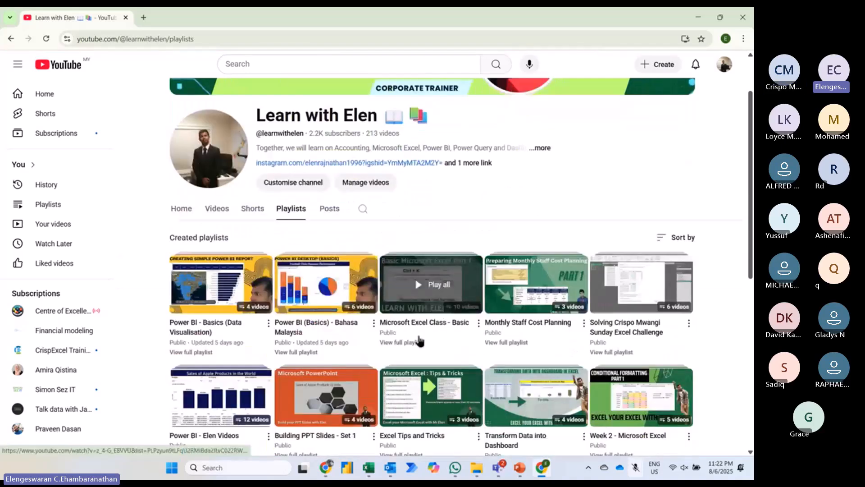
click(410, 344)
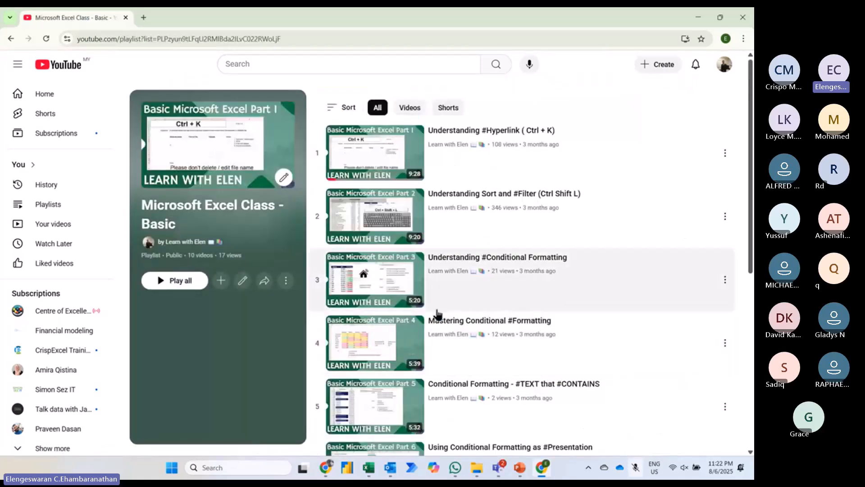
Step: Look through the playlist's conditional formatting lessons, and stop sharing the screen
scroll(455, 269, down, 3)
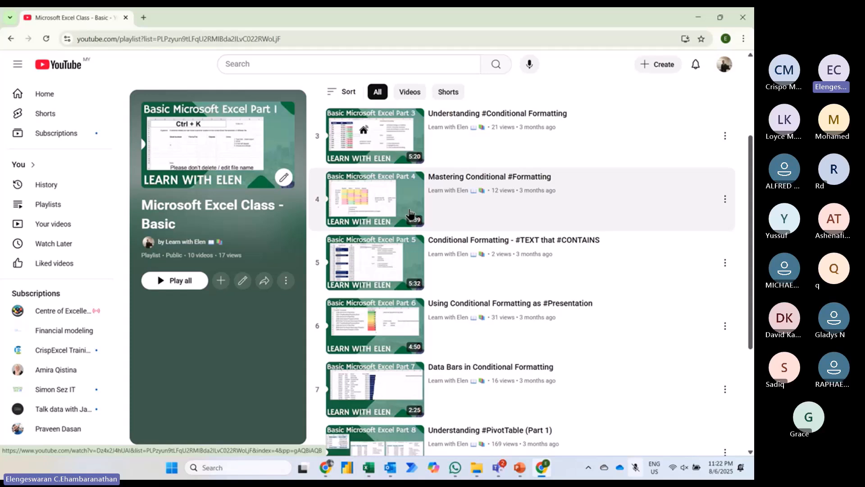
scroll(410, 214, down, 1)
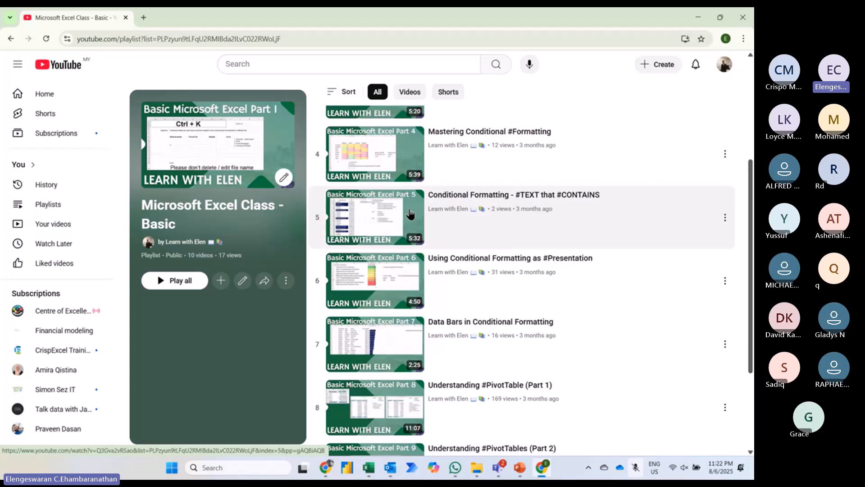
scroll(410, 214, up, 4)
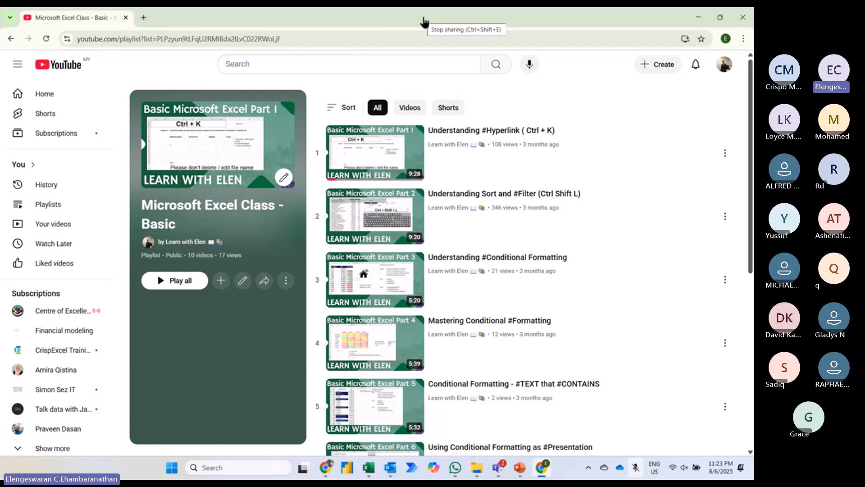
click(423, 21)
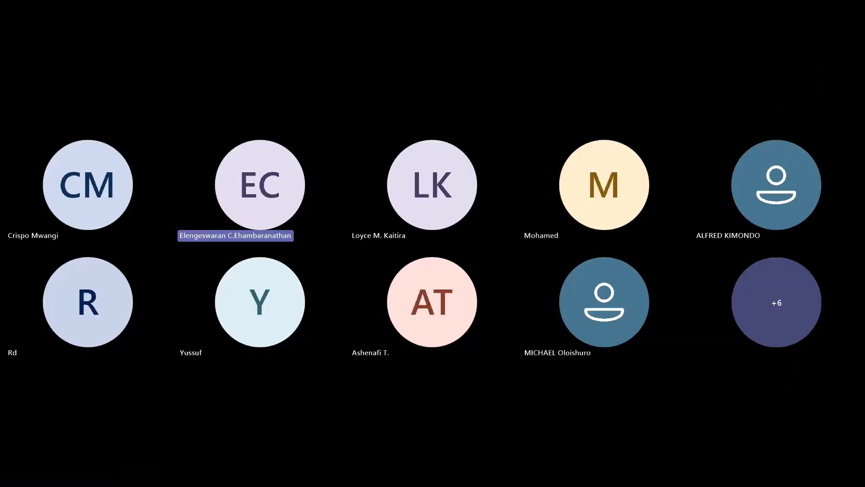